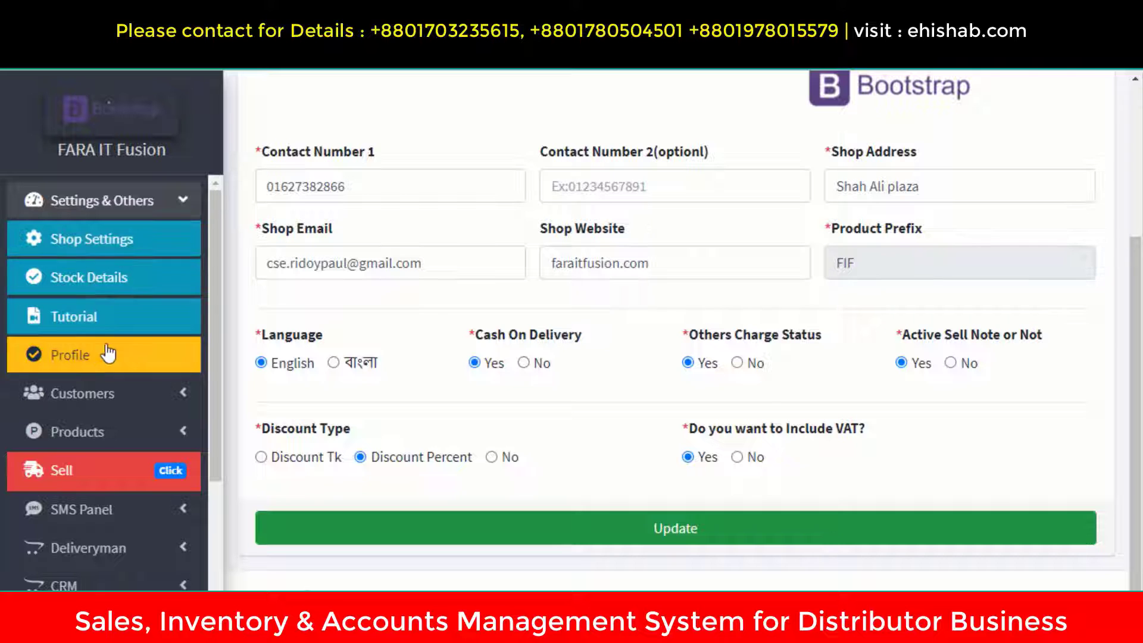
Step: Open the user profile page and examine its Change Password form with the old and new password fields
left_click(75, 357)
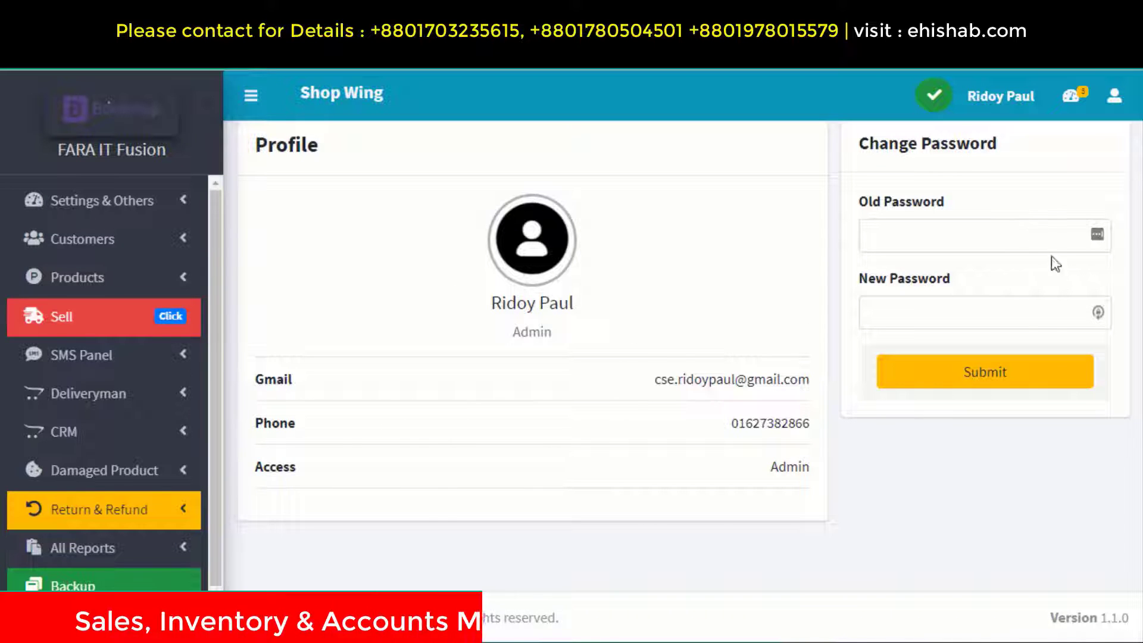
left_click(941, 229)
left_click(967, 230)
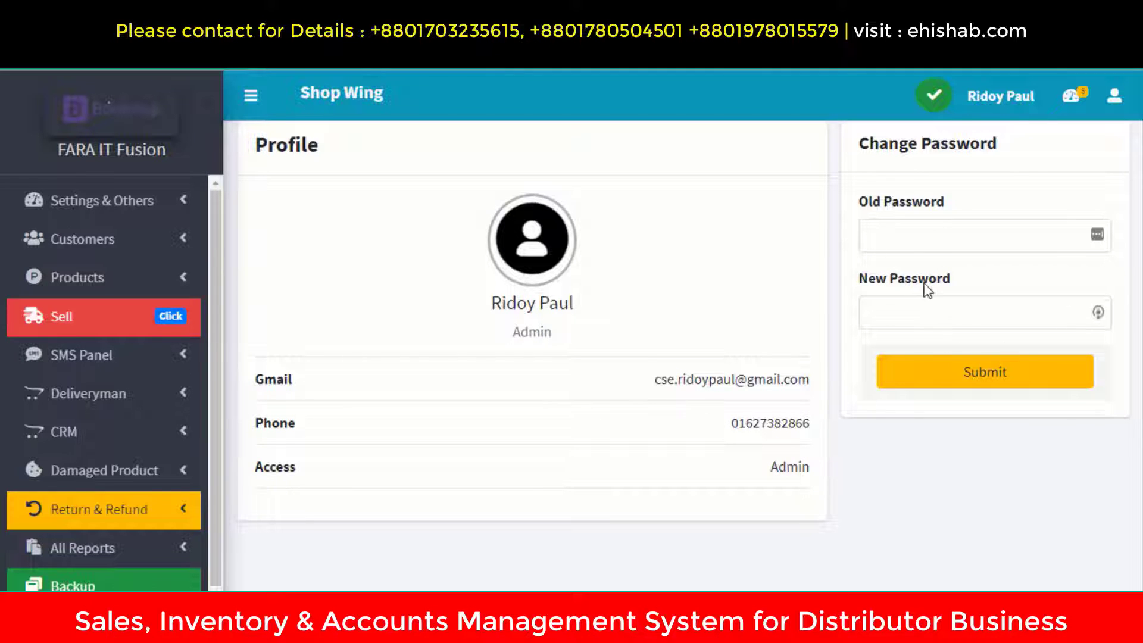
left_click(137, 203)
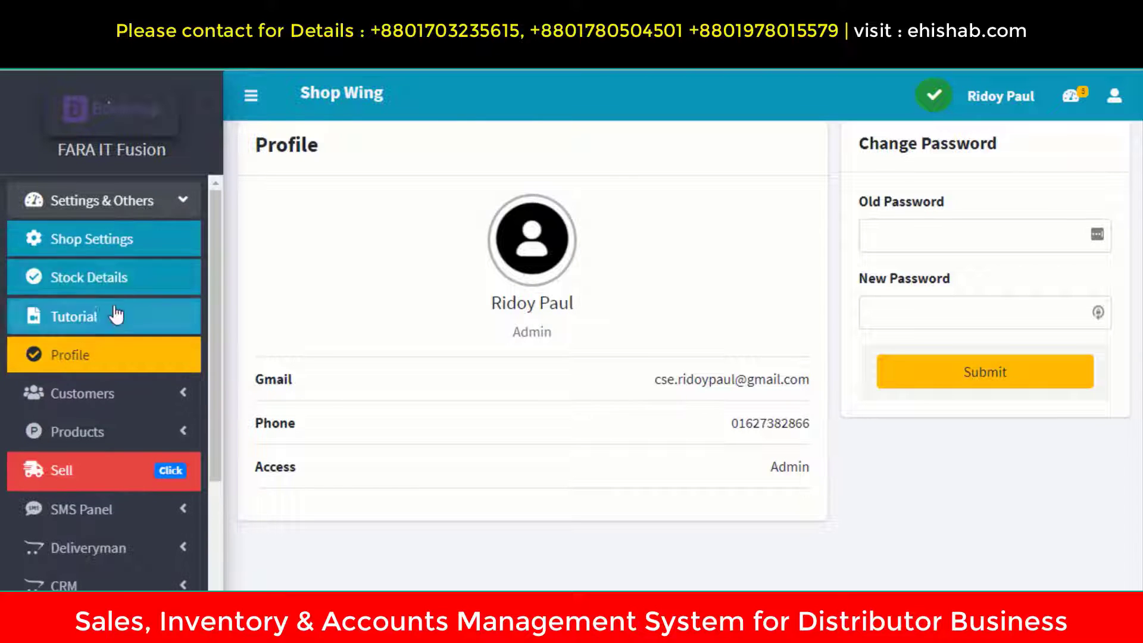
left_click(143, 209)
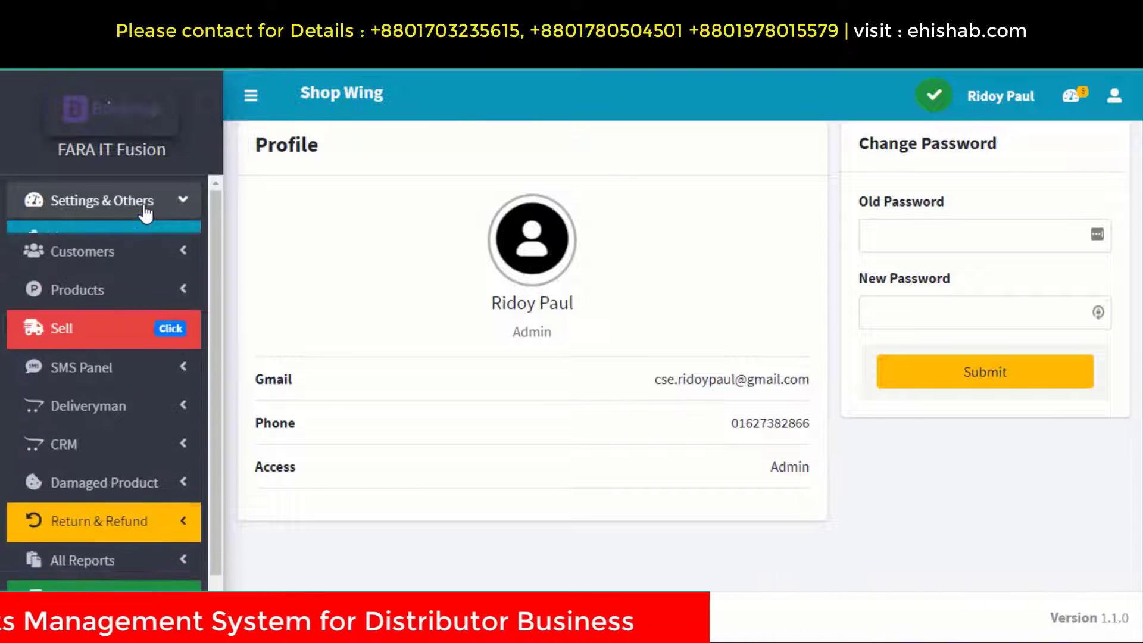
Step: Open the Add Customer form and examine its fields, especially Opening Balance
left_click(118, 245)
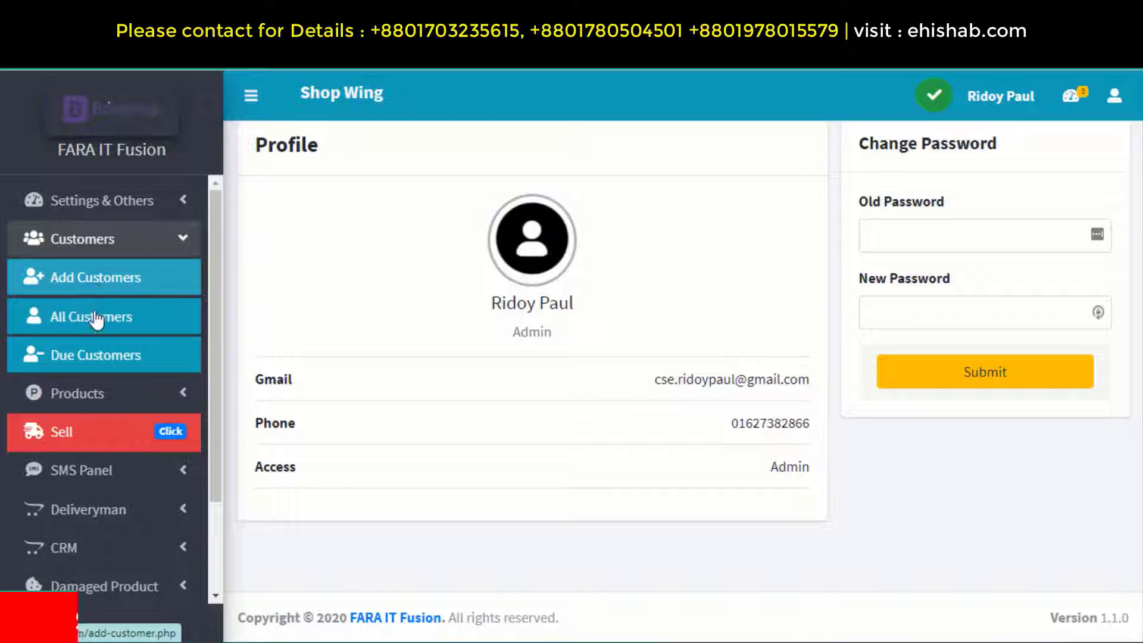
left_click(113, 284)
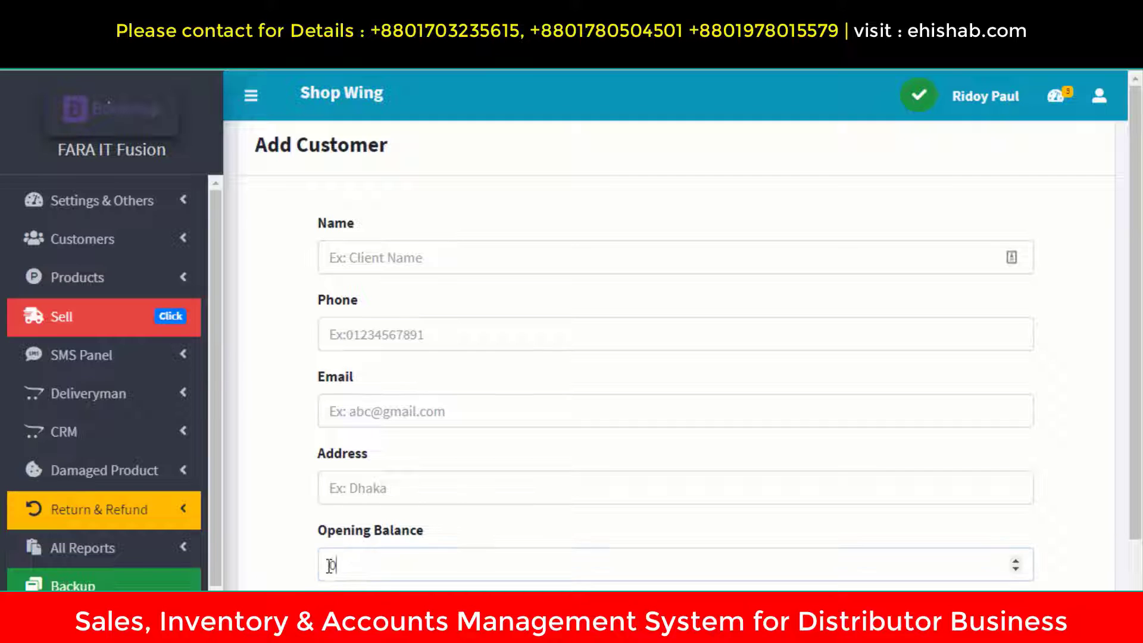
scroll(351, 541, "down", 2)
left_click_drag(318, 443, 417, 450)
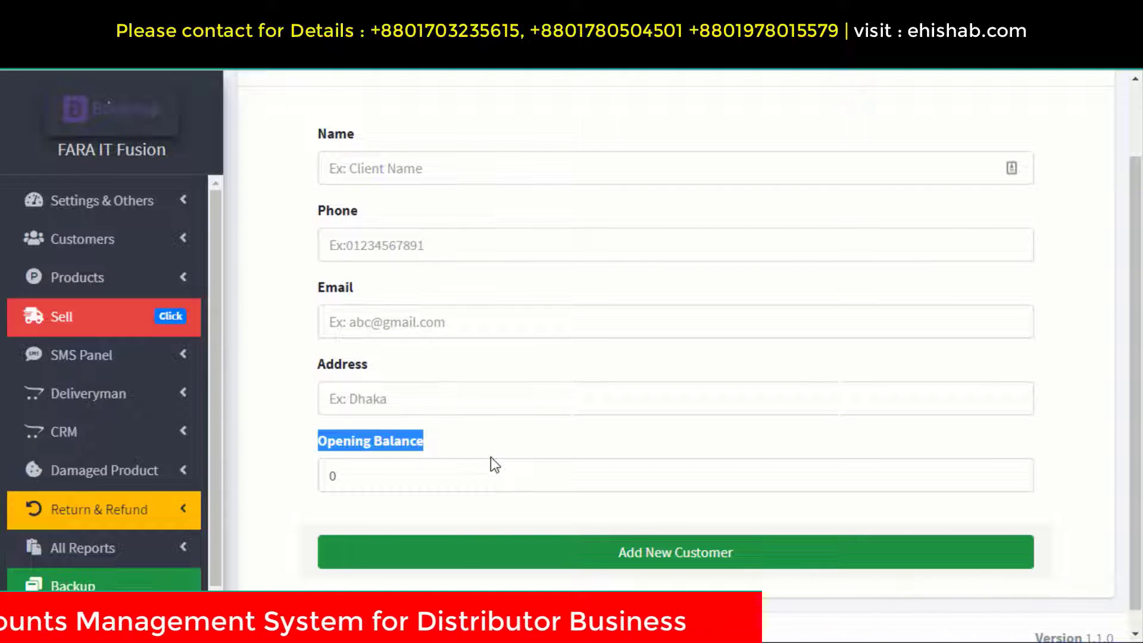
double_click(321, 478)
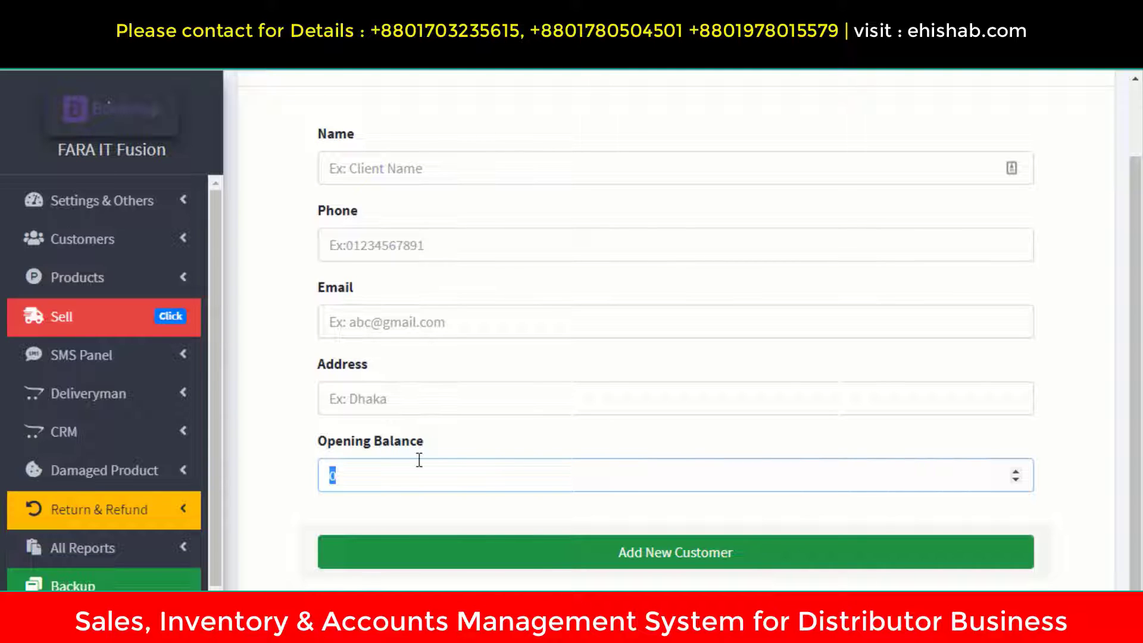
left_click_drag(319, 447, 413, 444)
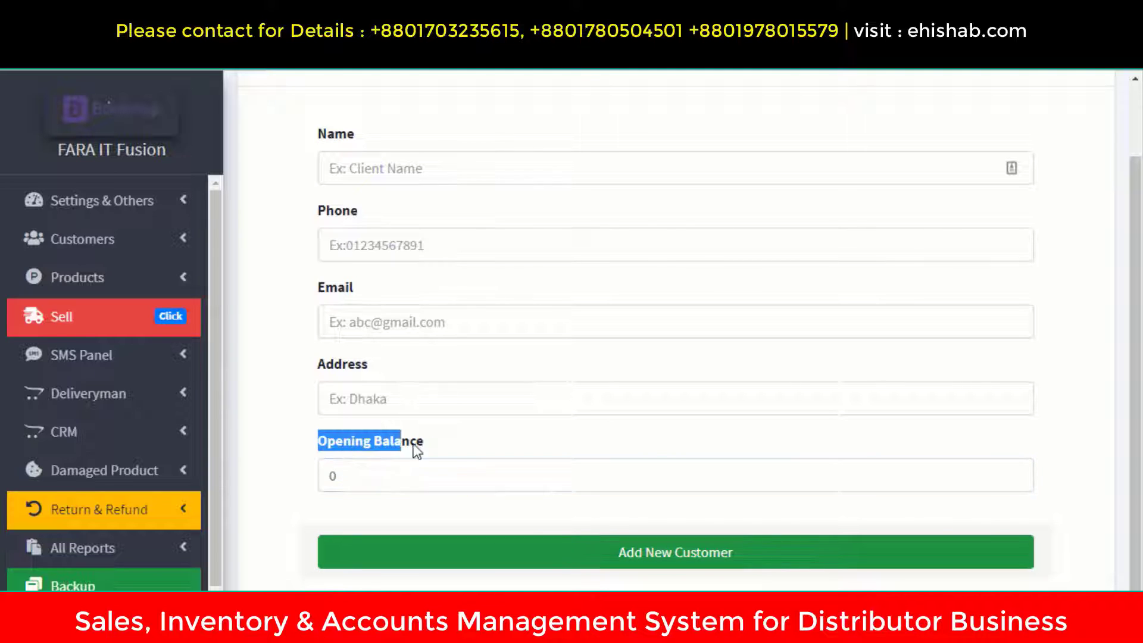
Step: Look through the All Customers list and open the new-customer form from it
left_click(113, 241)
left_click(95, 321)
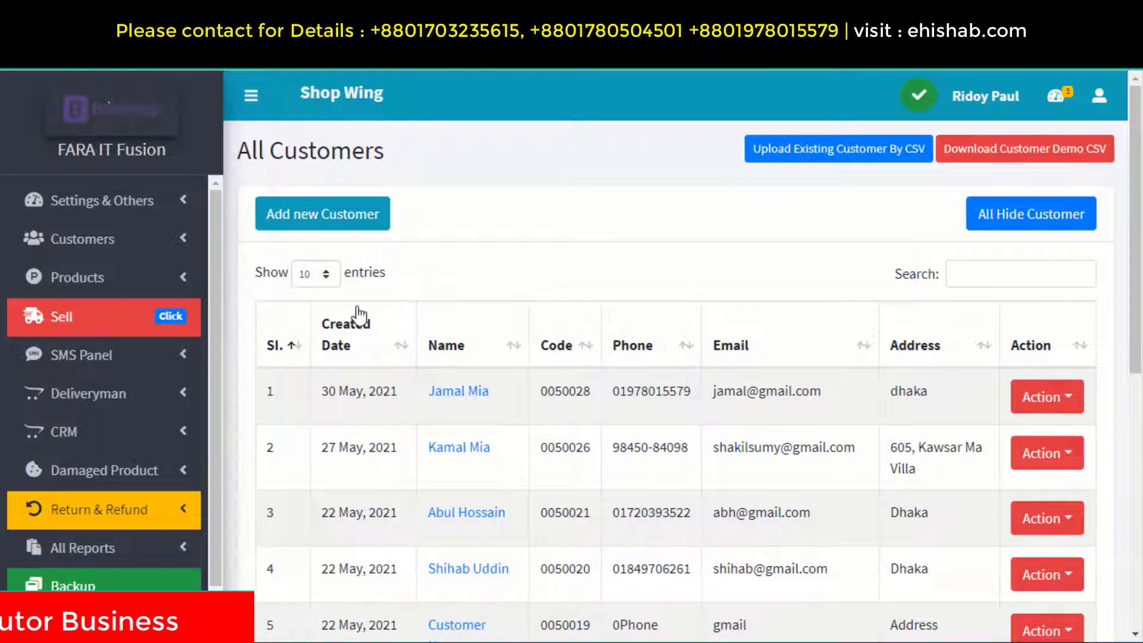
scroll(721, 484, "down", 5)
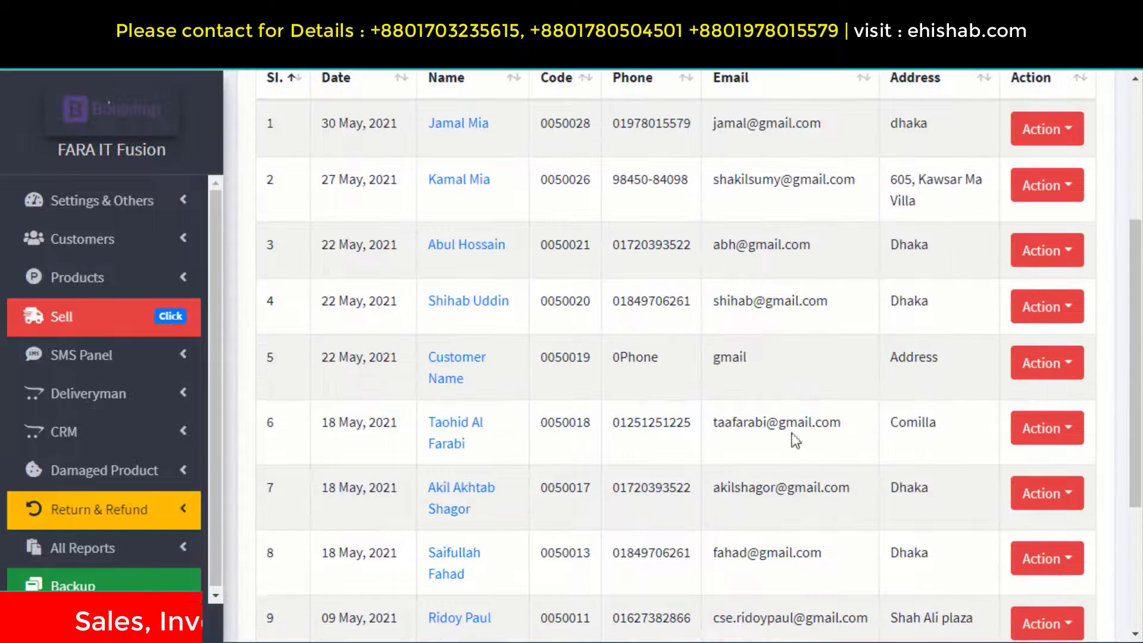
scroll(702, 438, "down", 4)
scroll(657, 384, "up", 2)
scroll(705, 480, "up", 6)
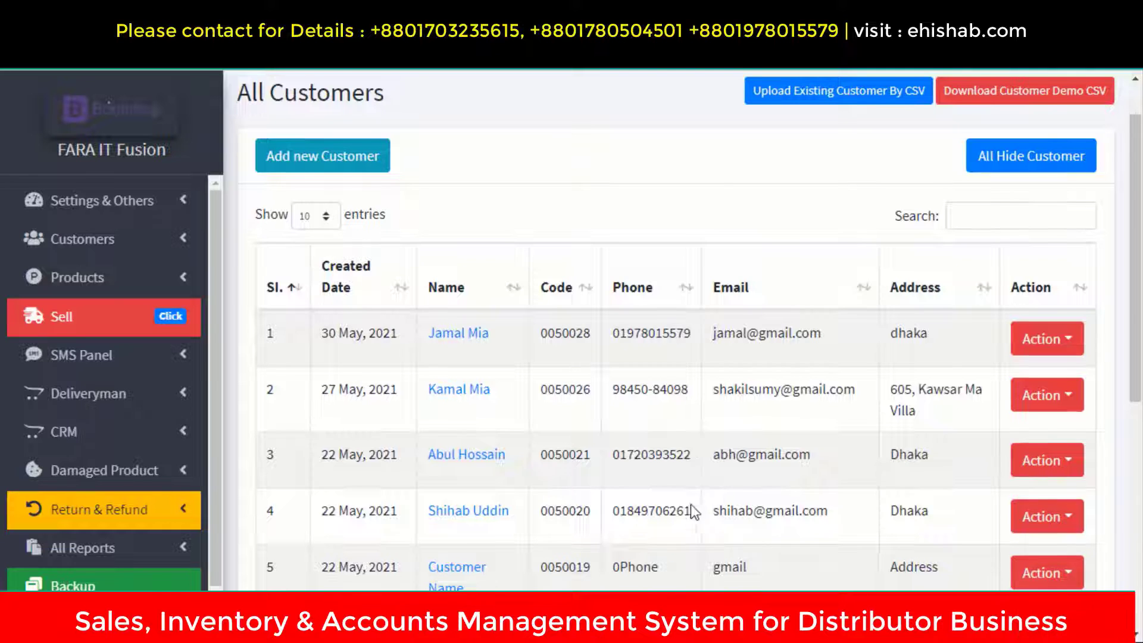
scroll(691, 505, "up", 2)
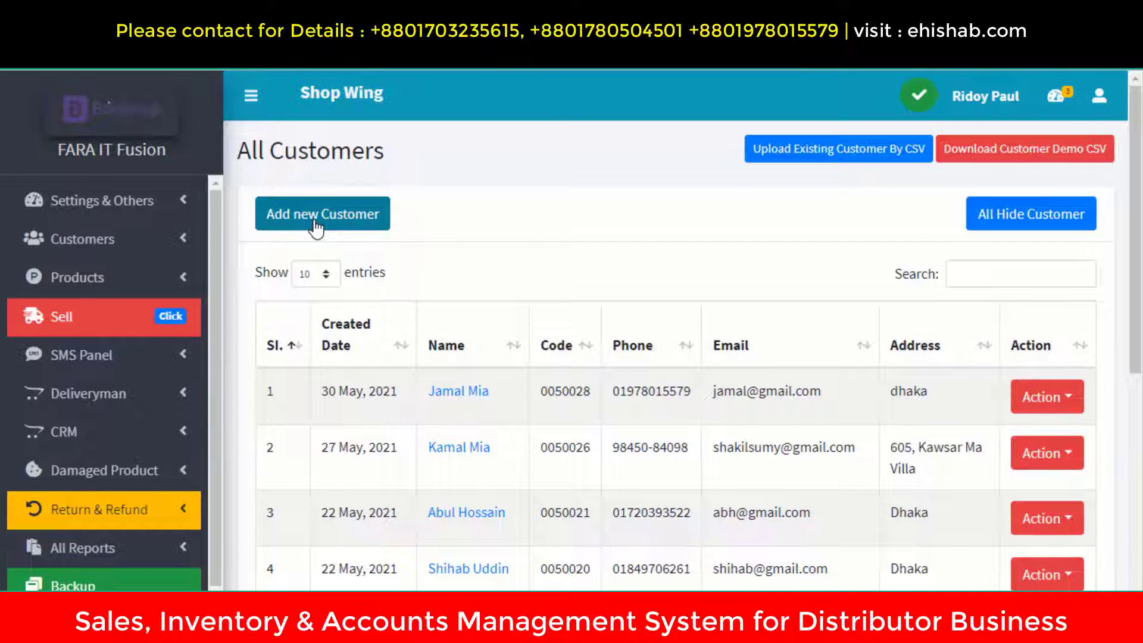
left_click(316, 221)
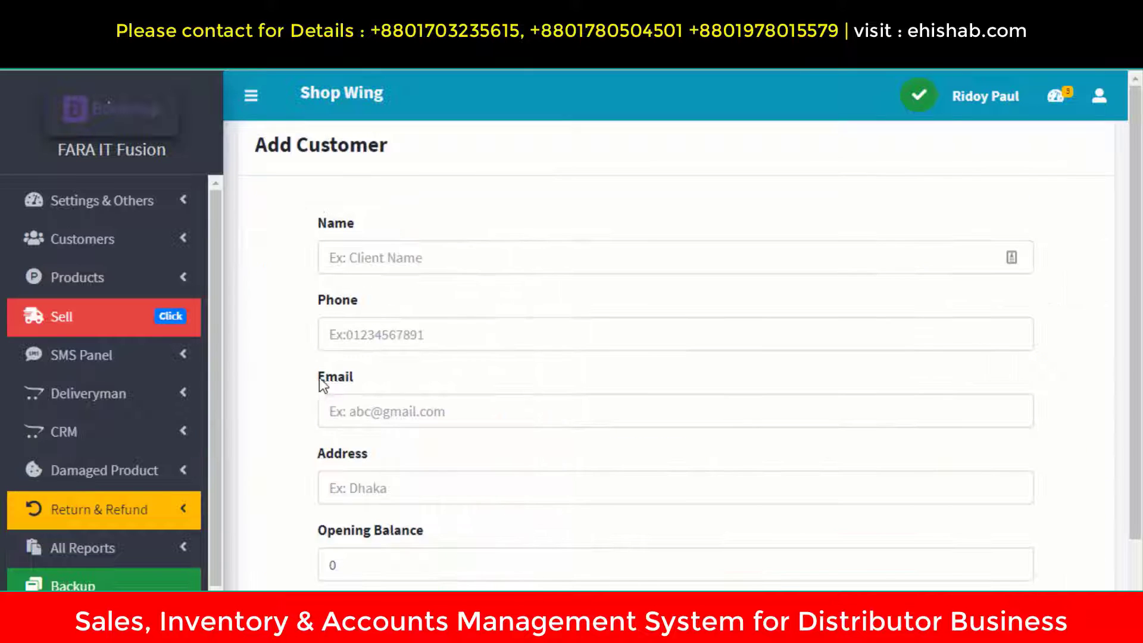
Step: Return to the All Customers list and show the actions available for the first customer
left_click(131, 244)
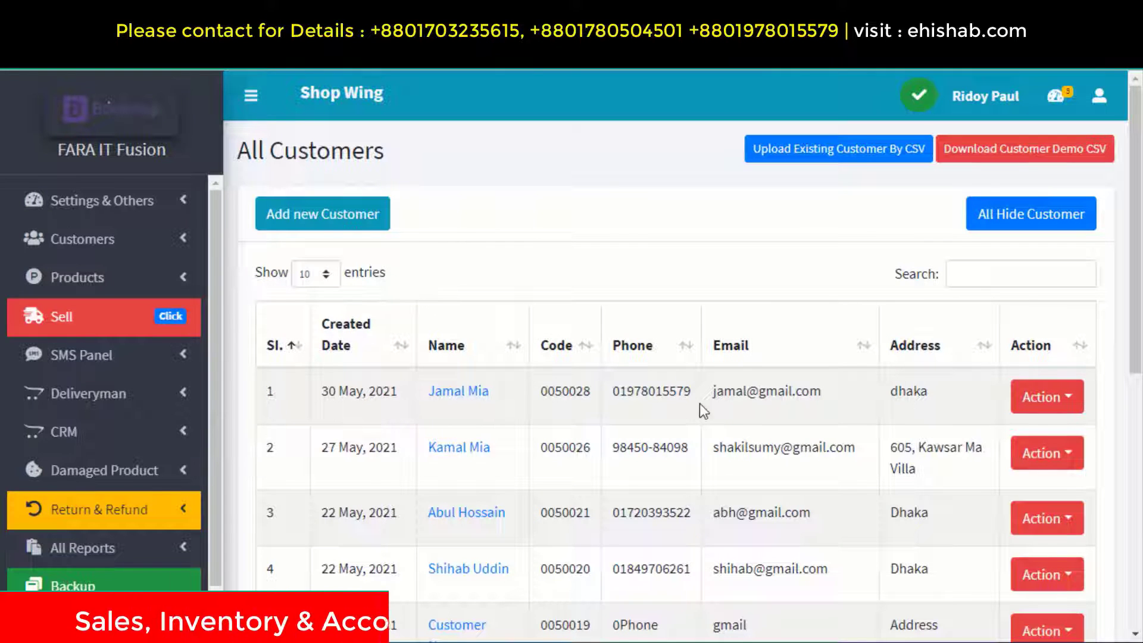
left_click(1063, 396)
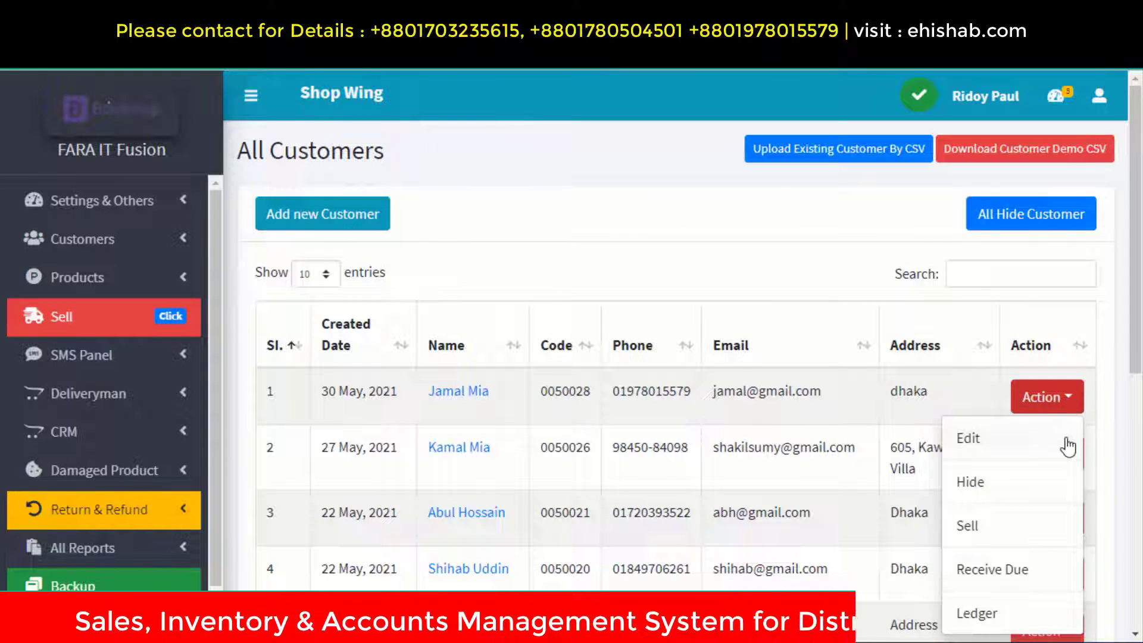
scroll(1064, 444, "down", 3)
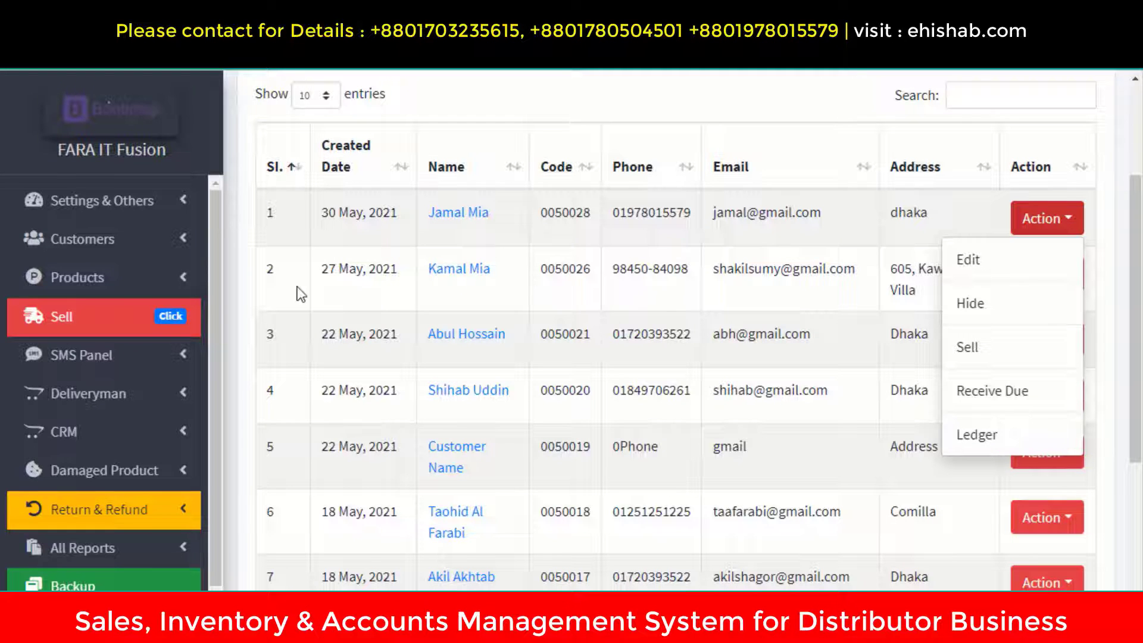
Step: Open the Add Products form and look over its full length
left_click(119, 241)
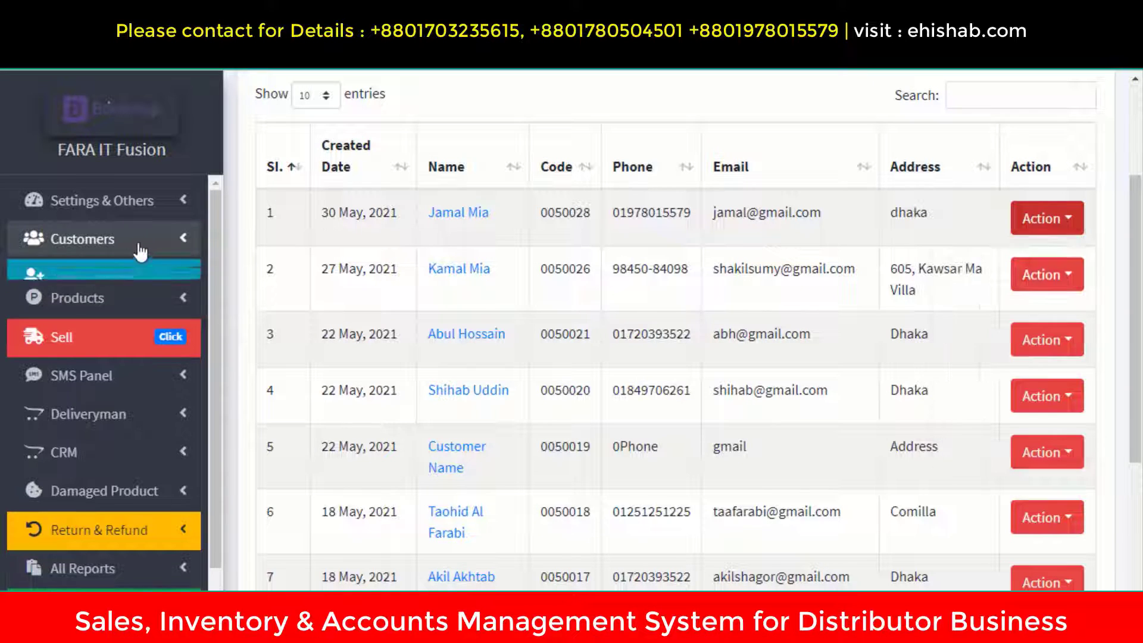
left_click(125, 238)
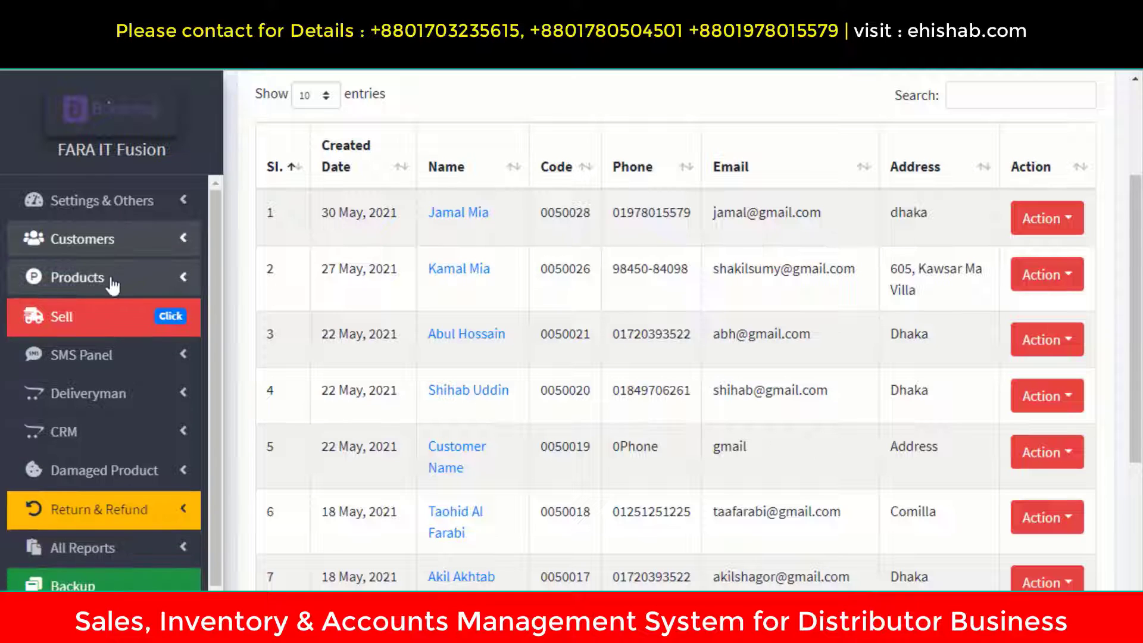
left_click(107, 287)
scroll(107, 288, "down", 2)
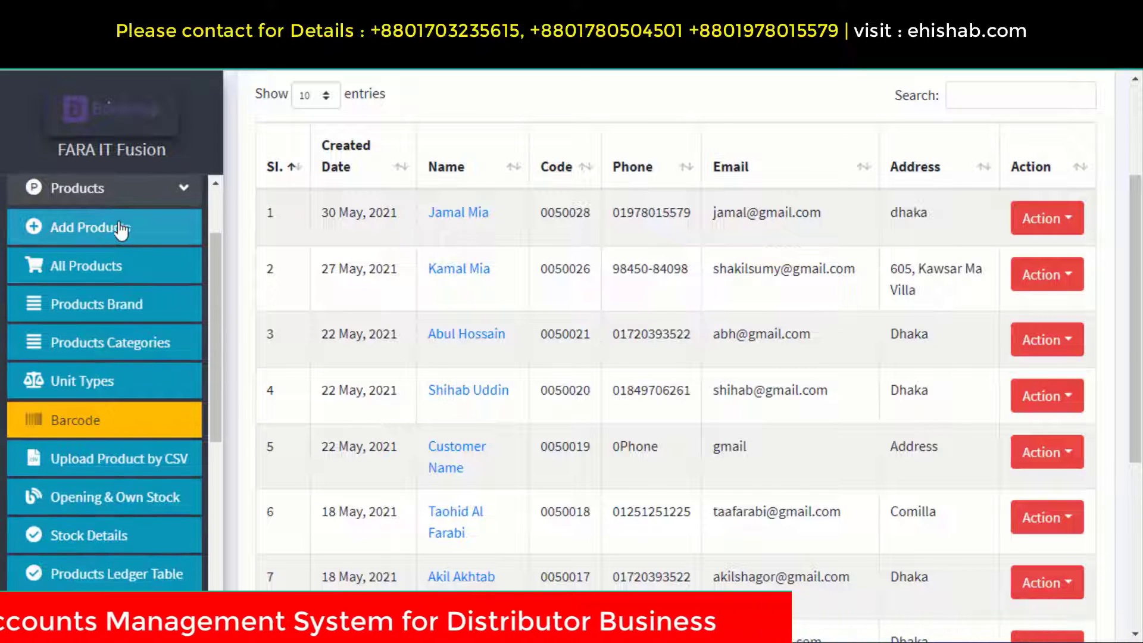
left_click(89, 227)
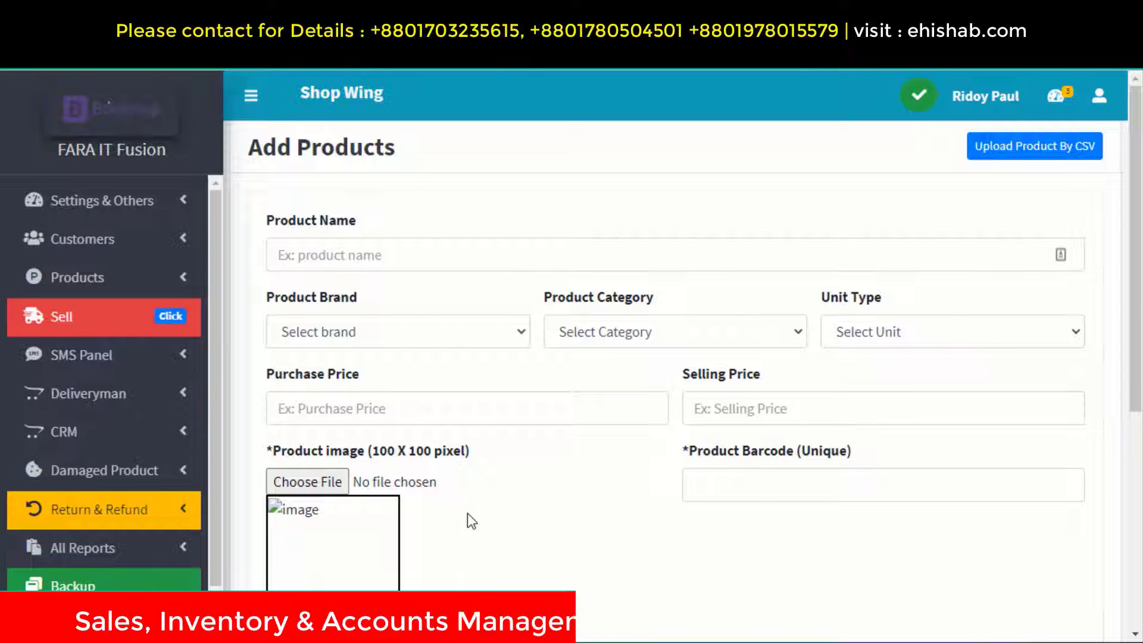
scroll(469, 520, "down", 2)
scroll(468, 521, "down", 3)
scroll(464, 510, "up", 5)
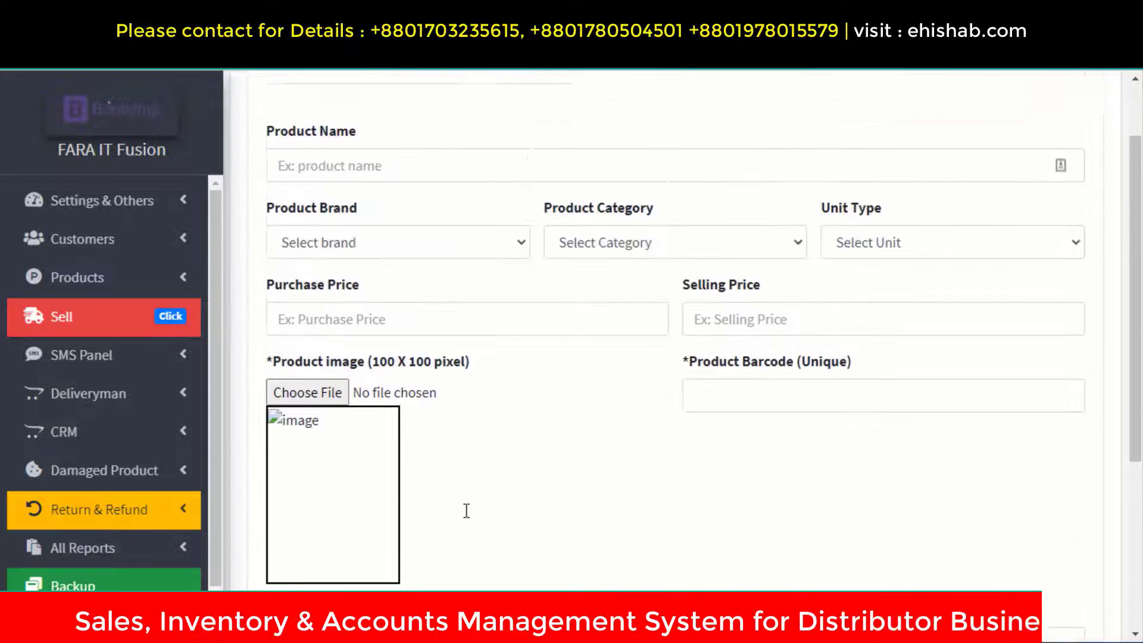
Step: Examine the Product Name field and the available Product Brand, Product Category and Unit Type options without choosing any
left_click(372, 252)
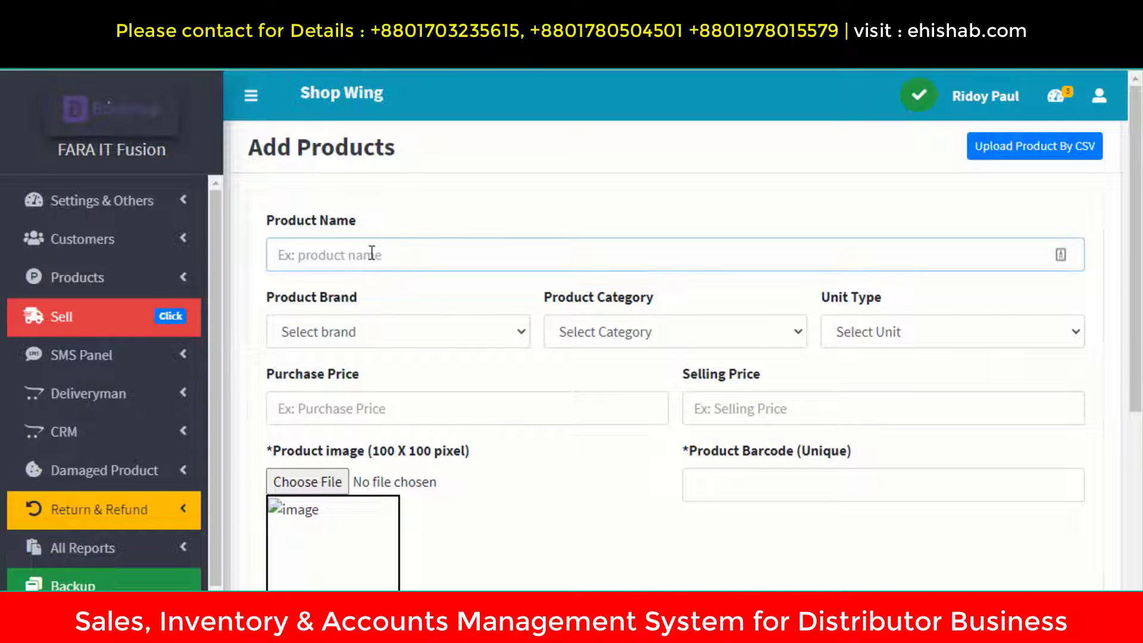
left_click(436, 332)
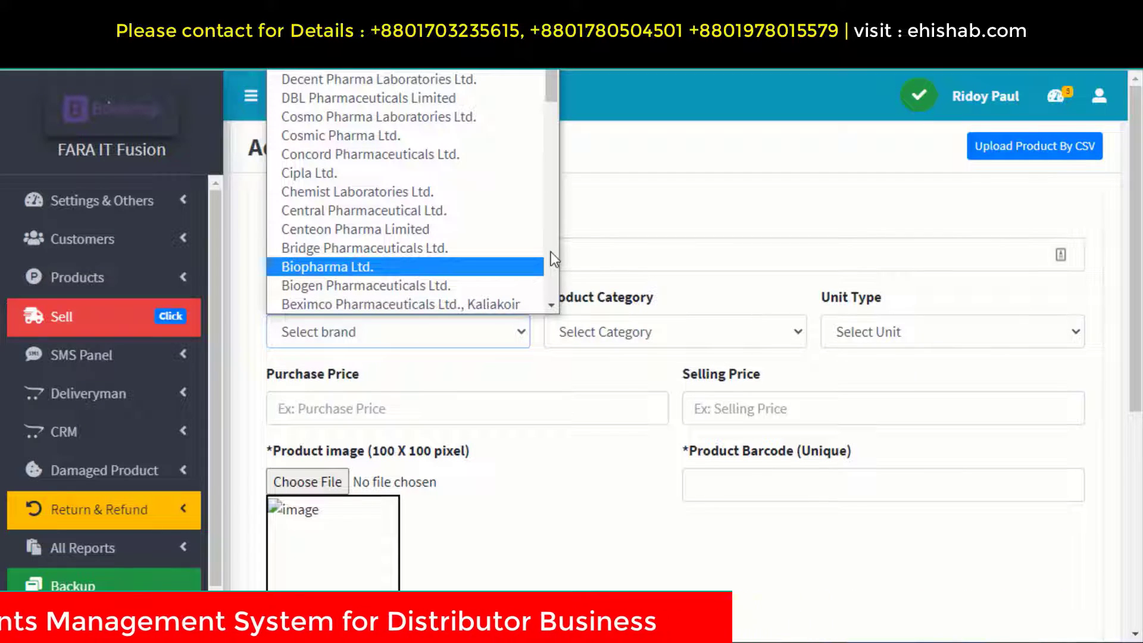
left_click(399, 359)
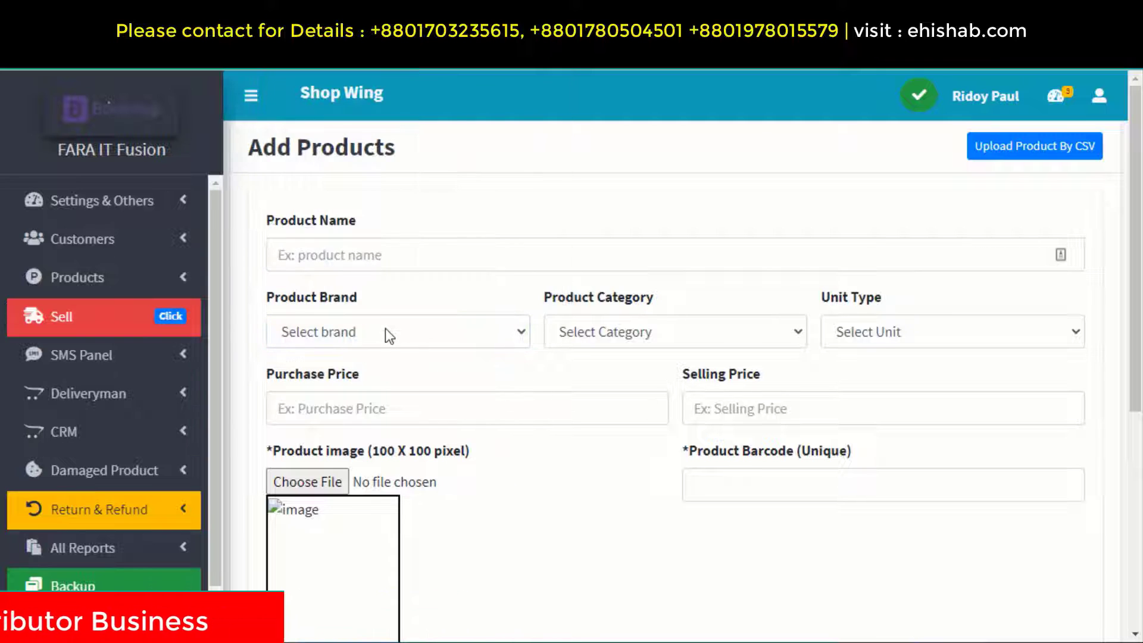
left_click(635, 335)
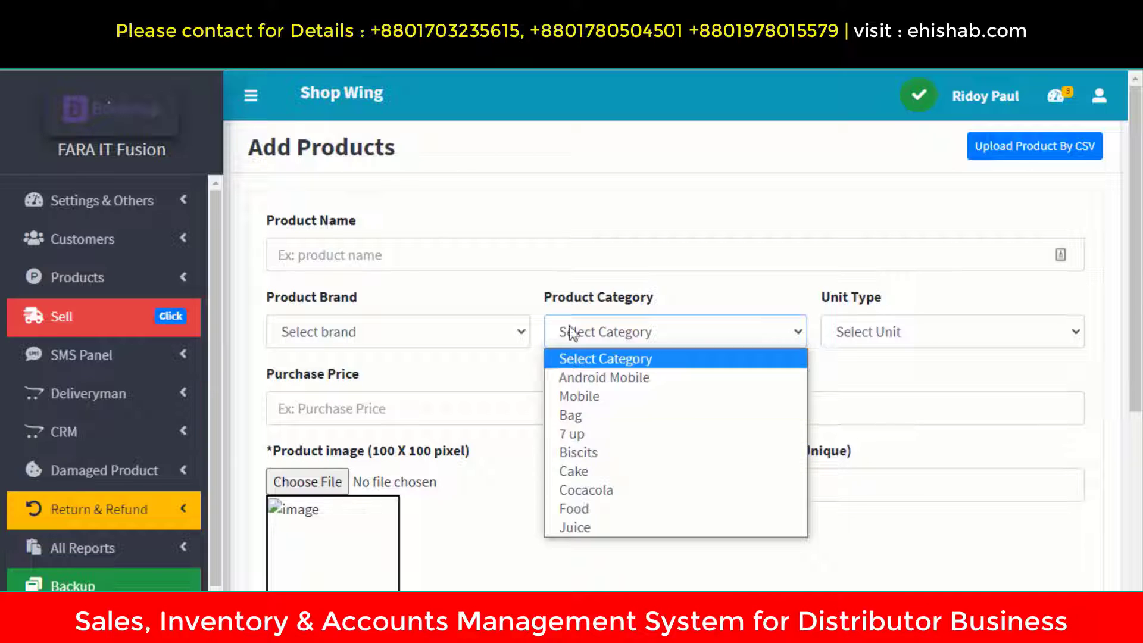
left_click(669, 302)
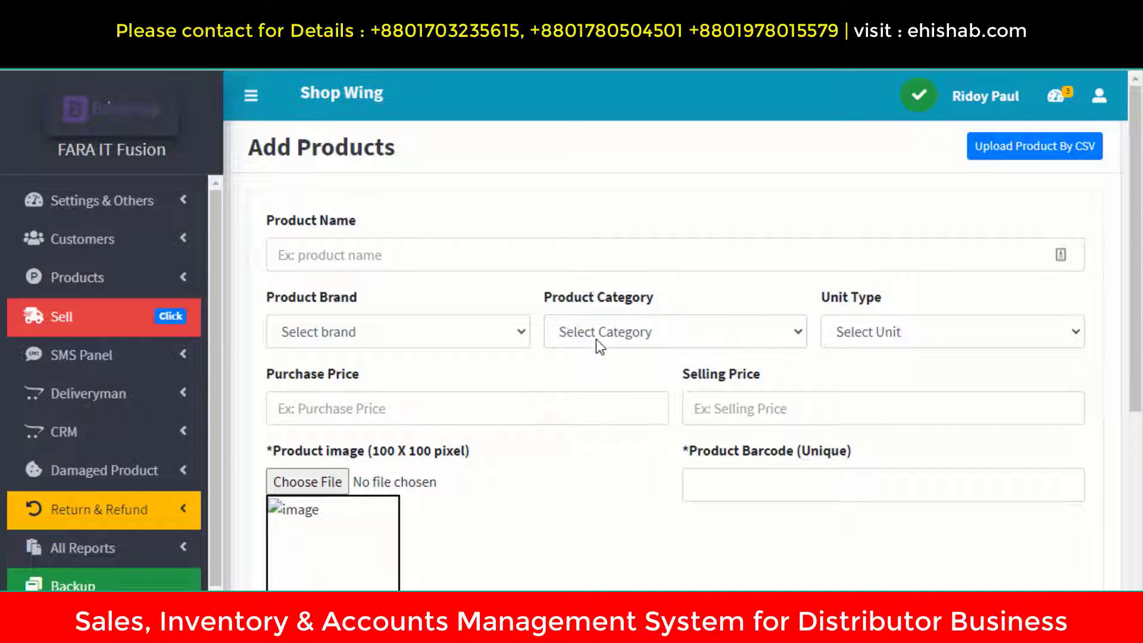
left_click(880, 331)
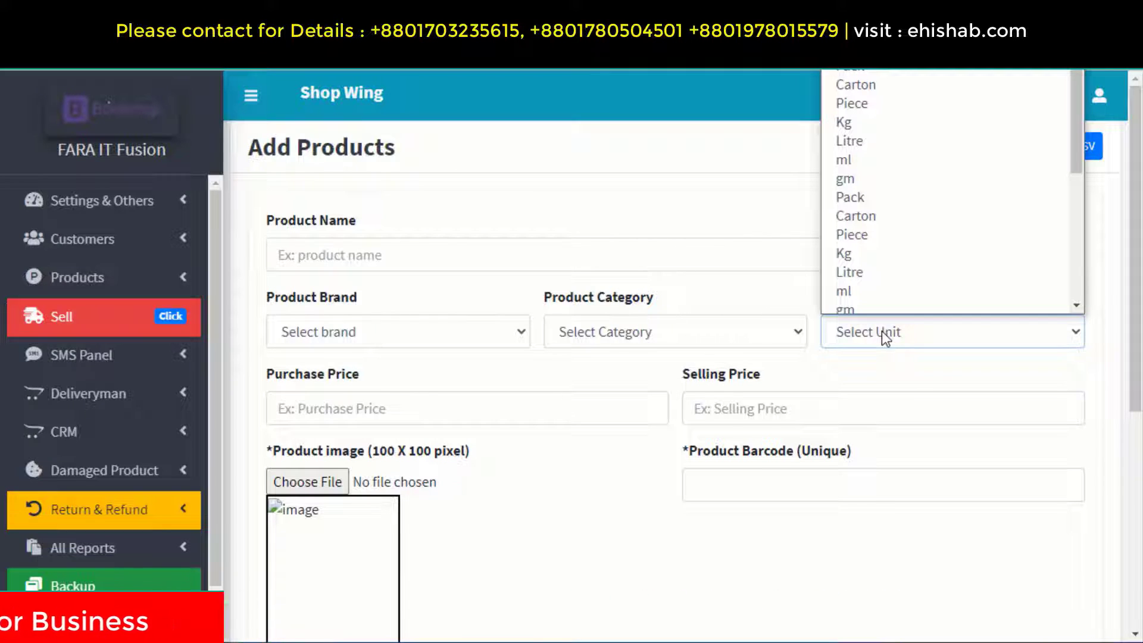
left_click(751, 277)
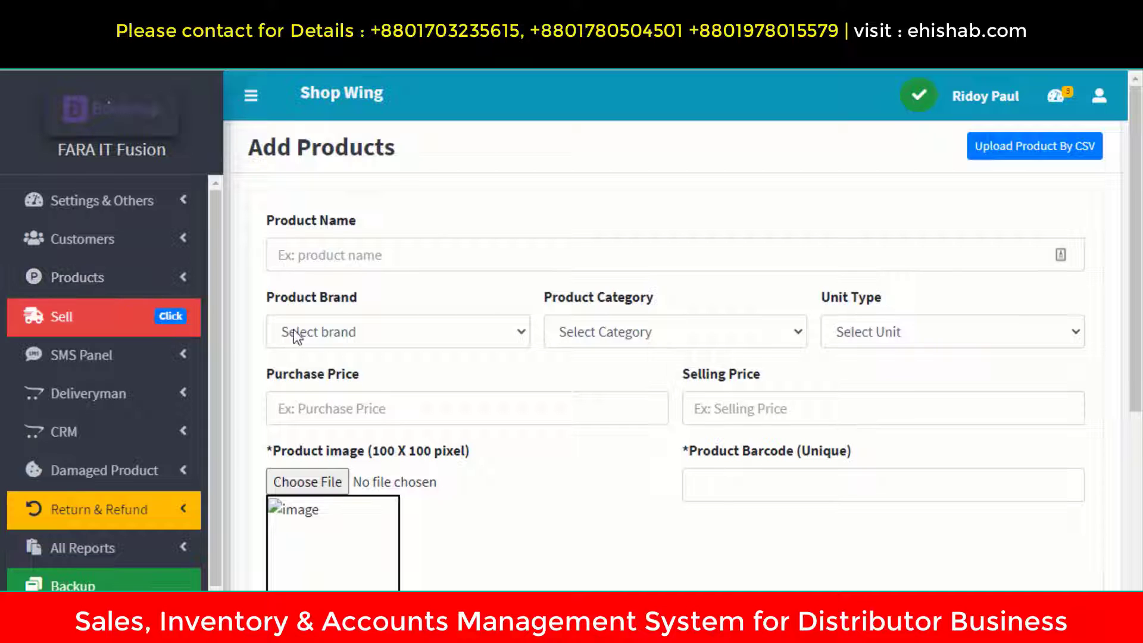
left_click(418, 339)
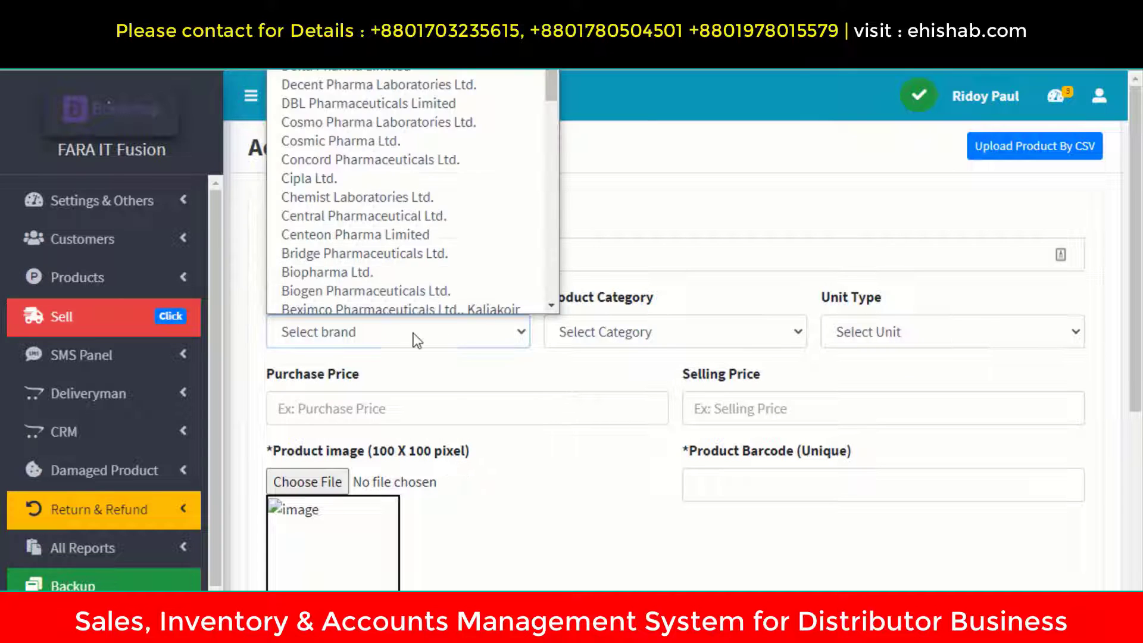
left_click(604, 347)
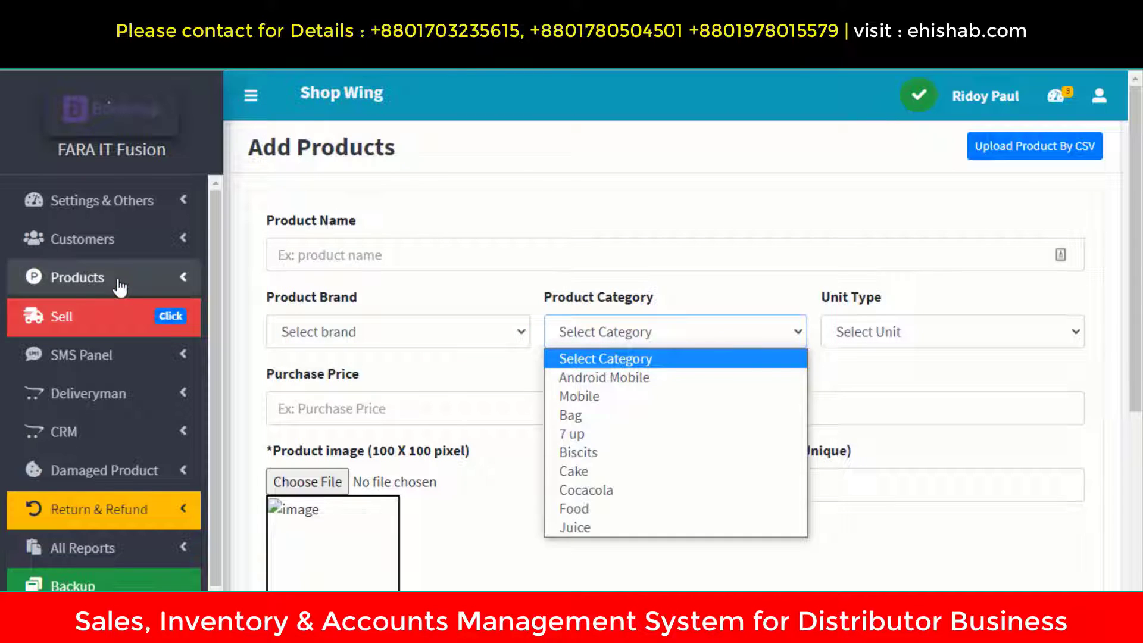
left_click(471, 380)
Step: Examine the Purchase Price and Selling Price fields of the product form
left_click(312, 407)
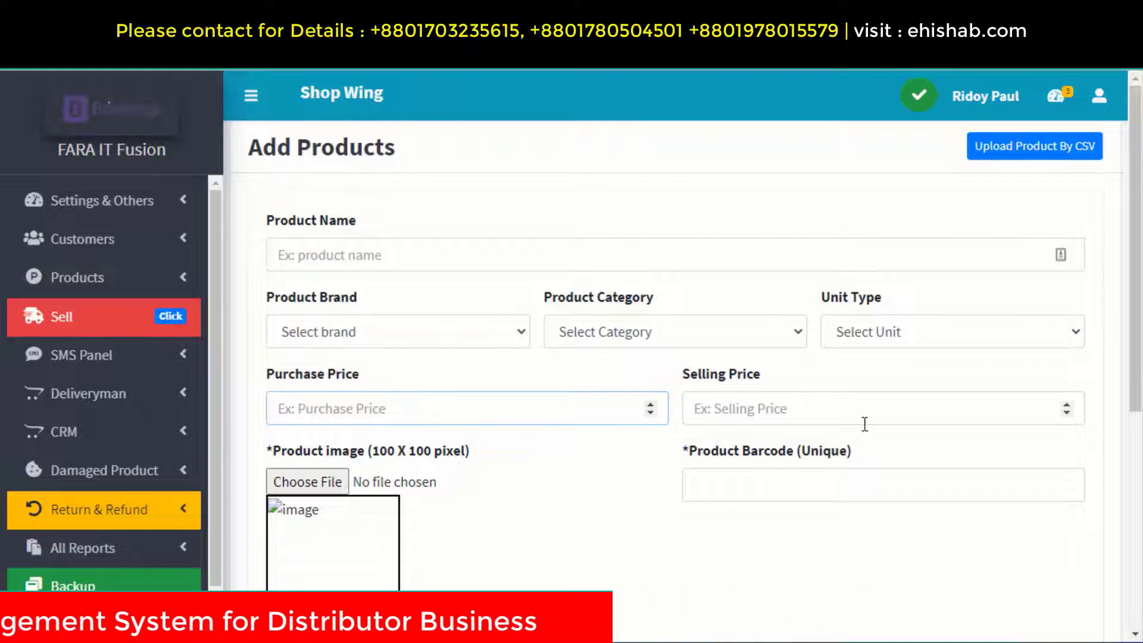
left_click(773, 409)
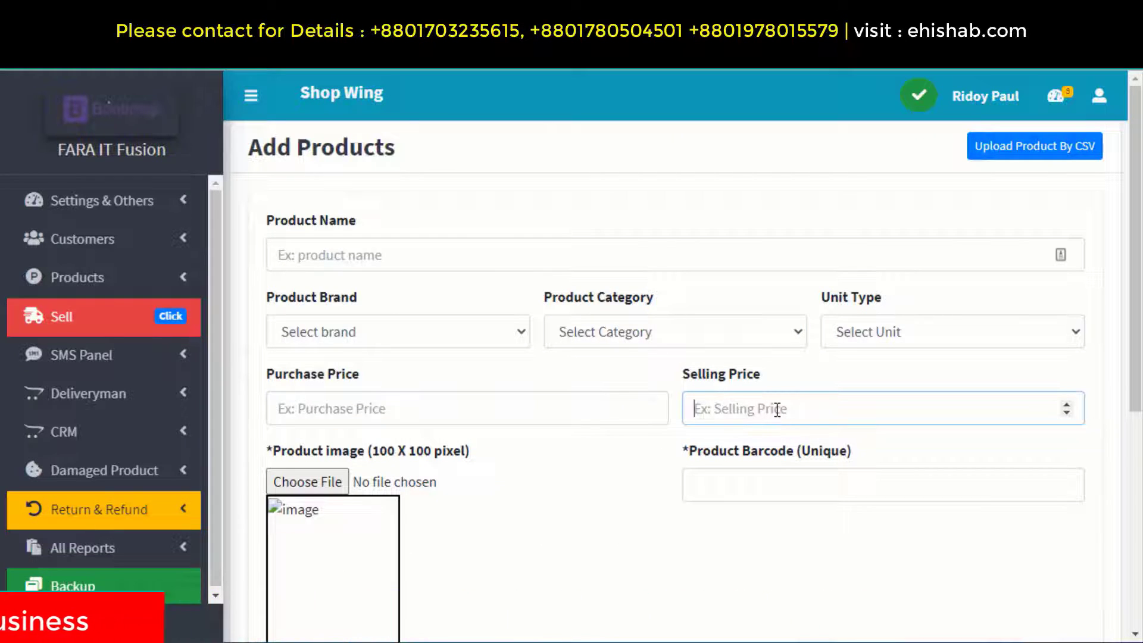
left_click_drag(271, 376, 361, 375)
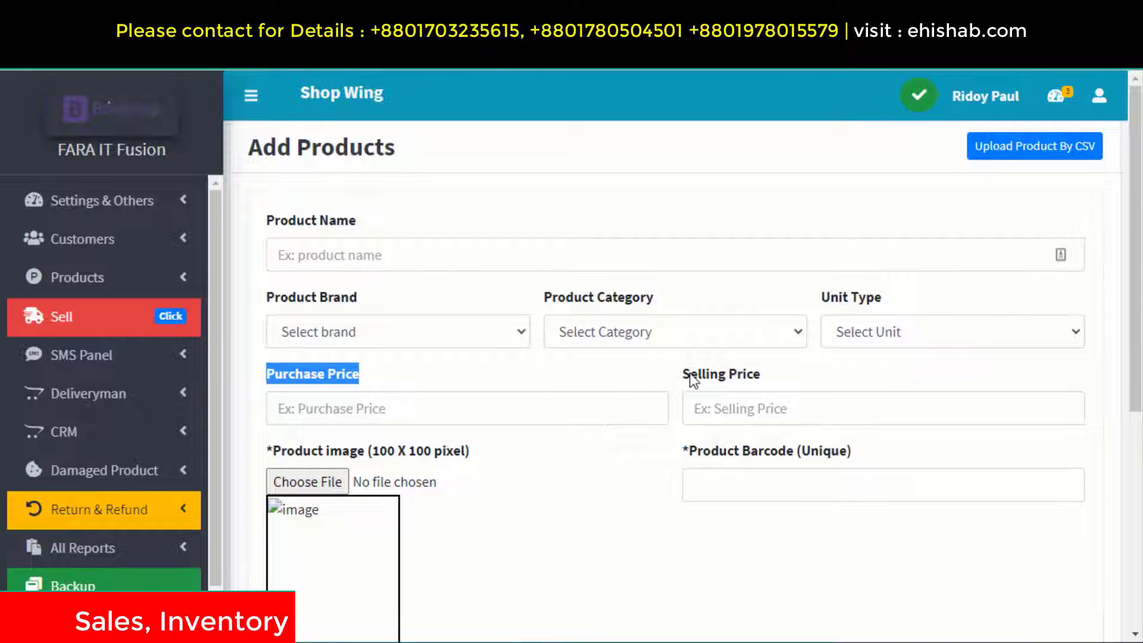
left_click_drag(684, 375, 760, 377)
left_click(444, 418)
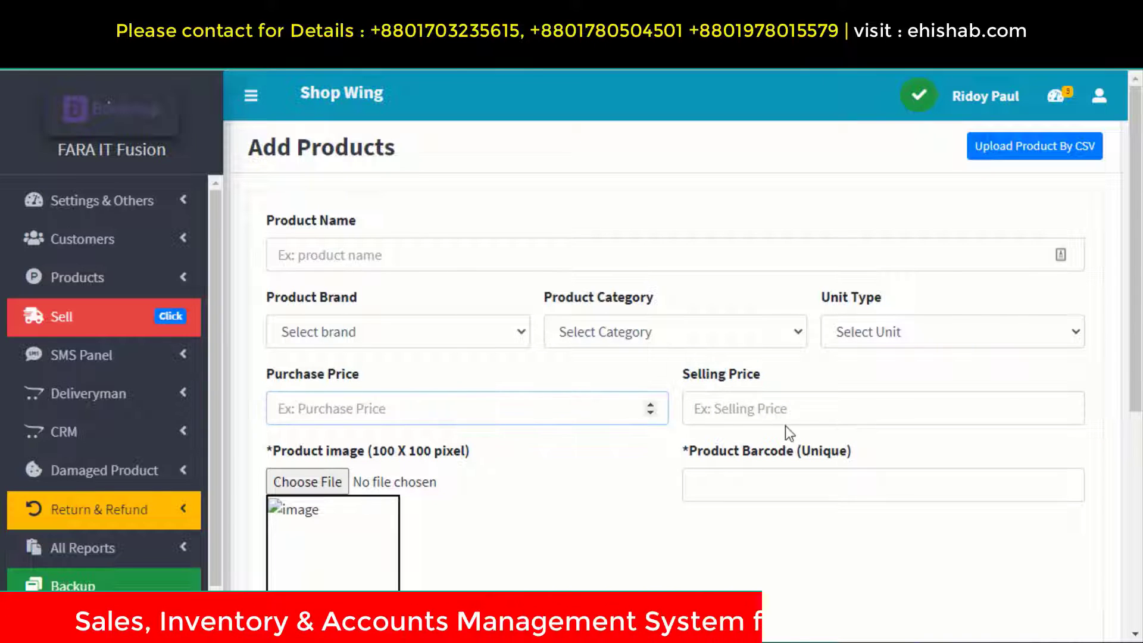
Step: Examine the Selling Price and unique Product Barcode fields of the product form
left_click(776, 406)
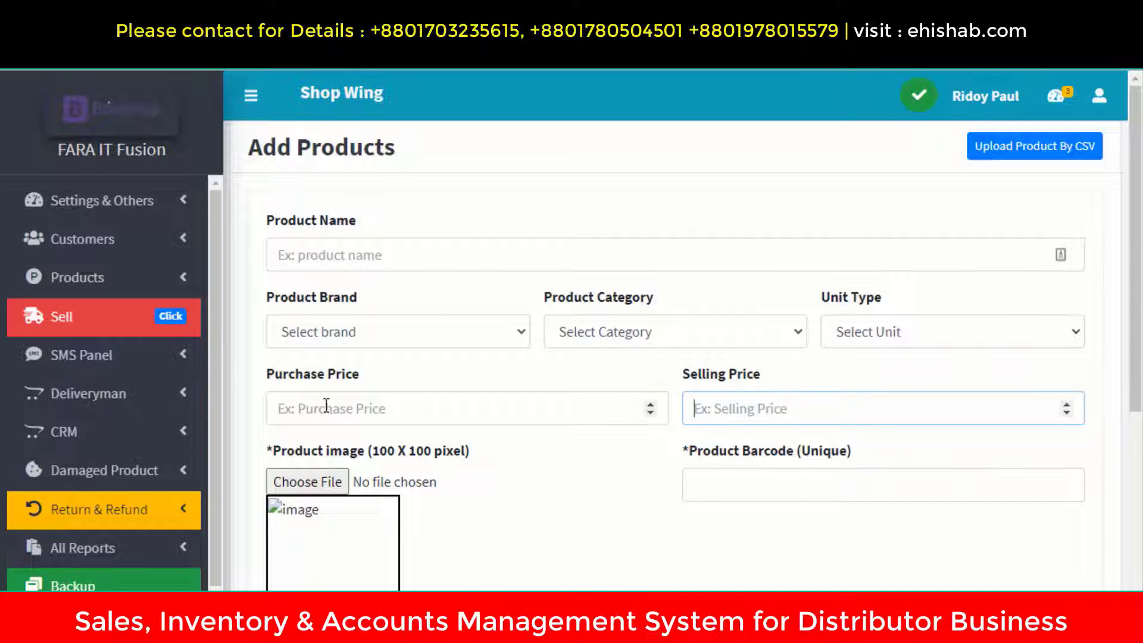
left_click(753, 485)
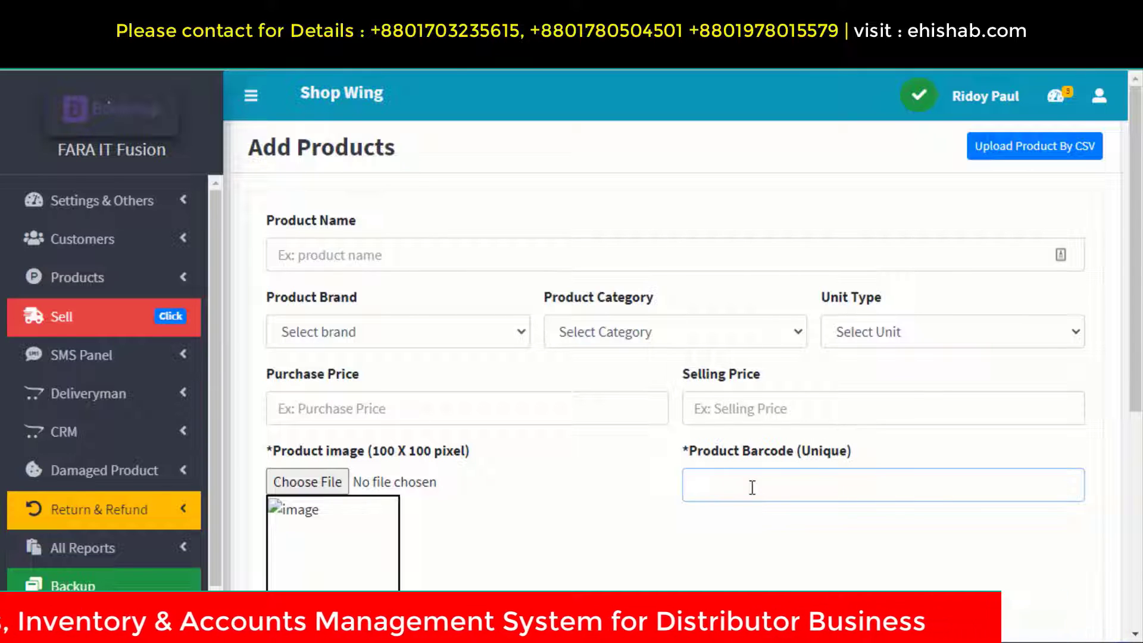
scroll(752, 486, "down", 2)
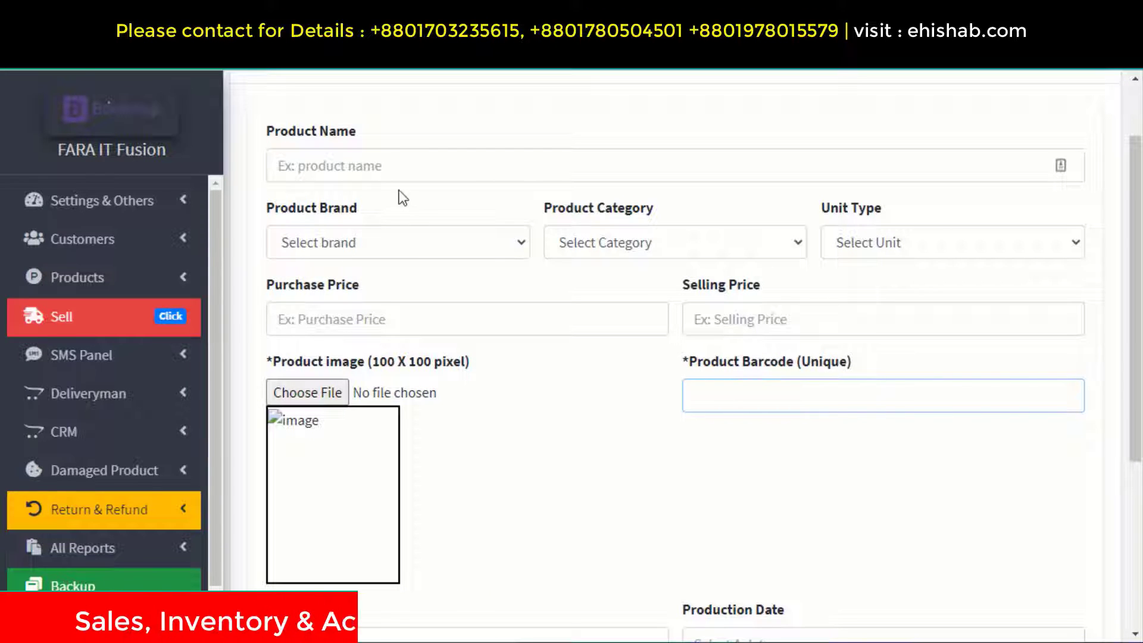
Step: Enter Potato as the product name and potato as its unique barcode
left_click(398, 162)
type("Potato")
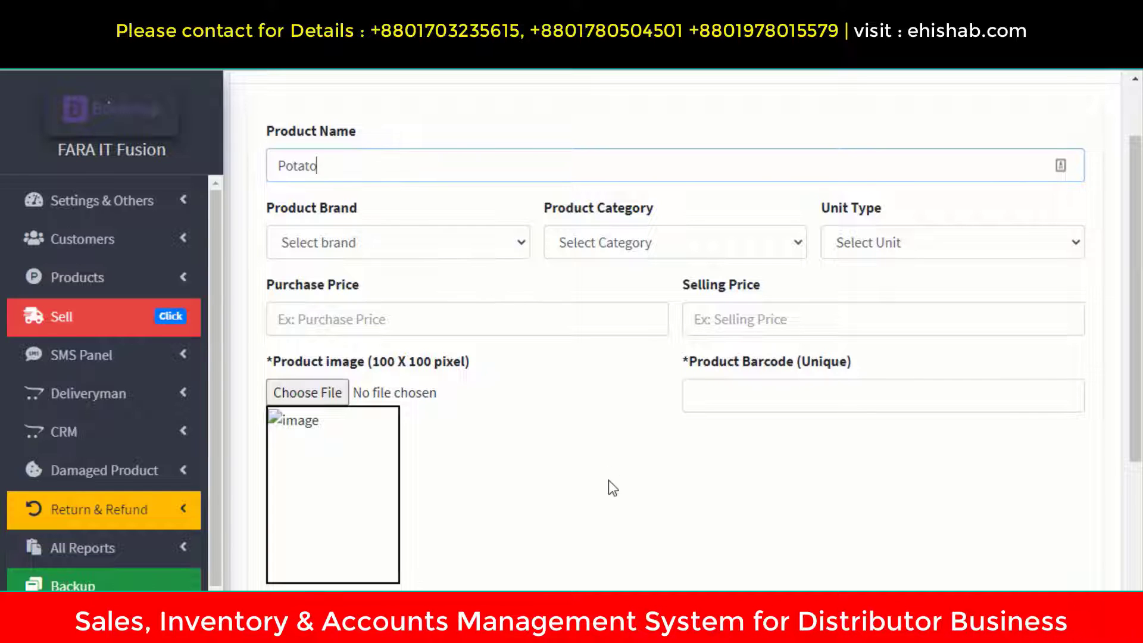
left_click(757, 402)
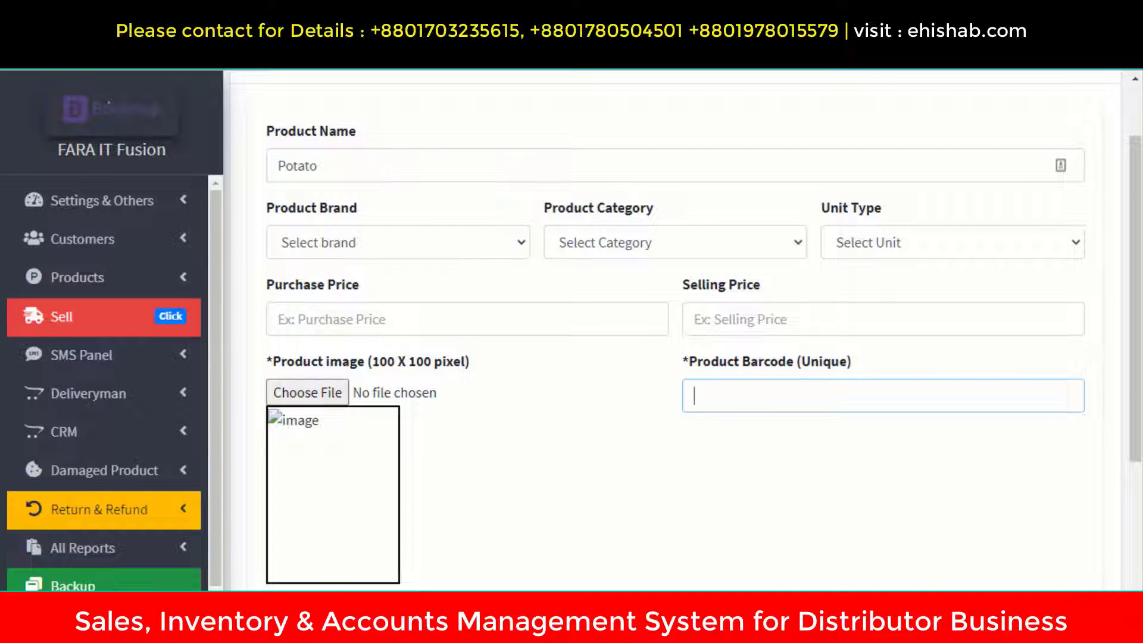
type("potato")
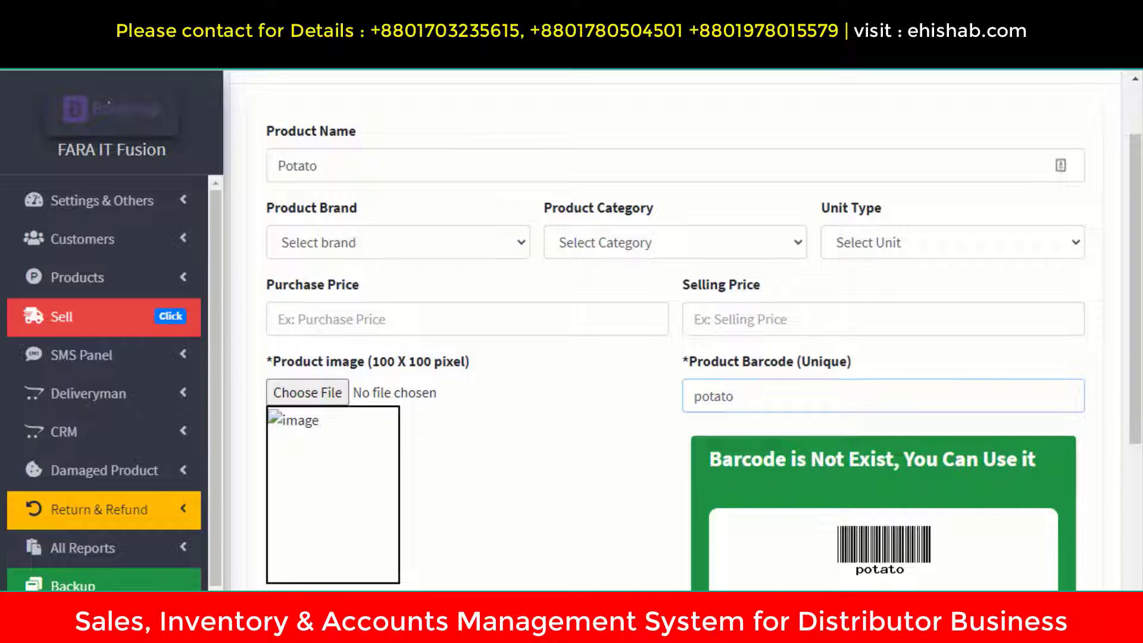
scroll(898, 530, "down", 3)
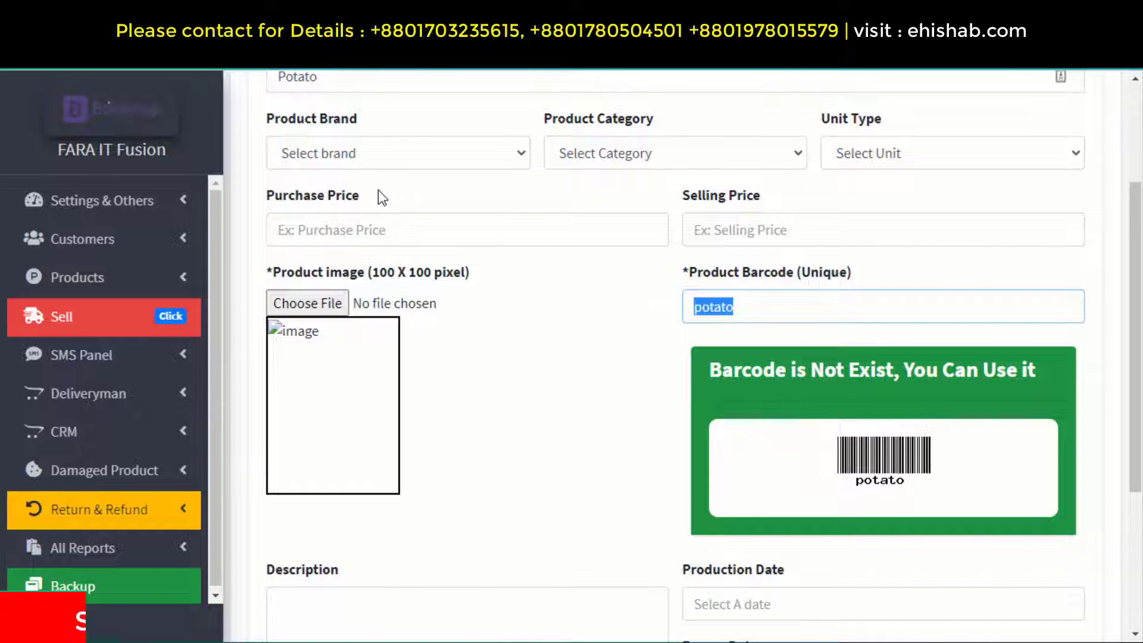
scroll(377, 191, "up", 2)
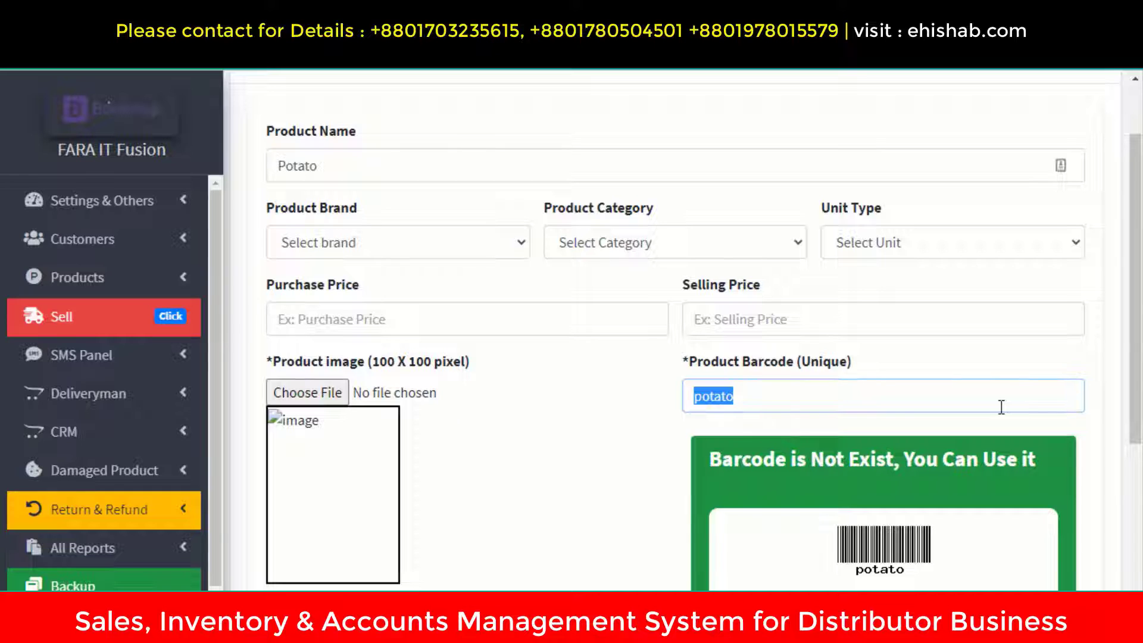
type("8755878")
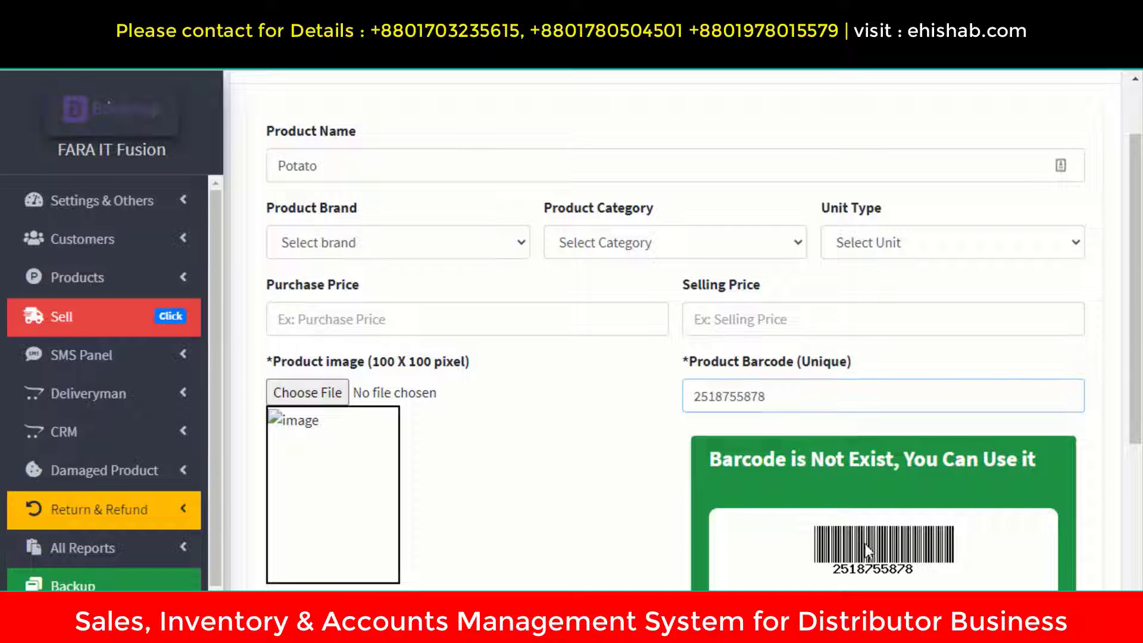
left_click(569, 447)
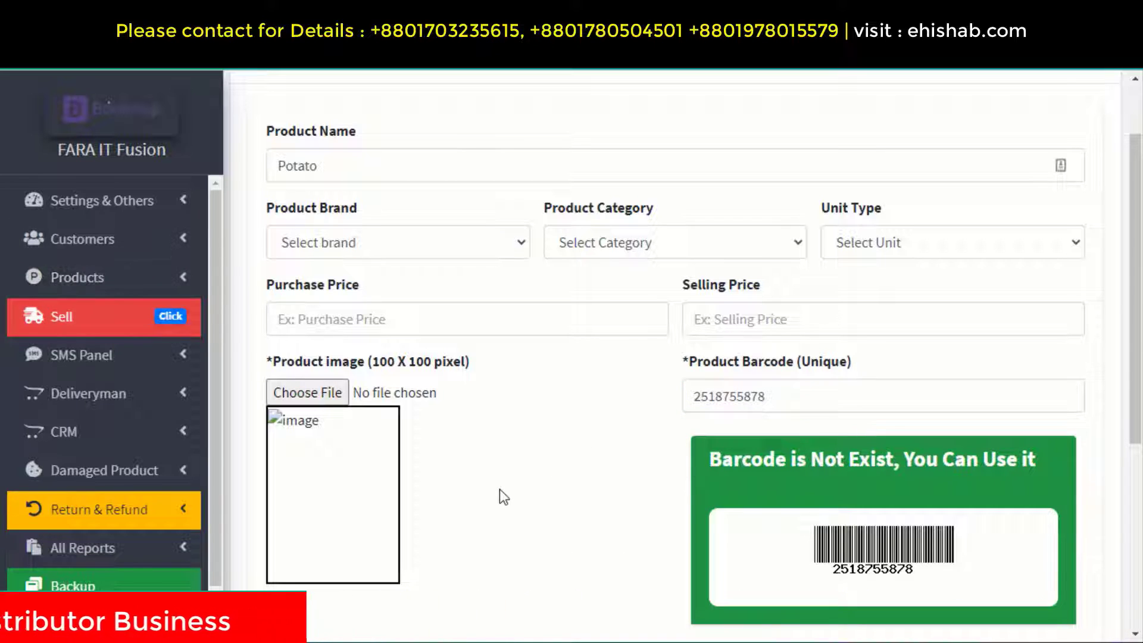
Step: Examine the Description, Production Date and Expery Date fields, opening both date calendars without choosing a date
scroll(498, 488, "down", 3)
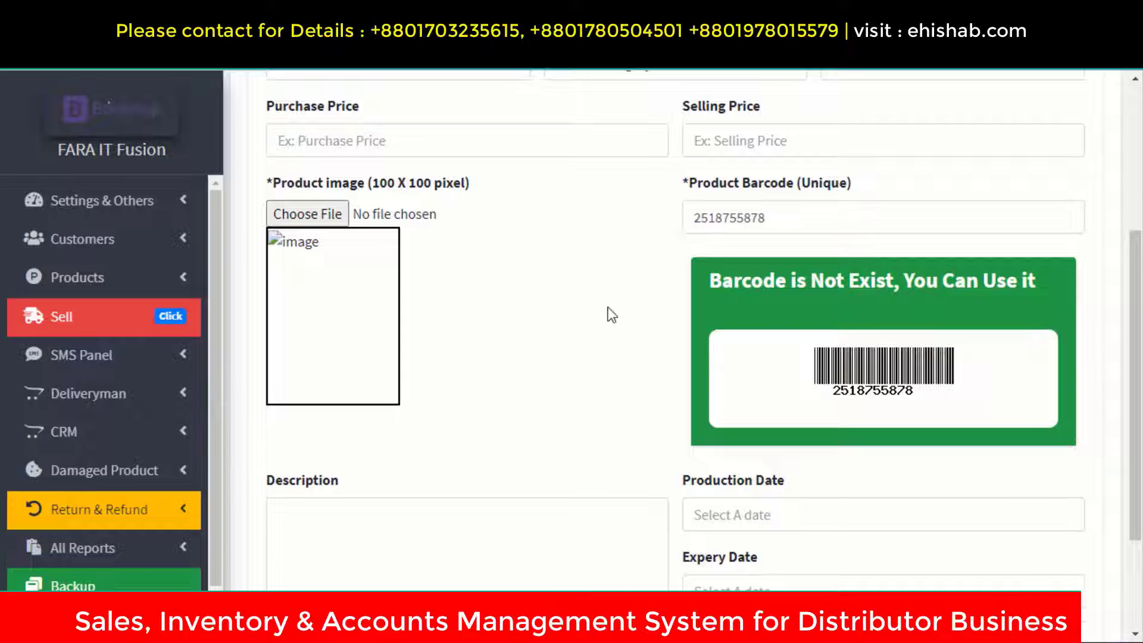
scroll(535, 428, "down", 3)
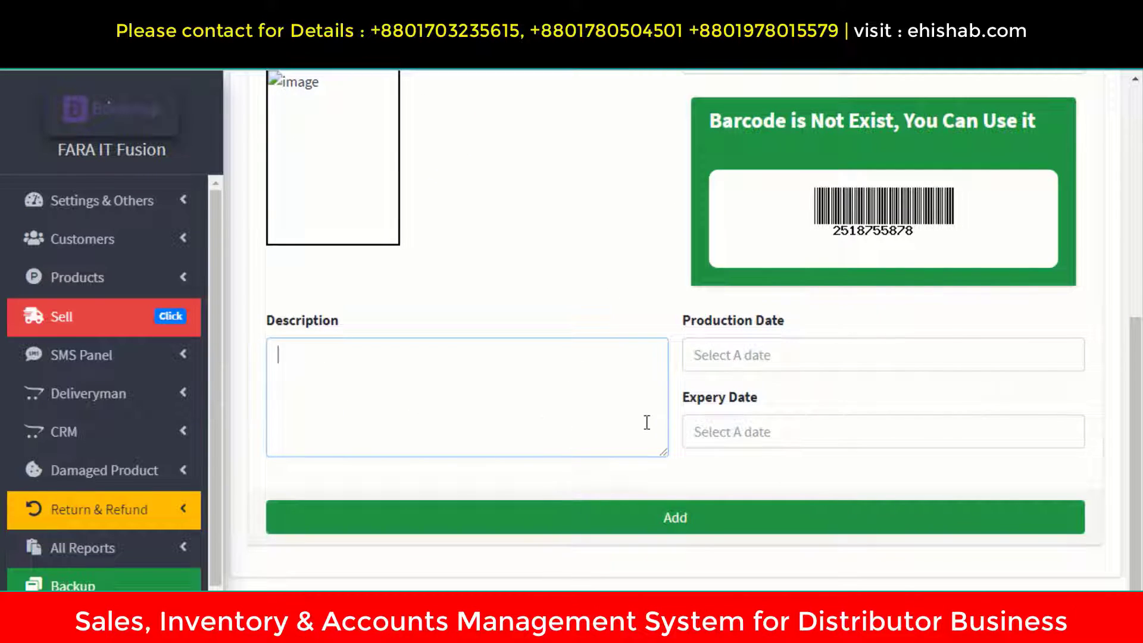
left_click(815, 352)
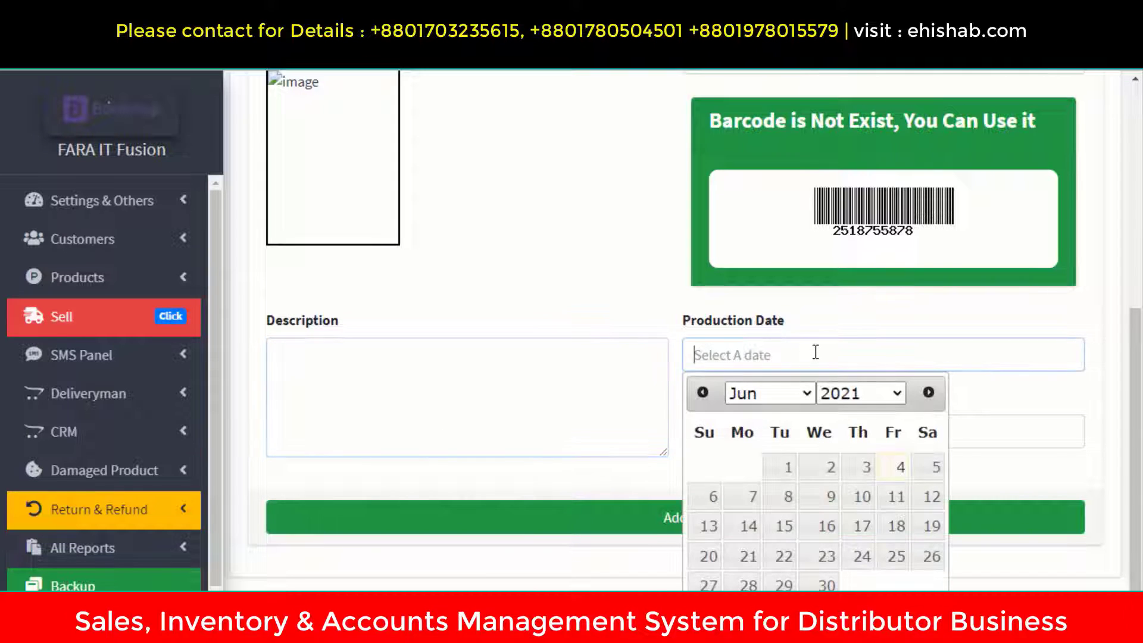
left_click(1064, 405)
left_click(928, 435)
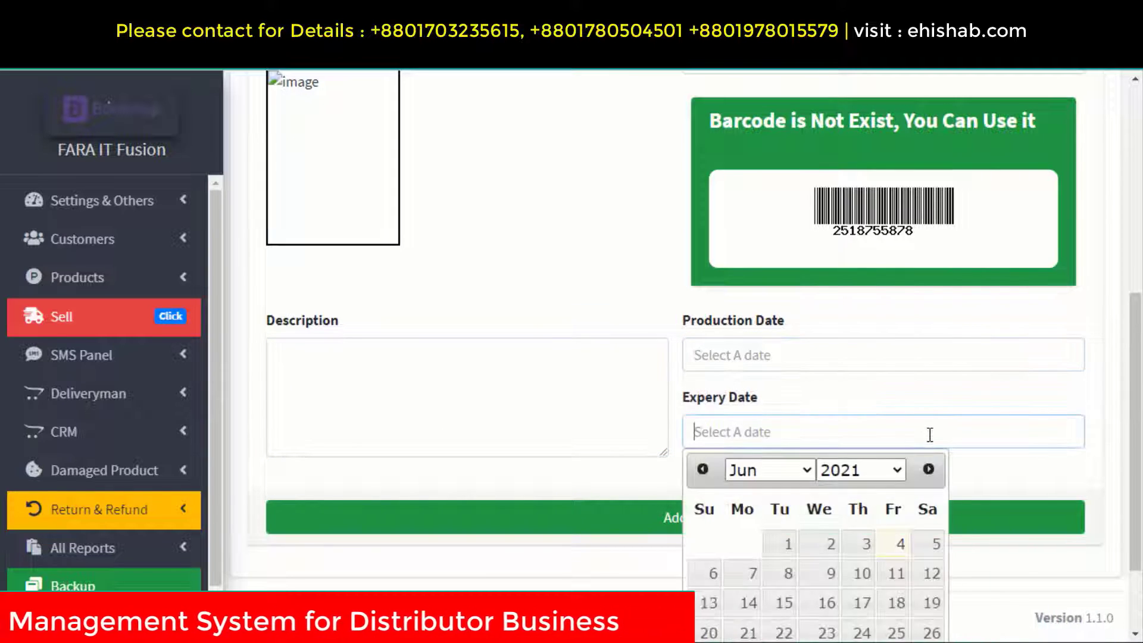
left_click(1094, 395)
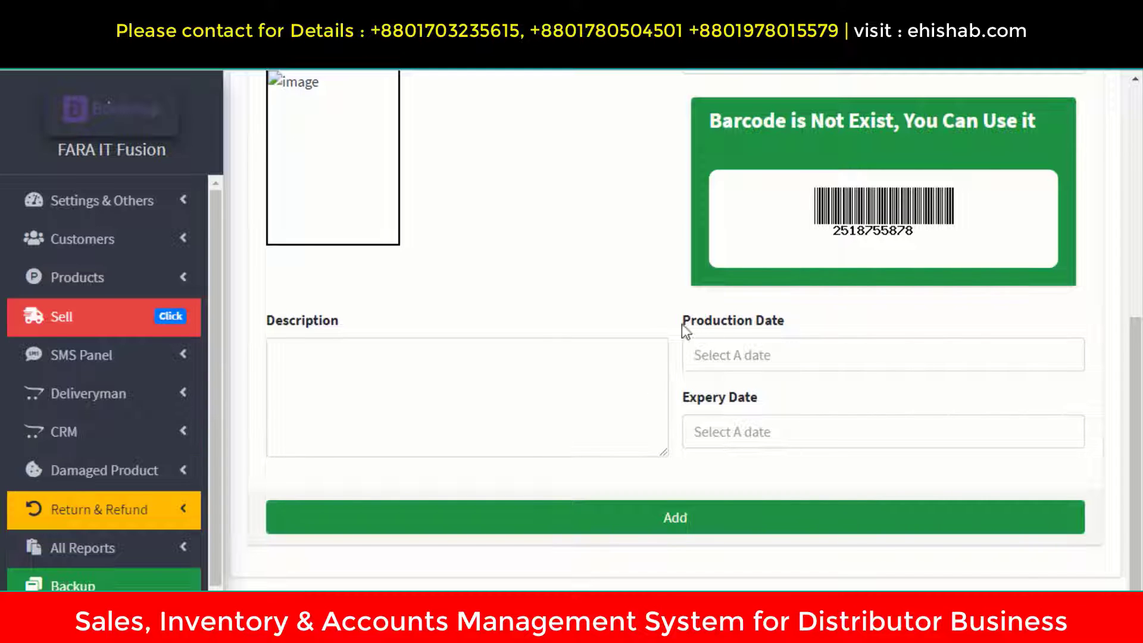
Step: Review the whole Add Products form from the product name down to the Add option without submitting it
scroll(583, 360, "up", 6)
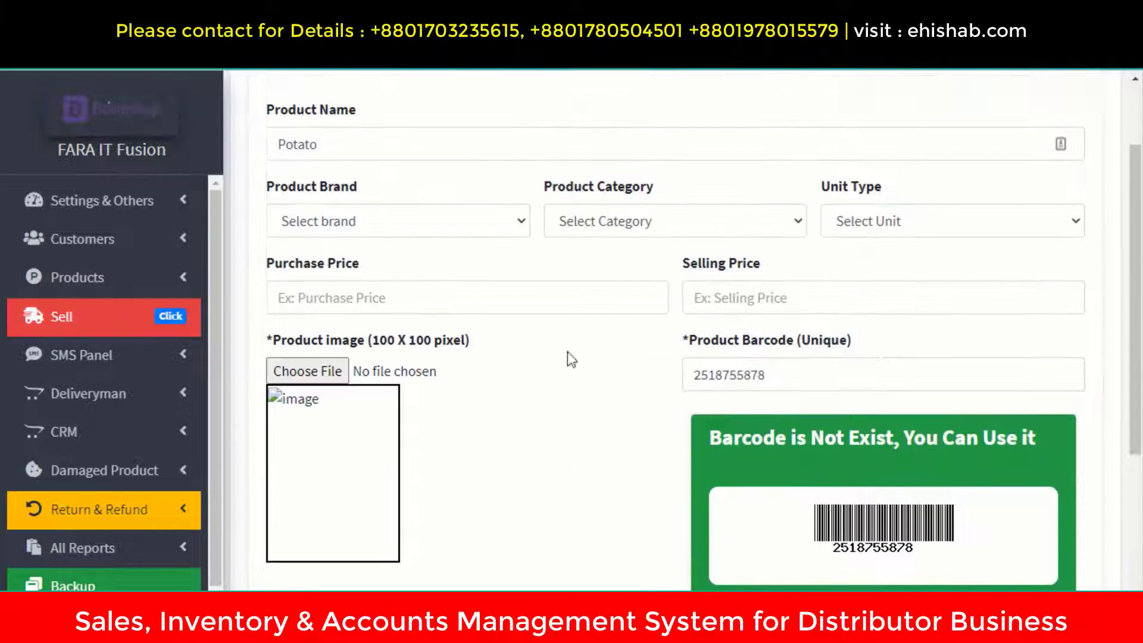
scroll(928, 458, "down", 5)
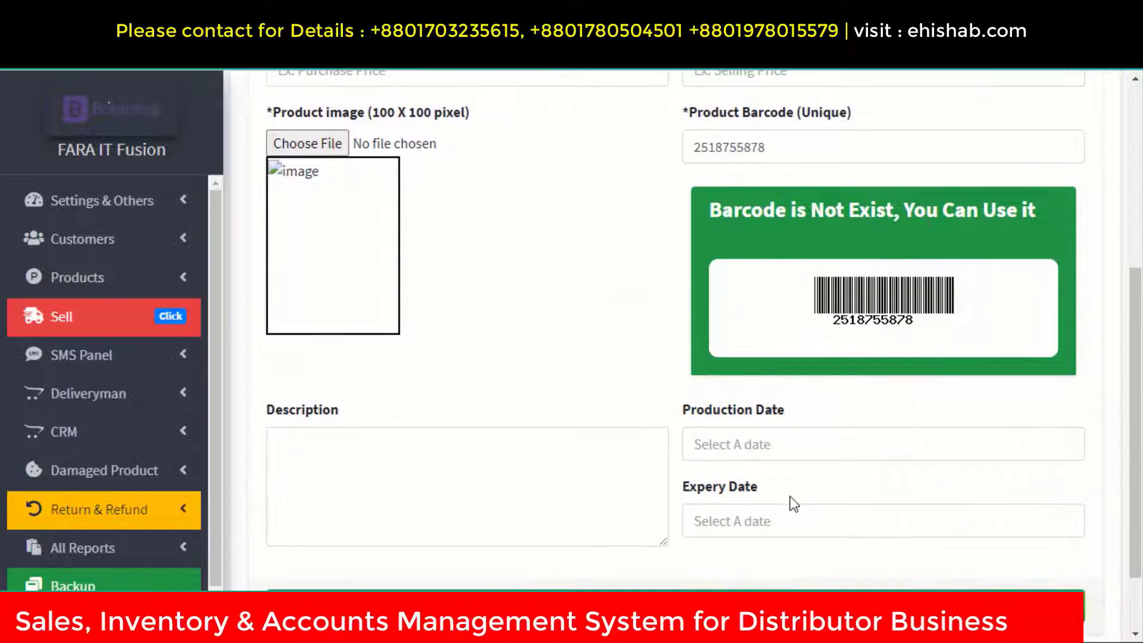
scroll(790, 494, "up", 3)
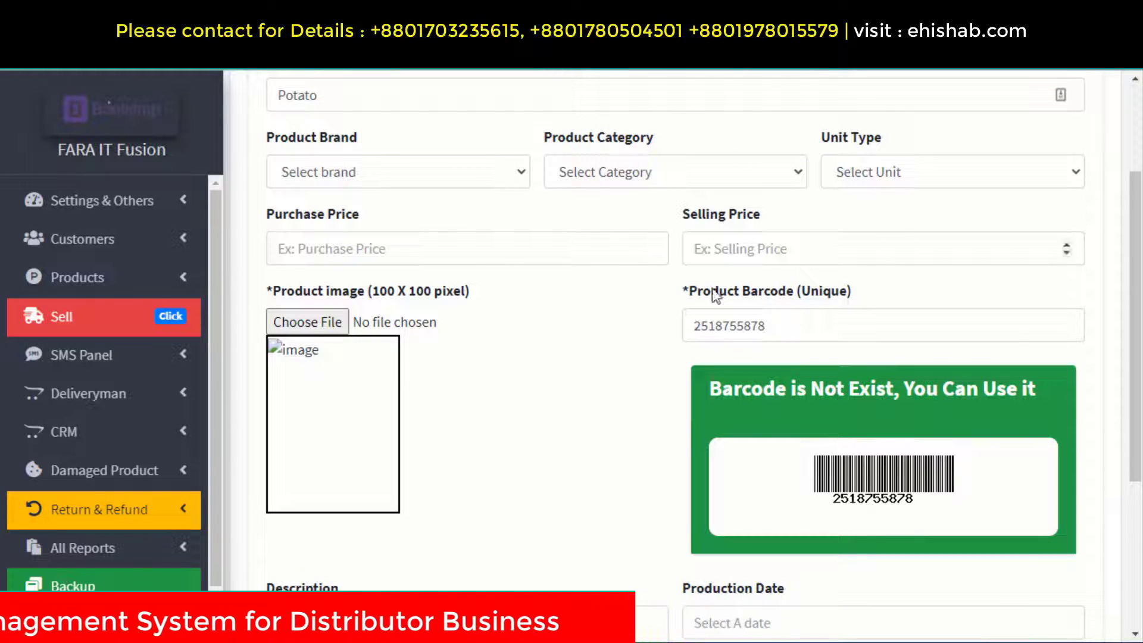
scroll(822, 305, "down", 5)
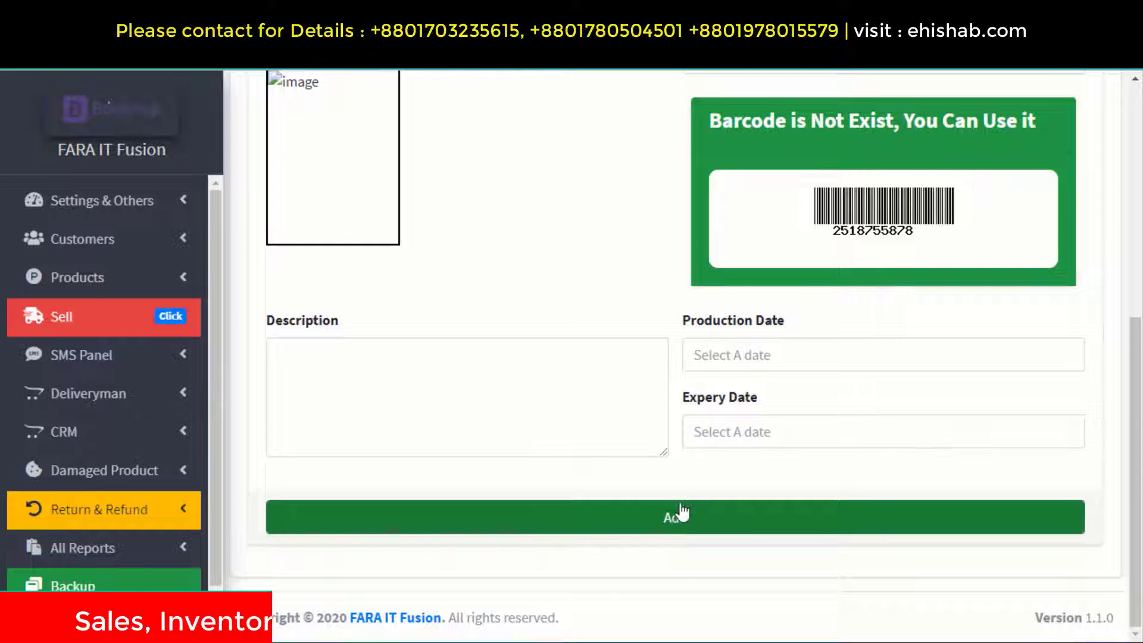
scroll(680, 510, "up", 6)
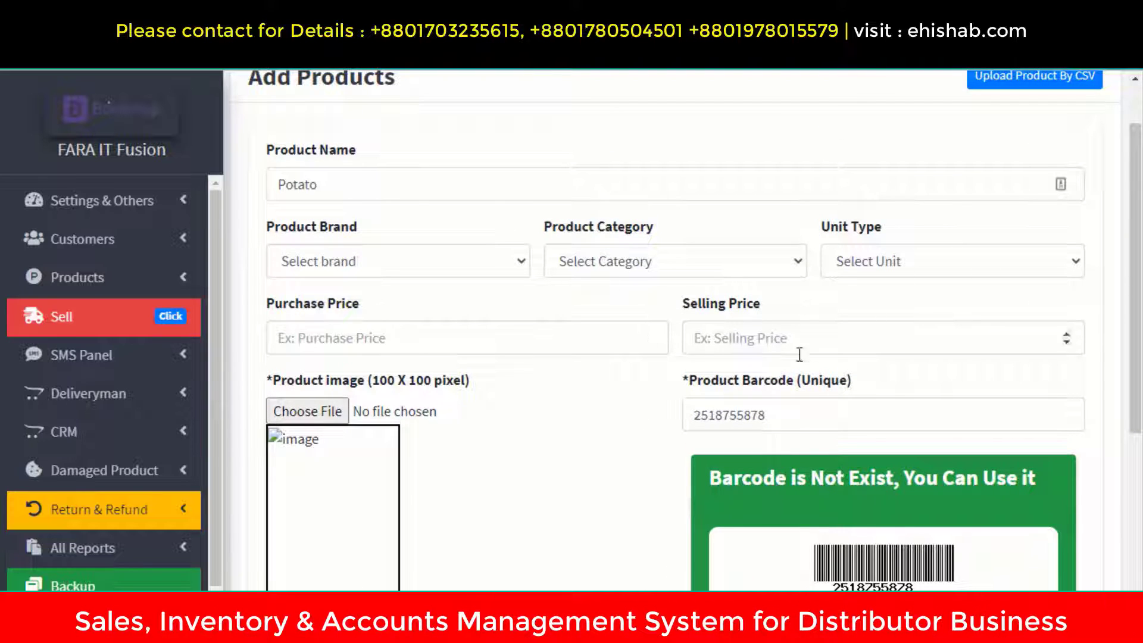
scroll(815, 439, "down", 5)
scroll(807, 528, "down", 1)
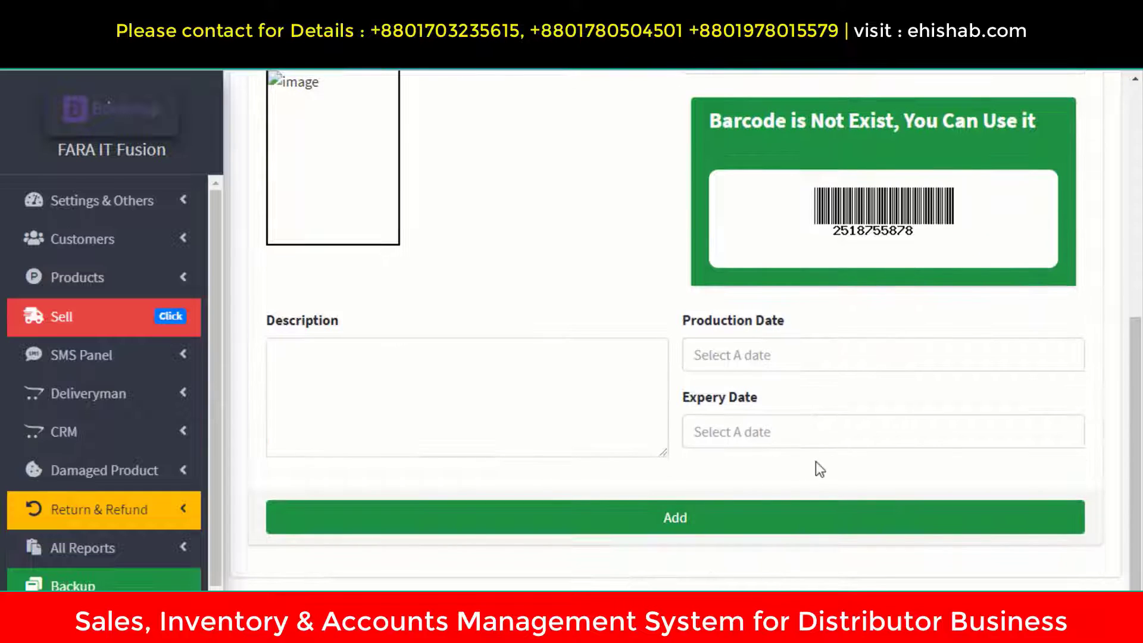
Step: Open the All Products list and look over its product rows
left_click(76, 279)
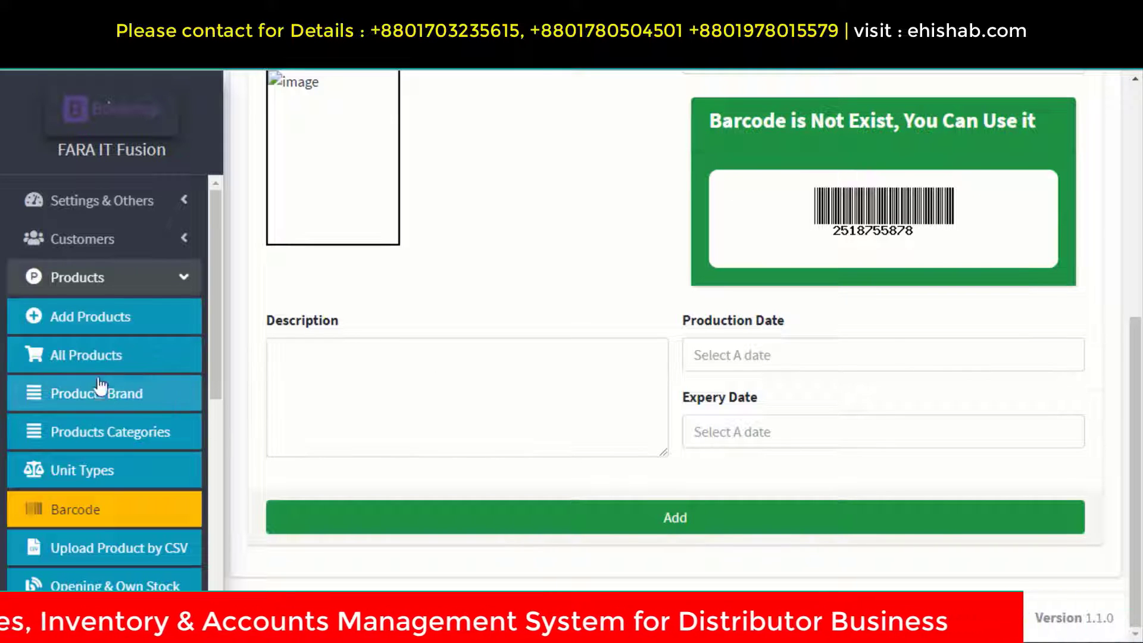
left_click(104, 357)
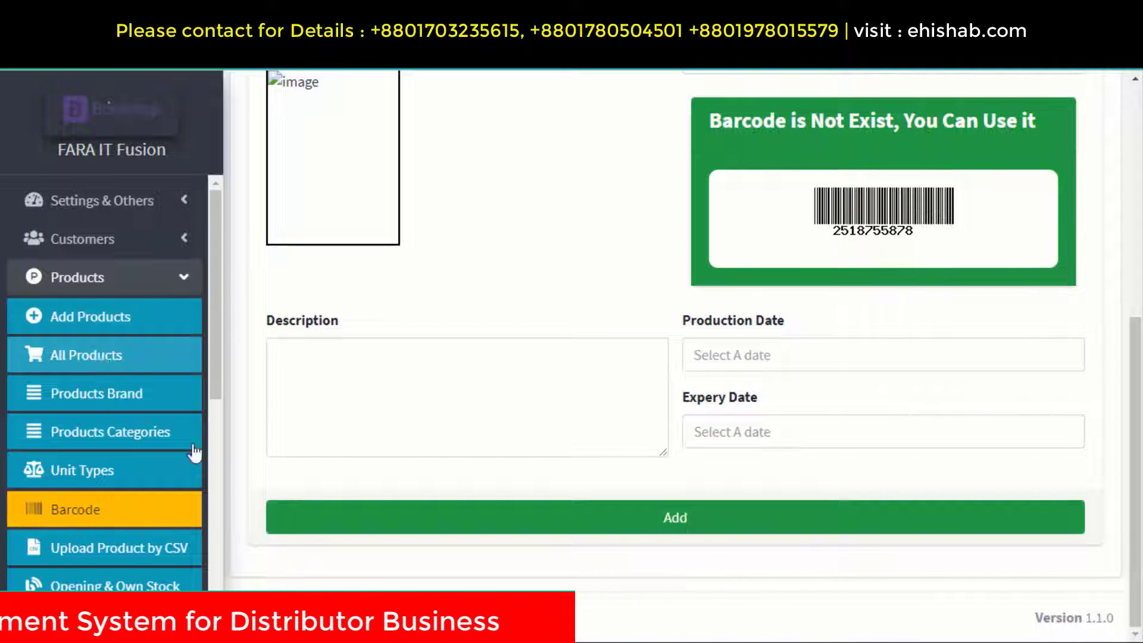
scroll(476, 416, "down", 2)
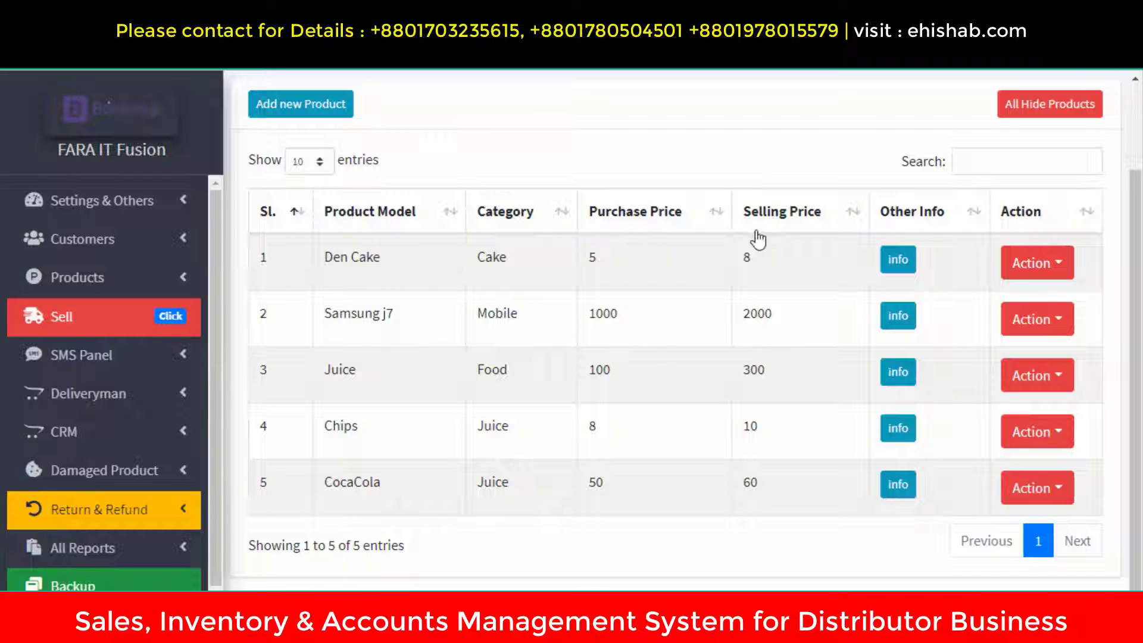
Step: View the Den Cake product's extra information, checking its barcode, shop and godown stock, and dates, and close it
left_click(909, 266)
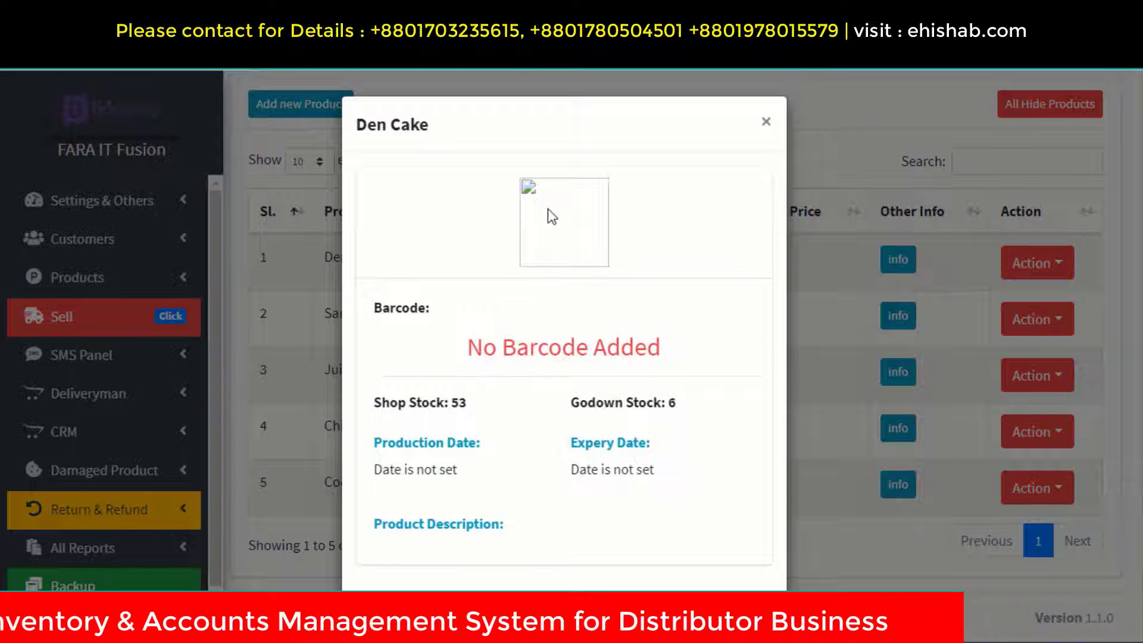
triple_click(694, 354)
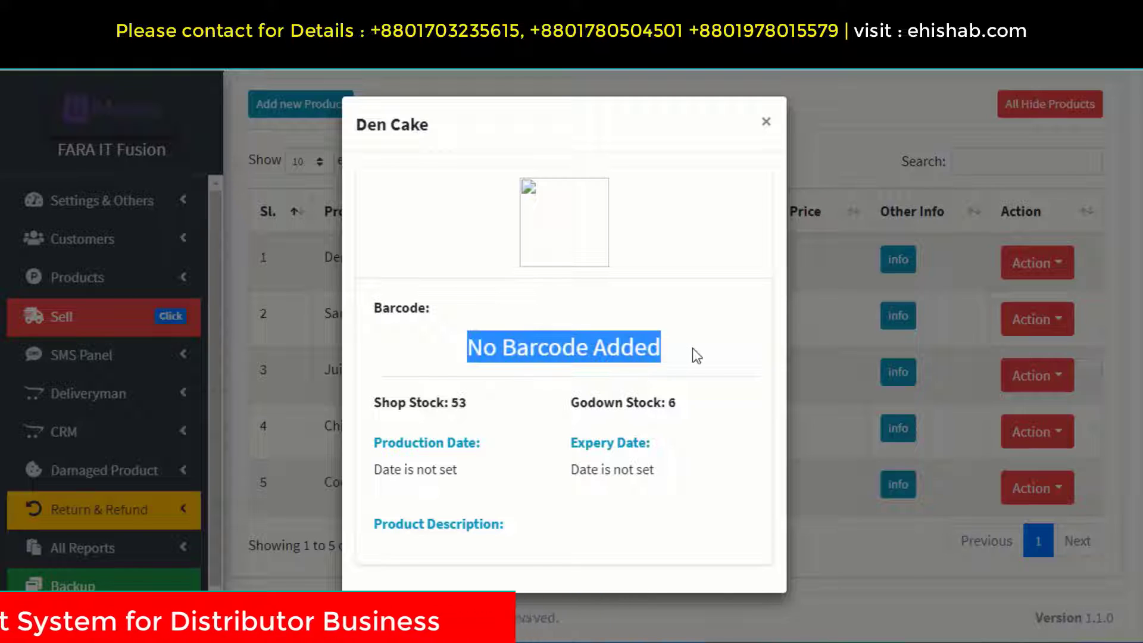
left_click_drag(374, 404, 476, 410)
left_click_drag(581, 405, 684, 405)
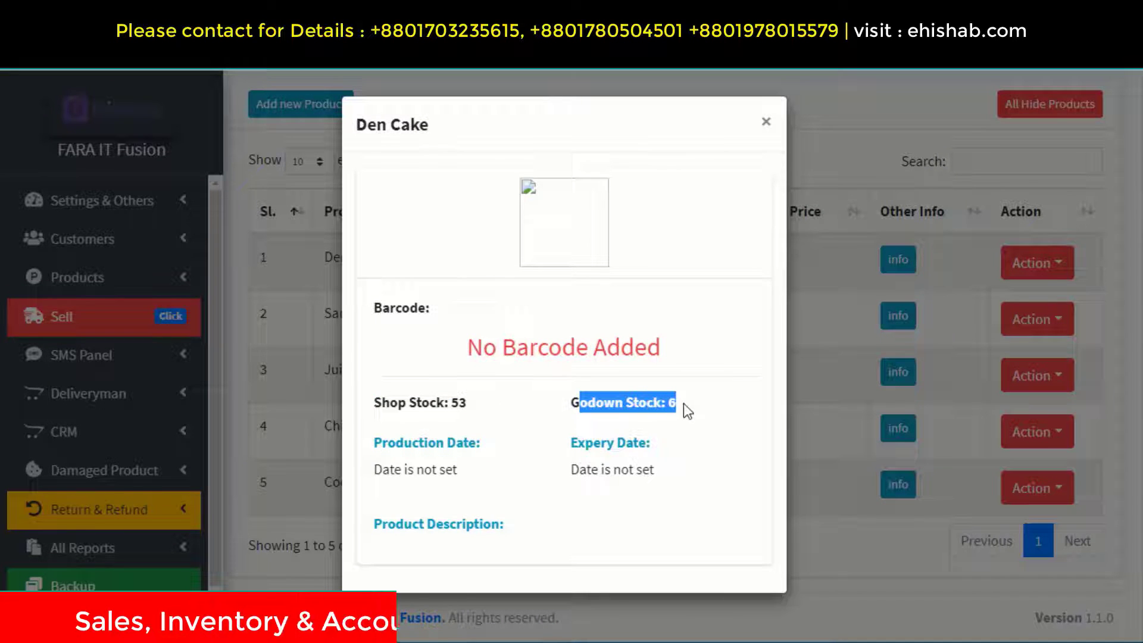
left_click_drag(375, 470, 468, 472)
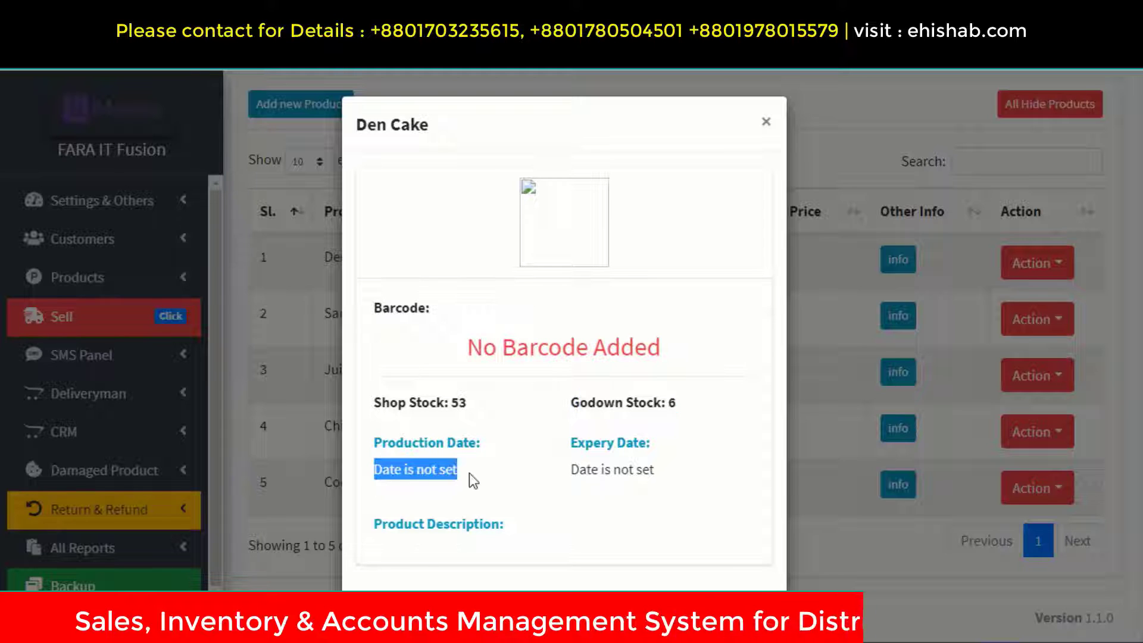
left_click(598, 475)
left_click_drag(579, 470, 636, 470)
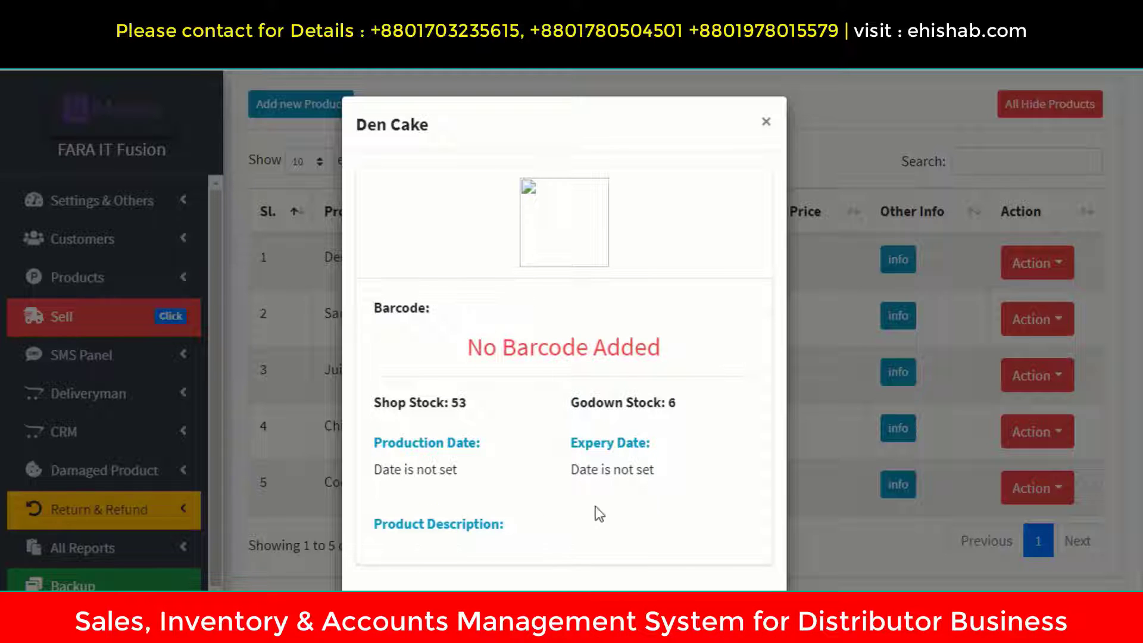
left_click(765, 122)
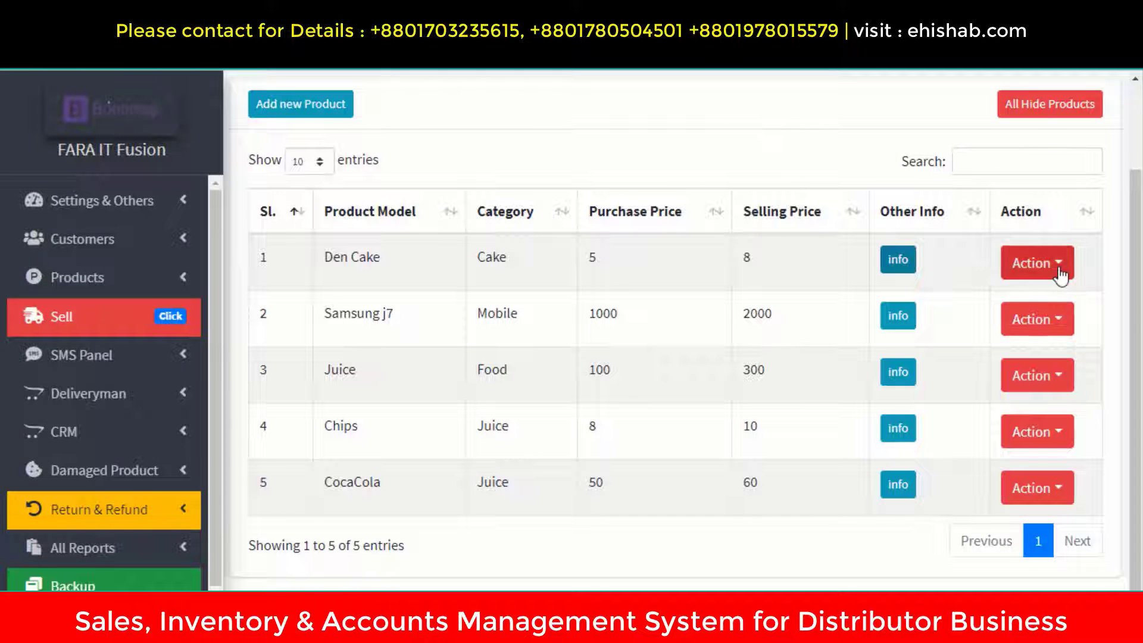
Step: Open the Den Cake product for updating and enter dencake as its unique barcode
left_click(1059, 269)
left_click(973, 313)
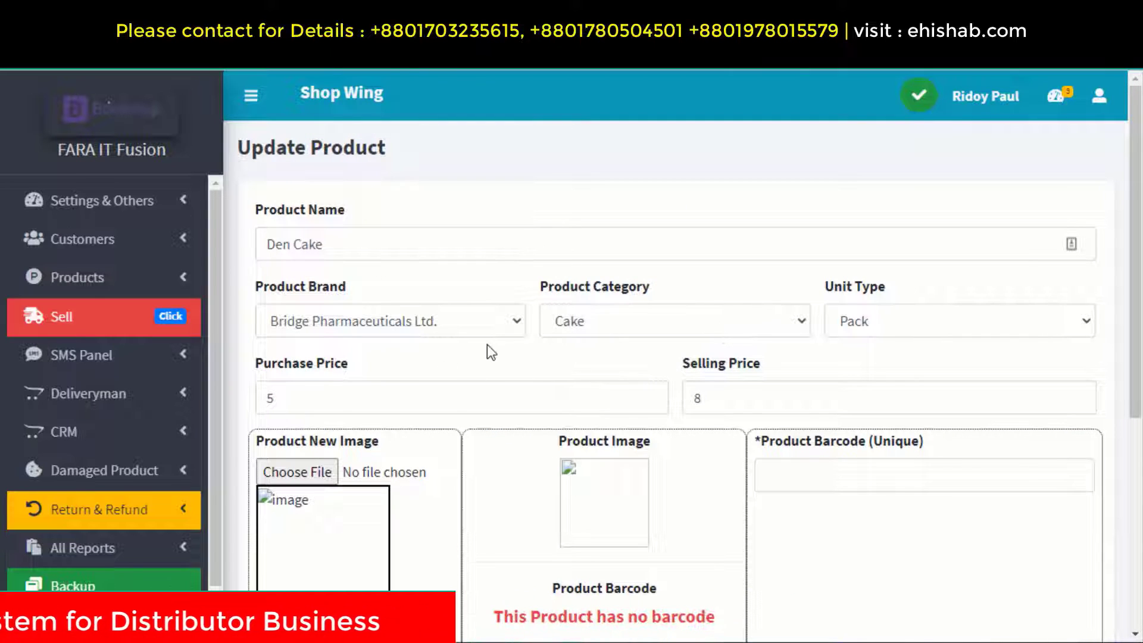
scroll(586, 412, "down", 3)
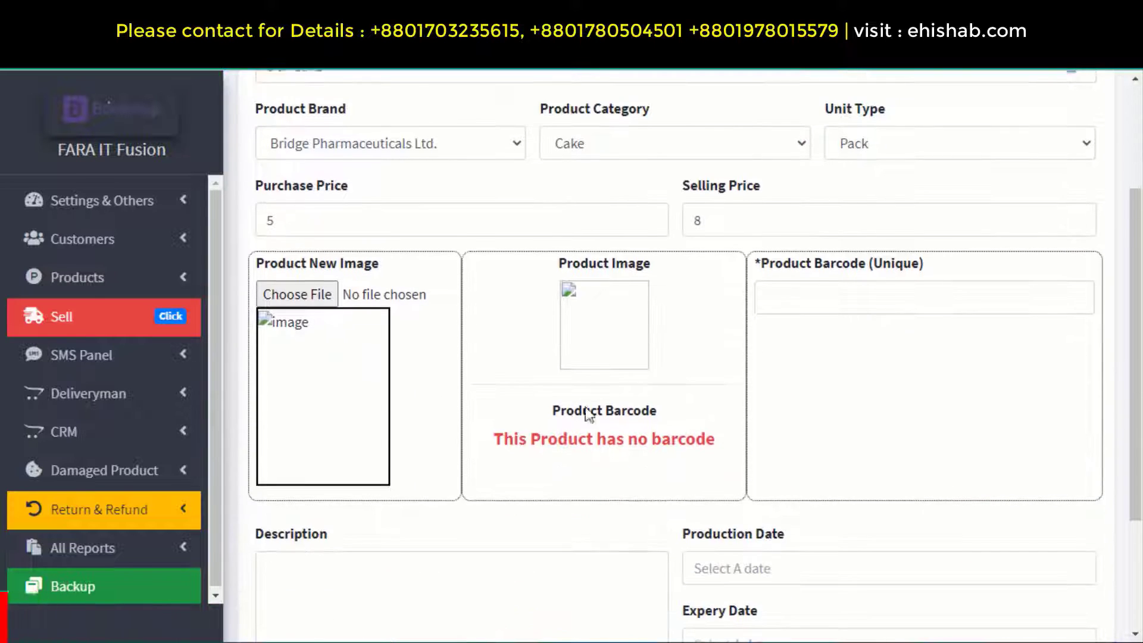
left_click(825, 307)
type("den")
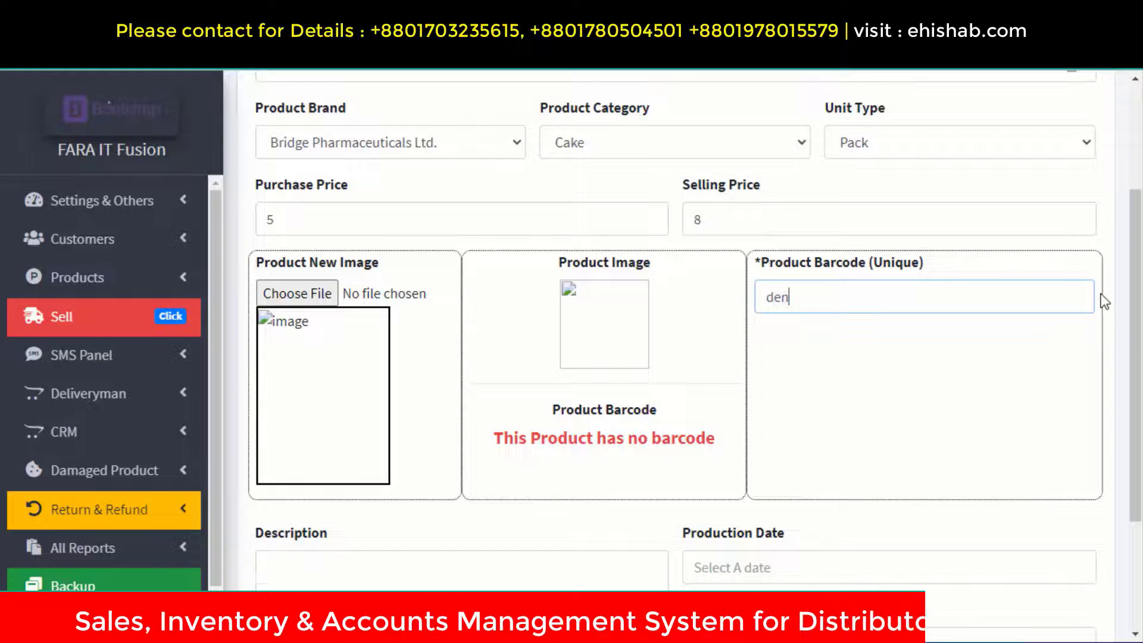
type("cake")
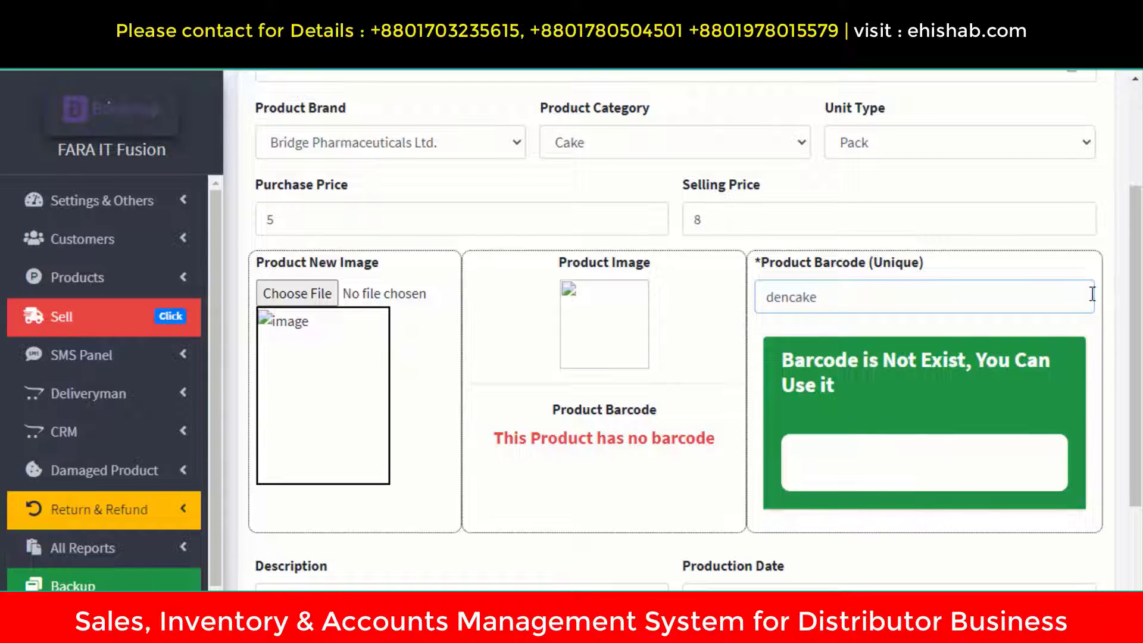
Step: Set the Den Cake product's production date to 01-06-2019
scroll(867, 410, "down", 4)
left_click(760, 388)
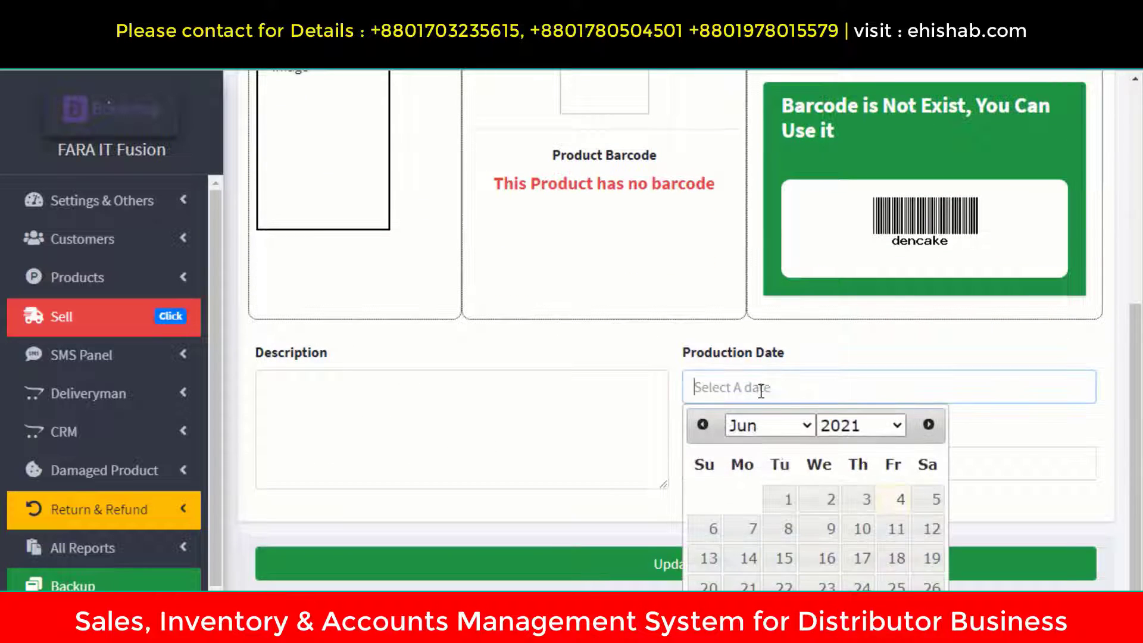
left_click(790, 425)
left_click(866, 430)
left_click(859, 424)
left_click(863, 357)
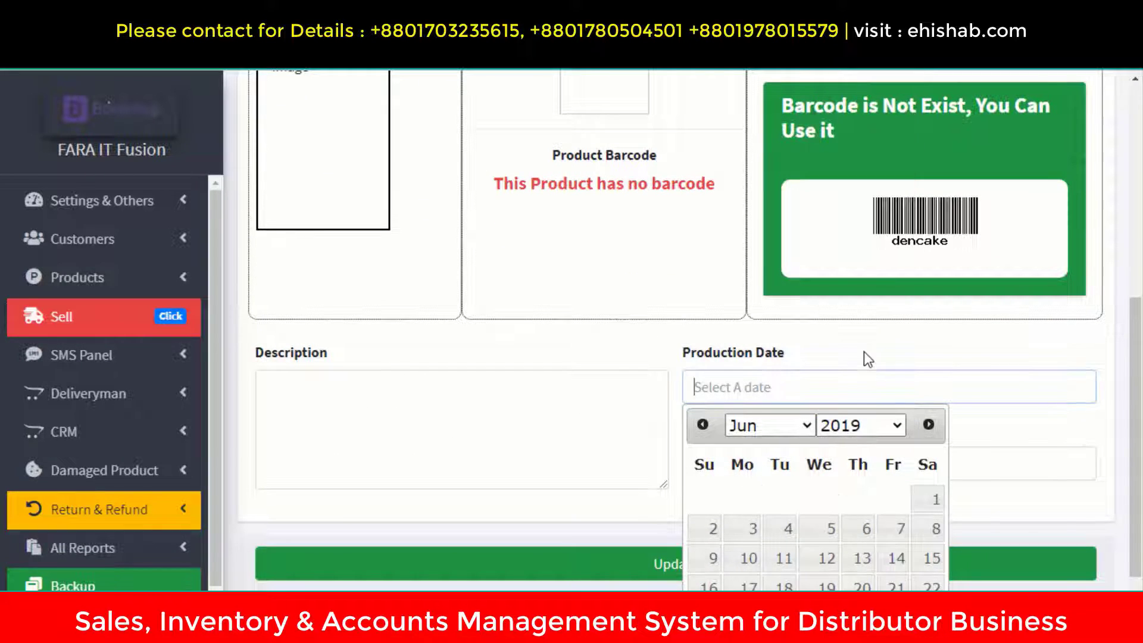
left_click(936, 503)
Step: Set the Den Cake product's expiry date to 15-06-2023 and save the product update
left_click(787, 470)
scroll(833, 416, "down", 3)
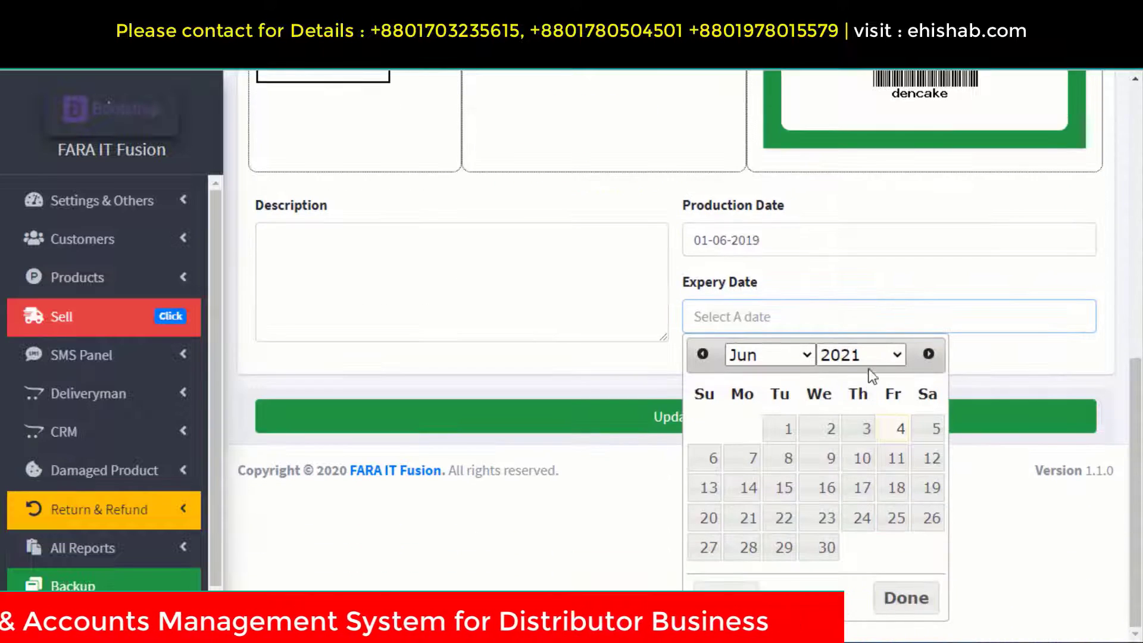
left_click(860, 354)
scroll(851, 333, "down", 1)
left_click(851, 333)
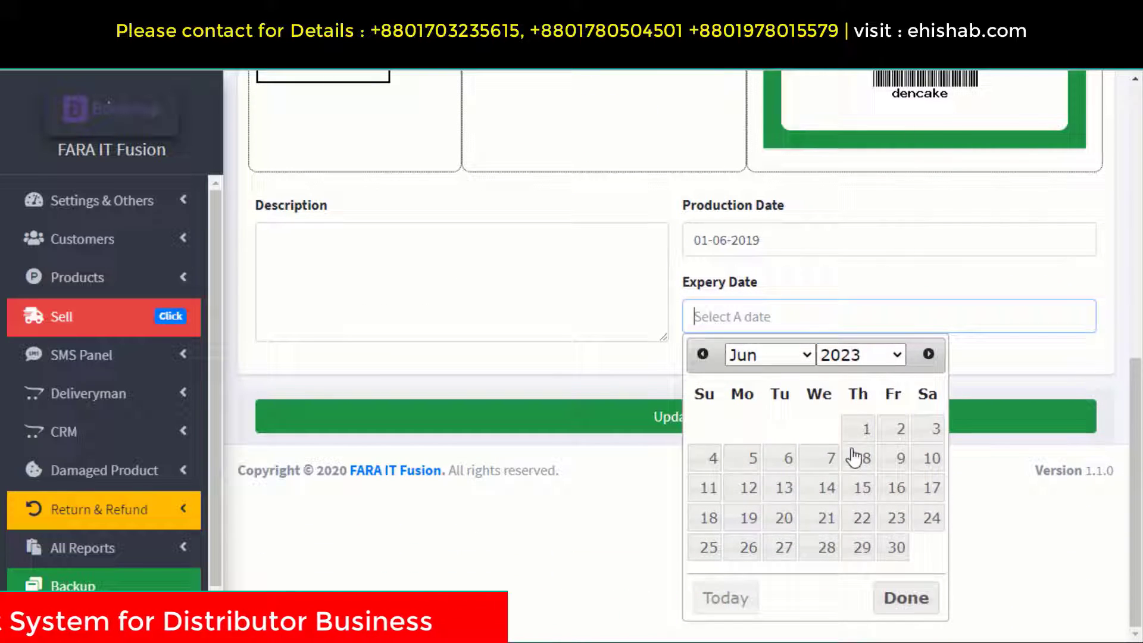
left_click(862, 490)
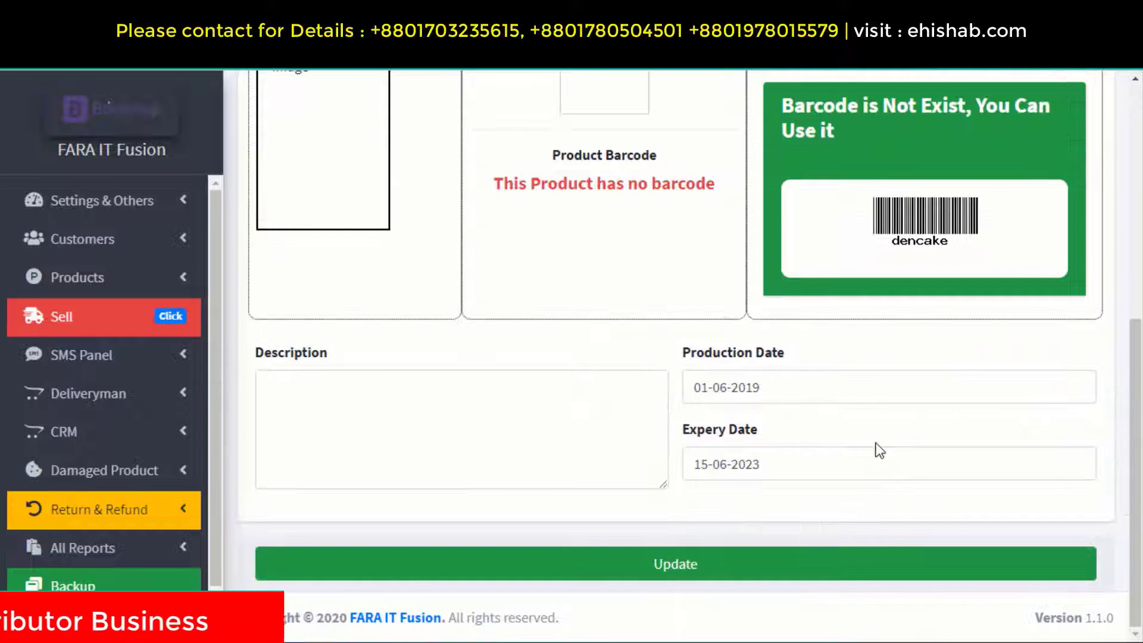
left_click(681, 562)
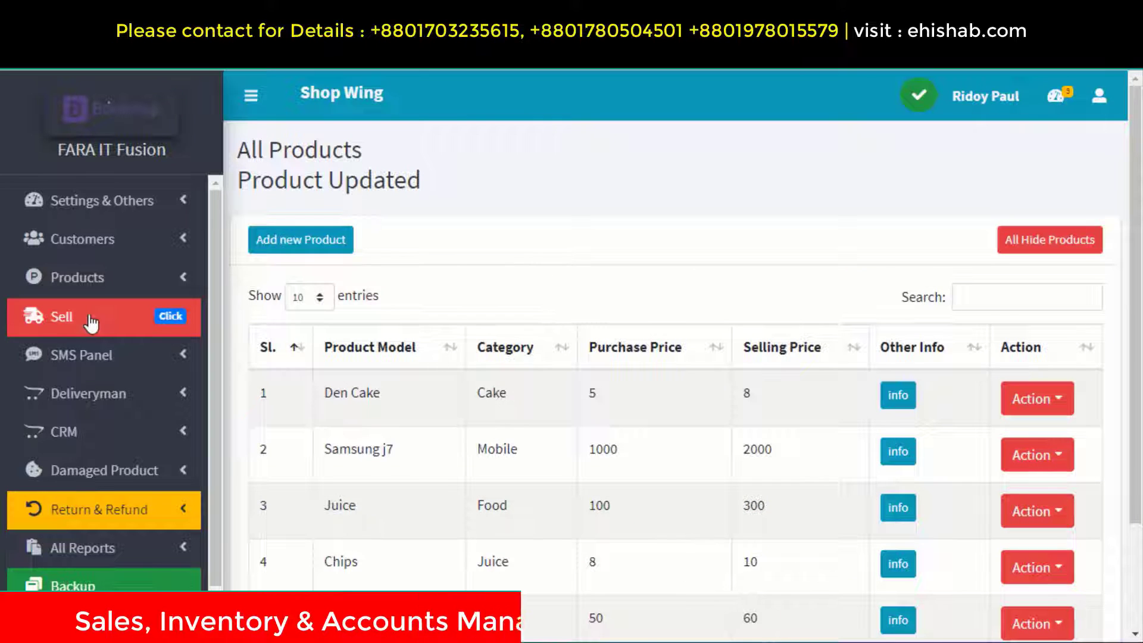
Step: View the updated Den Cake information, checking the barcode, shop and godown stock, production and expiry dates, and close it
left_click(898, 396)
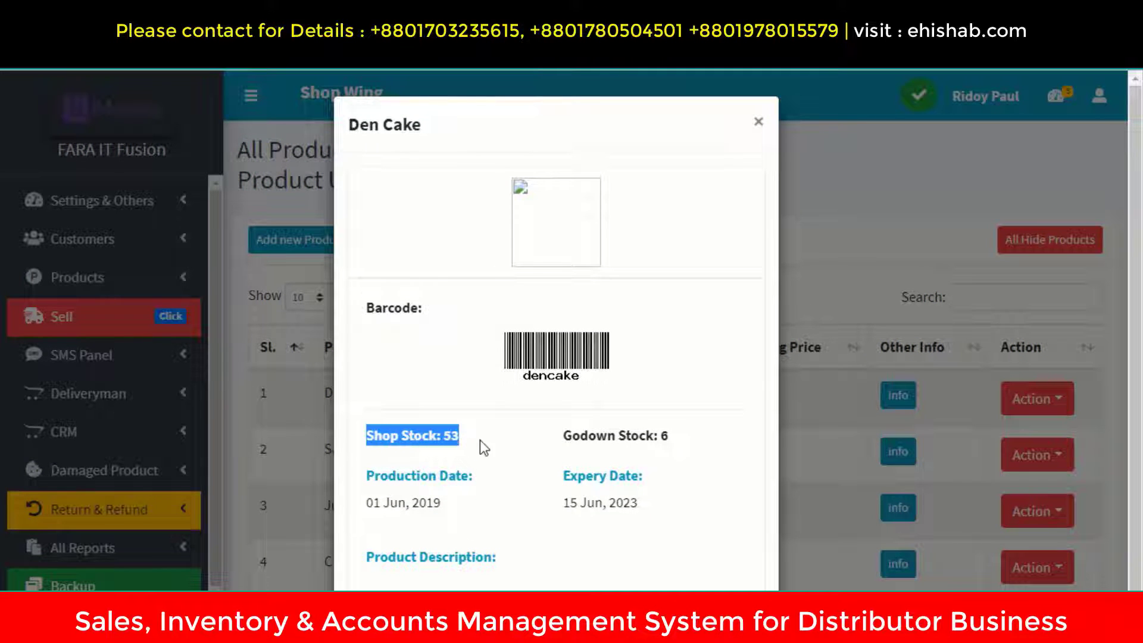
left_click_drag(560, 437, 689, 443)
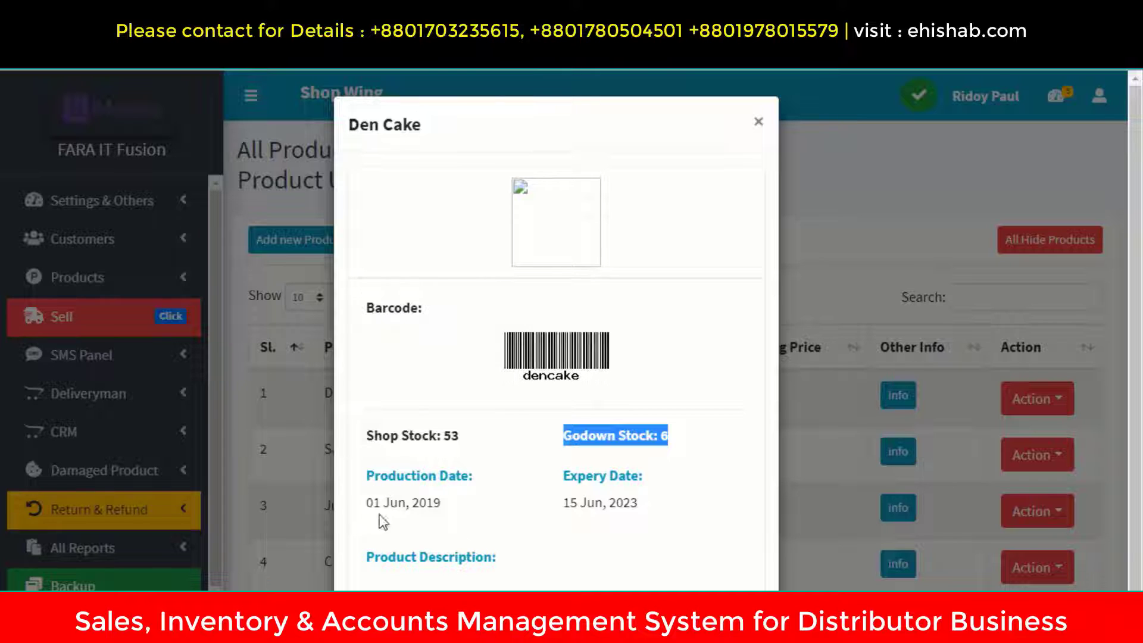
left_click_drag(367, 503, 434, 502)
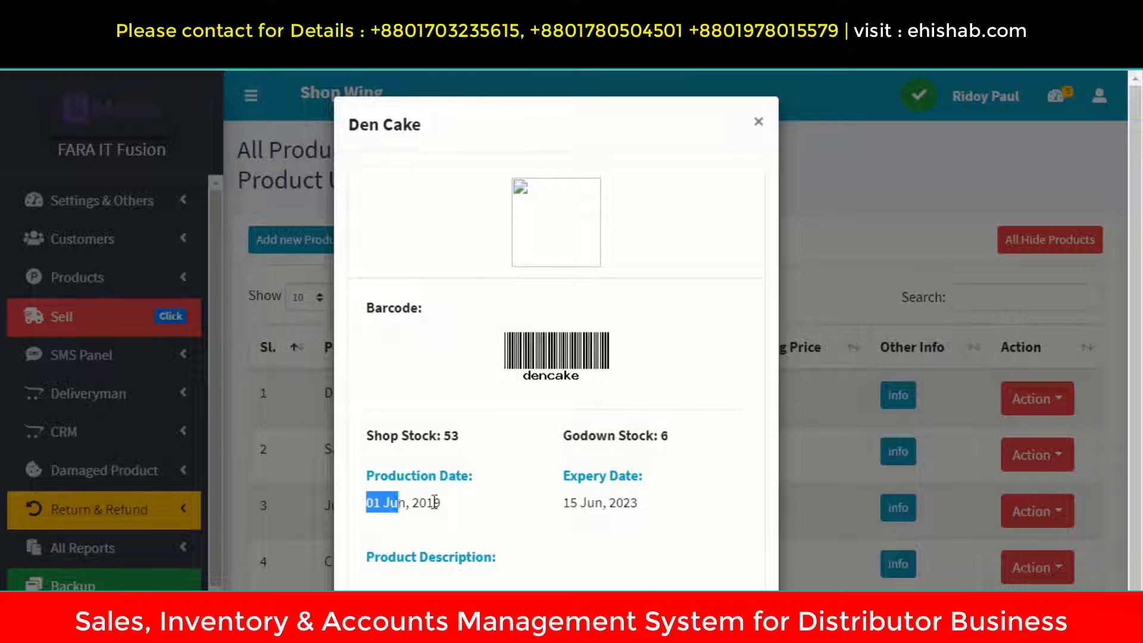
left_click(586, 504)
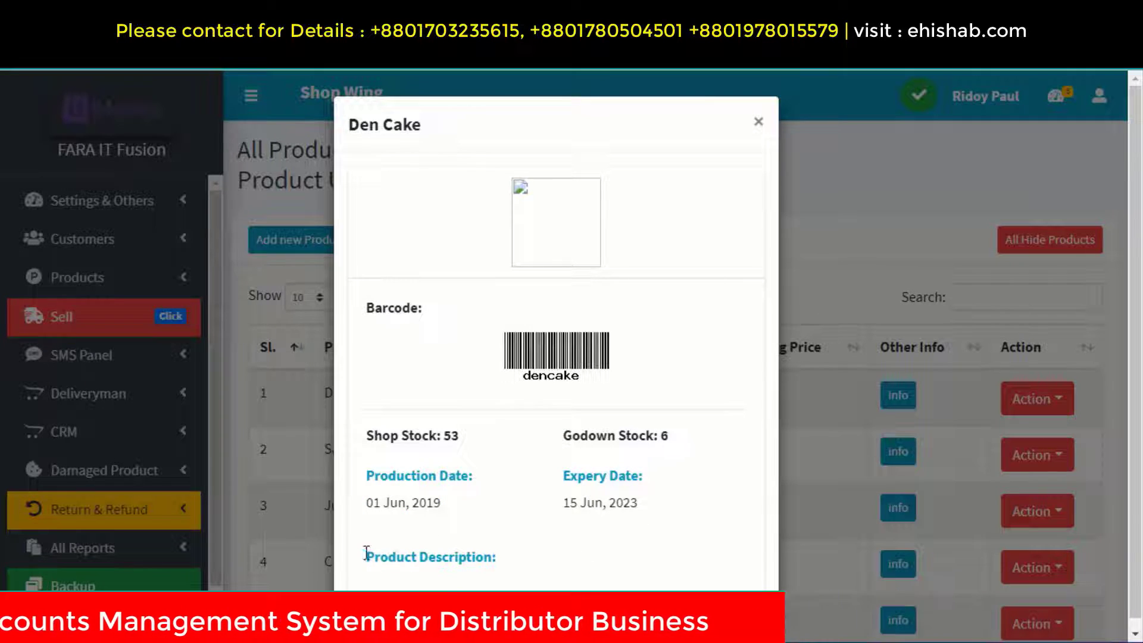
left_click(757, 125)
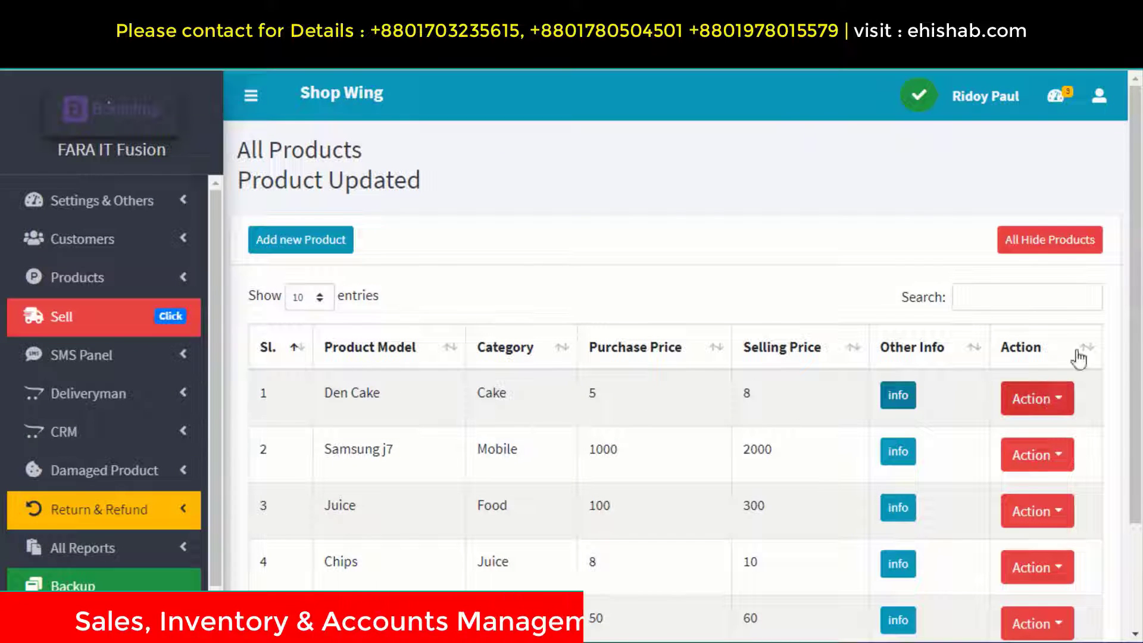
Step: Open the Den Cake stock summary and review its stock in, sold, return, damage and current stock figures
left_click(1058, 406)
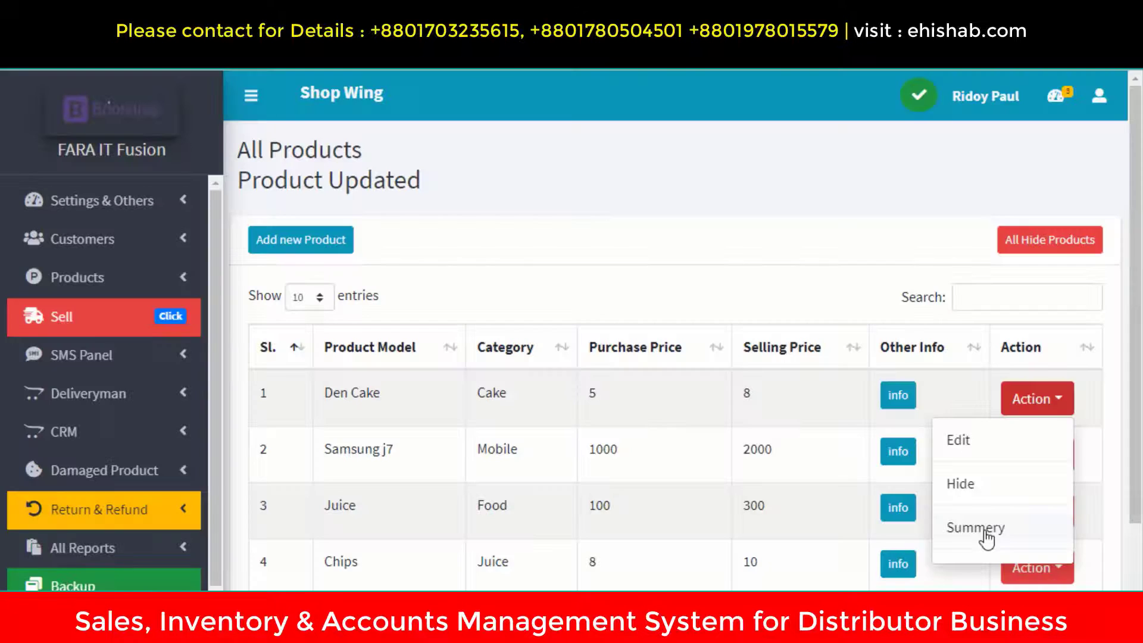
left_click(987, 537)
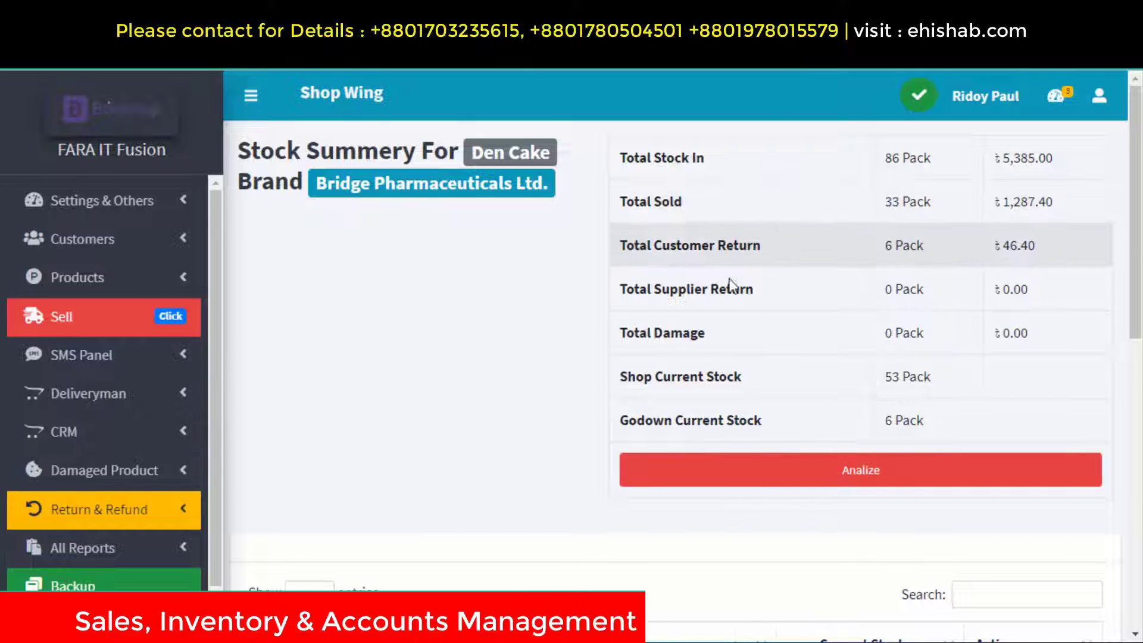
left_click_drag(992, 246, 1002, 241)
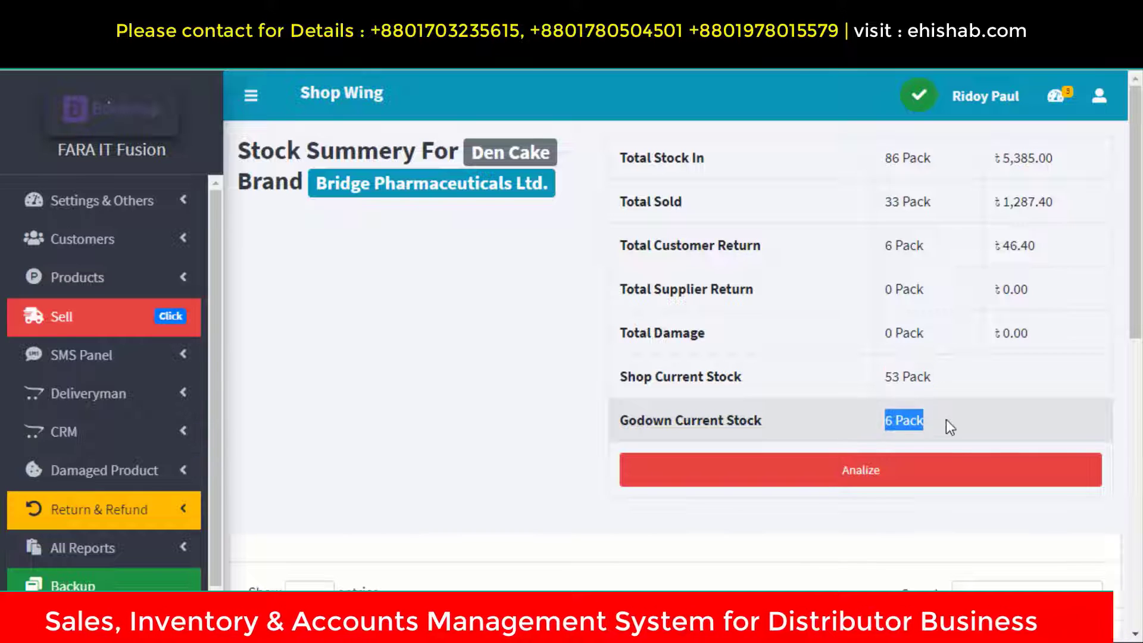
left_click(843, 388)
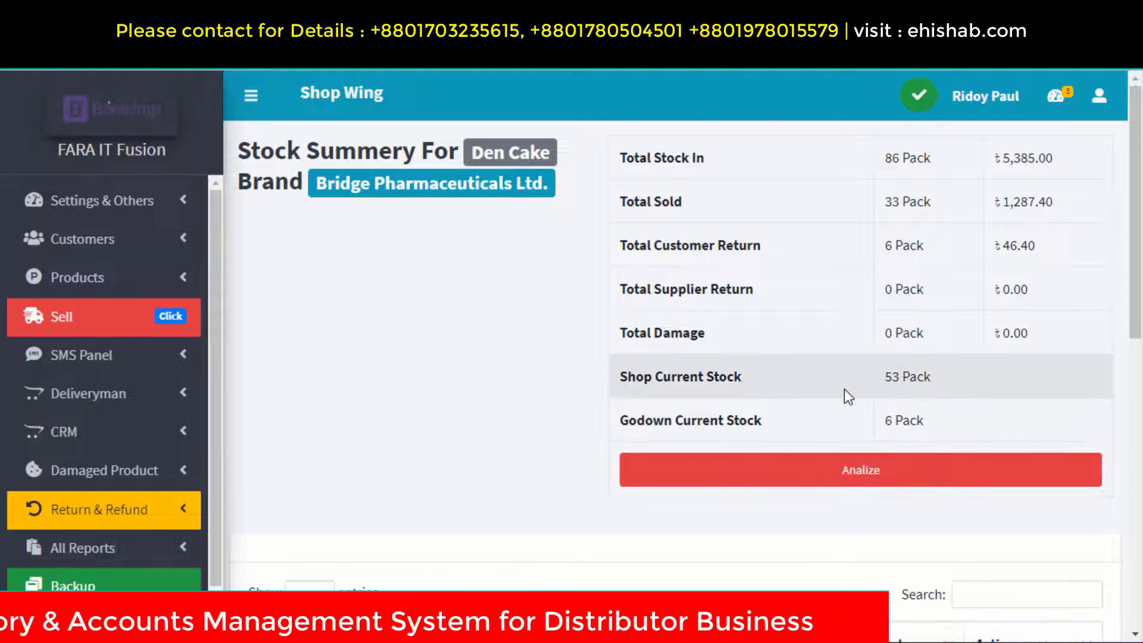
Step: Check the Den Cake analysis for average purchase price, average sales price and profit, and close it
left_click(859, 474)
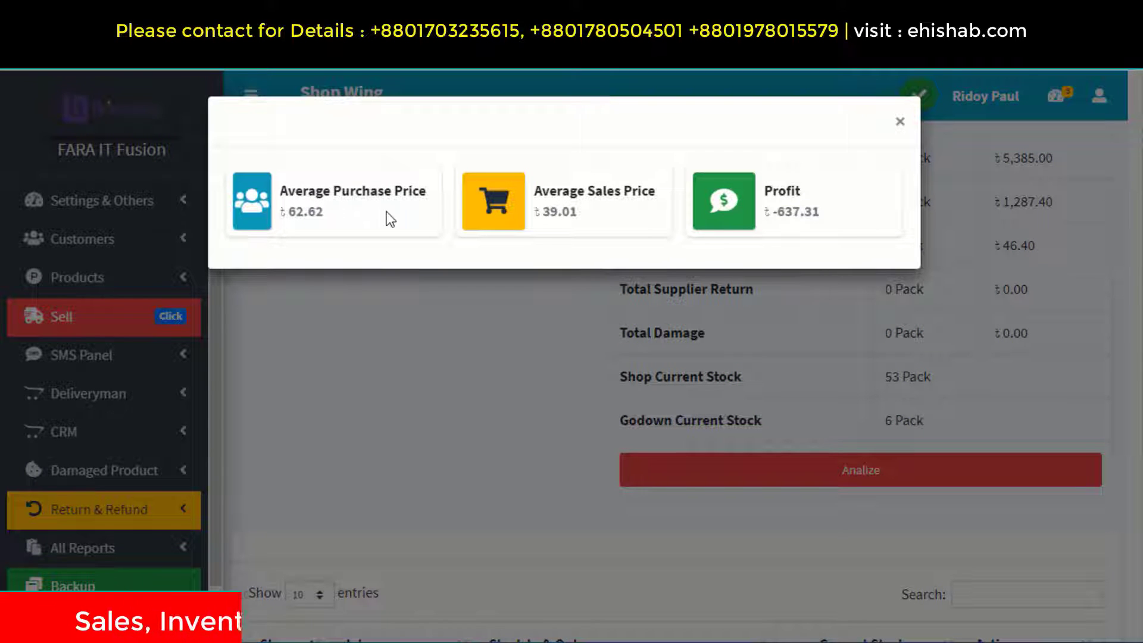
left_click(900, 122)
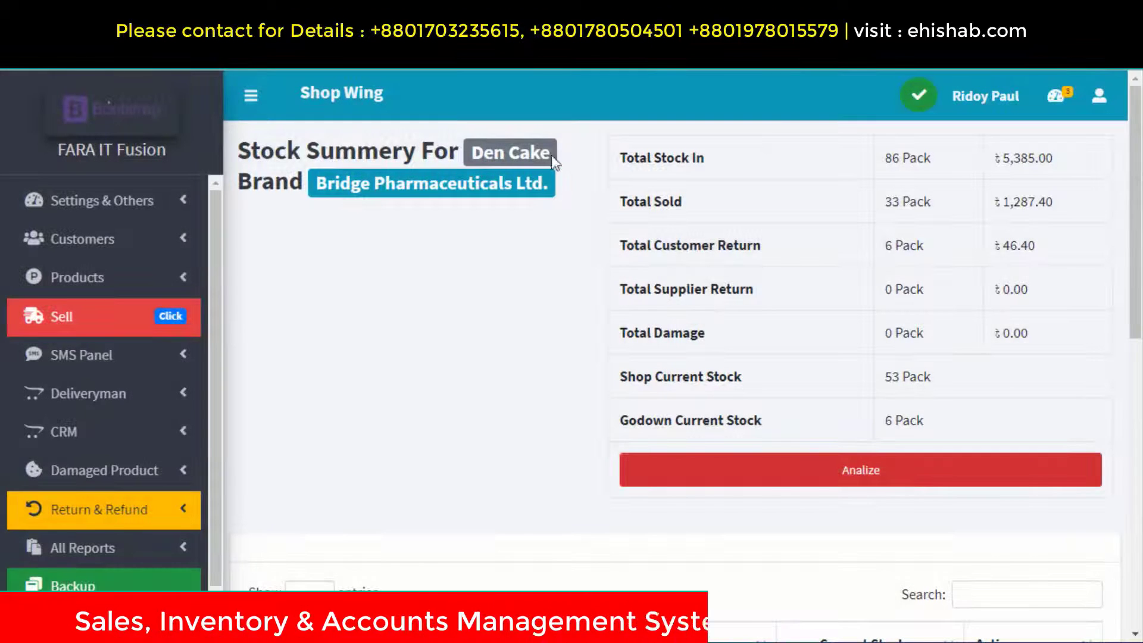
left_click_drag(551, 155, 471, 152)
left_click(895, 457)
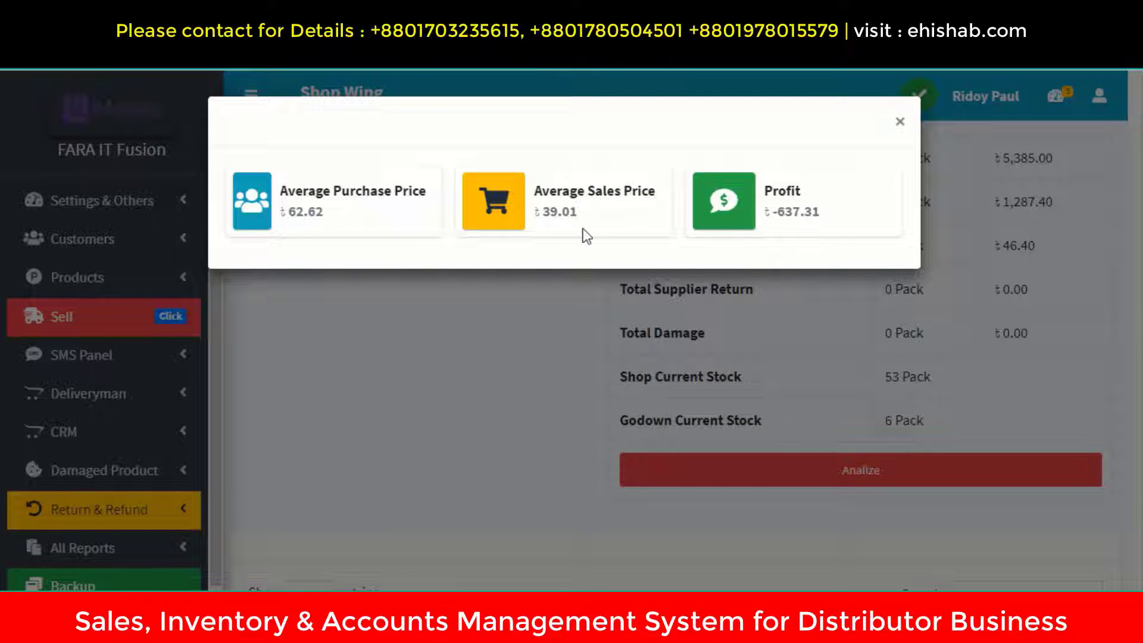
left_click(899, 121)
Step: Examine the first page of Den Cake's stock in and out history, including sales, returns and supplier entries
scroll(686, 489, "down", 3)
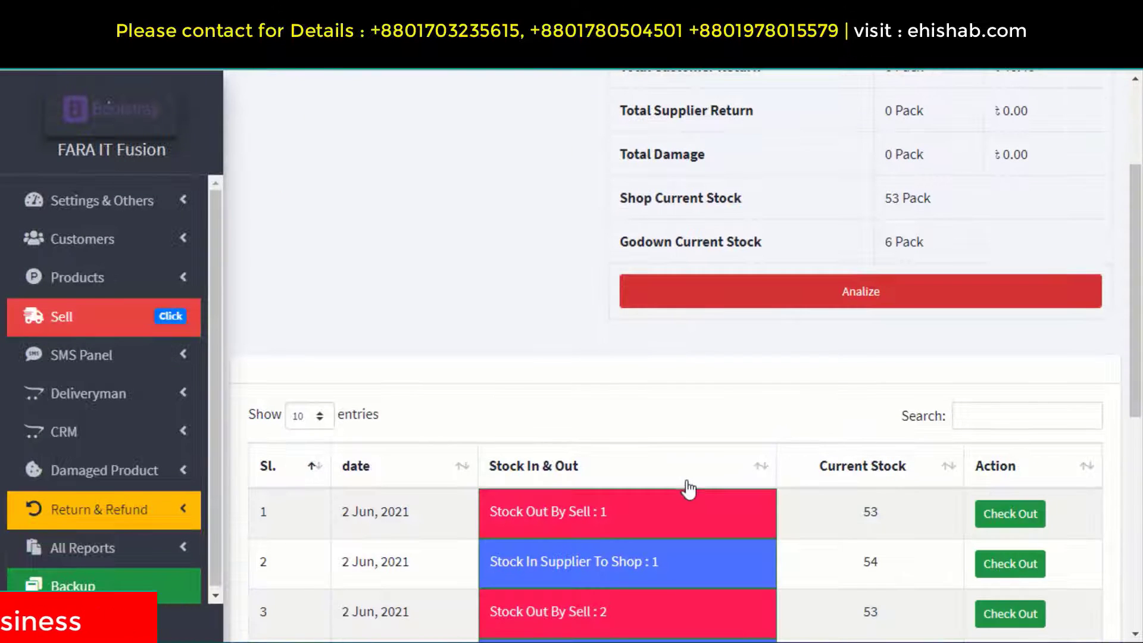
scroll(690, 489, "down", 3)
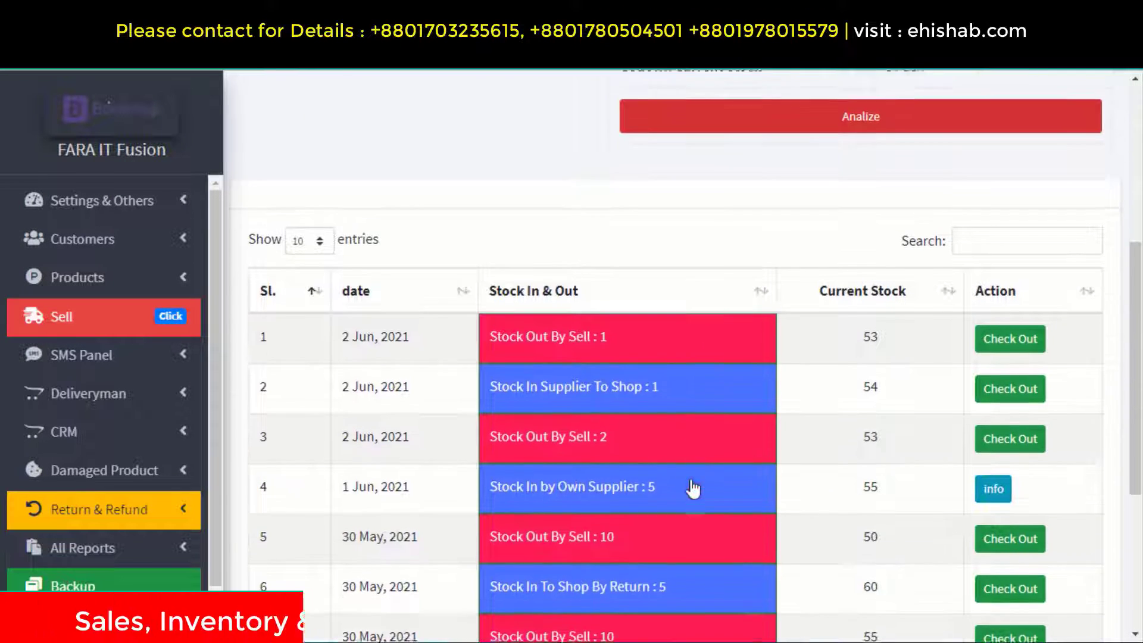
scroll(683, 479, "up", 4)
scroll(684, 479, "down", 3)
scroll(583, 410, "down", 6)
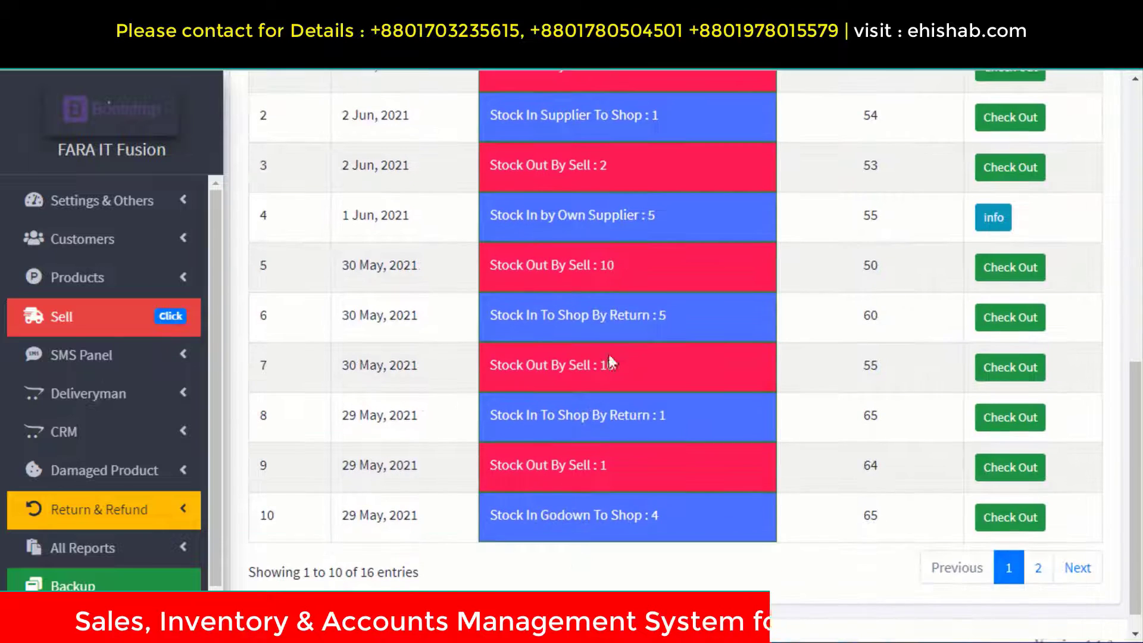
scroll(655, 530, "up", 3)
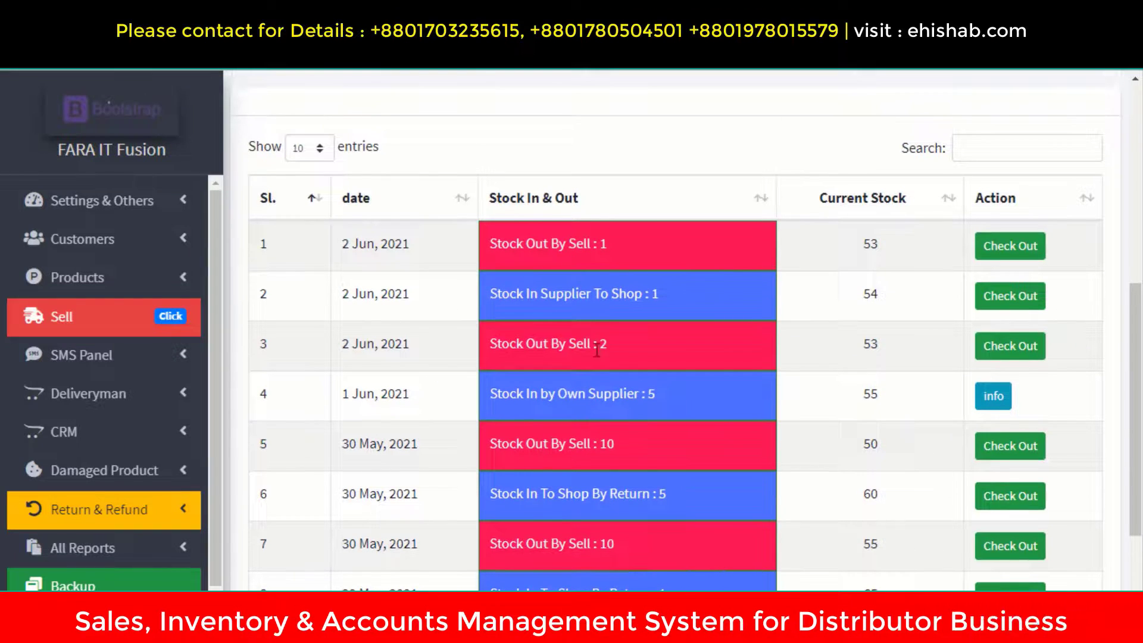
scroll(597, 350, "down", 3)
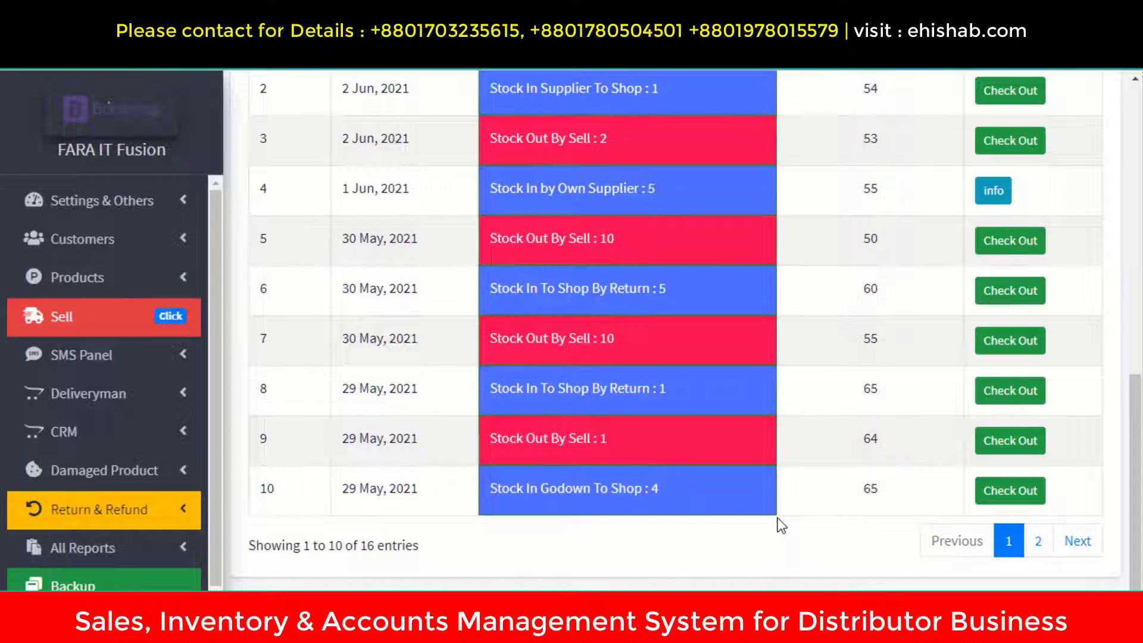
scroll(777, 520, "up", 3)
scroll(676, 476, "down", 3)
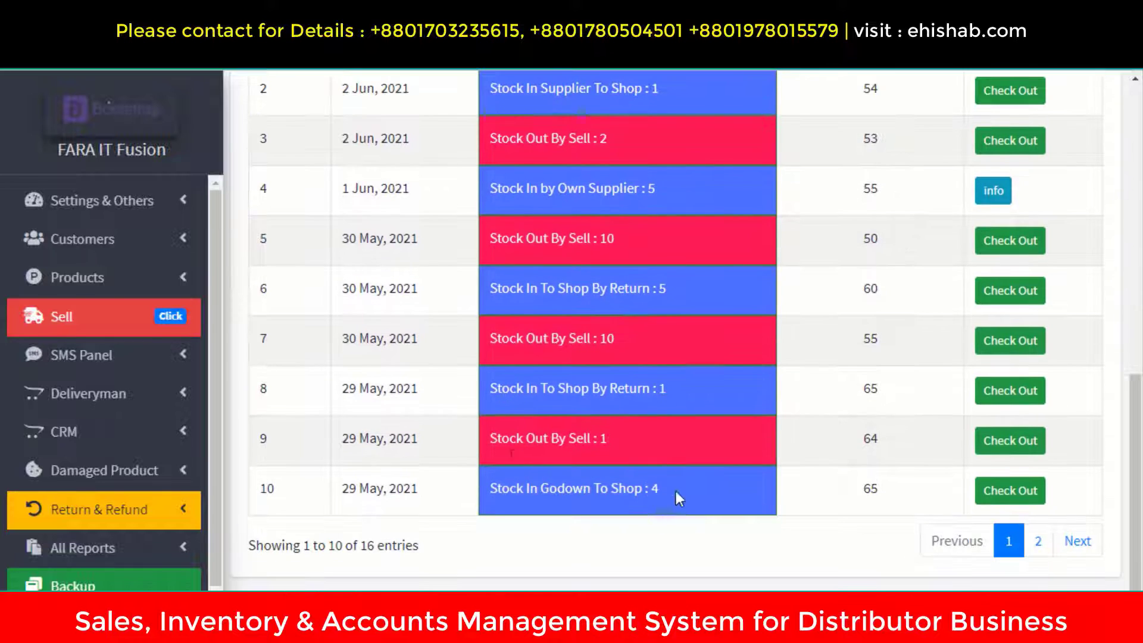
Step: Show page 2 of the stock history and examine its earliest supplier stock-in and sale entries
left_click(1035, 543)
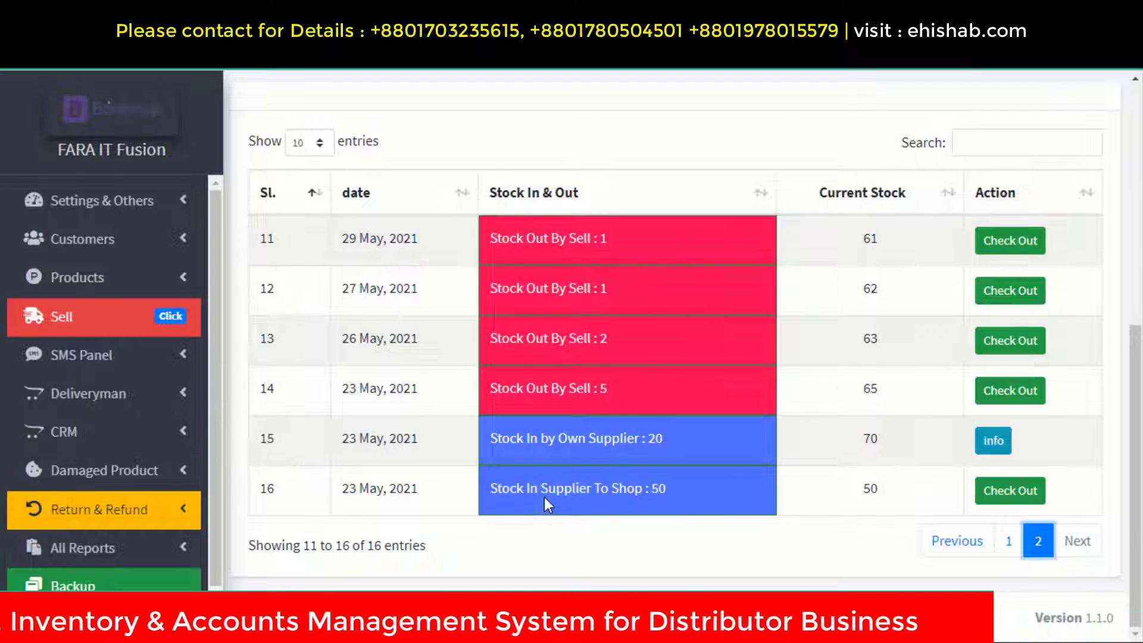
left_click_drag(490, 488, 674, 492)
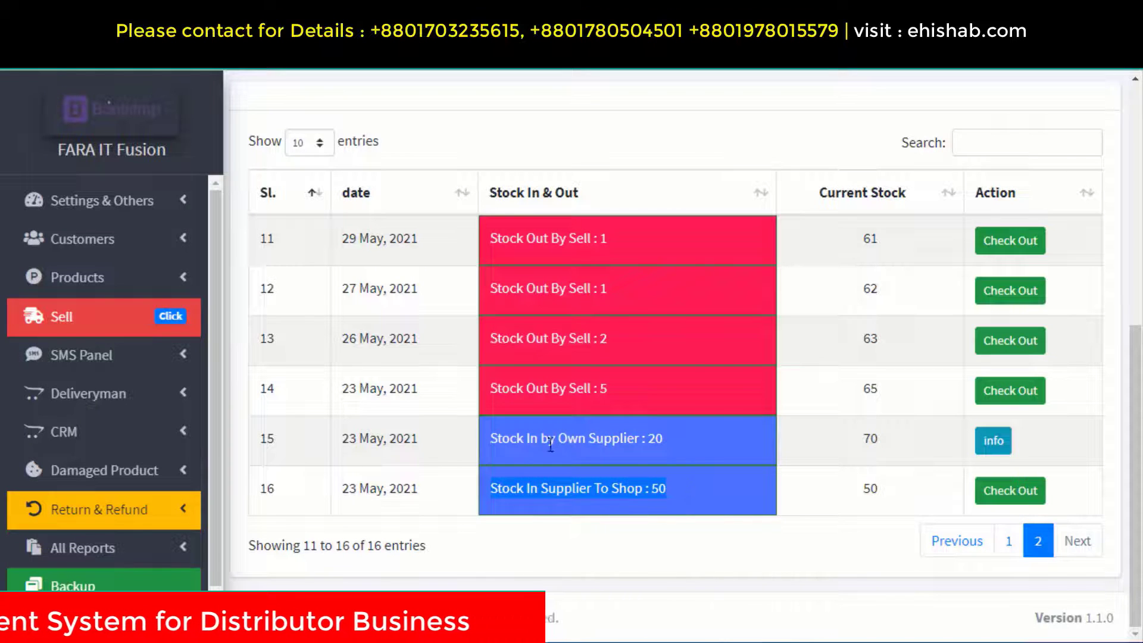
left_click_drag(509, 438, 681, 451)
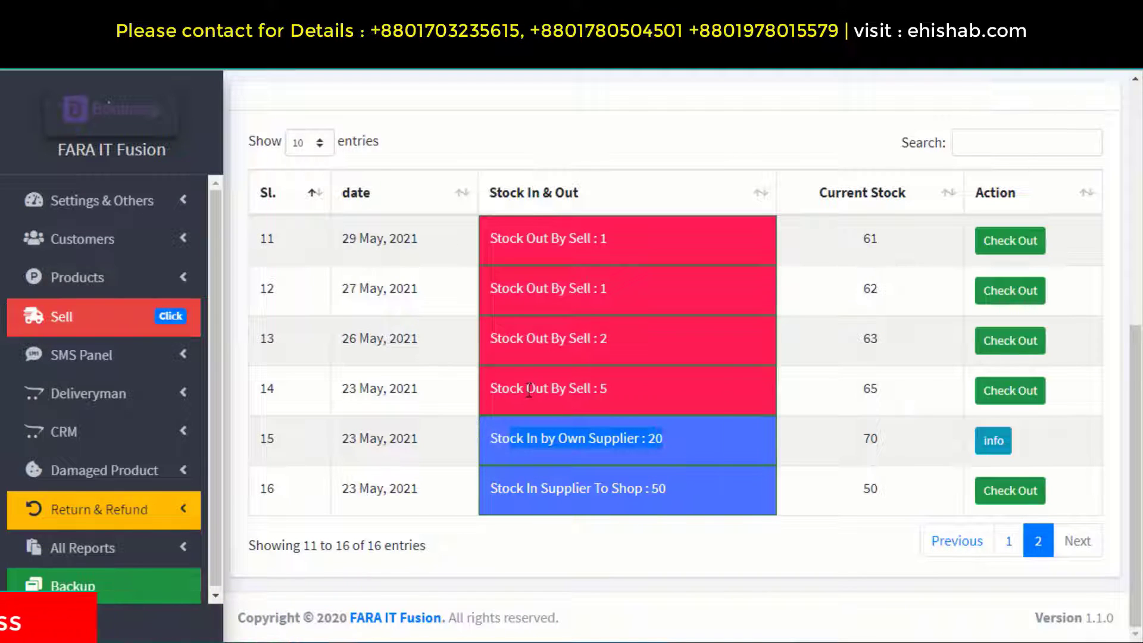
left_click_drag(526, 388, 655, 395)
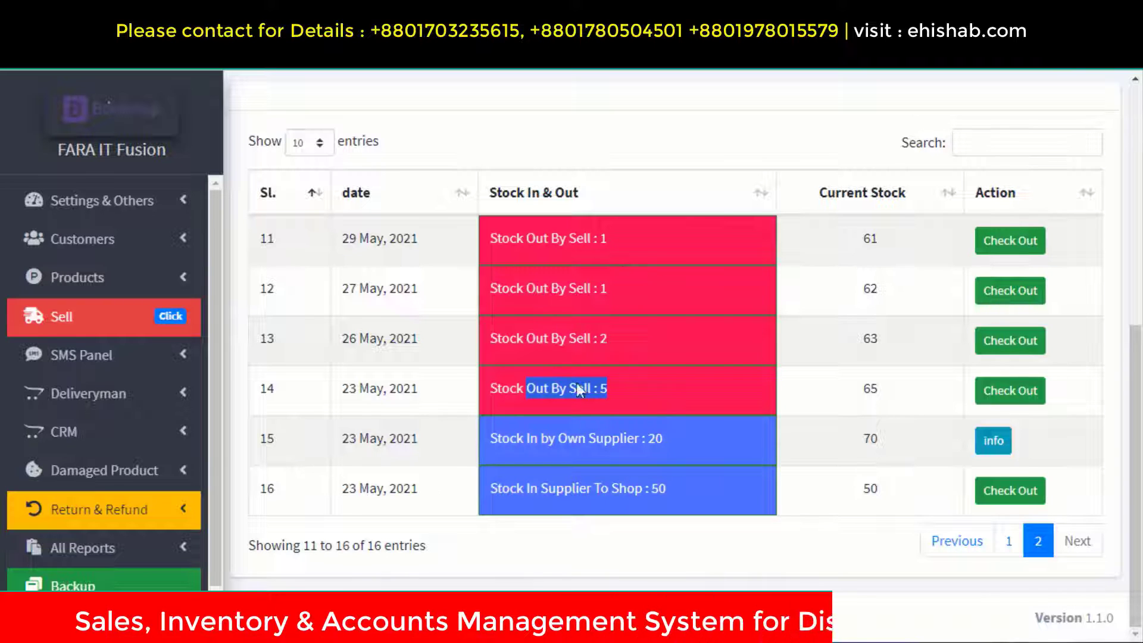
Step: Check out the supplier-to-shop stock entry in row 16, review the supplier invoice's quantity, price and total, and return to the history
left_click_drag(498, 486, 1004, 493)
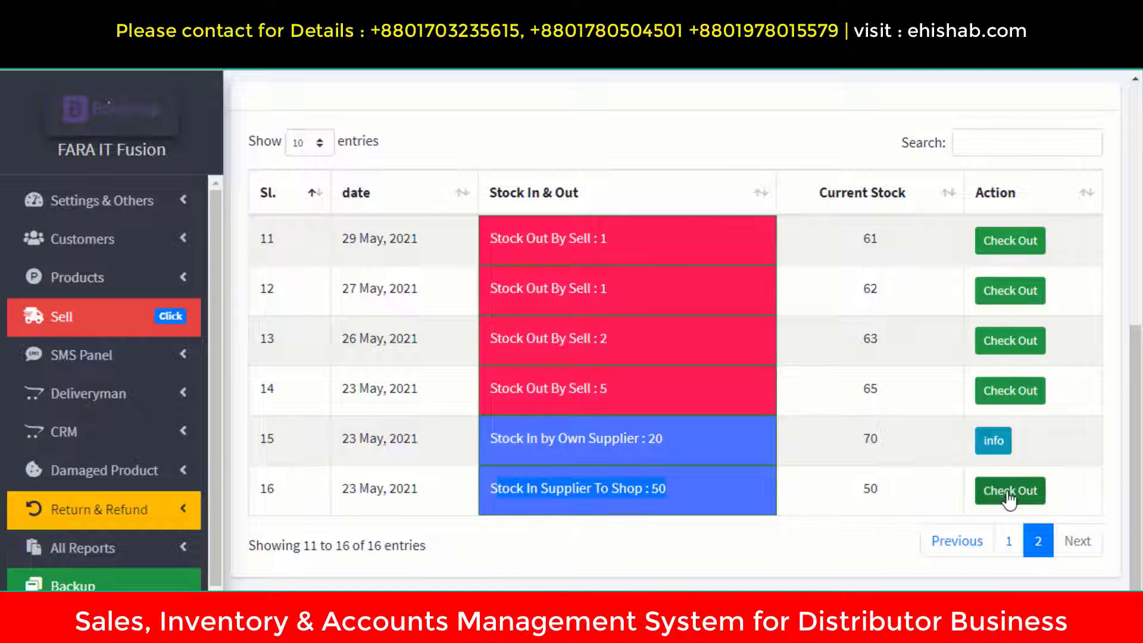
left_click(1028, 496)
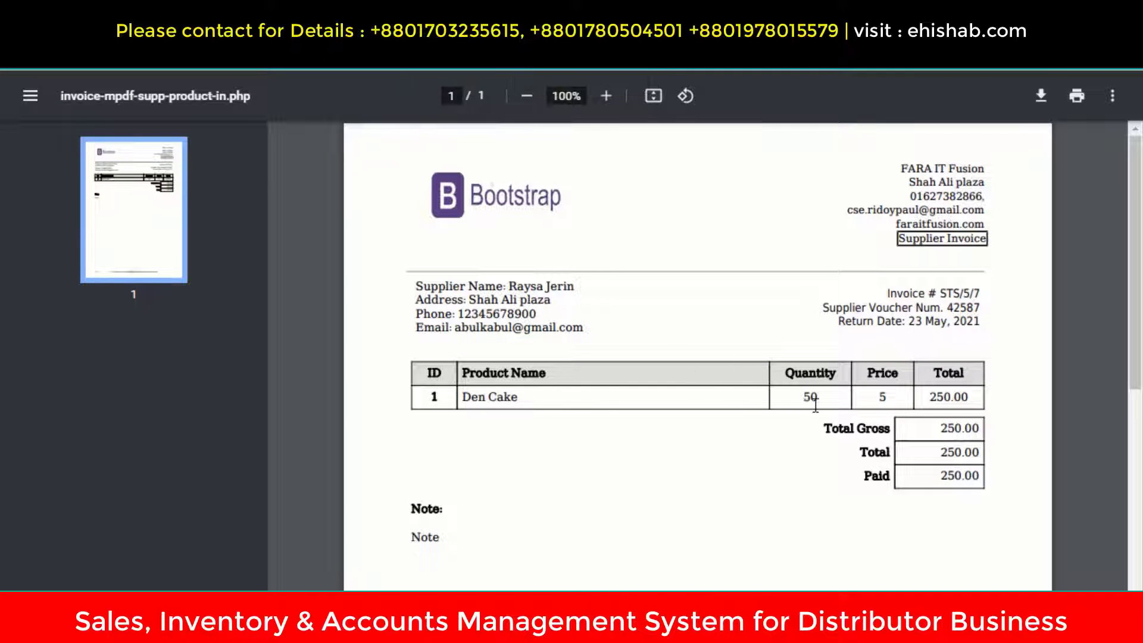
left_click(876, 397)
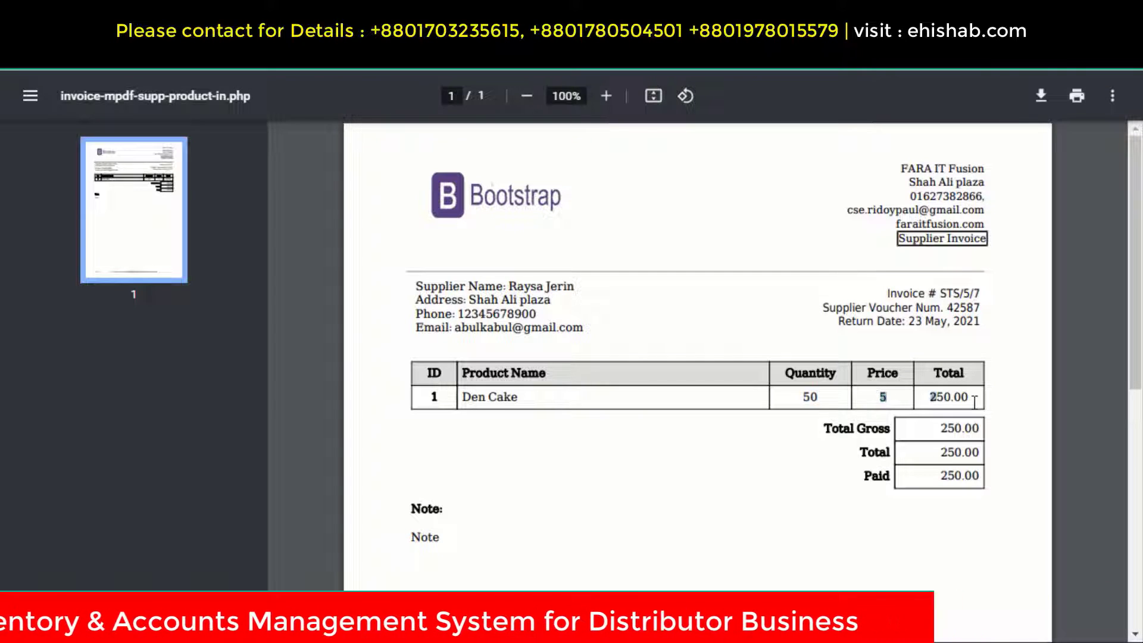
left_click_drag(898, 238, 986, 239)
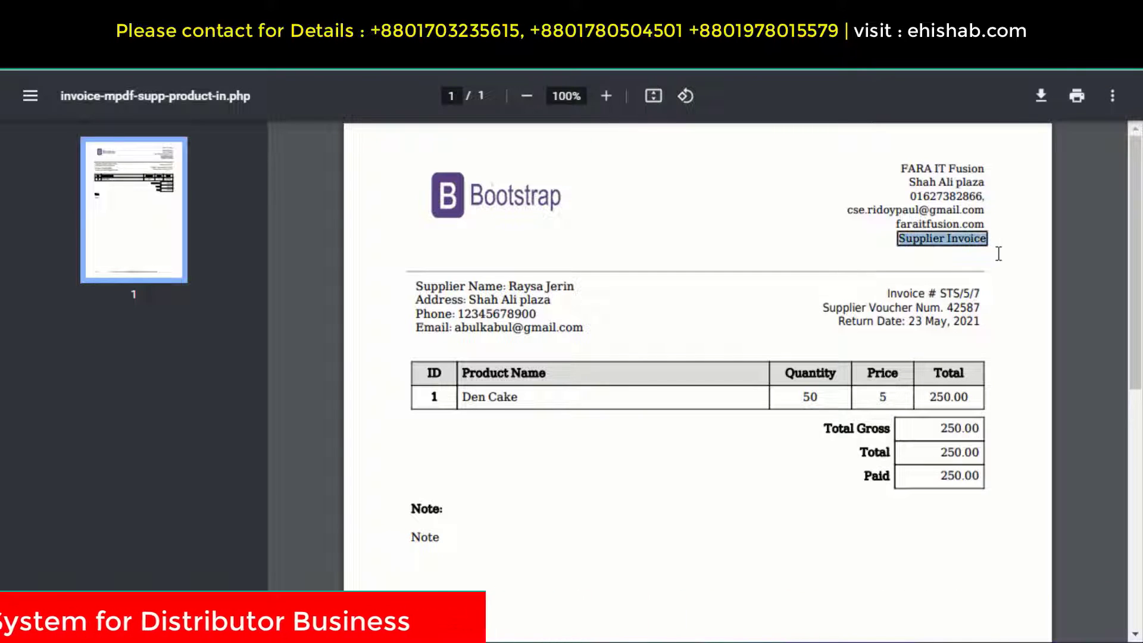
left_click(583, 12)
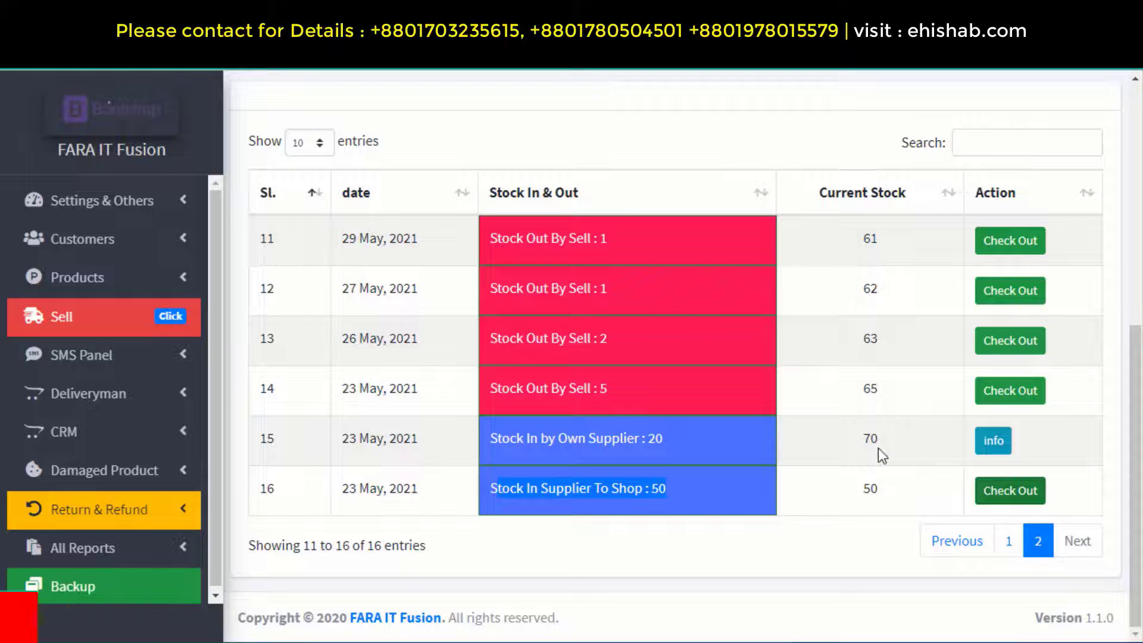
Step: Open the product CSV upload page and download the CSV of all existing products
scroll(667, 456, "up", 8)
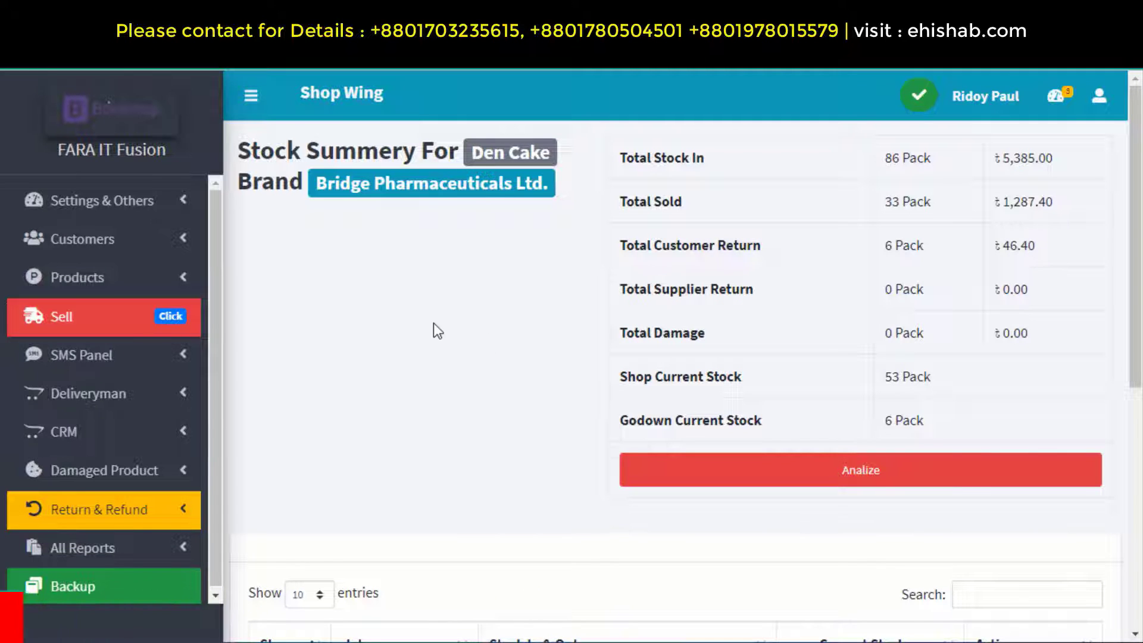
left_click(107, 273)
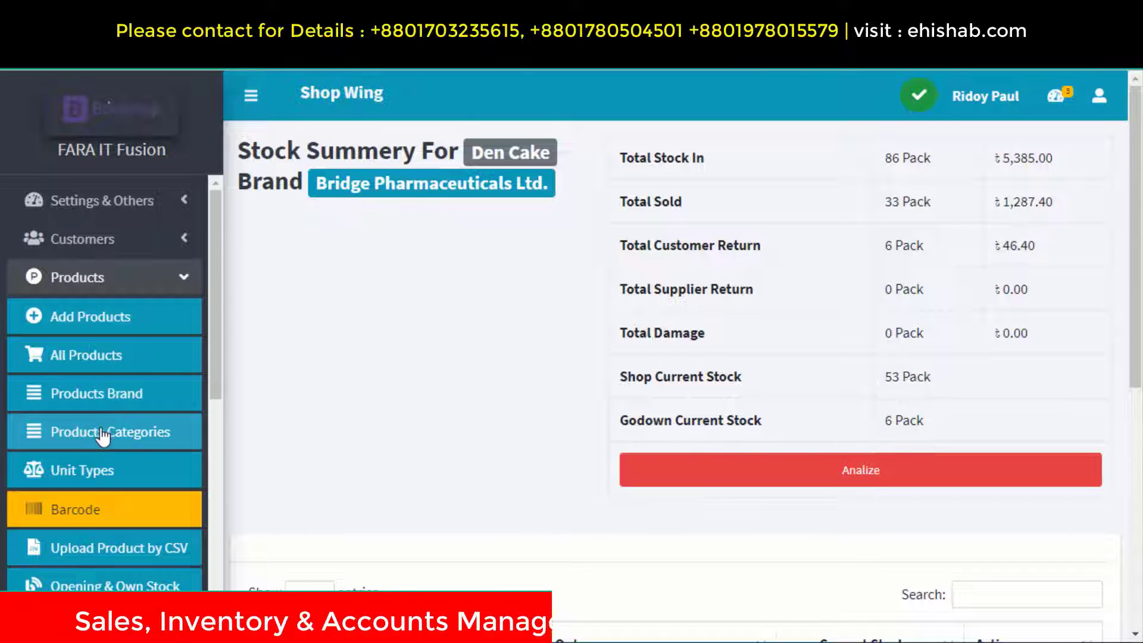
scroll(101, 488, "down", 2)
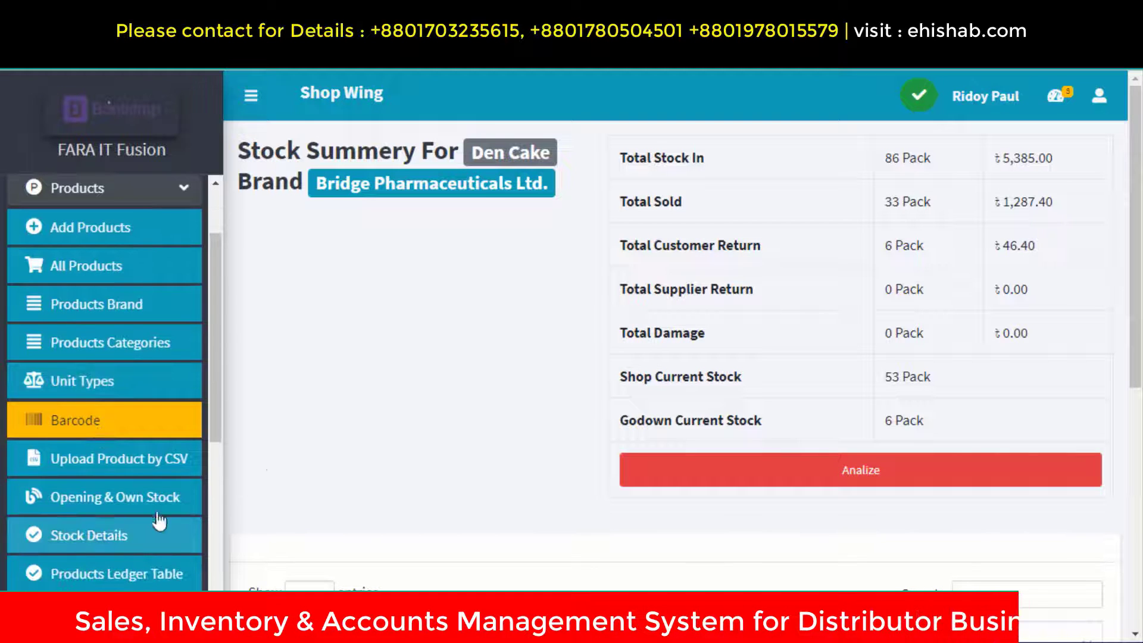
left_click(120, 468)
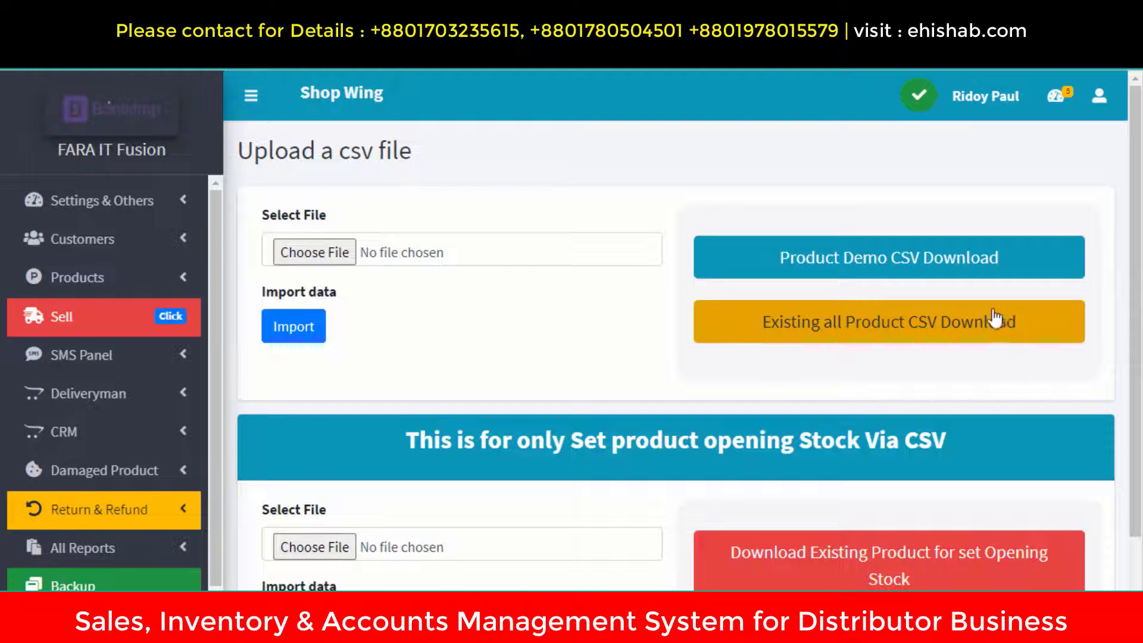
left_click(887, 333)
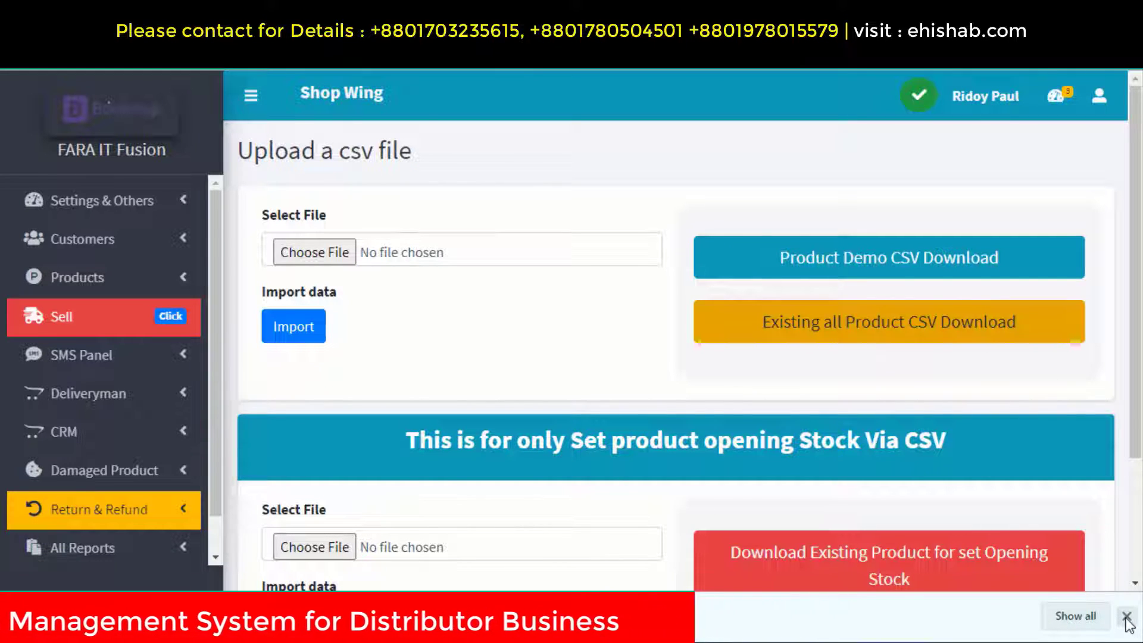
left_click(1125, 617)
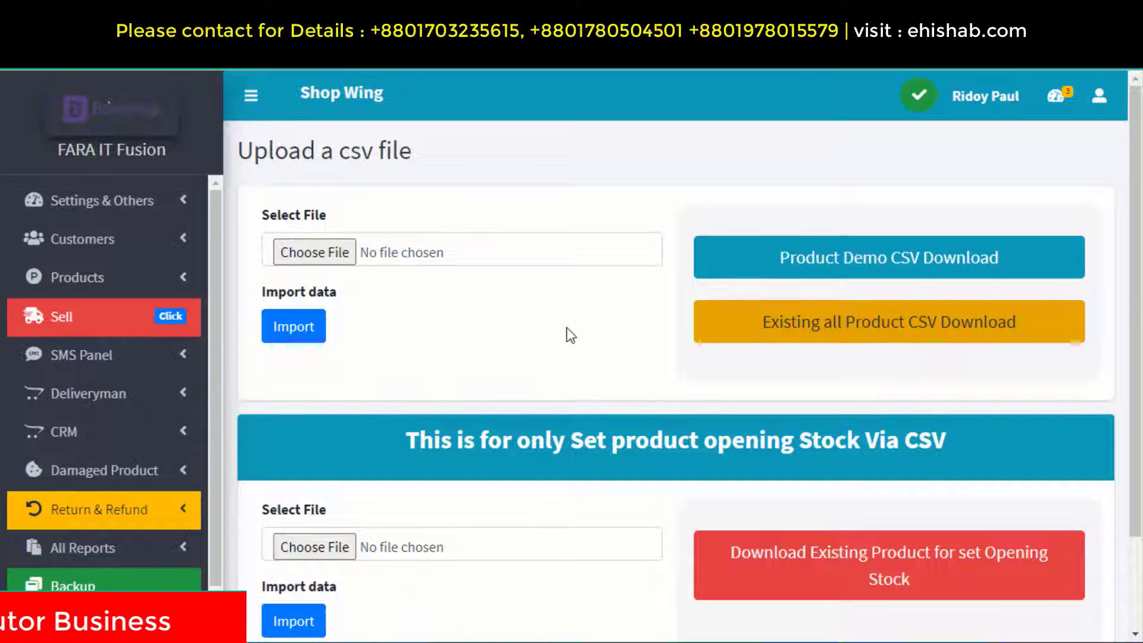
Step: Examine the section for setting product opening stock via CSV, including its import and download options
scroll(569, 335, "down", 2)
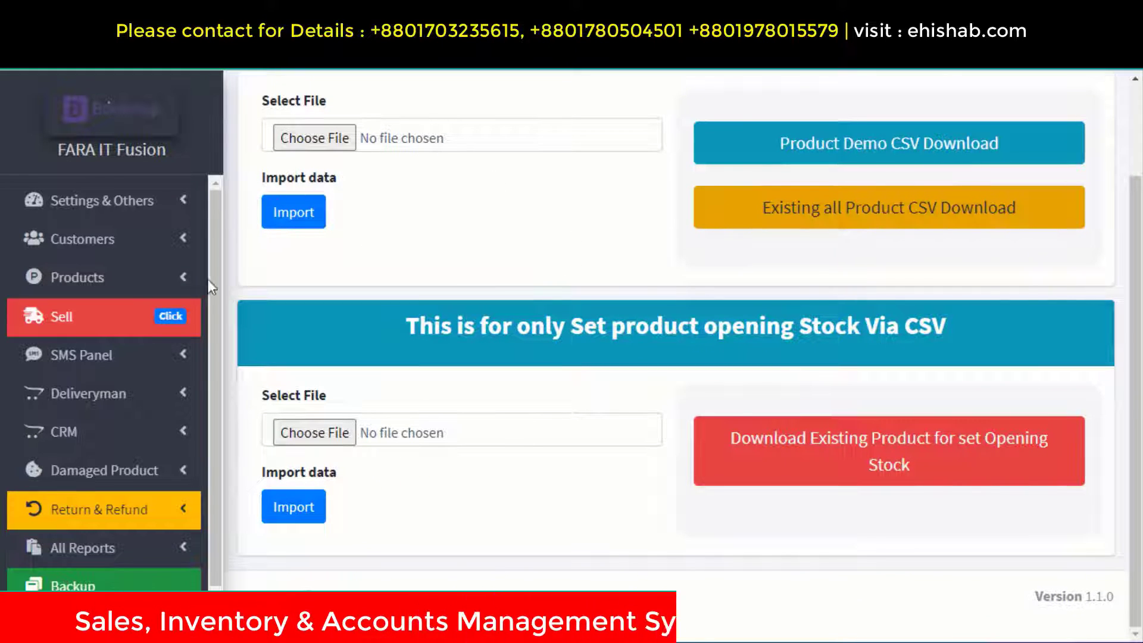
left_click_drag(408, 326, 911, 330)
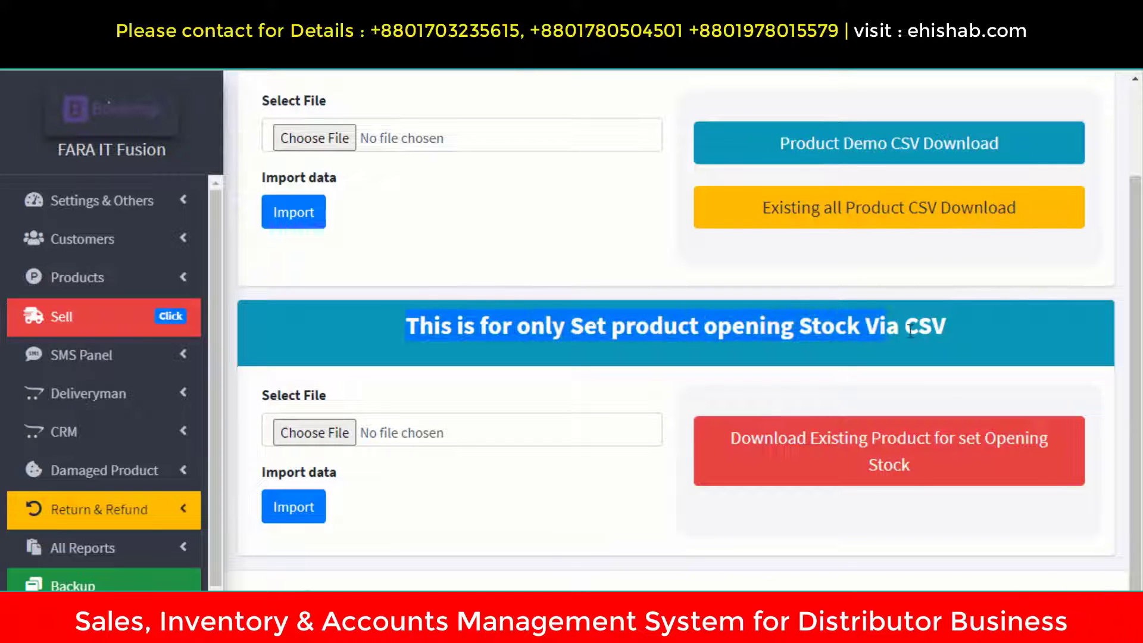
left_click(464, 484)
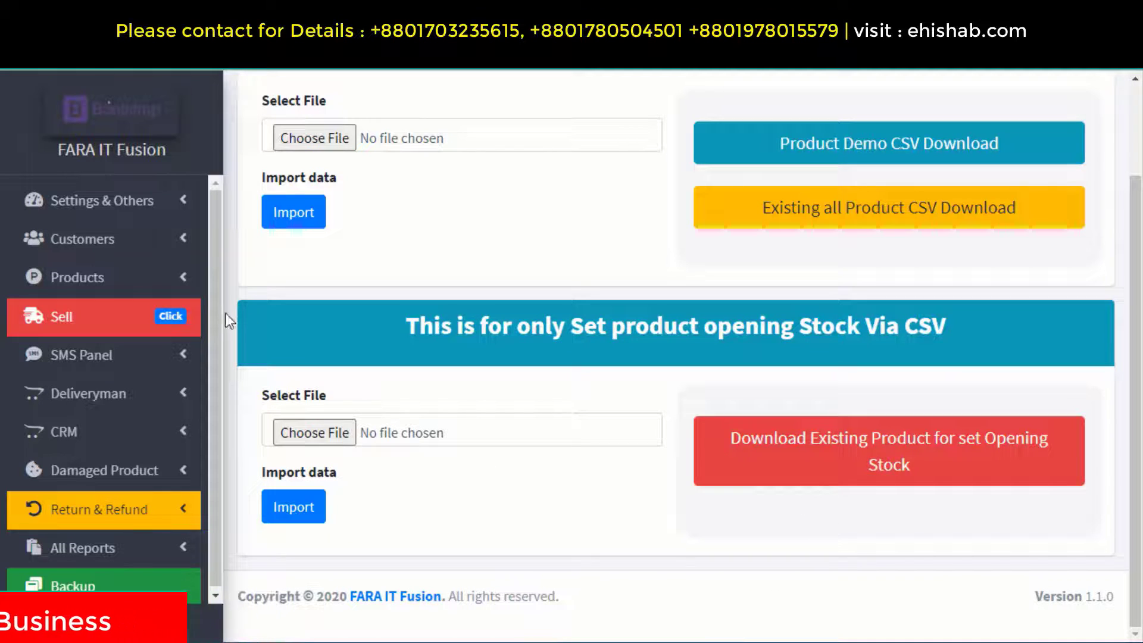
Step: Open the opening and own stock page and check Den Cake's current stock
left_click(130, 291)
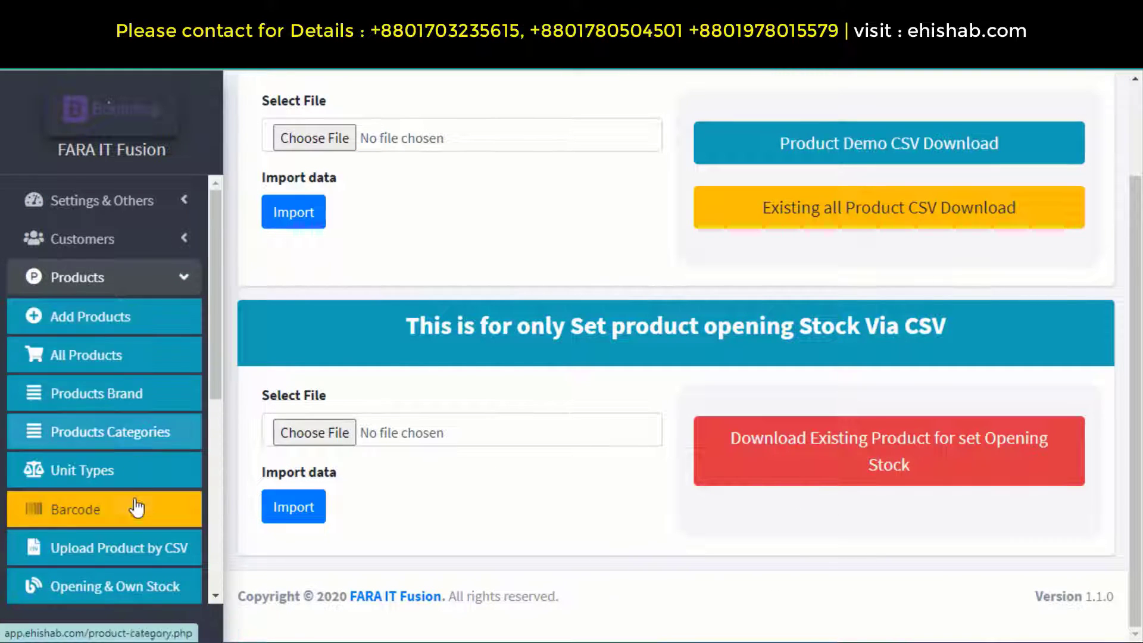
scroll(67, 511, "down", 2)
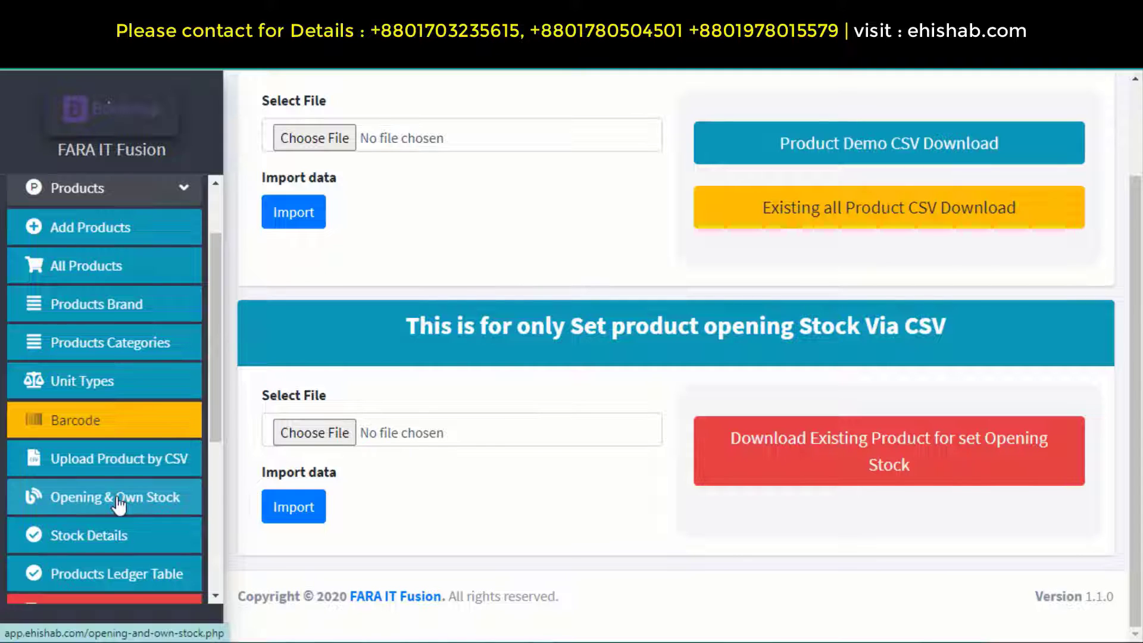
left_click(119, 503)
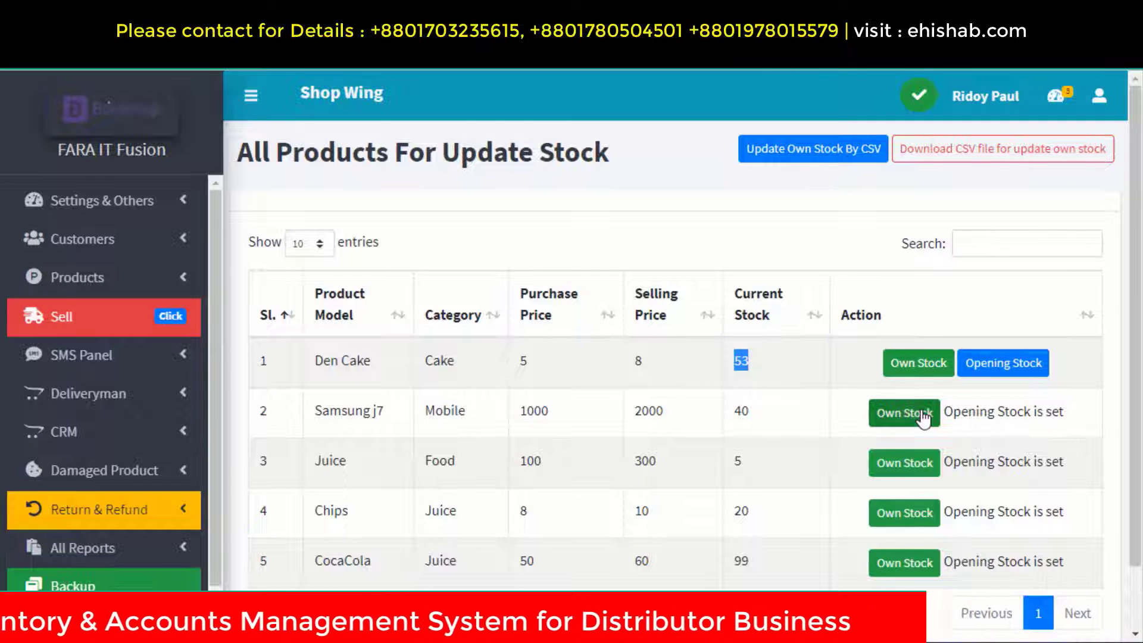
left_click(784, 362)
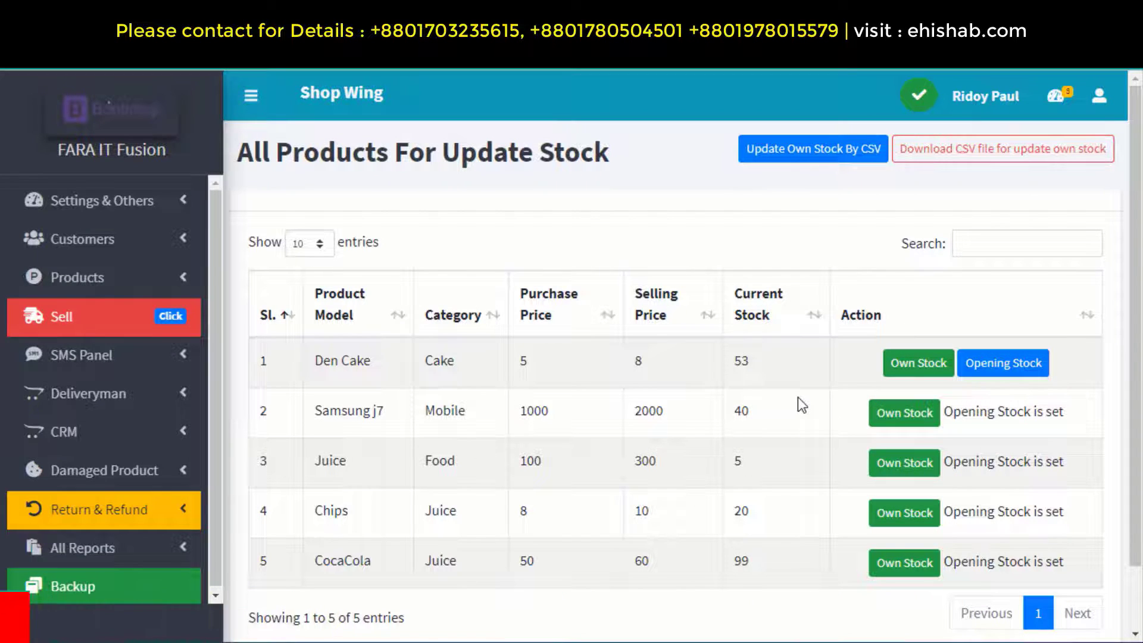
left_click_drag(751, 361, 735, 361)
left_click(744, 369)
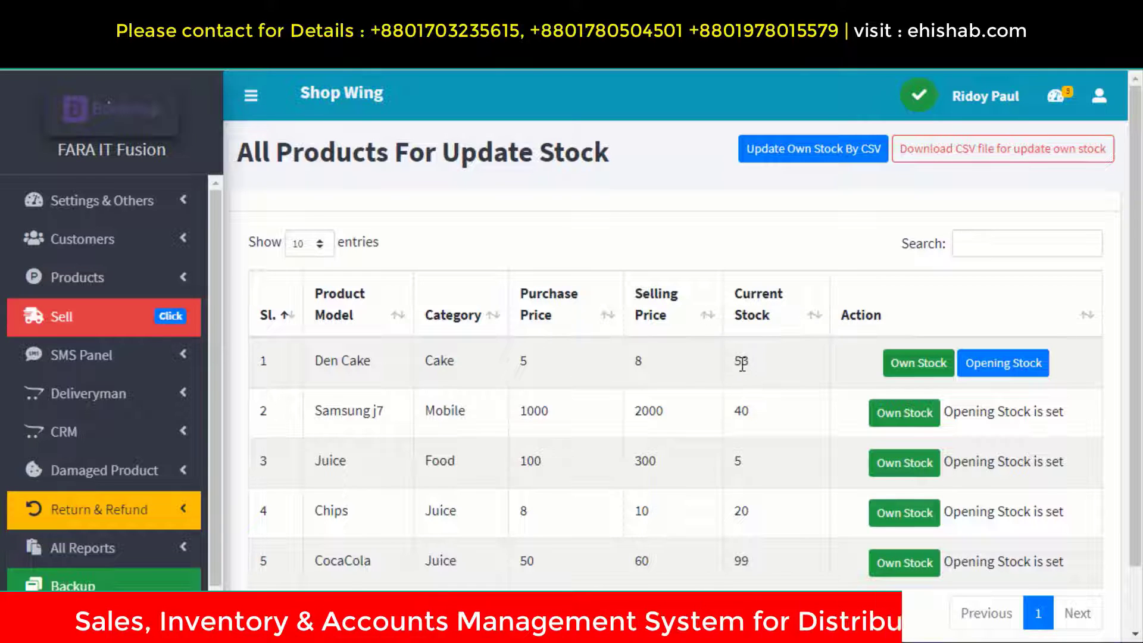
Step: Add own stock to Den Cake with quantity 2, purchase price 8 and an own-stock note, and check its current stock
left_click(904, 372)
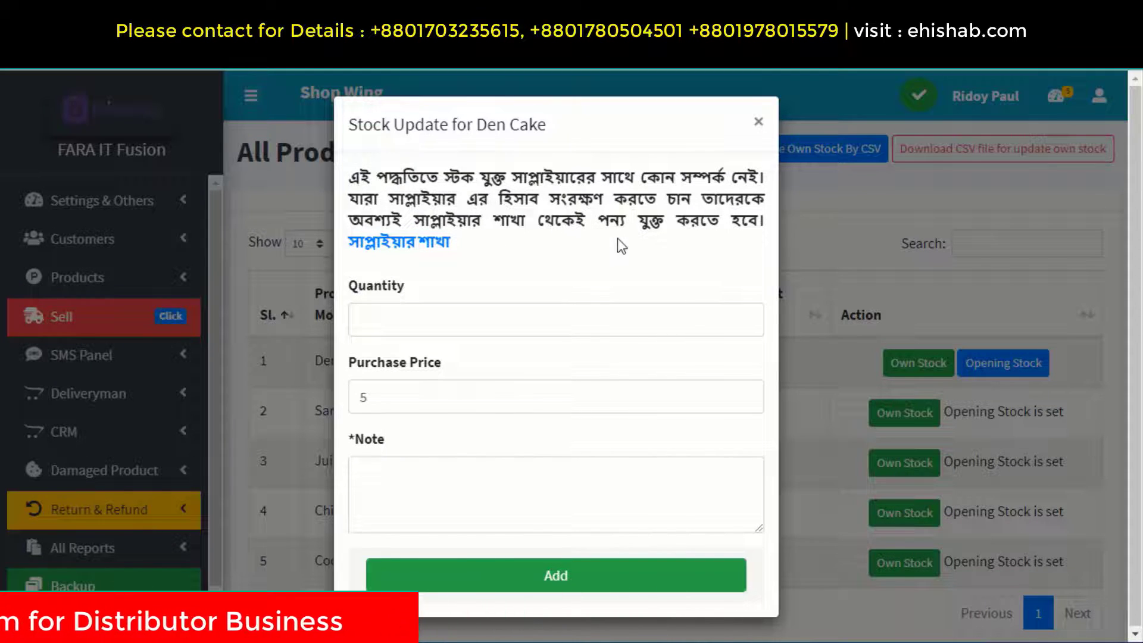
left_click(447, 323)
type("2")
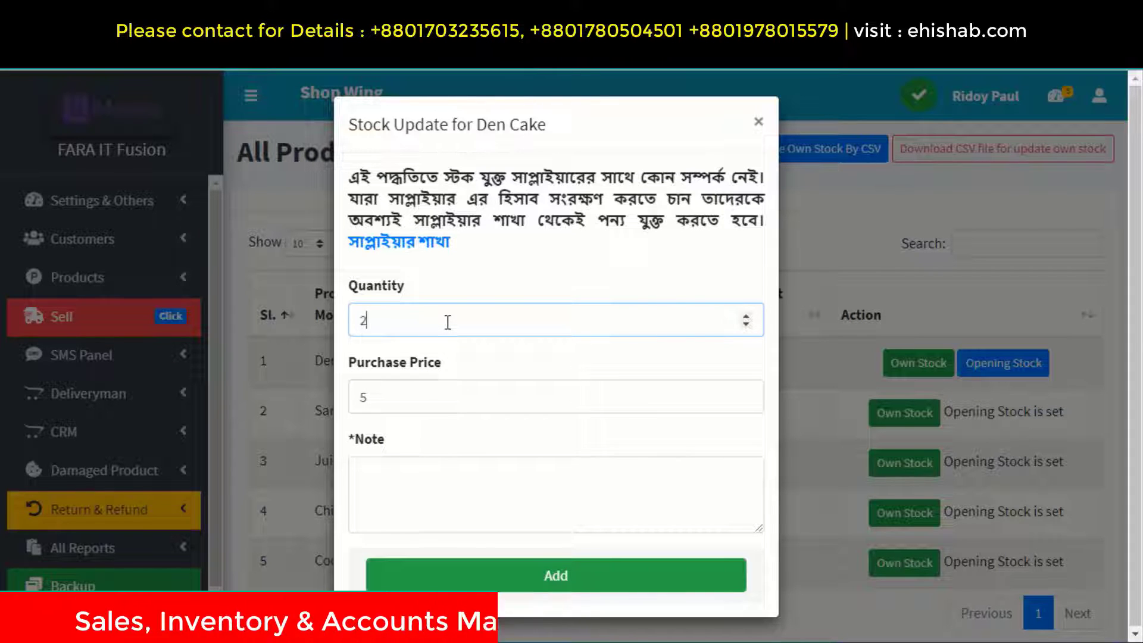
key("Tab")
type("8")
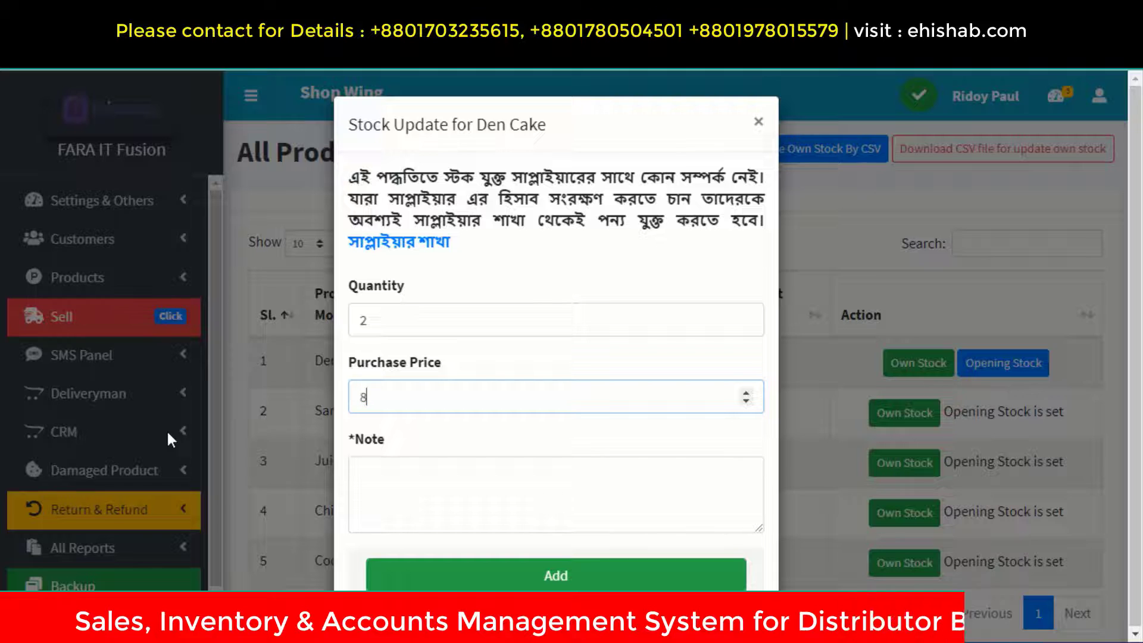
left_click(465, 485)
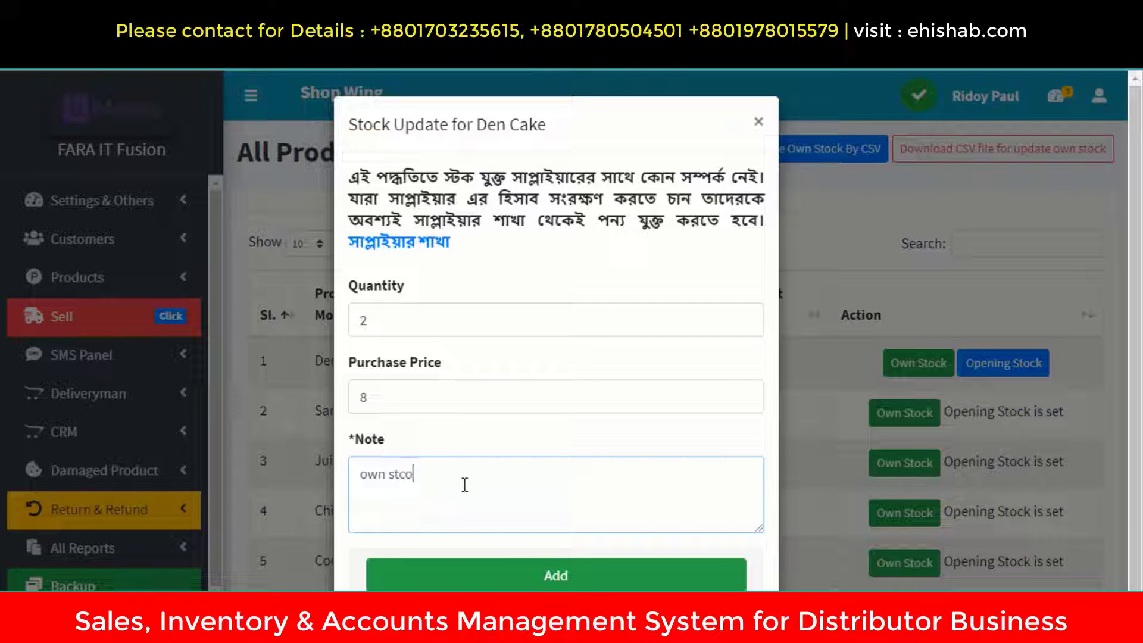
left_click(514, 577)
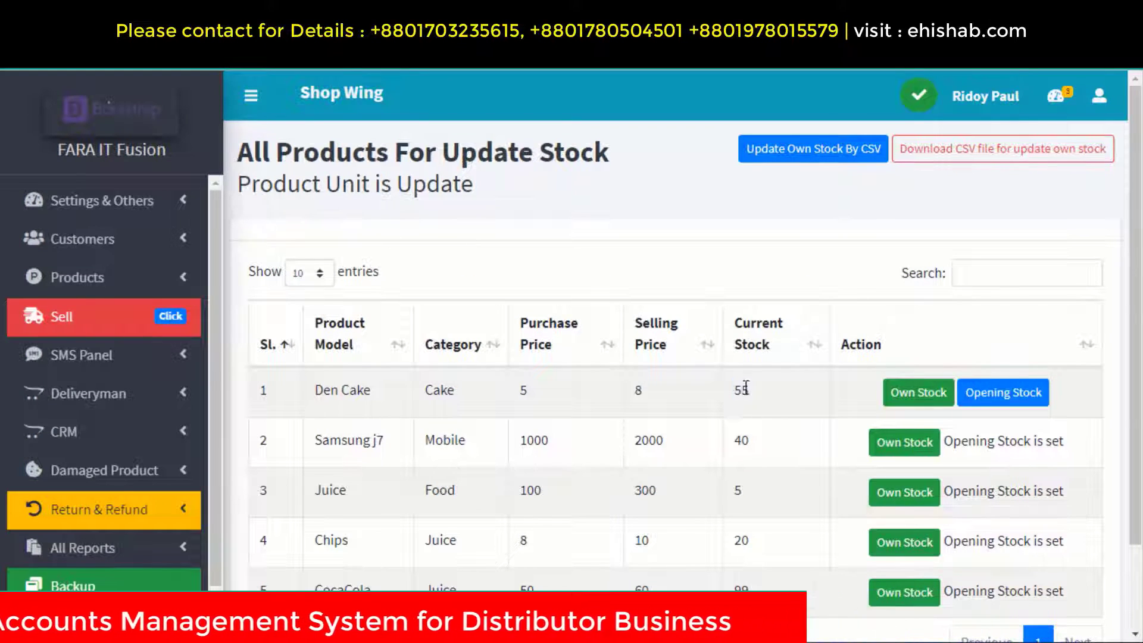
double_click(738, 392)
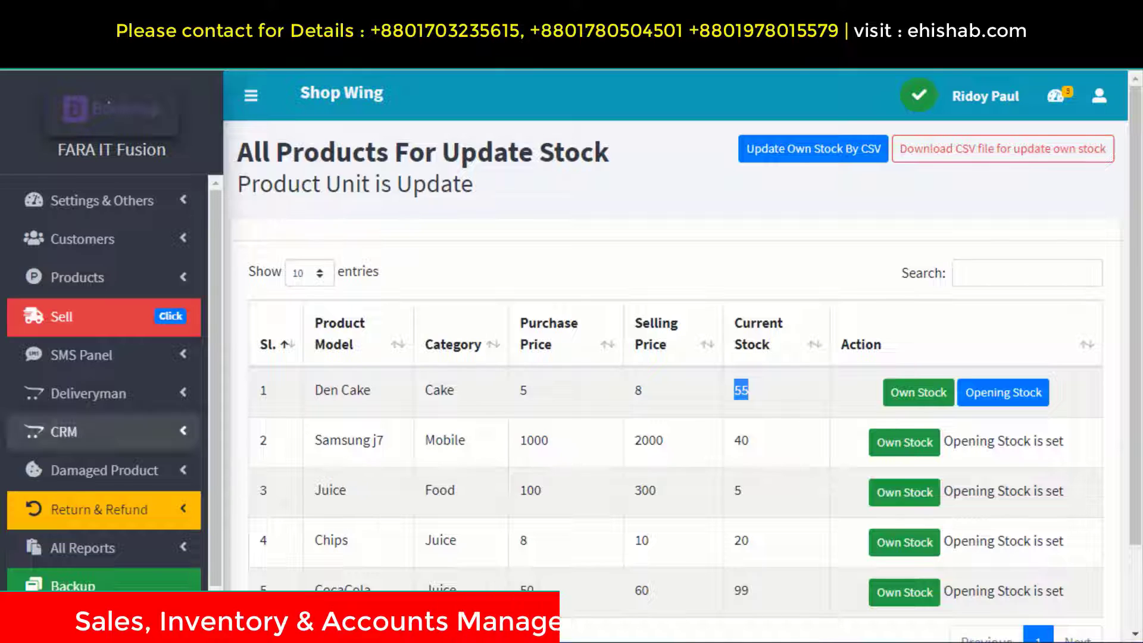
Step: Open the stock details and review each product's code, in-stock quantity and G Stock
left_click(102, 277)
scroll(131, 512, "down", 2)
scroll(135, 542, "down", 1)
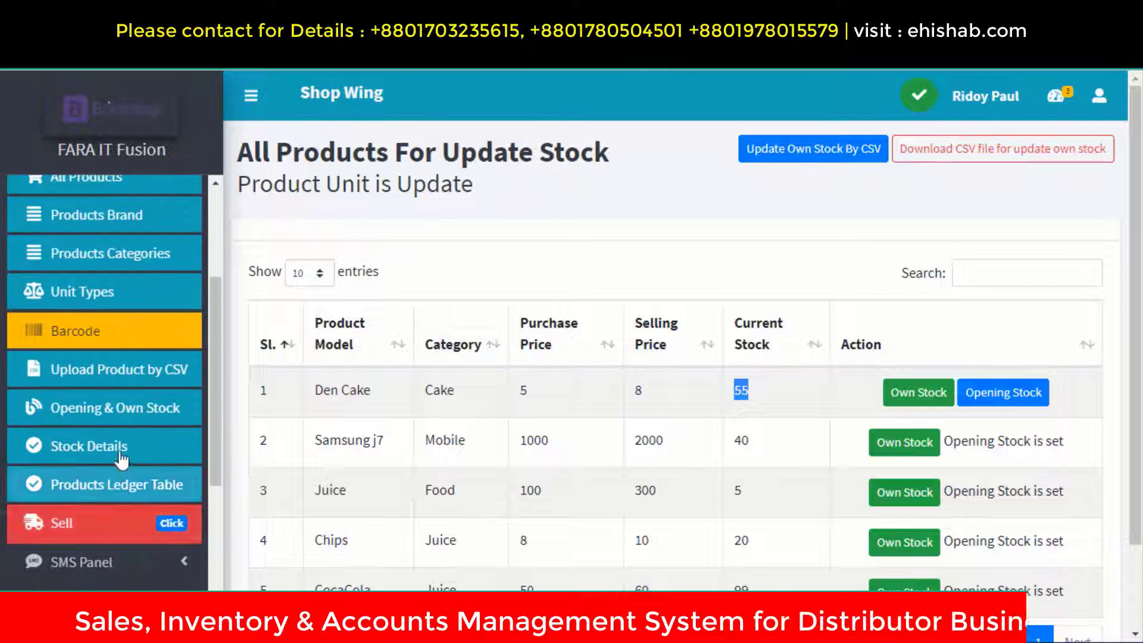
left_click(85, 446)
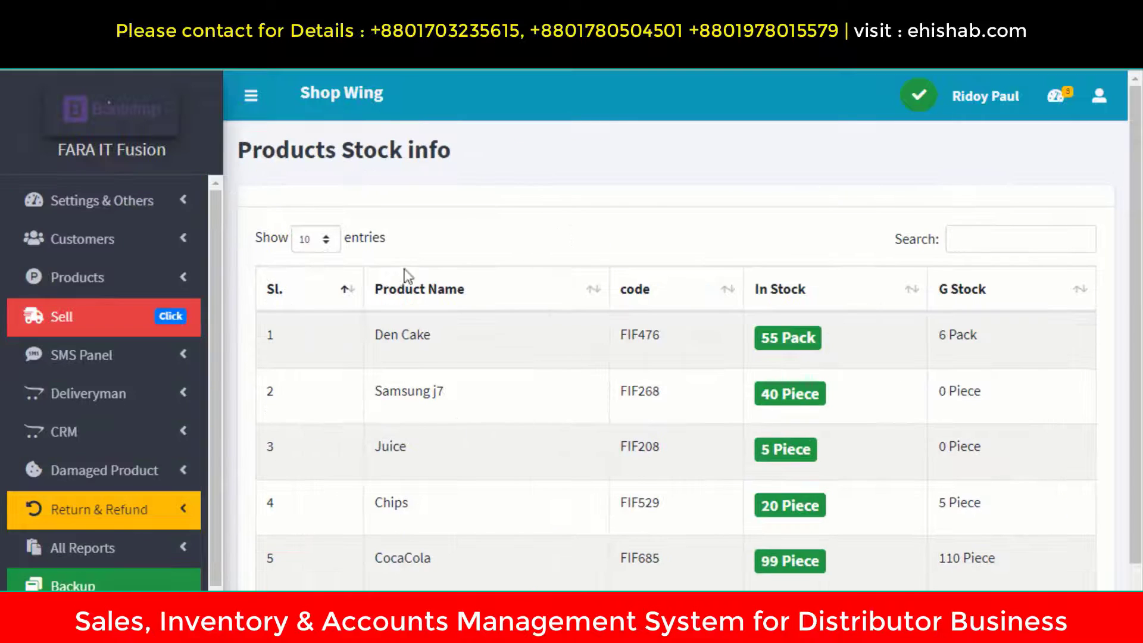
scroll(812, 412, "down", 1)
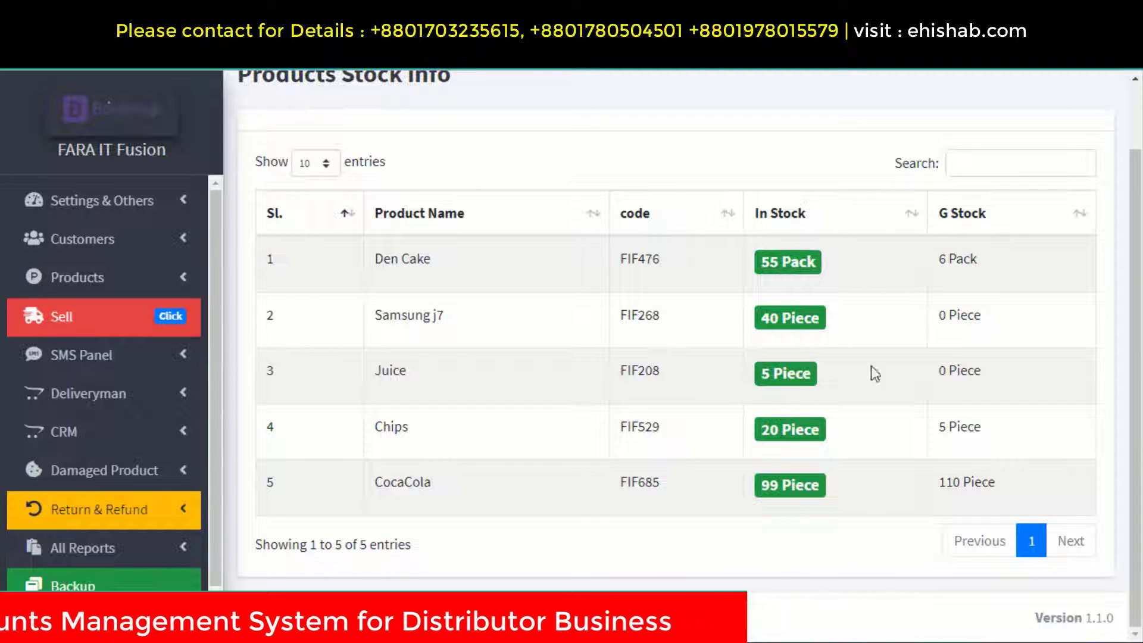
scroll(874, 374, "up", 1)
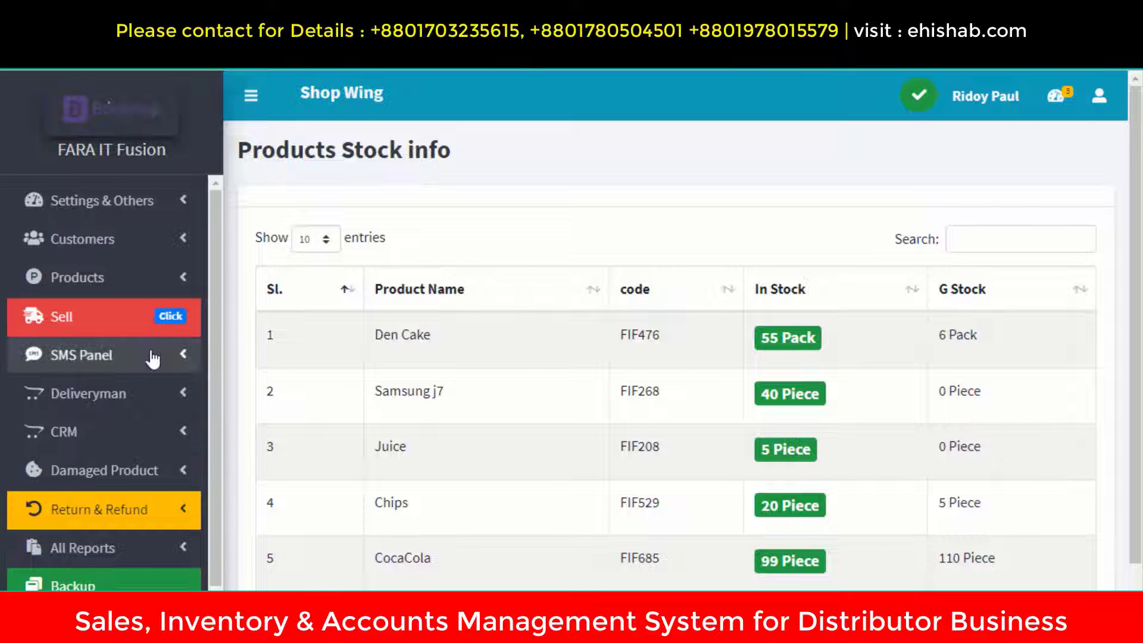
Step: Open the products ledger table and look through the stock, sales, return and damage columns for all products
left_click(136, 279)
scroll(116, 493, "down", 3)
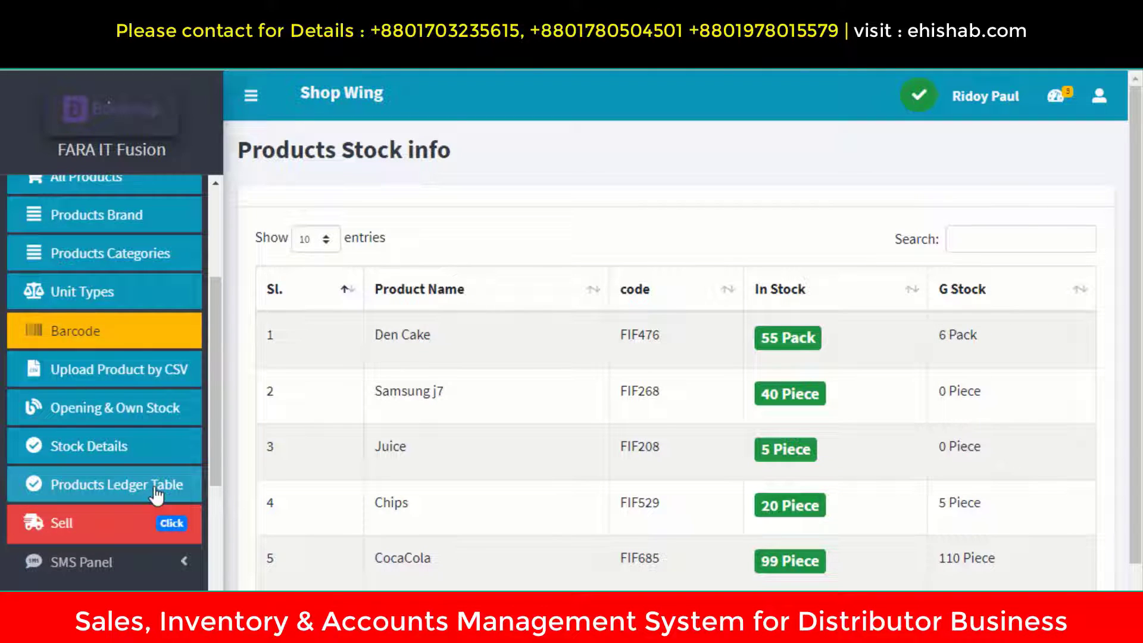
left_click(124, 486)
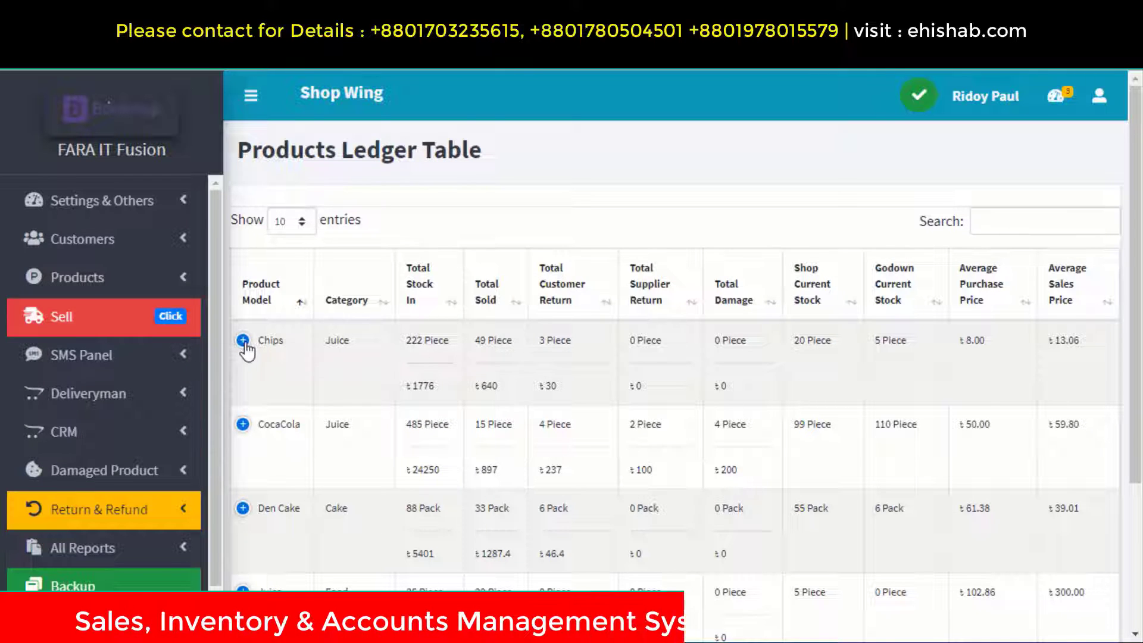
scroll(270, 533, "down", 3)
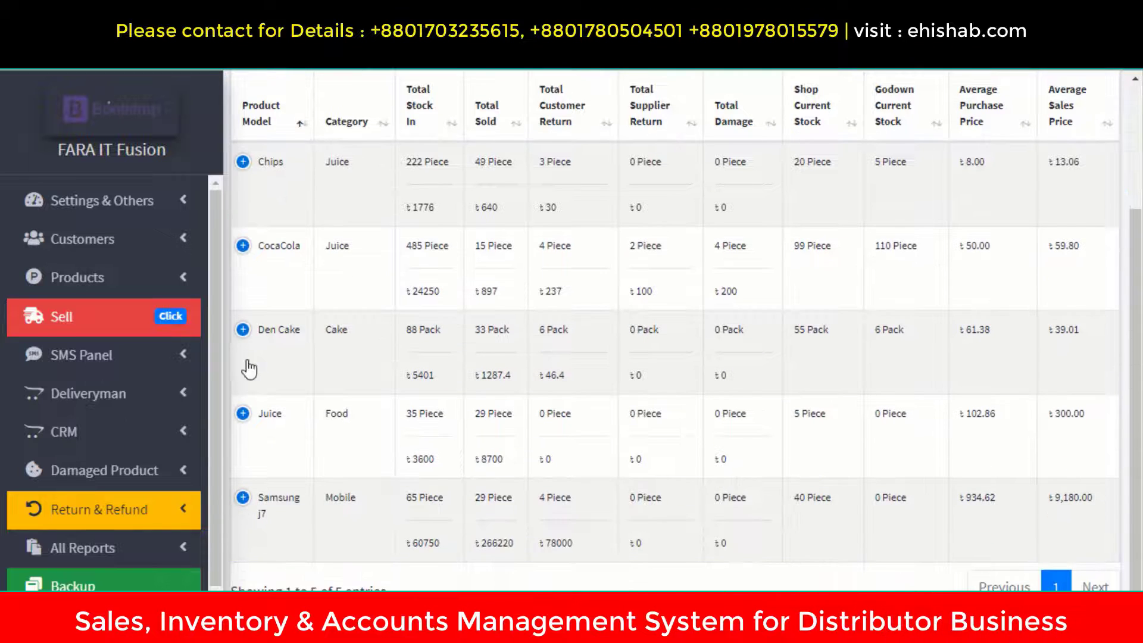
scroll(367, 310, "up", 2)
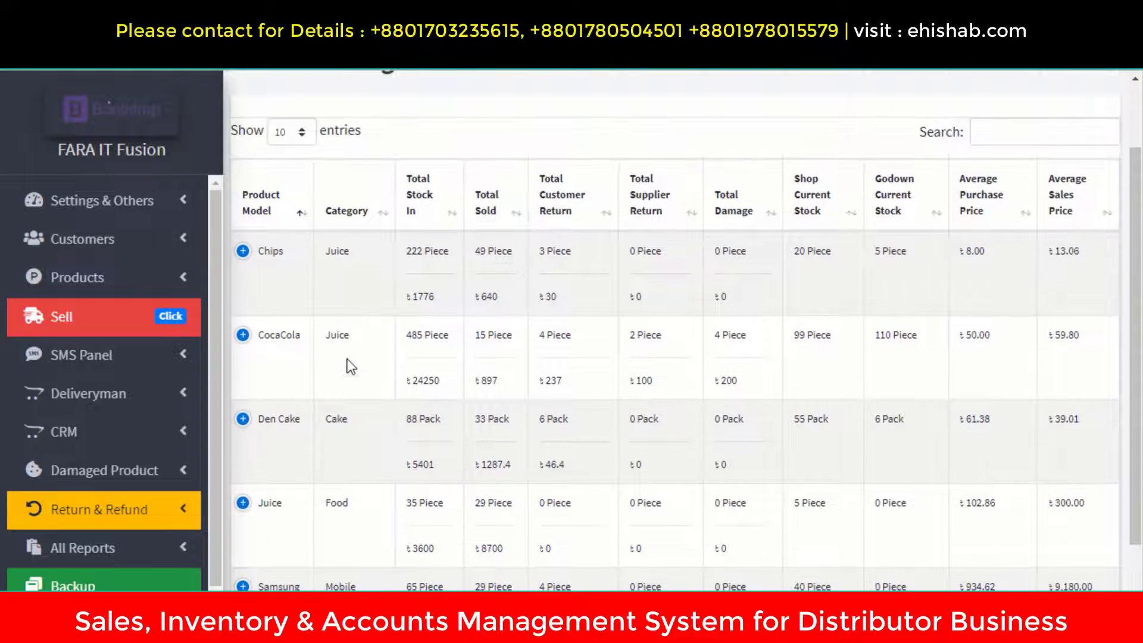
scroll(282, 410, "down", 2)
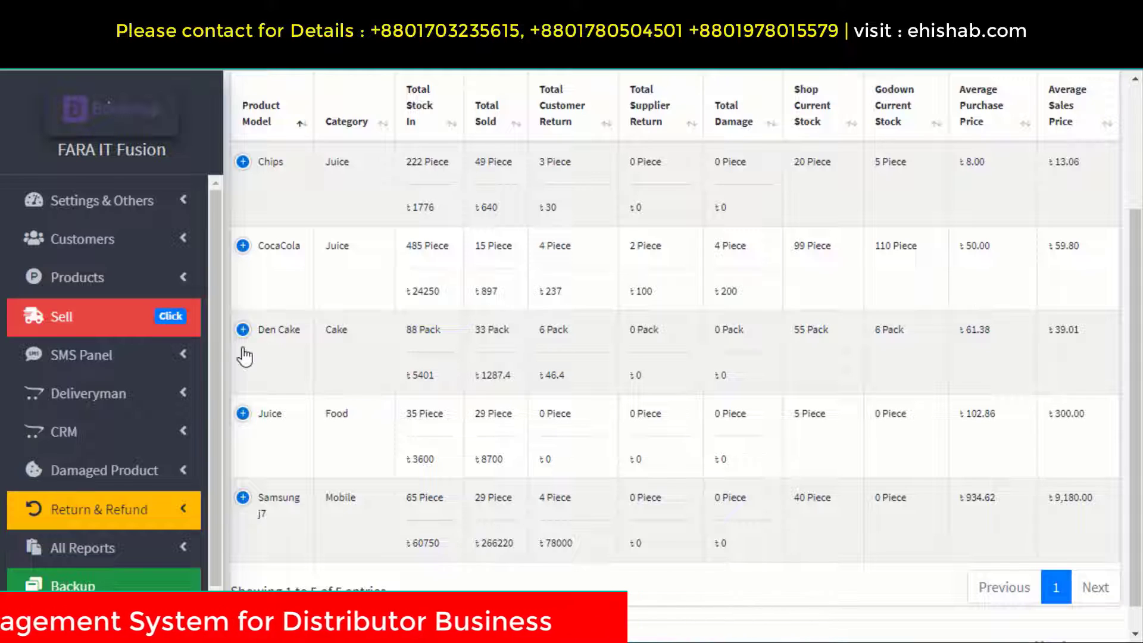
Step: Examine Den Cake's ledger row for stock in, sold, supplier return, damage, shop and godown stock, and average purchase price
left_click(243, 331)
left_click(243, 330)
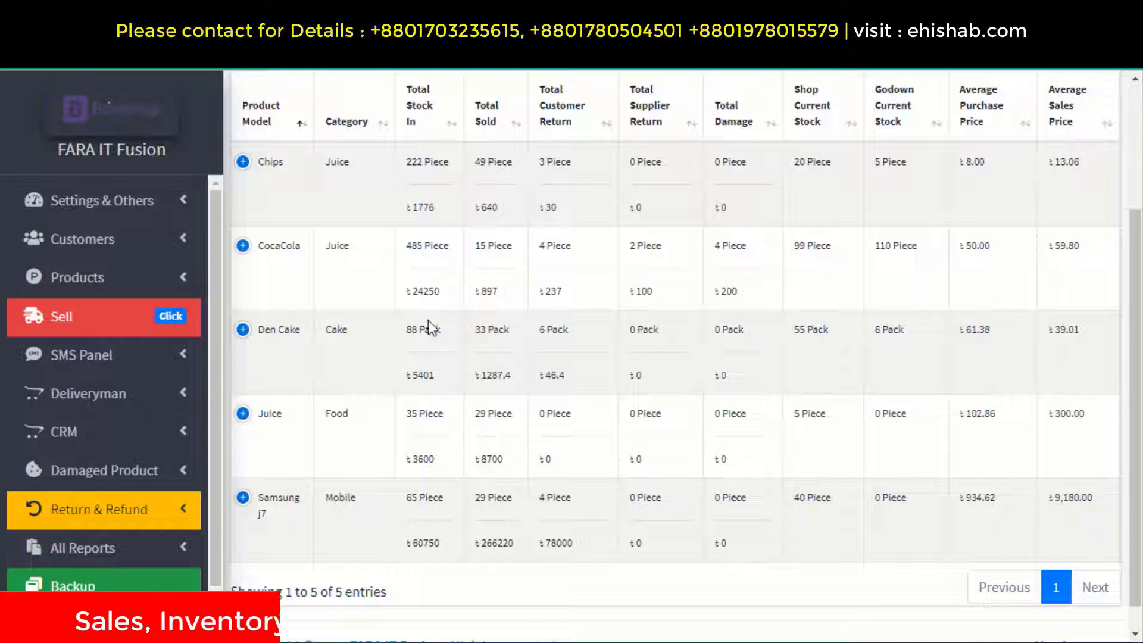
left_click_drag(407, 329, 442, 329)
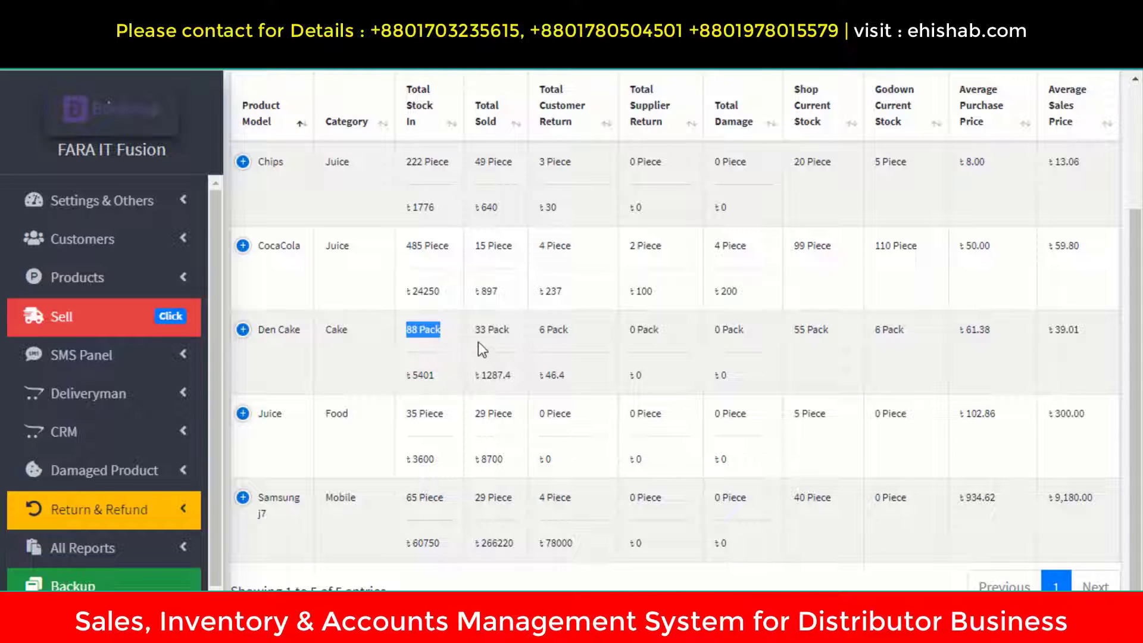
left_click_drag(474, 330, 500, 335)
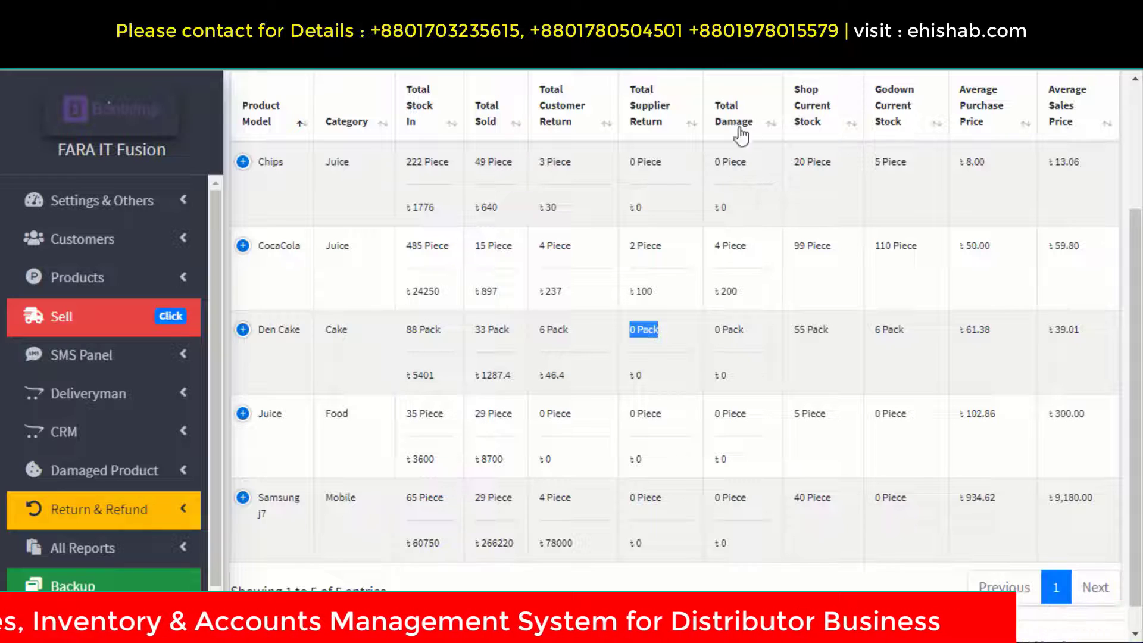
left_click_drag(744, 336, 718, 337)
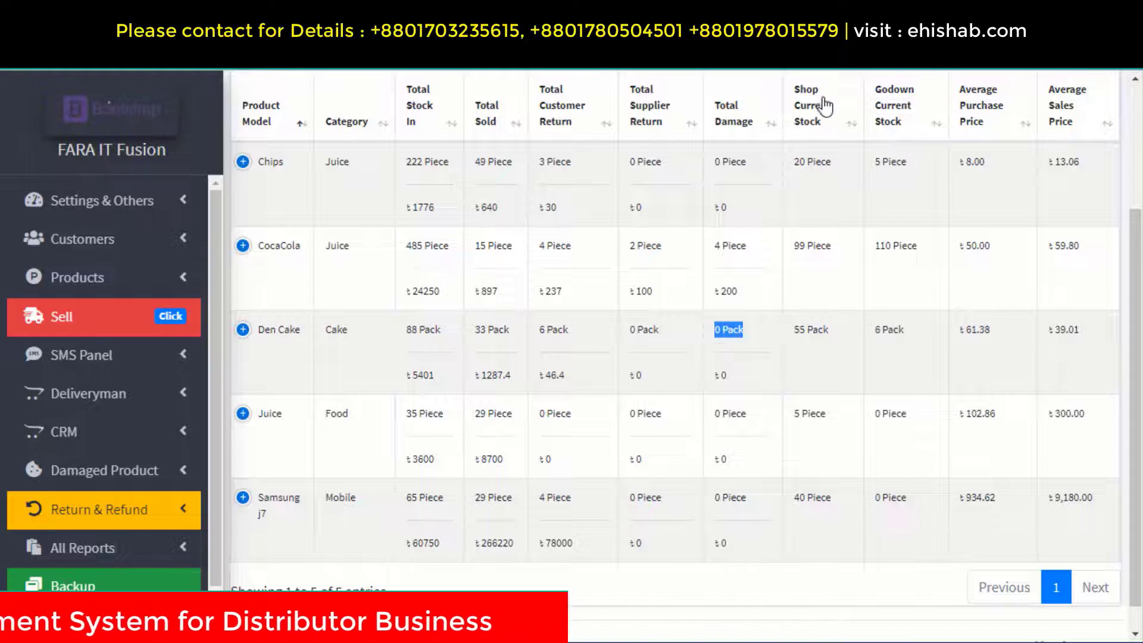
left_click_drag(793, 331, 890, 334)
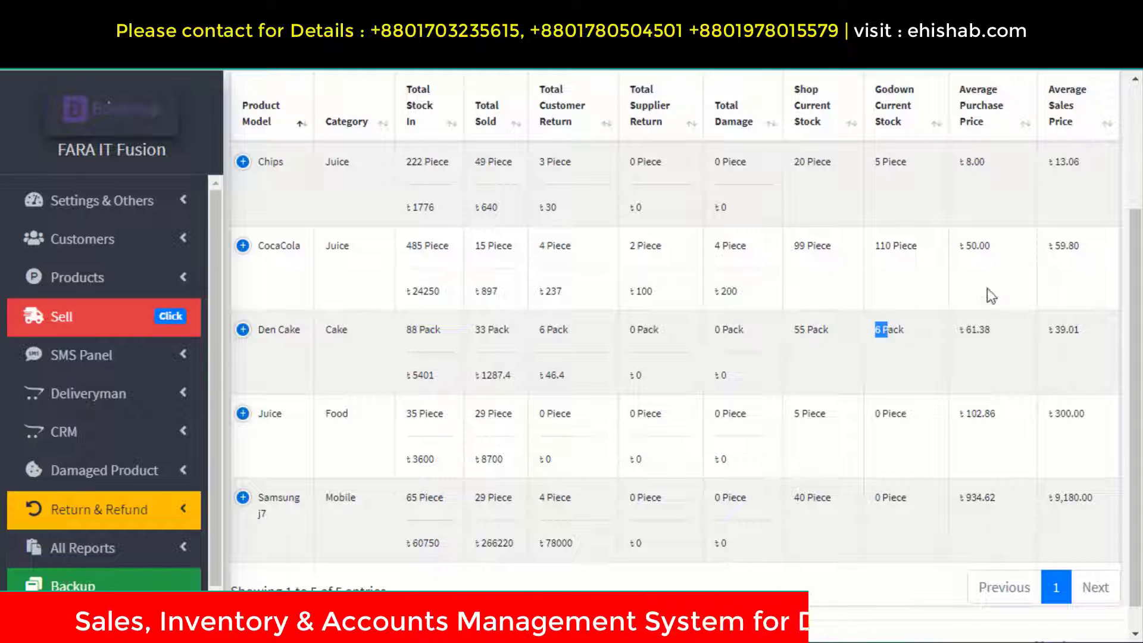
left_click_drag(960, 330, 995, 335)
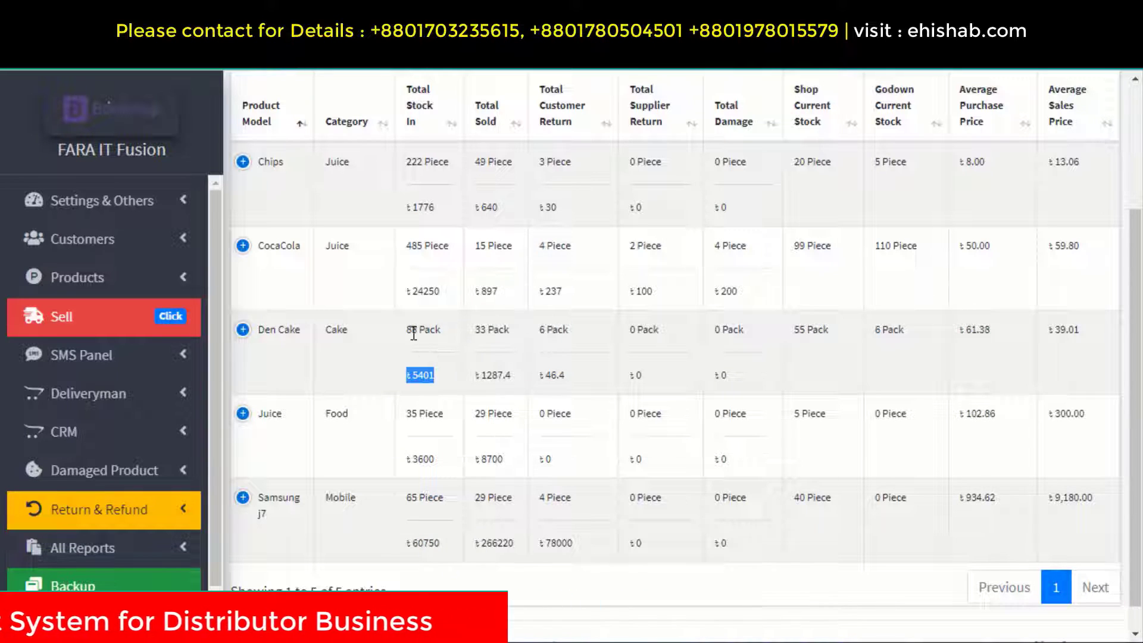
Step: Check Den Cake's stock-in and sold amounts in the products ledger and expand its row to read the profit
left_click_drag(408, 329, 441, 332)
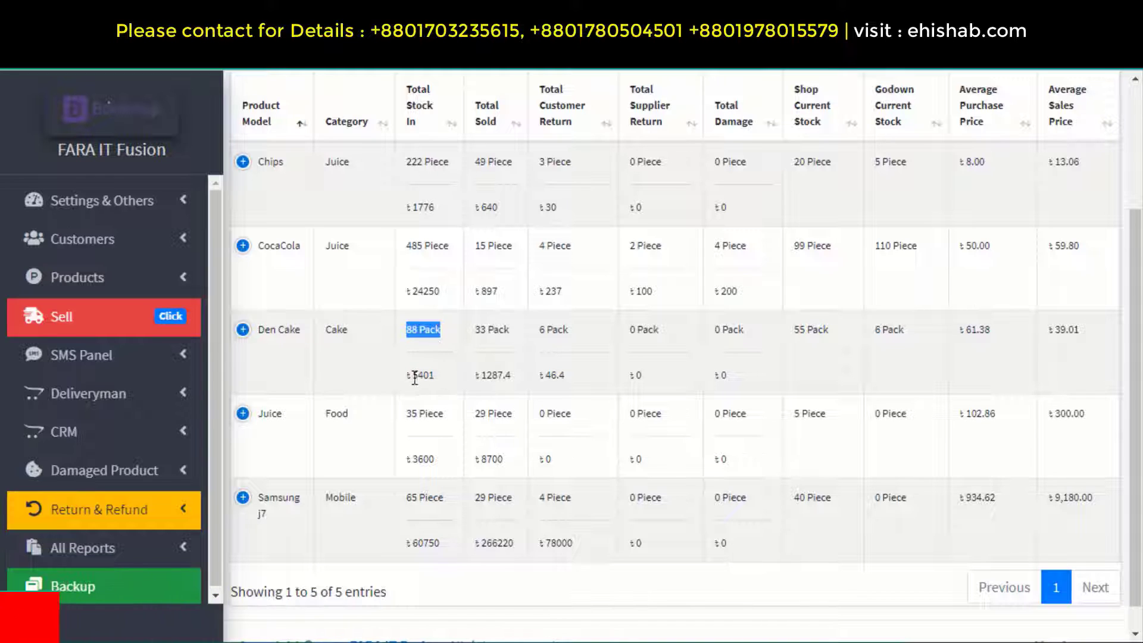
left_click_drag(410, 379, 434, 383)
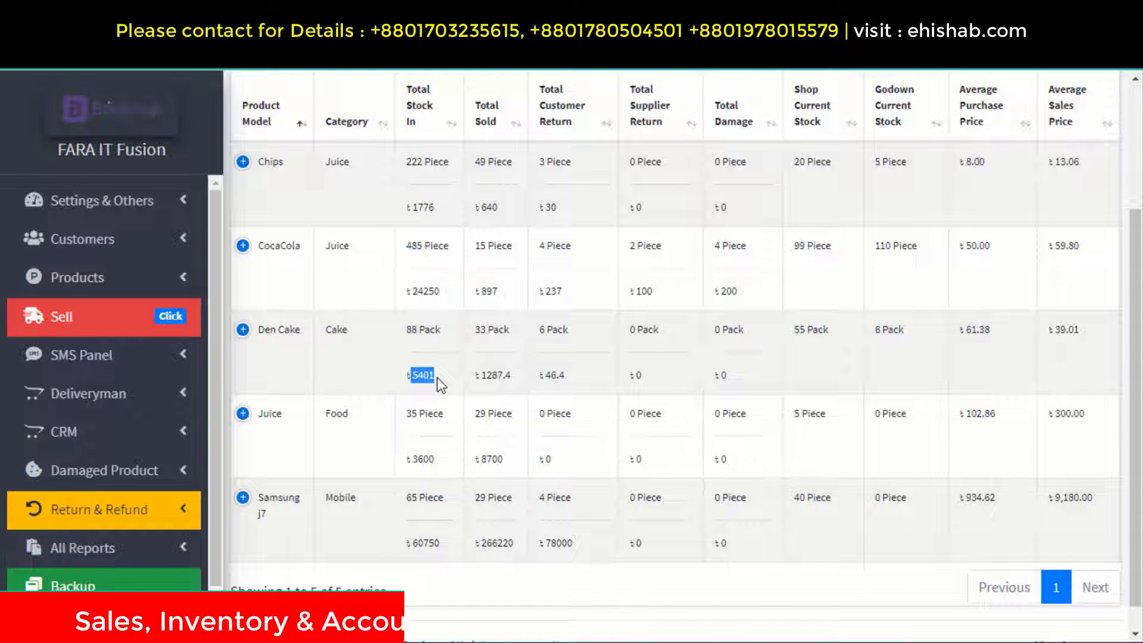
left_click_drag(475, 331, 508, 332)
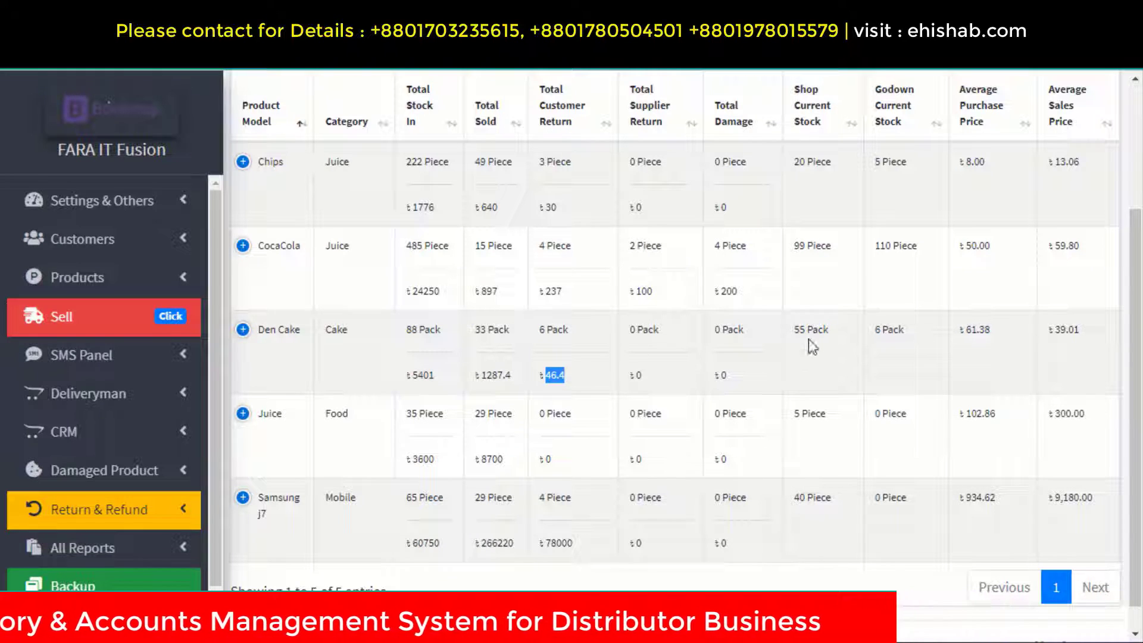
left_click(243, 329)
left_click_drag(351, 415, 310, 415)
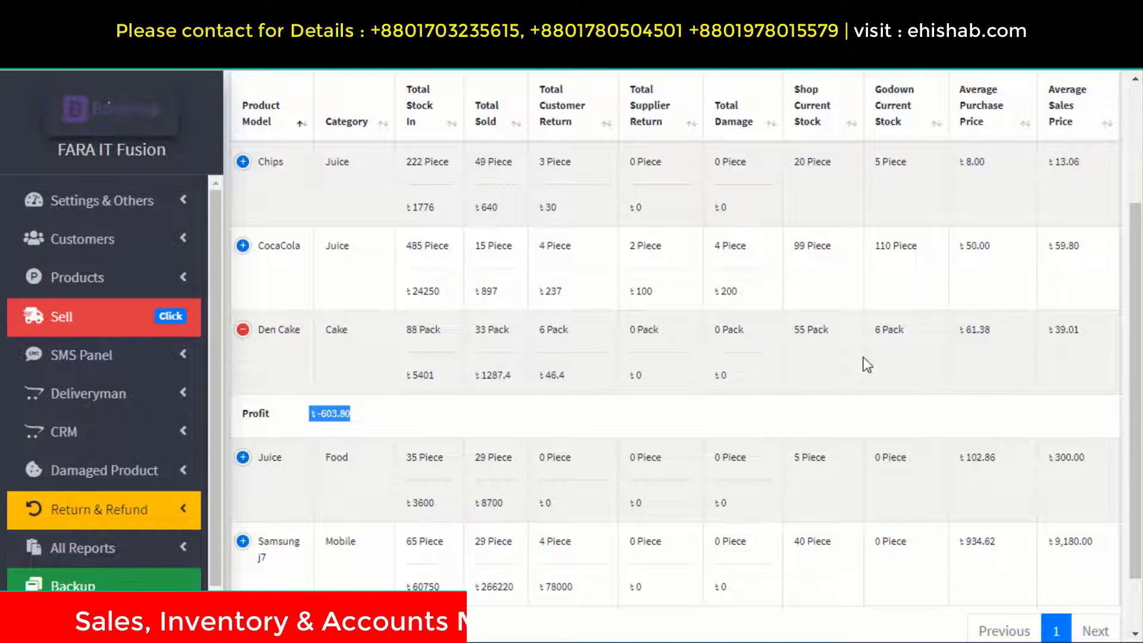
Step: Collapse Den Cake's profit details and look over the whole products ledger table
scroll(554, 378, "up", 3)
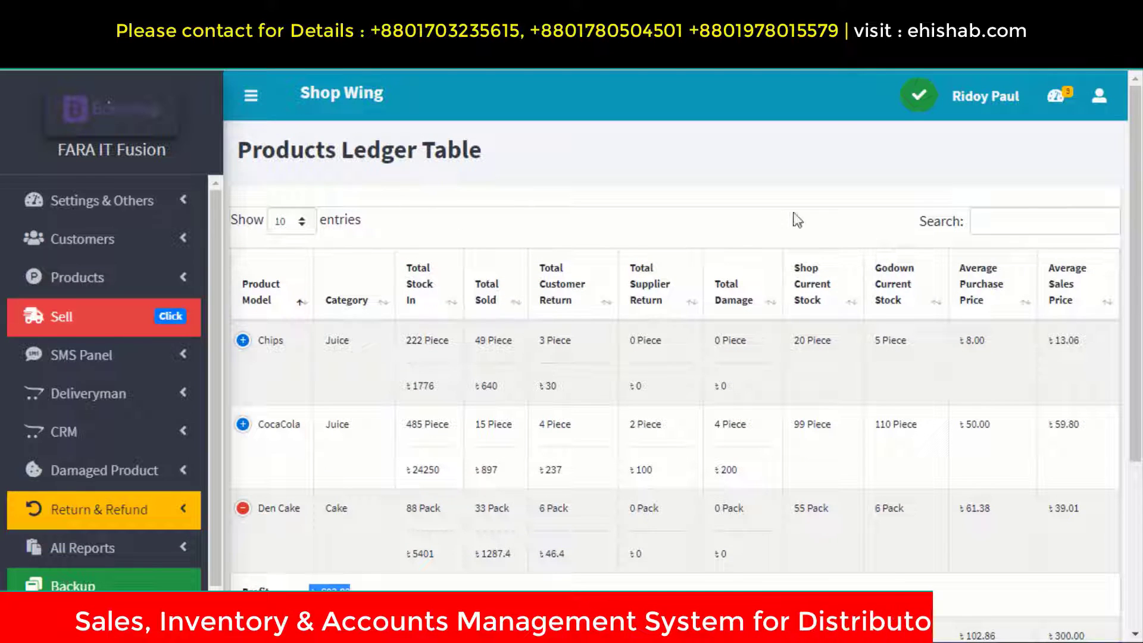
left_click_drag(256, 152, 493, 168)
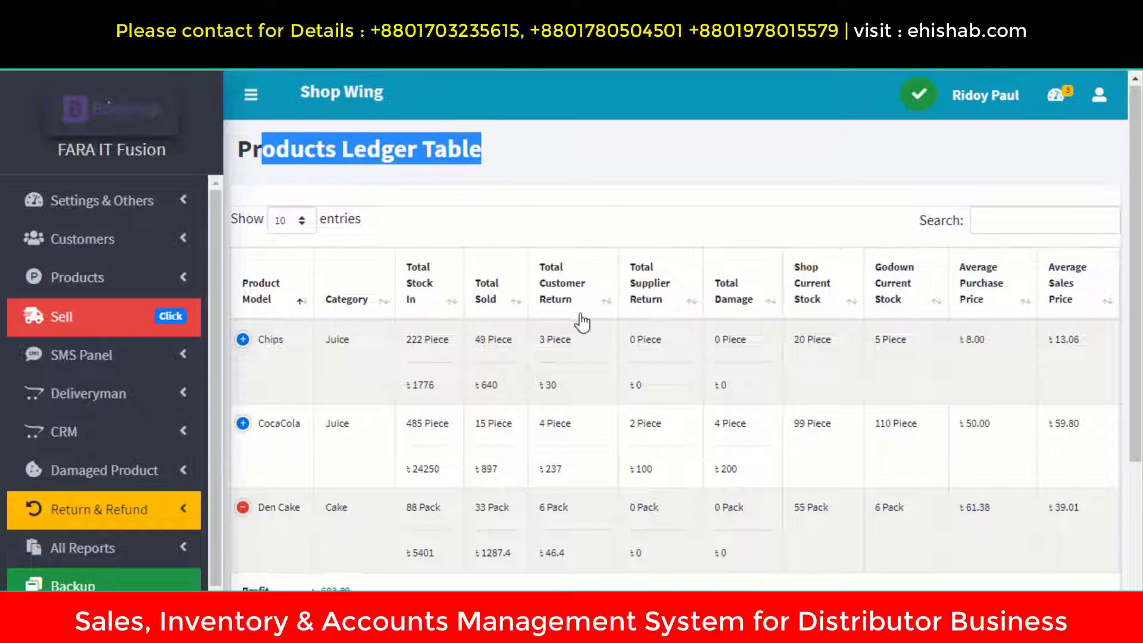
scroll(631, 386, "down", 4)
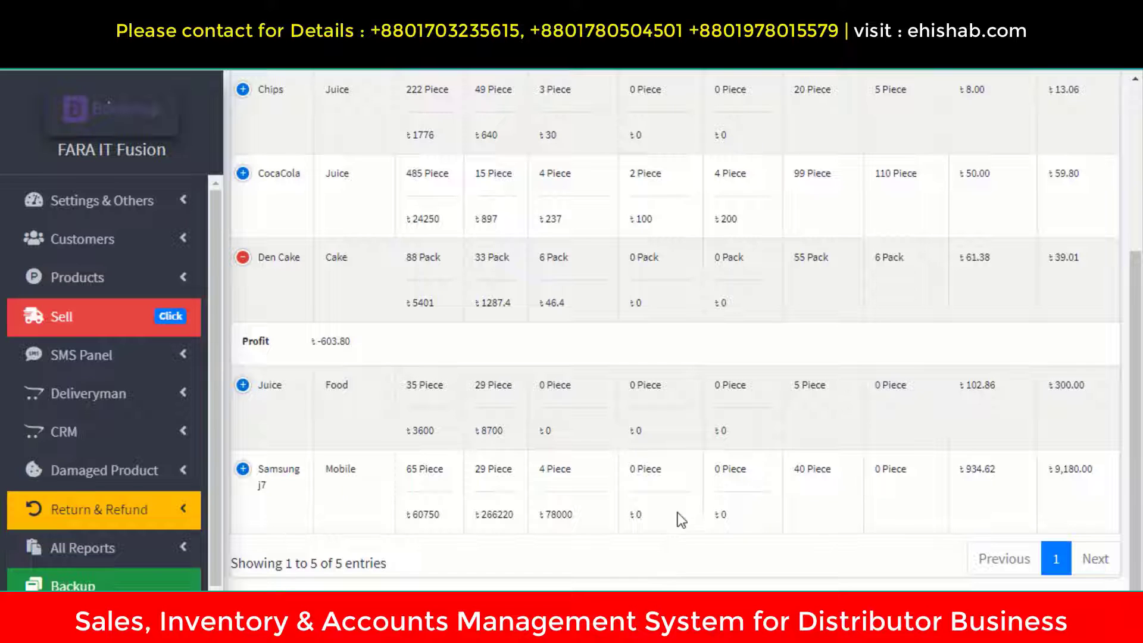
left_click(251, 260)
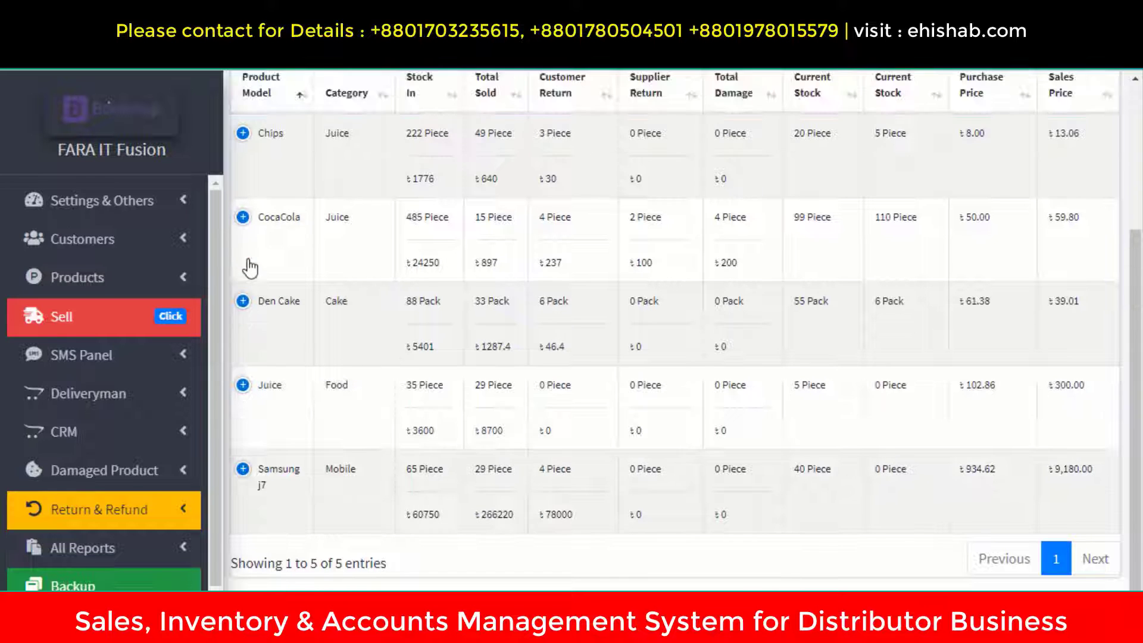
scroll(661, 356, "up", 3)
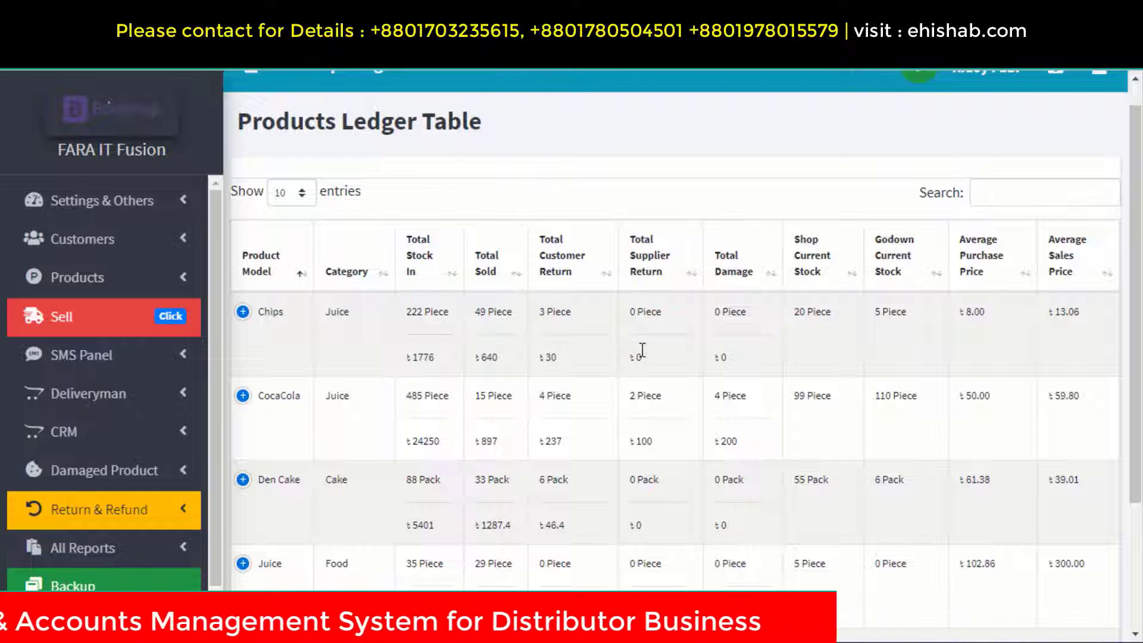
scroll(512, 459, "down", 3)
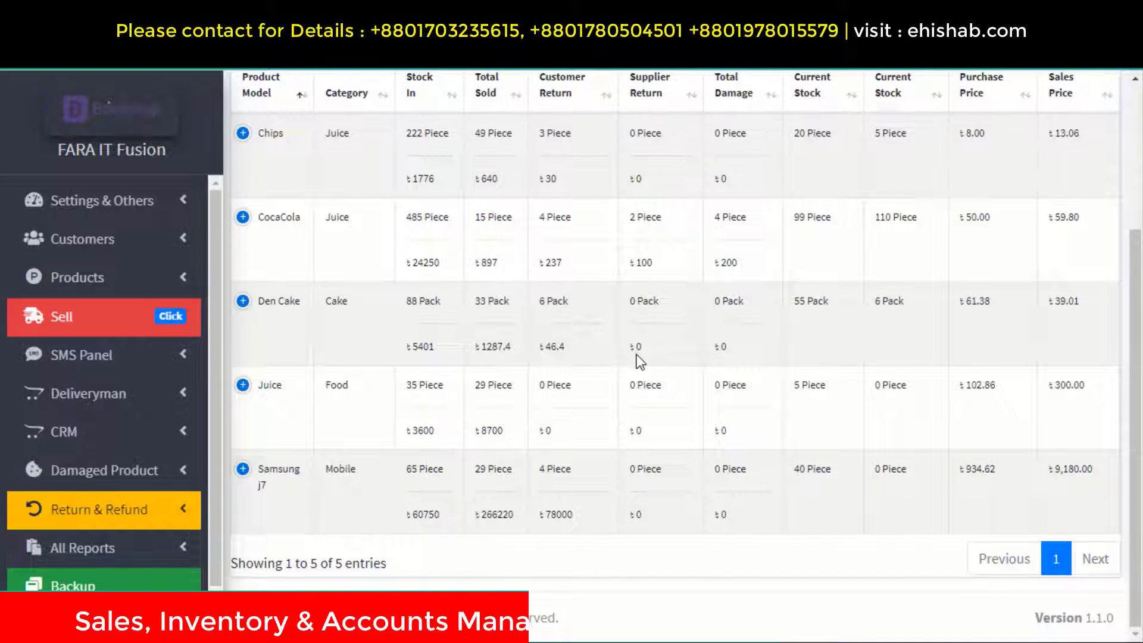
scroll(637, 355, "up", 3)
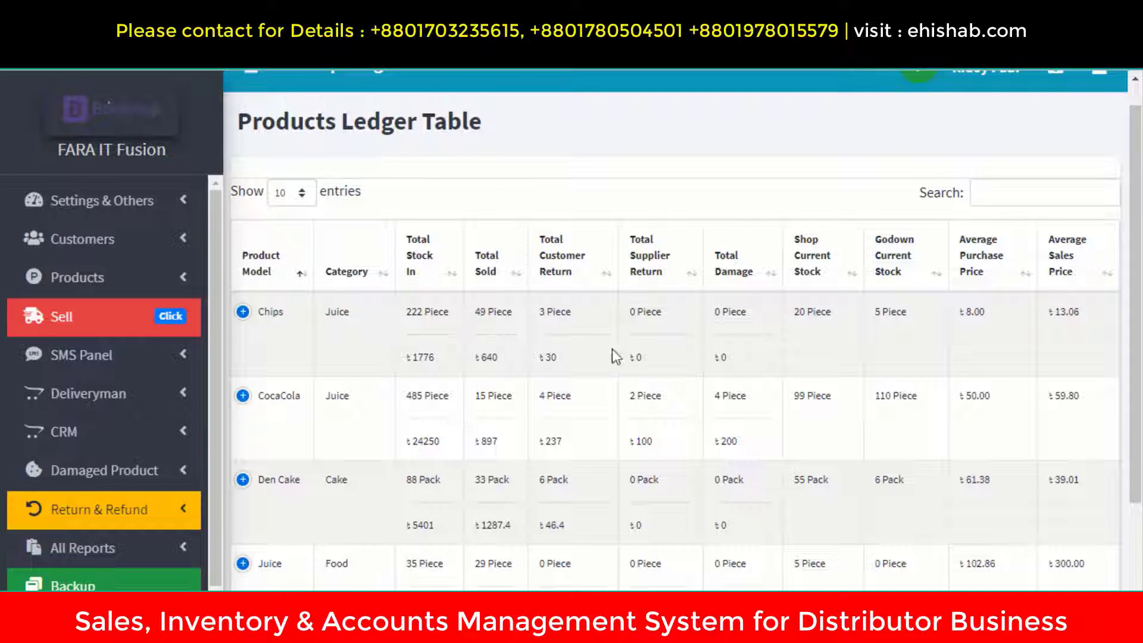
left_click(131, 286)
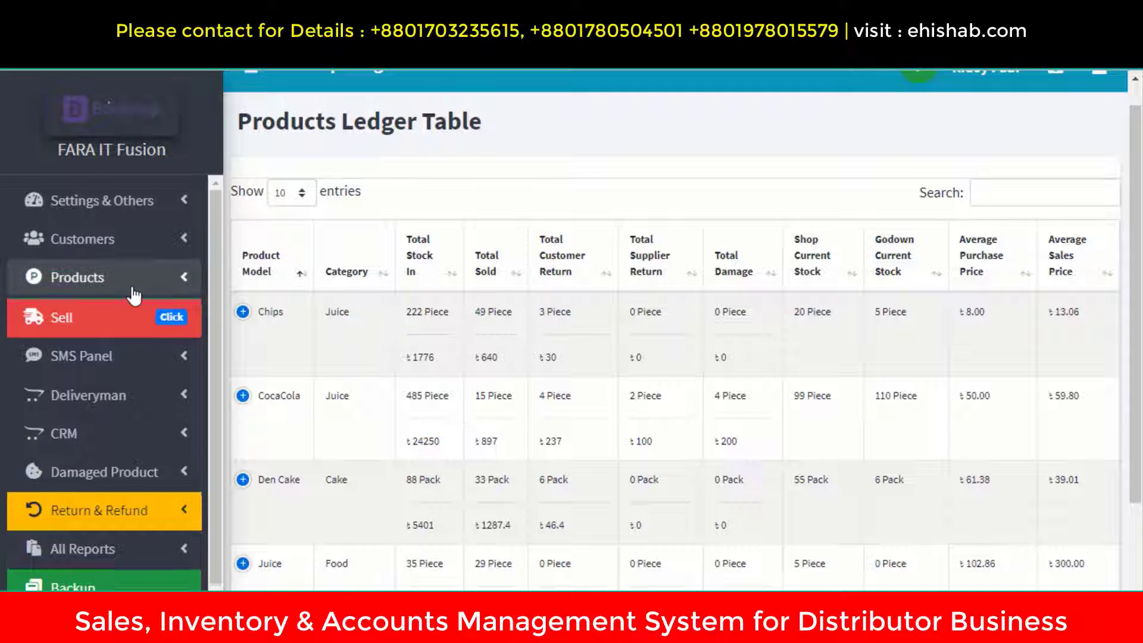
scroll(161, 453, "down", 3)
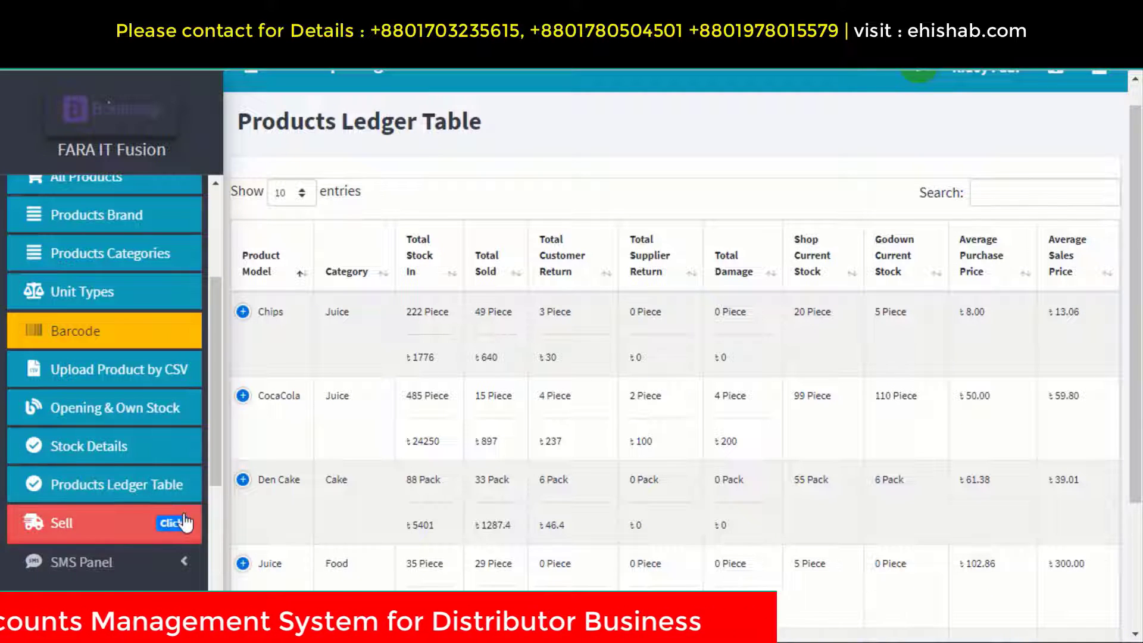
scroll(108, 218, "up", 1)
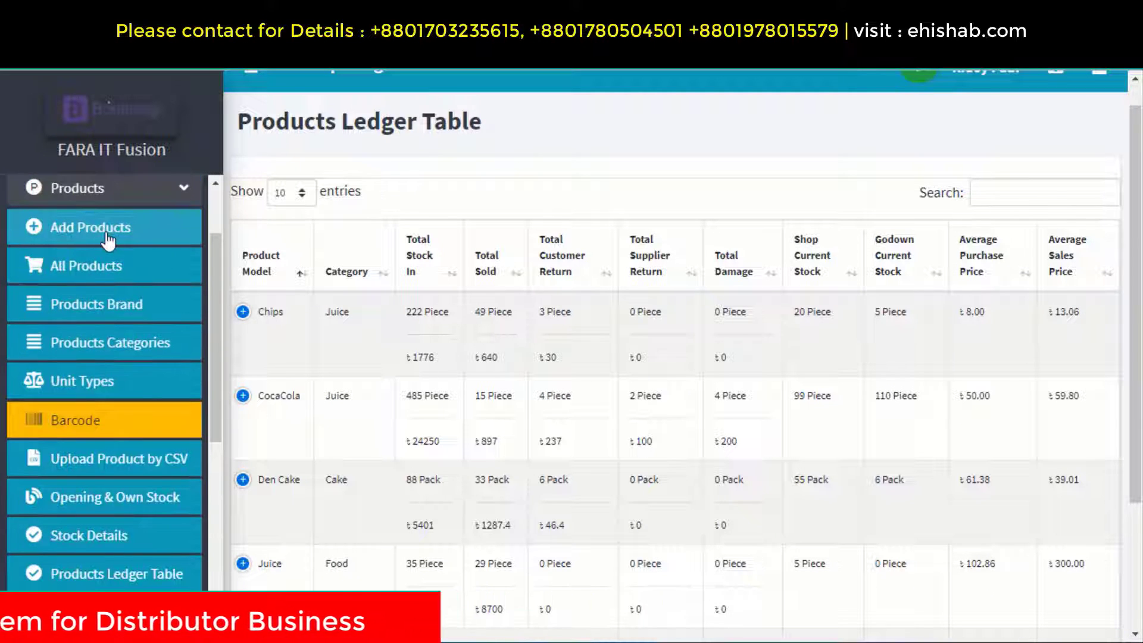
left_click(107, 198)
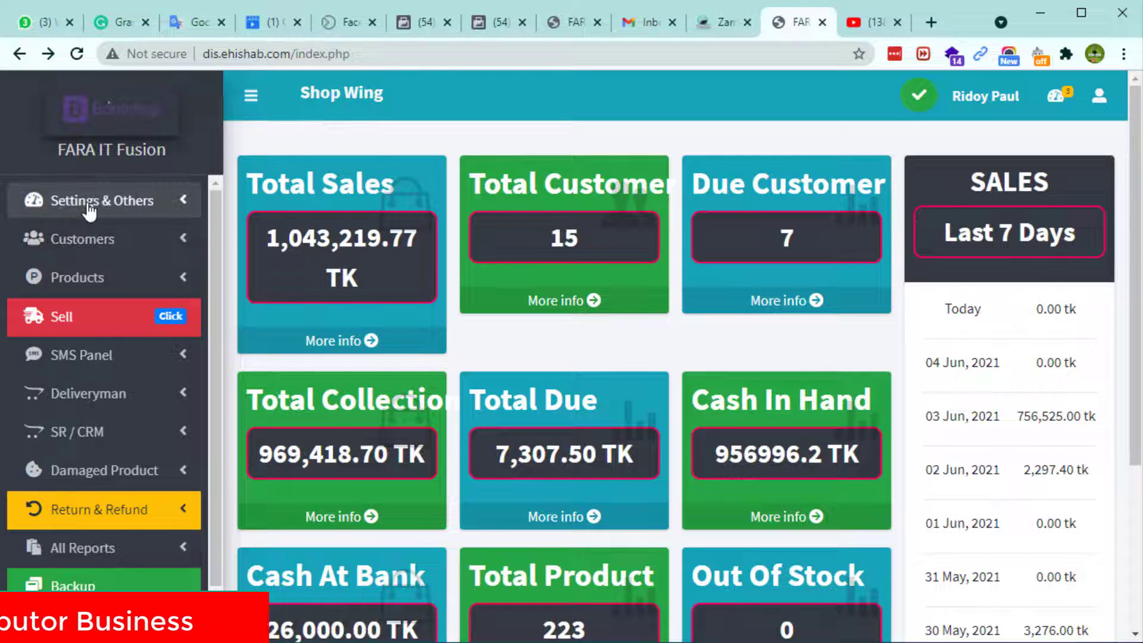
left_click(111, 291)
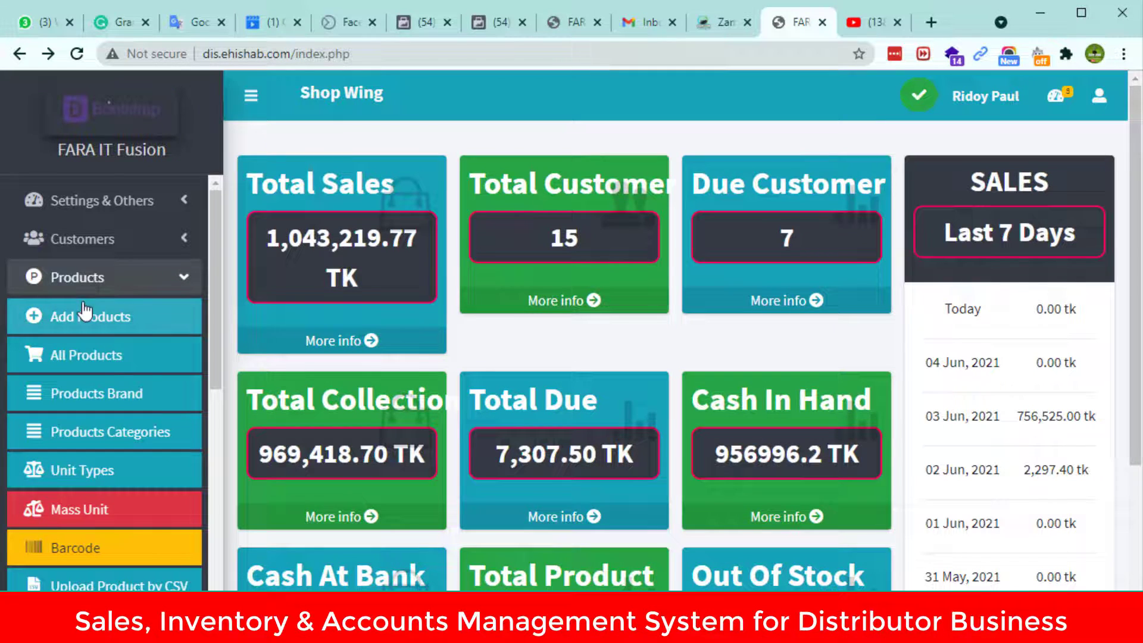
left_click(94, 289)
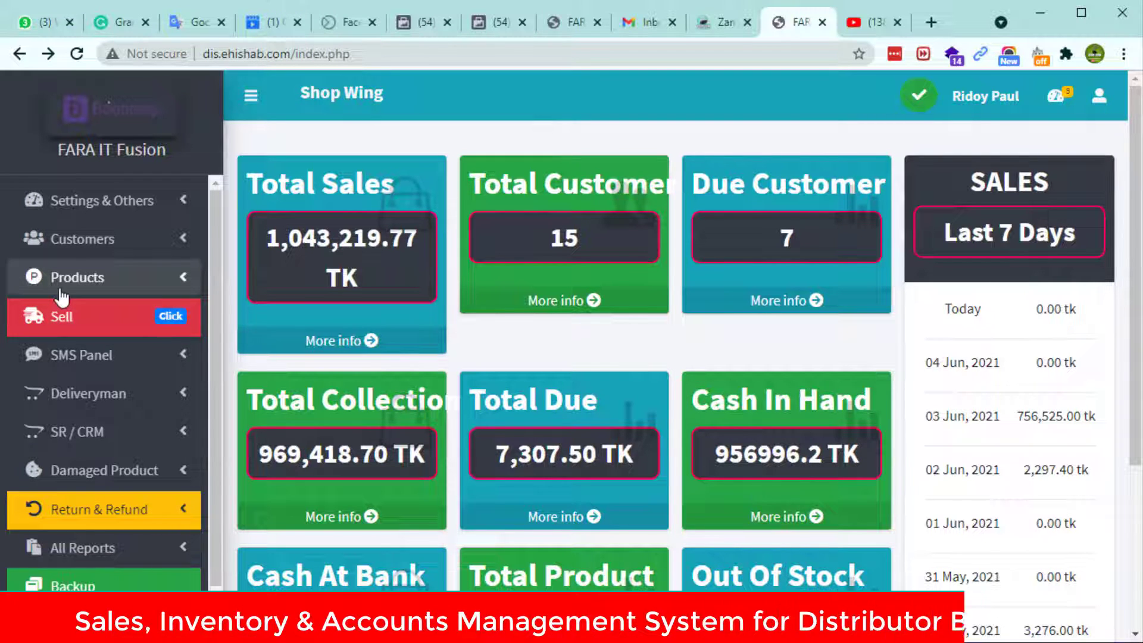
Step: Open the form for adding a product and look through its fields, from product name to production and expiry dates
left_click(107, 290)
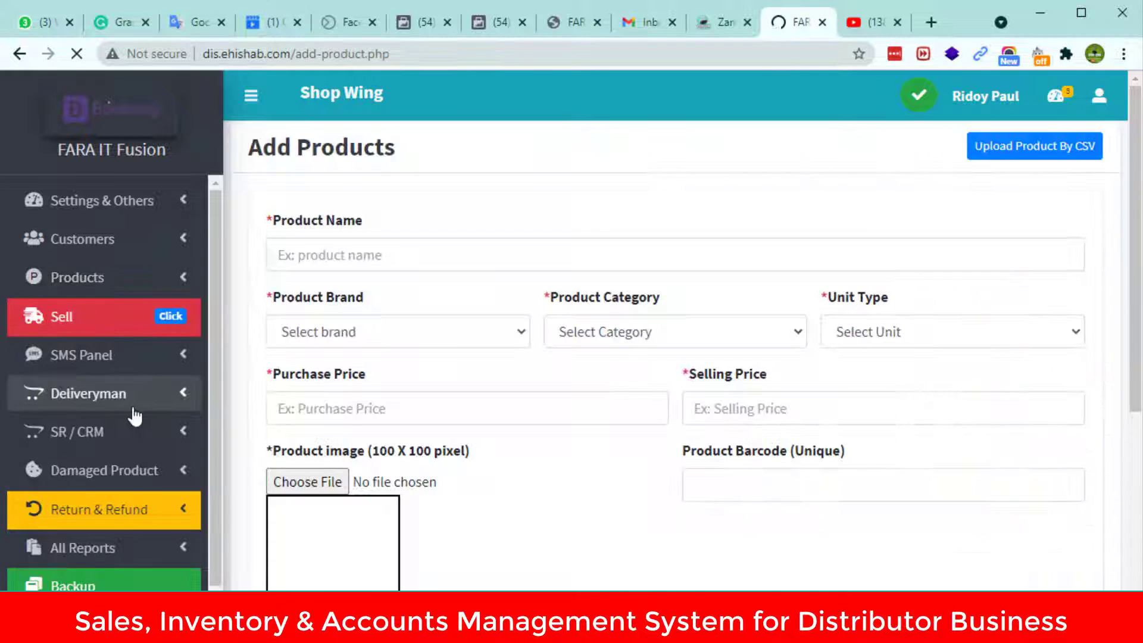
scroll(504, 366, "down", 6)
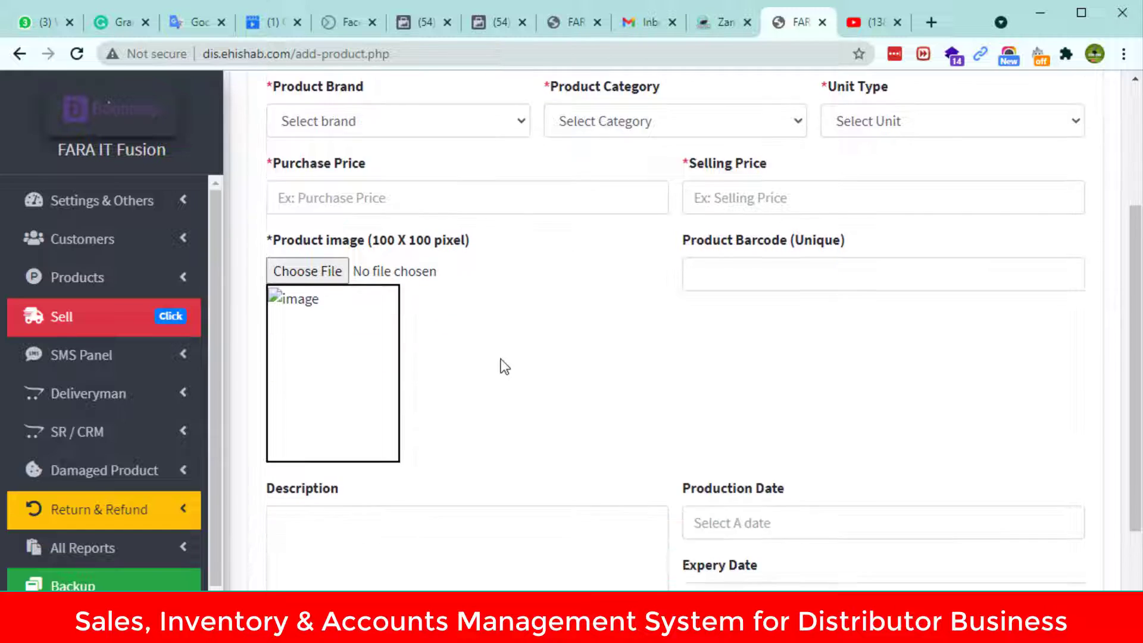
scroll(477, 449, "up", 6)
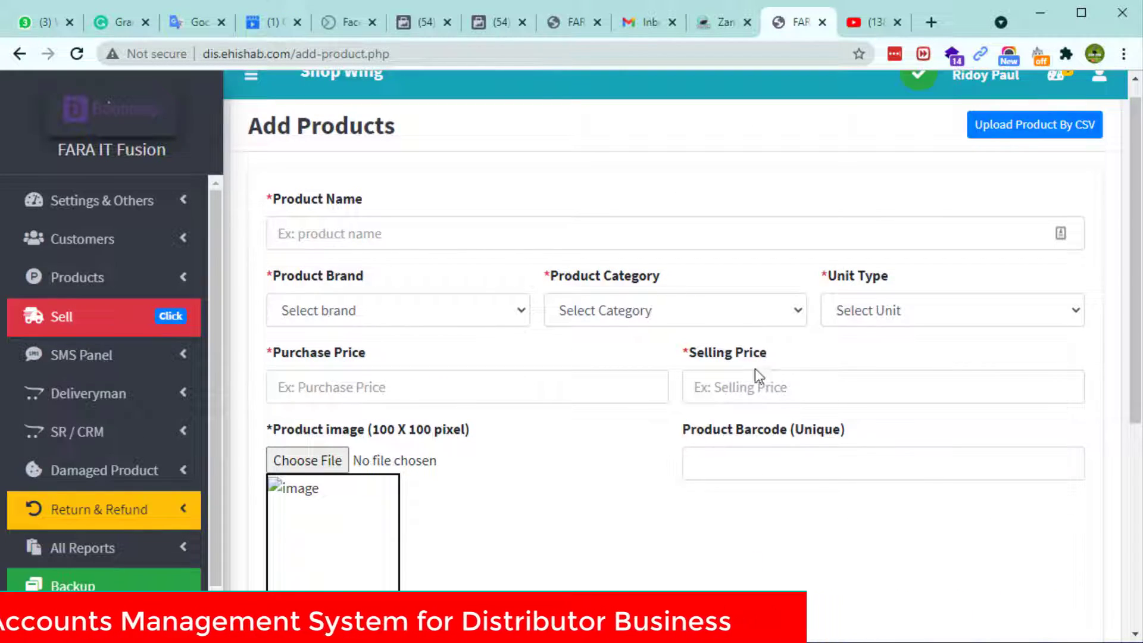
scroll(809, 492, "down", 4)
scroll(508, 395, "up", 3)
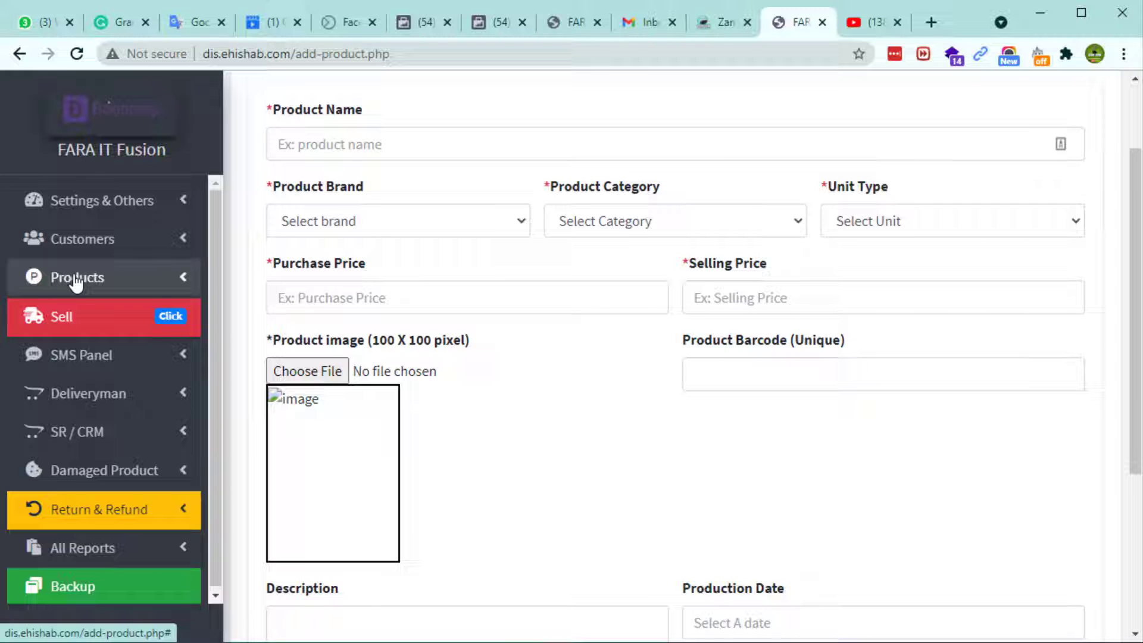
Step: Open a new sale and find Soyabean Oil 5 L among the products offered
left_click(87, 326)
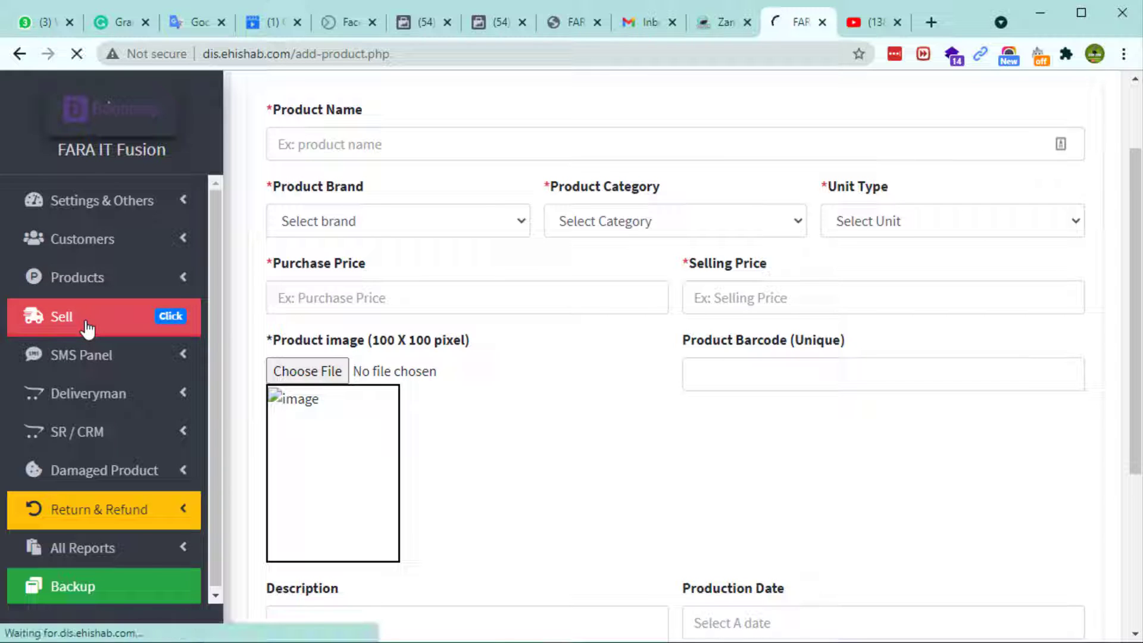
left_click(782, 212)
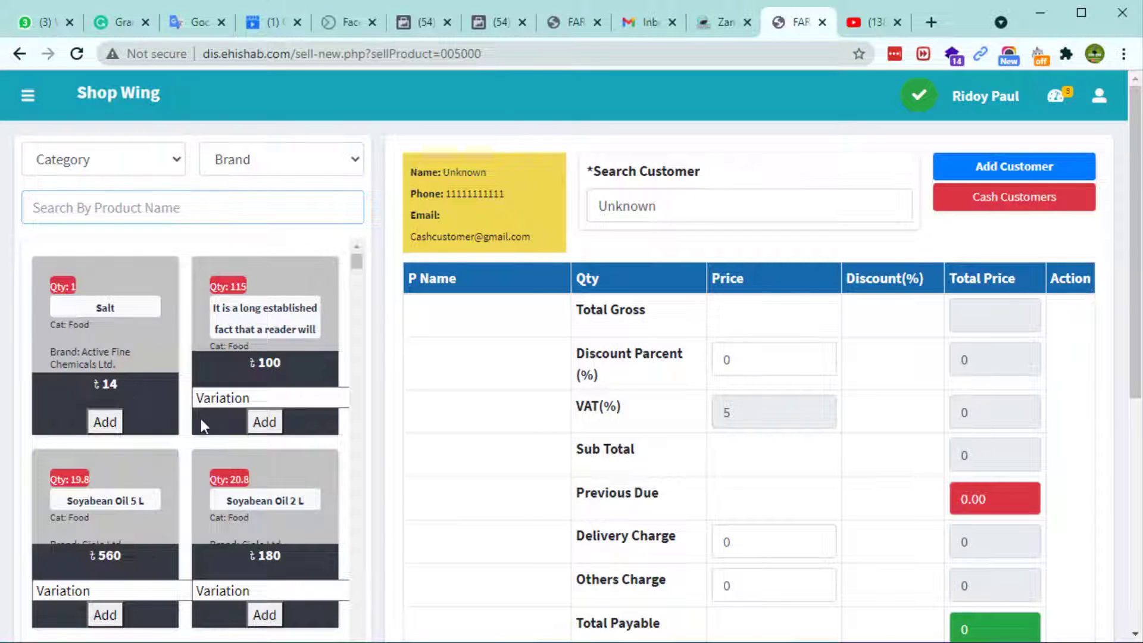
scroll(142, 377, "down", 4)
scroll(352, 379, "up", 2)
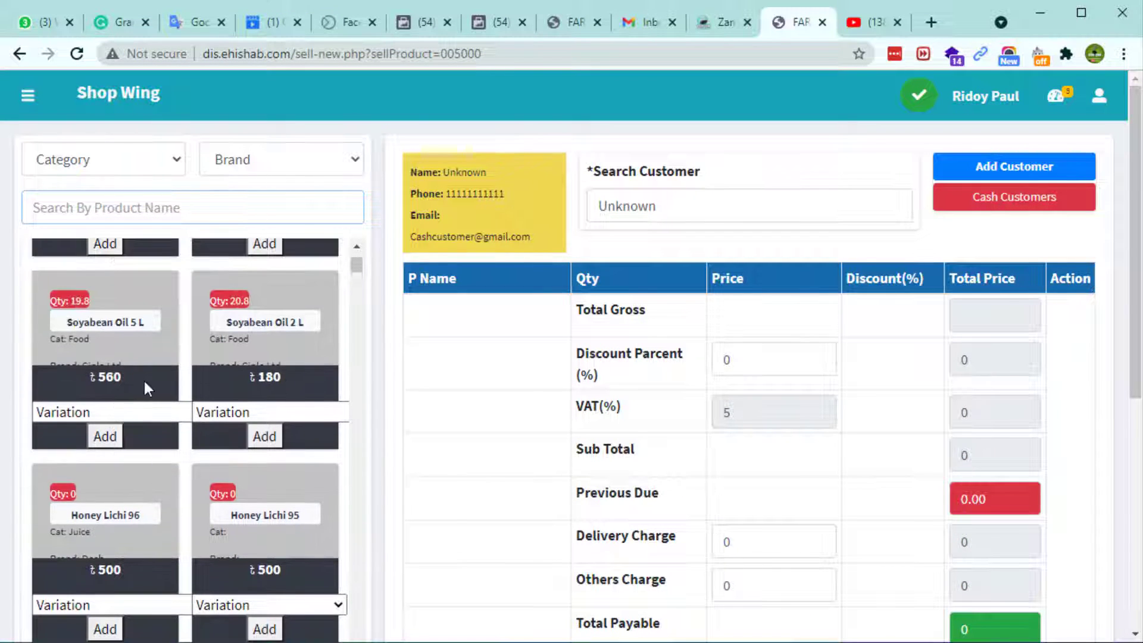
scroll(144, 388, "up", 1)
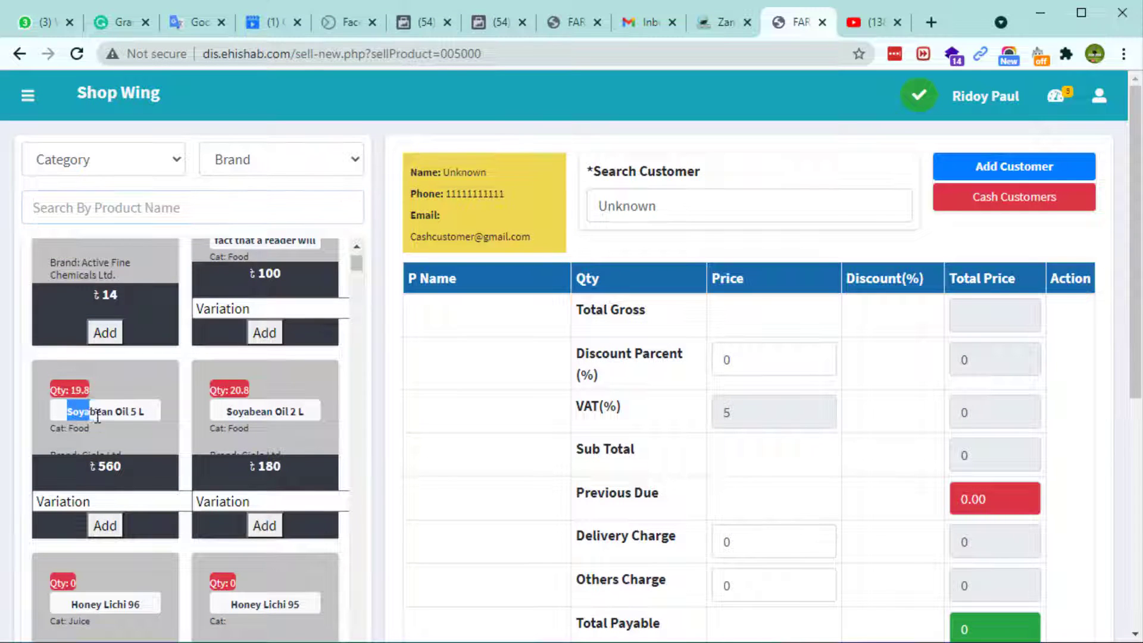
left_click(142, 415)
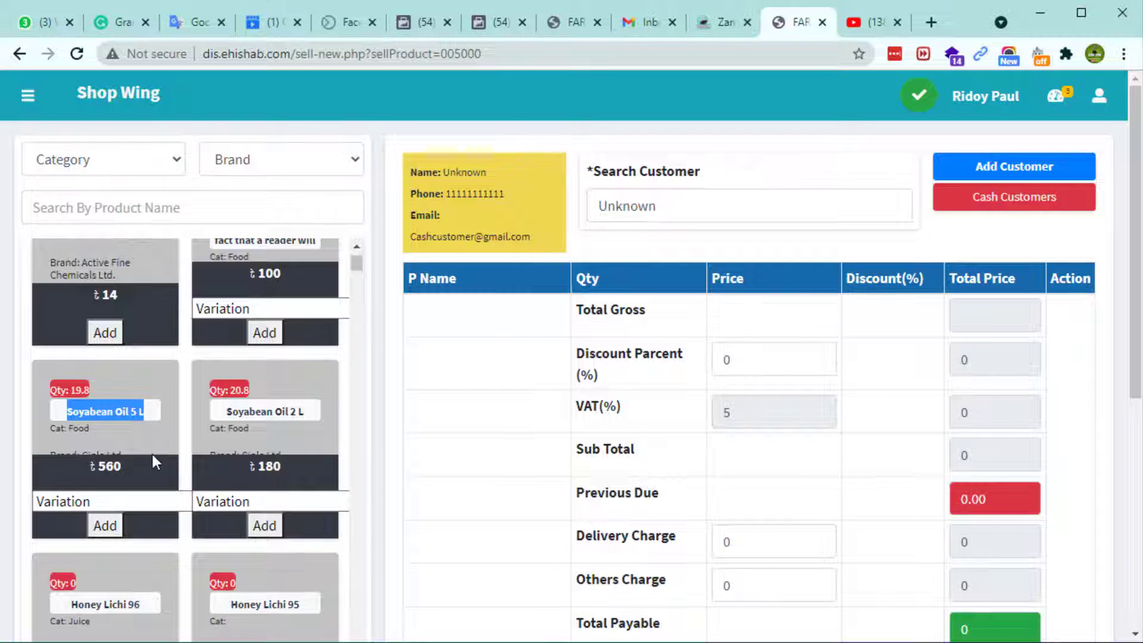
Step: Choose the variation Cartoon (1 Cartoon = 4 Piece) for Soyabean Oil 5 L and add the product to the sale
scroll(154, 462, "down", 1)
left_click(145, 413)
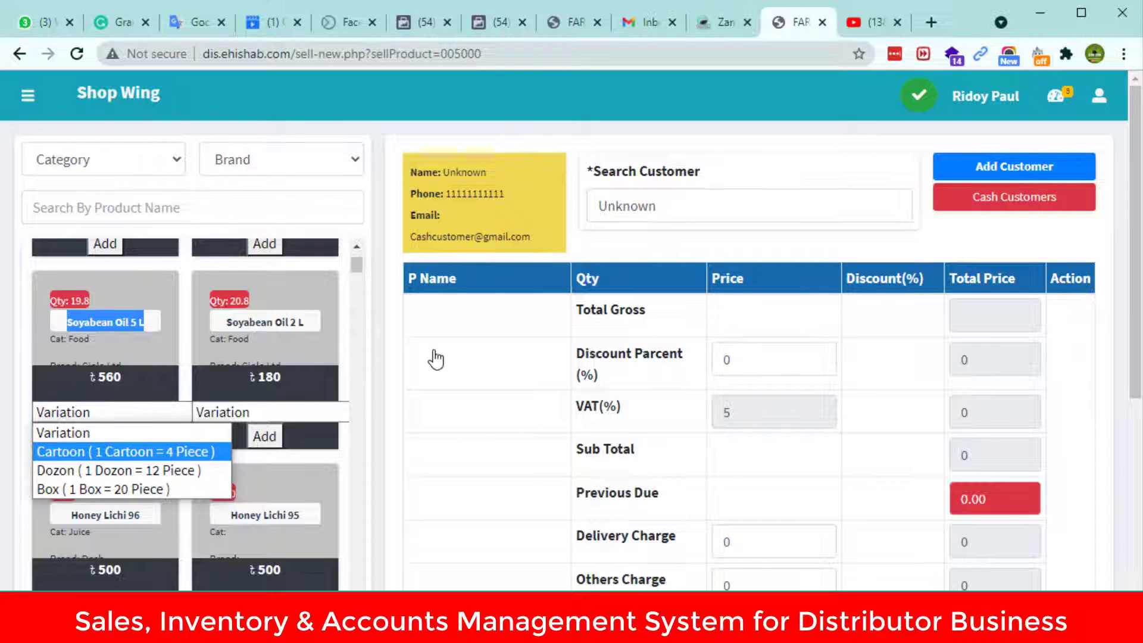
left_click(109, 408)
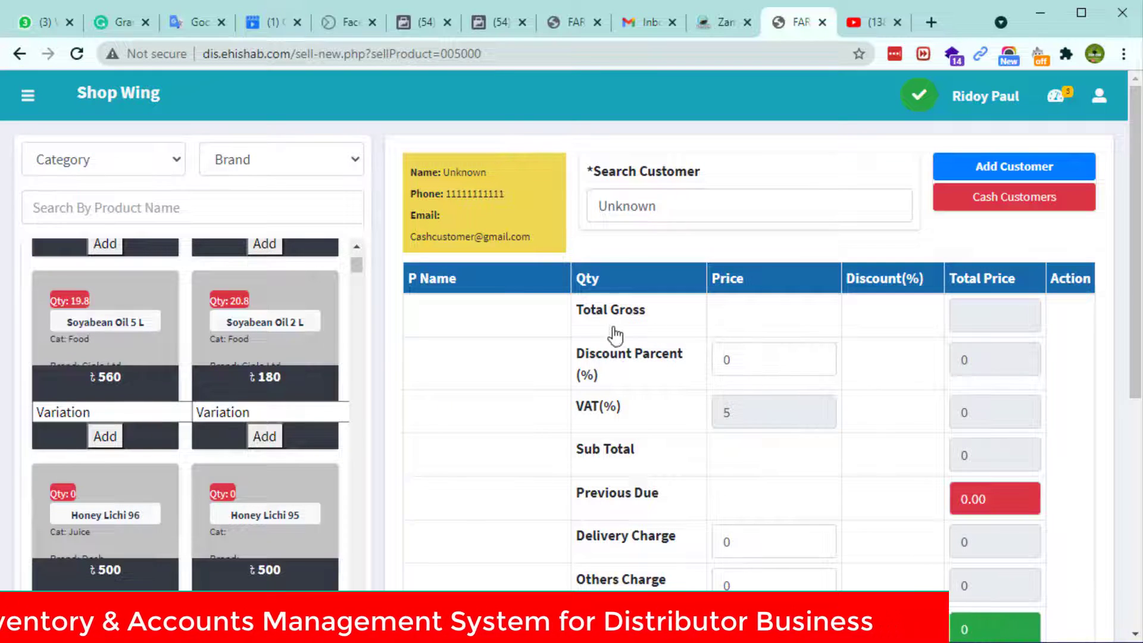
left_click(124, 412)
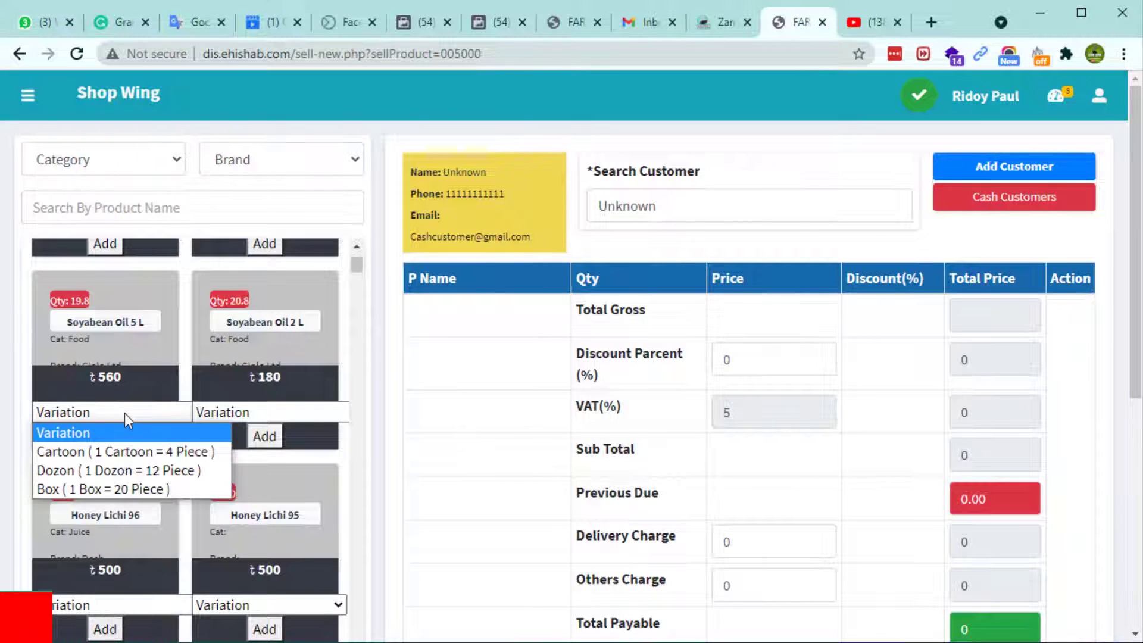
left_click(148, 451)
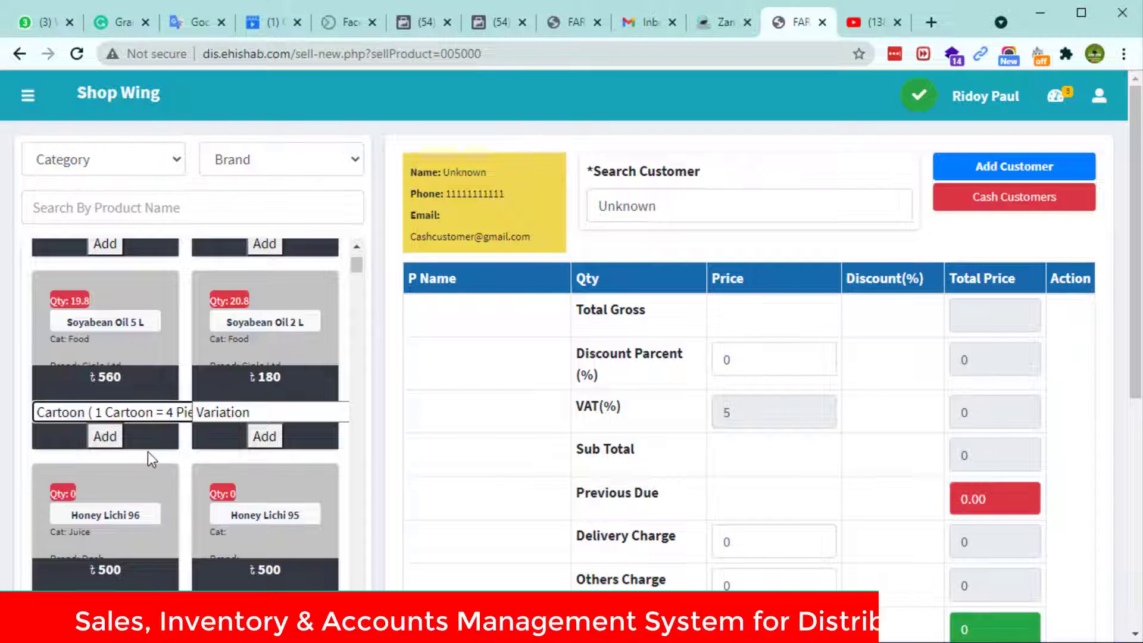
left_click(105, 437)
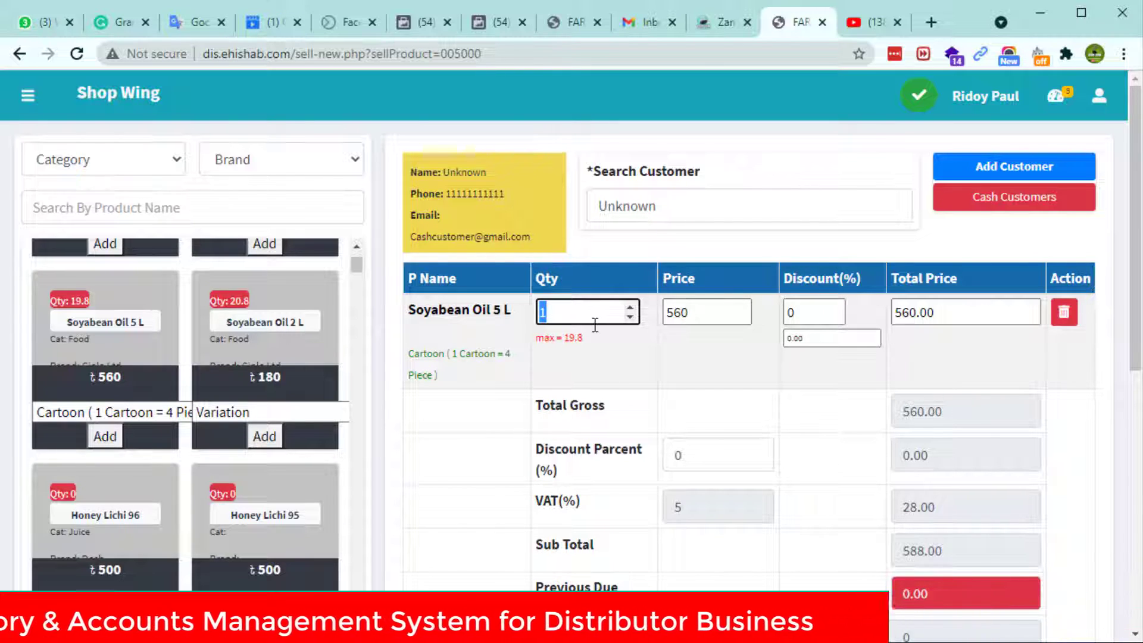
Step: Set the quantity of Soyabean Oil 5 L in the sale to 4, and change it to 5
left_click(542, 313)
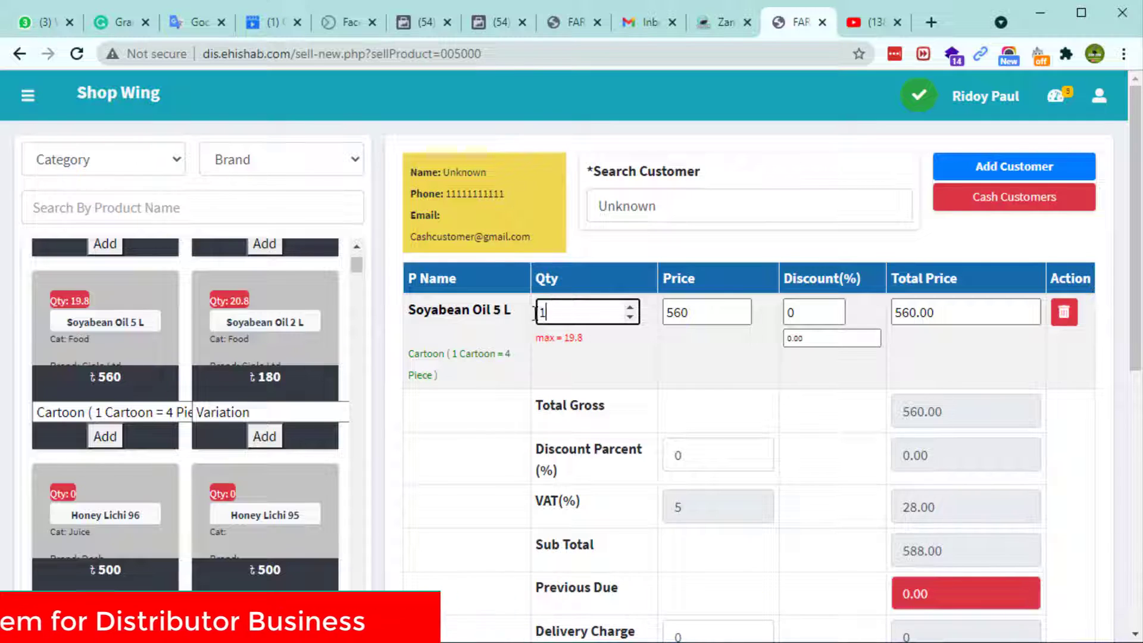
double_click(567, 312)
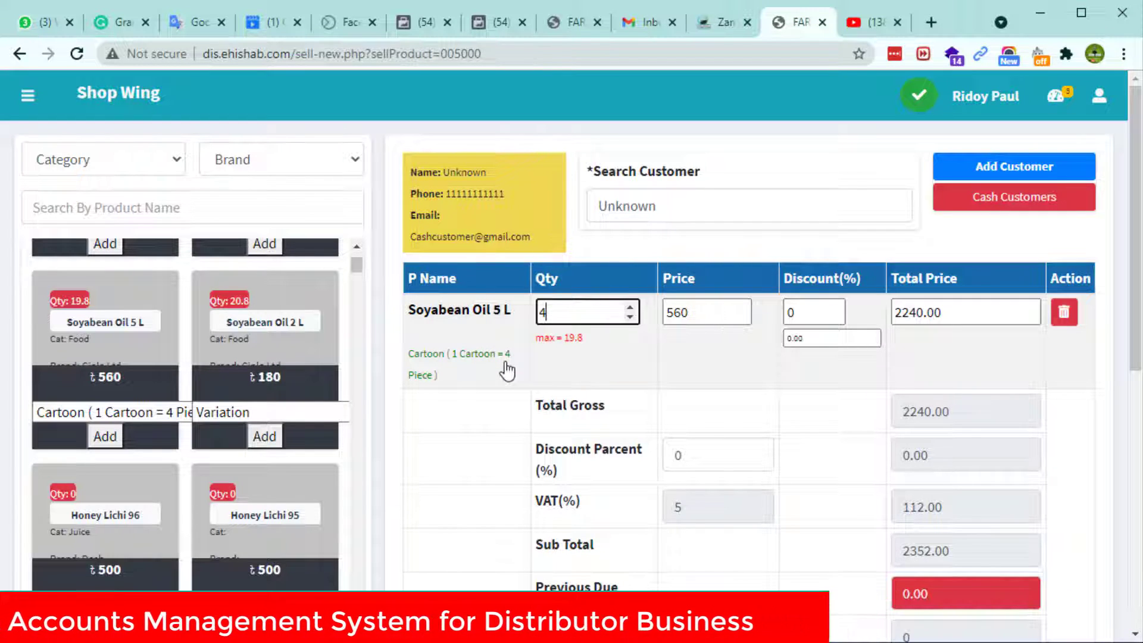
double_click(542, 311)
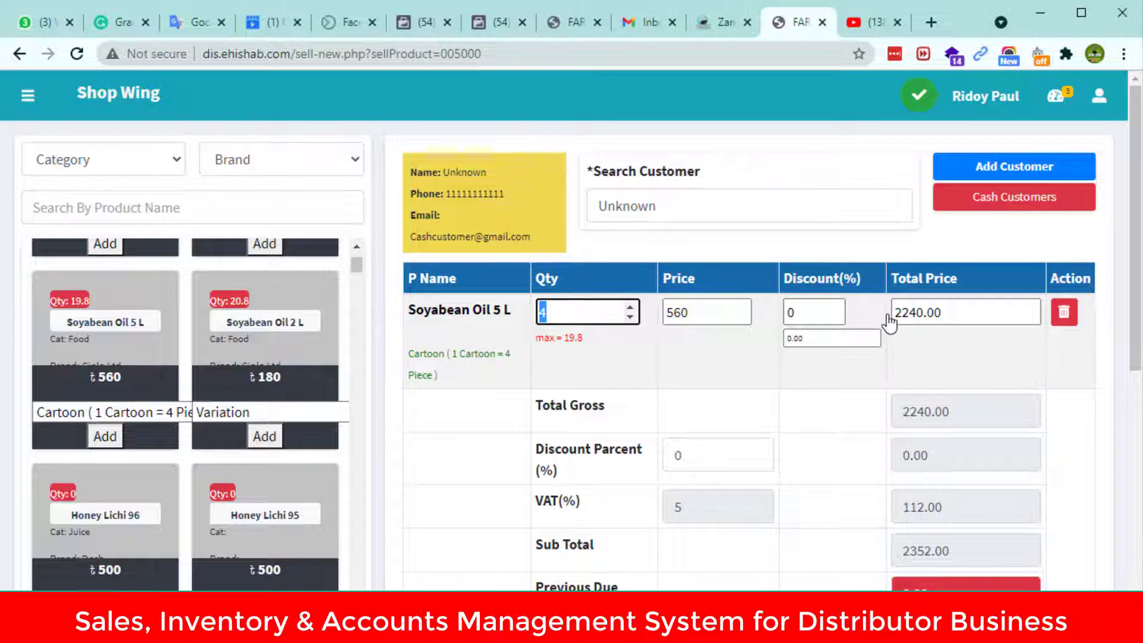
type("5")
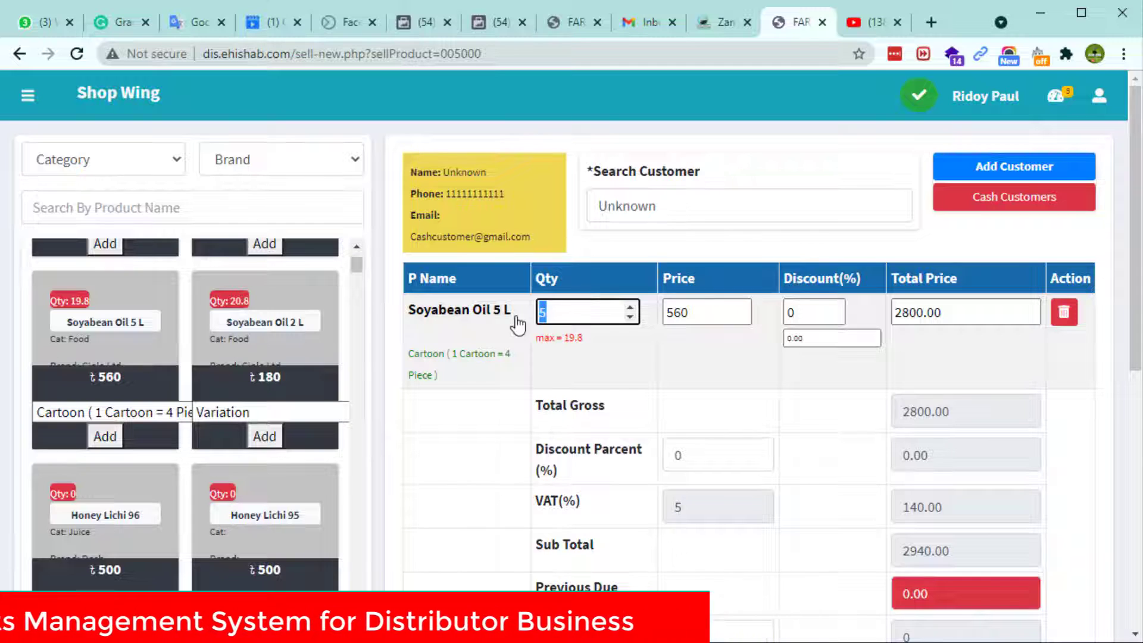
Step: Apply a 5% discount to the Soyabean Oil 5 L line in the sale
left_click(569, 315)
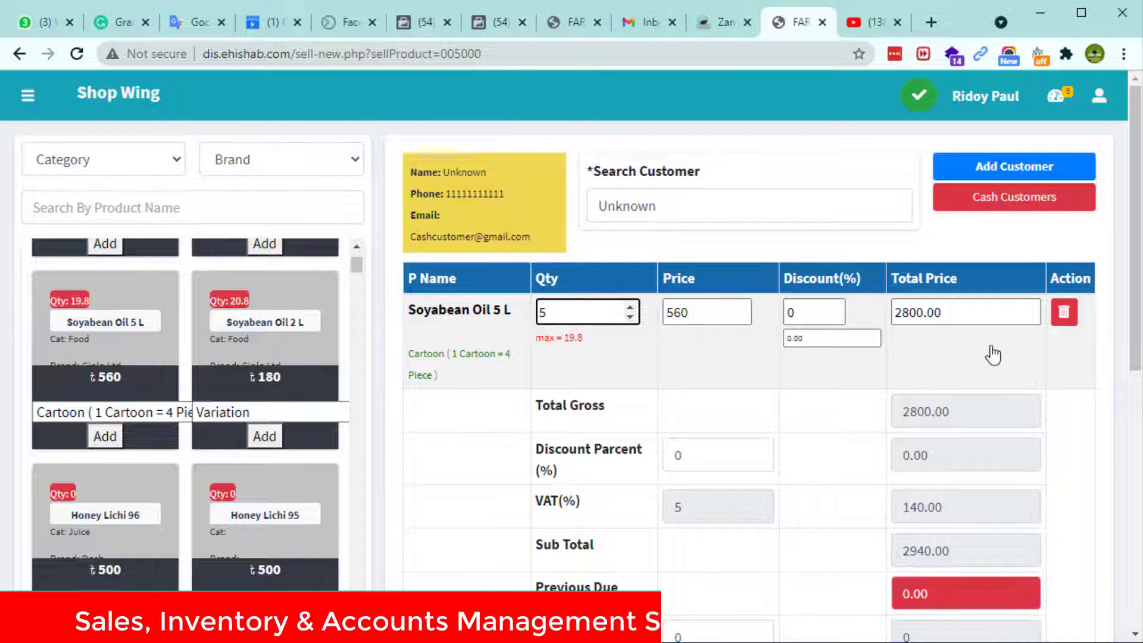
scroll(602, 426, "down", 3)
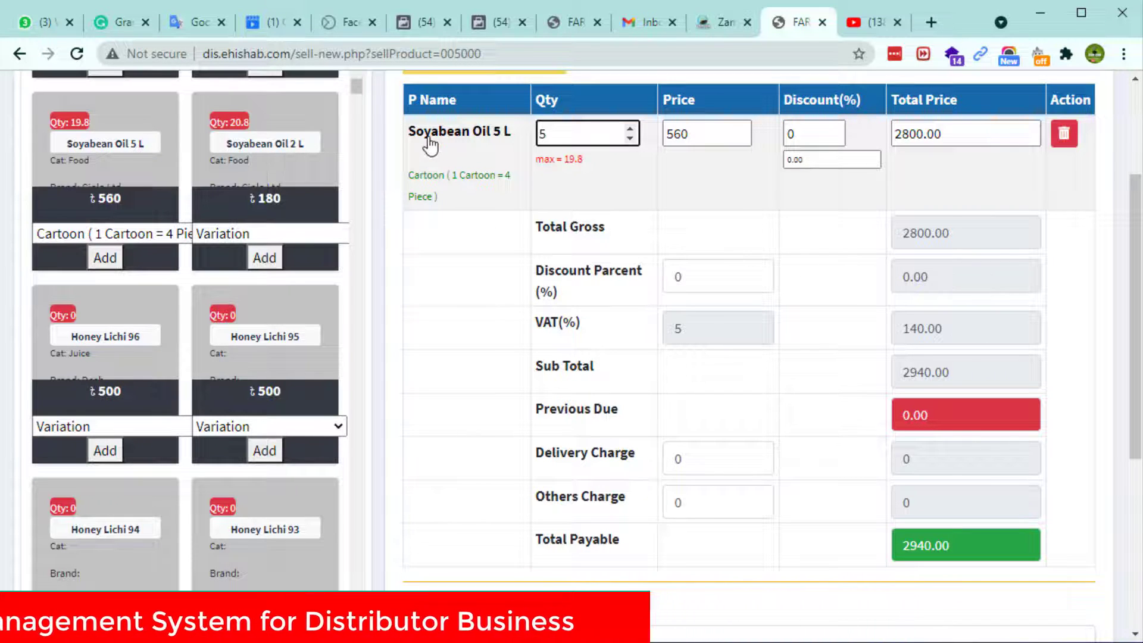
left_click(804, 133)
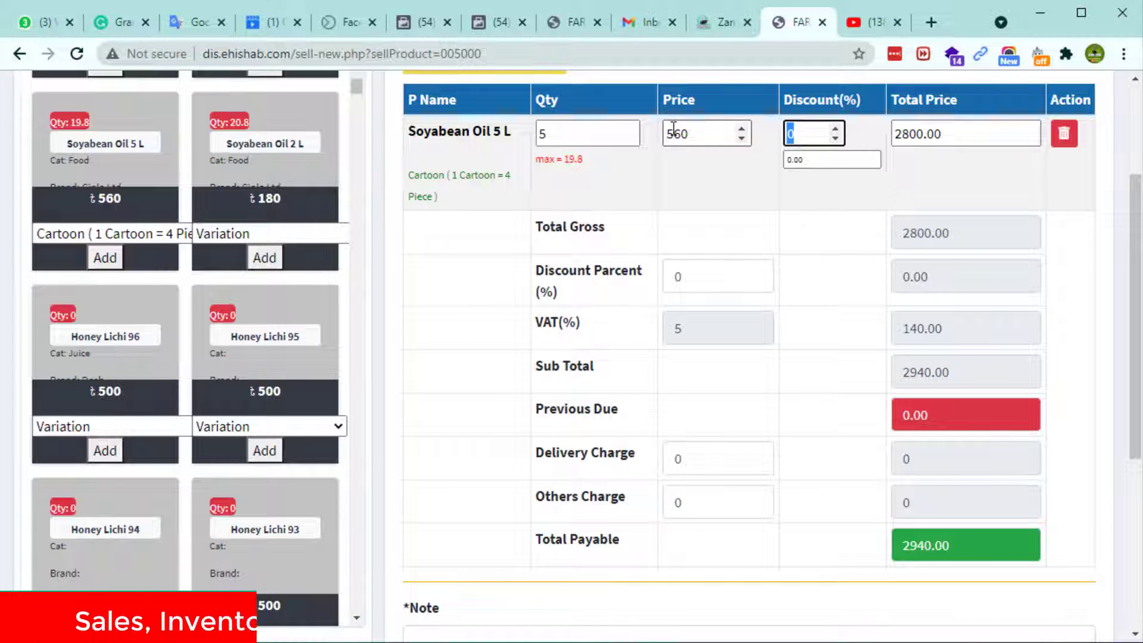
type("5")
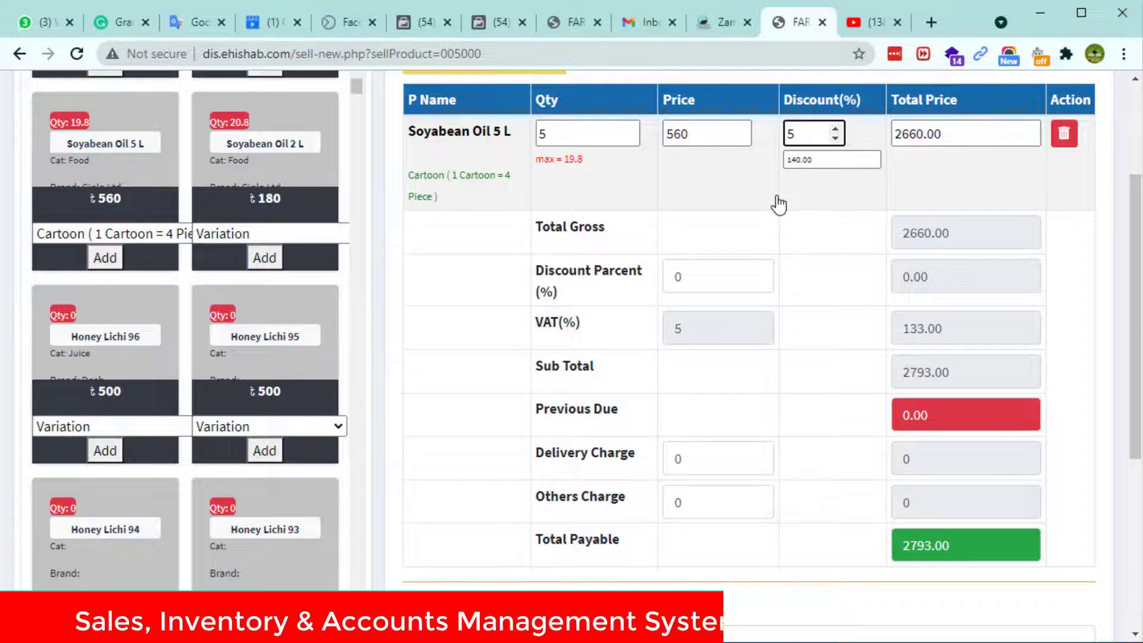
Step: Check the sale's discount amount, line total, delivery charge and others charge, and complete the sale with full payment
left_click_drag(802, 133, 762, 134)
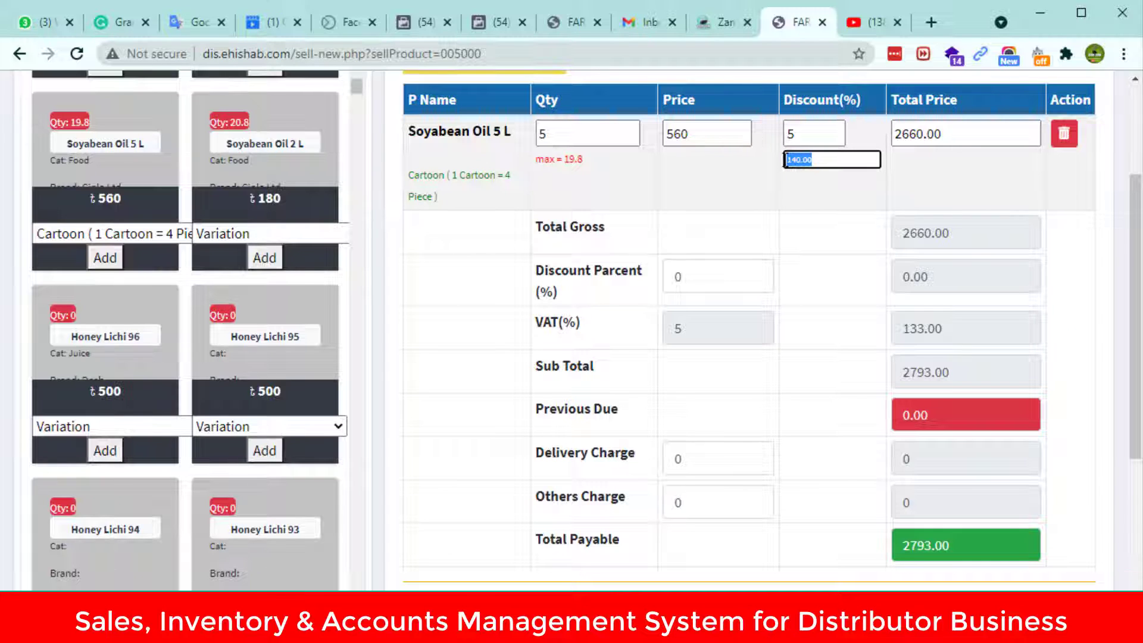
left_click_drag(955, 134, 883, 137)
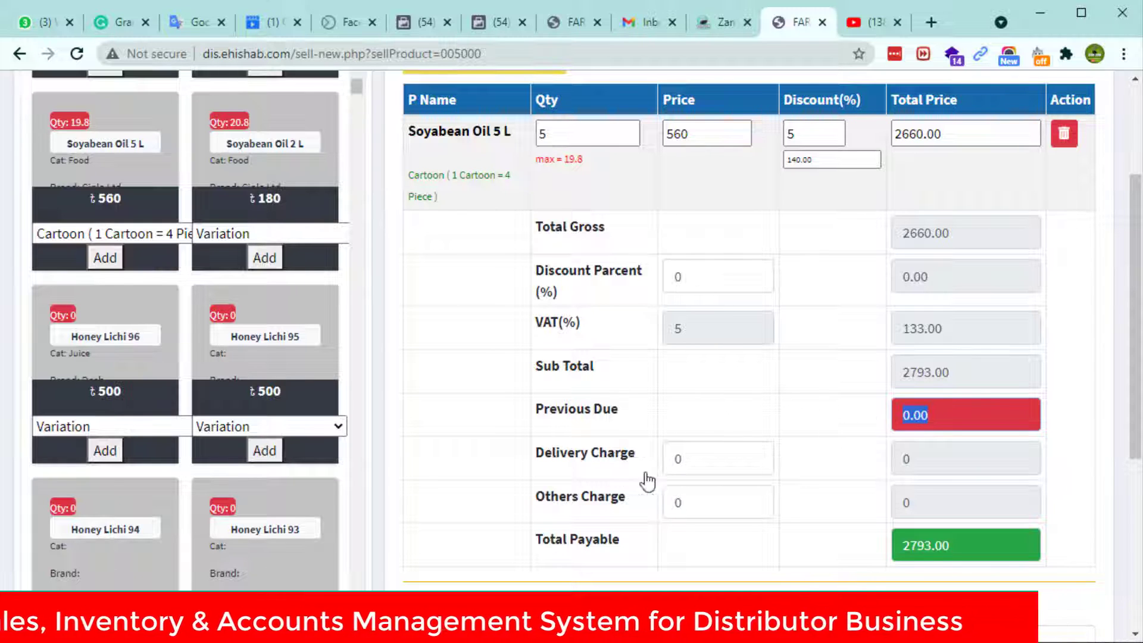
left_click_drag(740, 467, 635, 469)
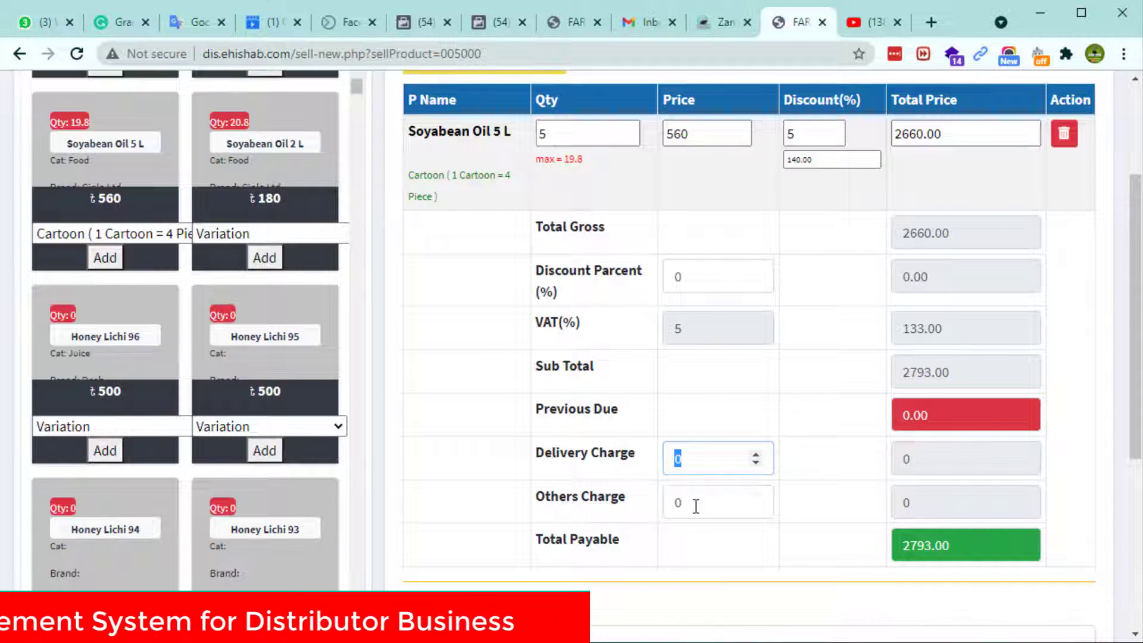
left_click_drag(694, 505, 620, 512)
scroll(694, 497, "down", 3)
scroll(699, 504, "down", 2)
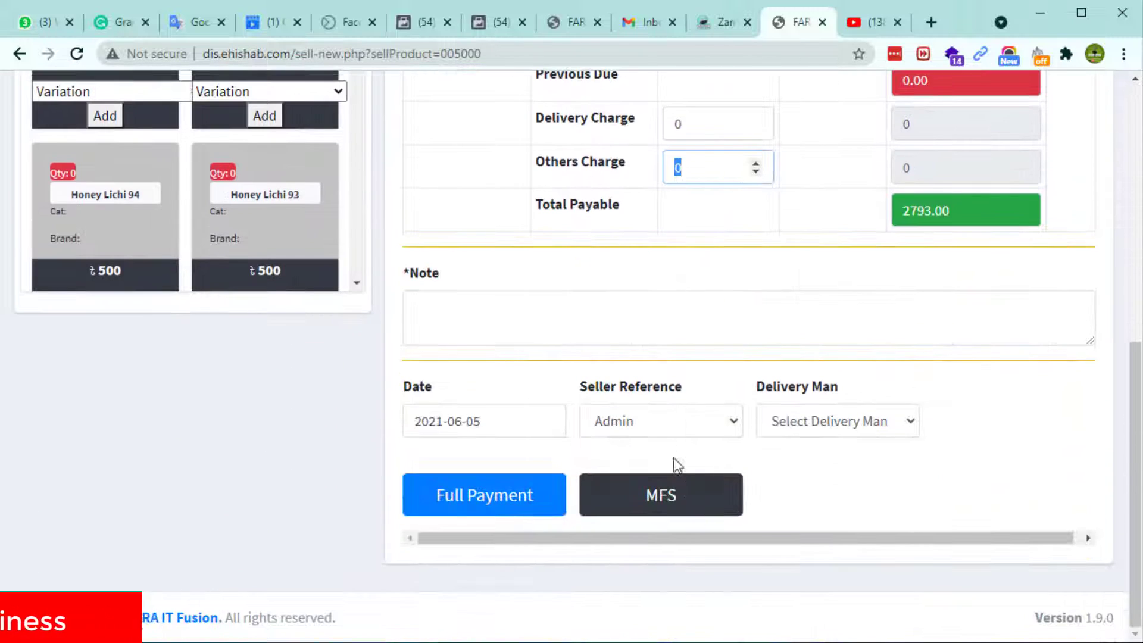
left_click(612, 286)
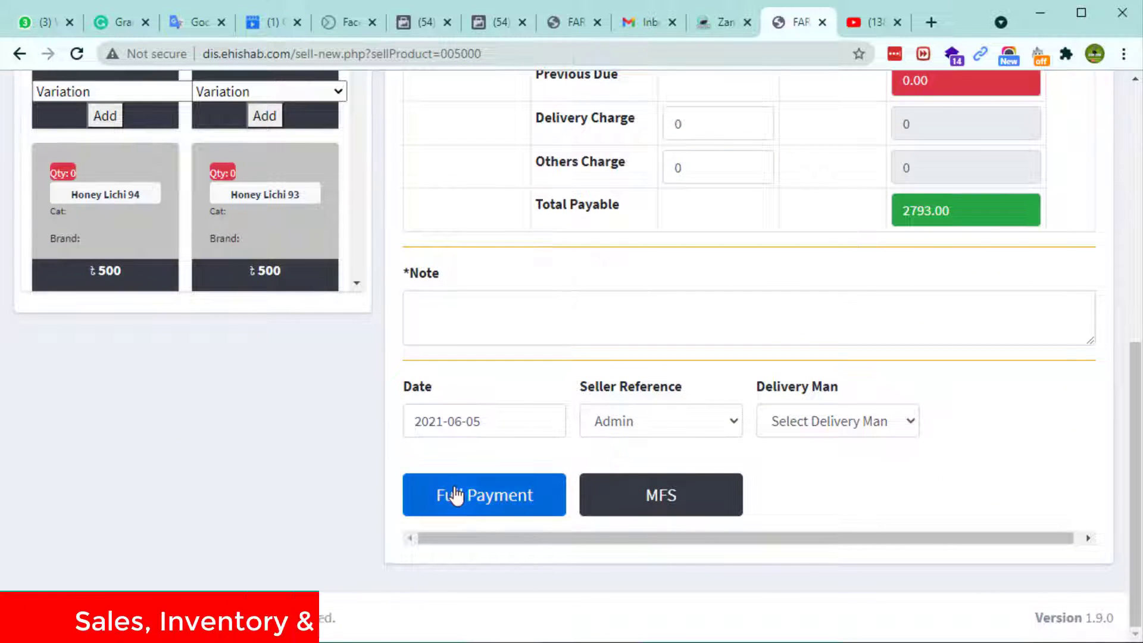
left_click(493, 509)
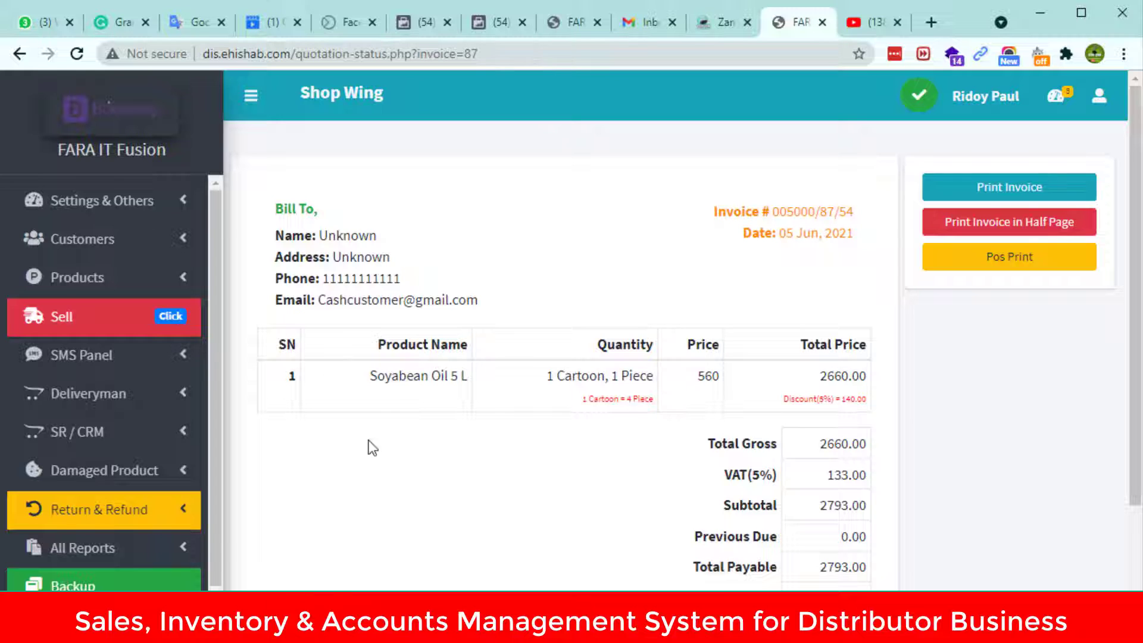
Step: Examine the sale's invoice, including the quantity in cartons and pieces, the discount, the totals and the payment method
scroll(533, 506, "down", 1)
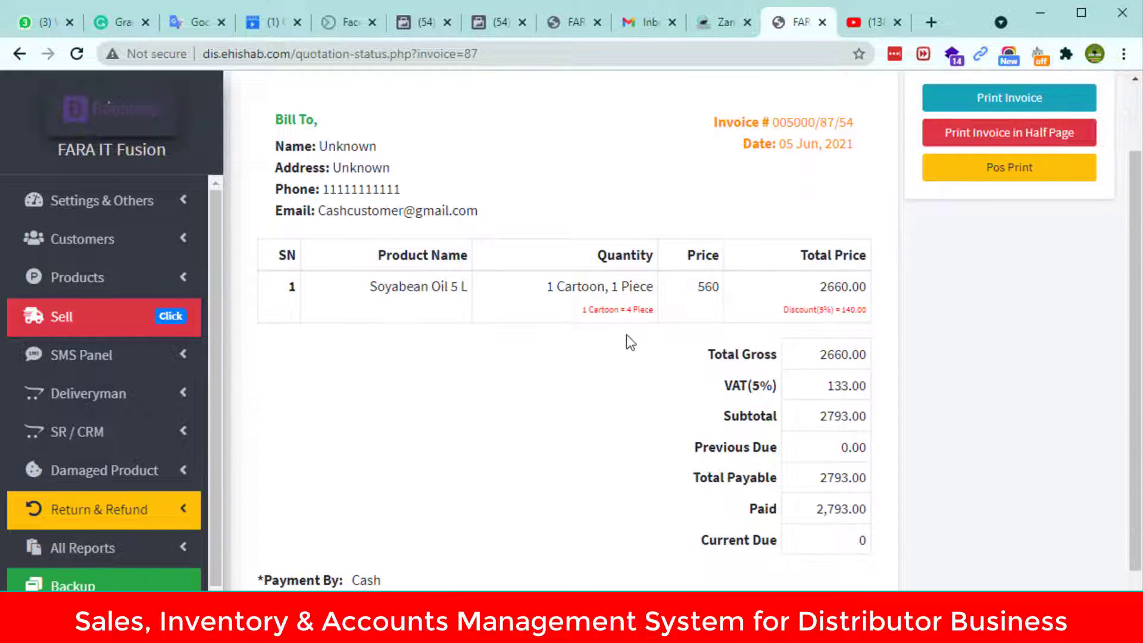
triple_click(572, 289)
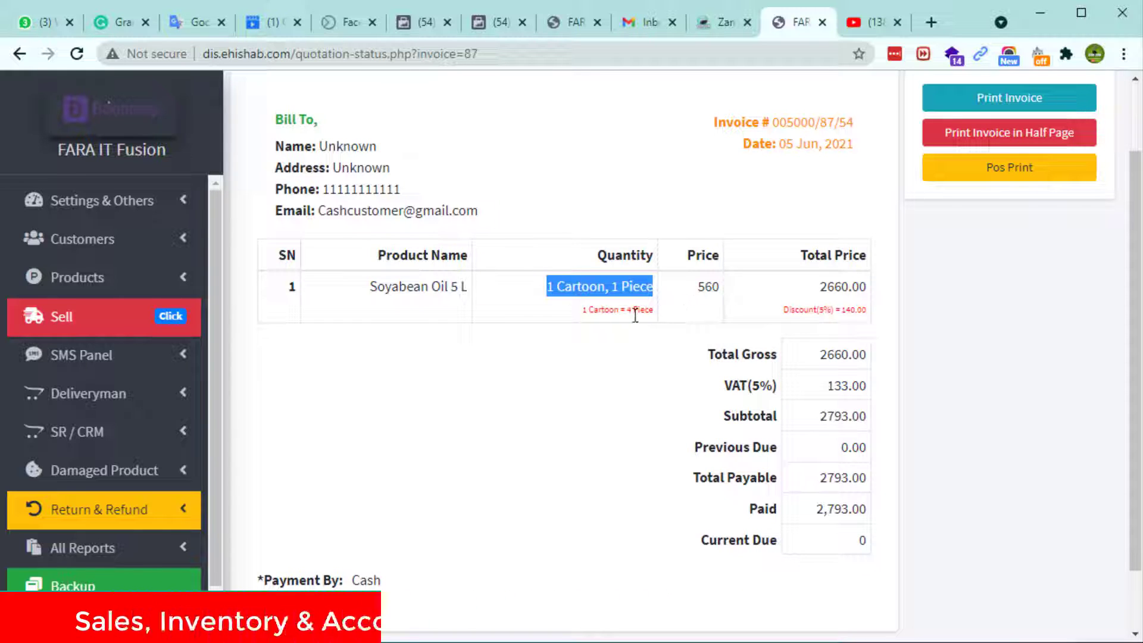
left_click_drag(621, 309, 652, 313)
left_click(661, 316)
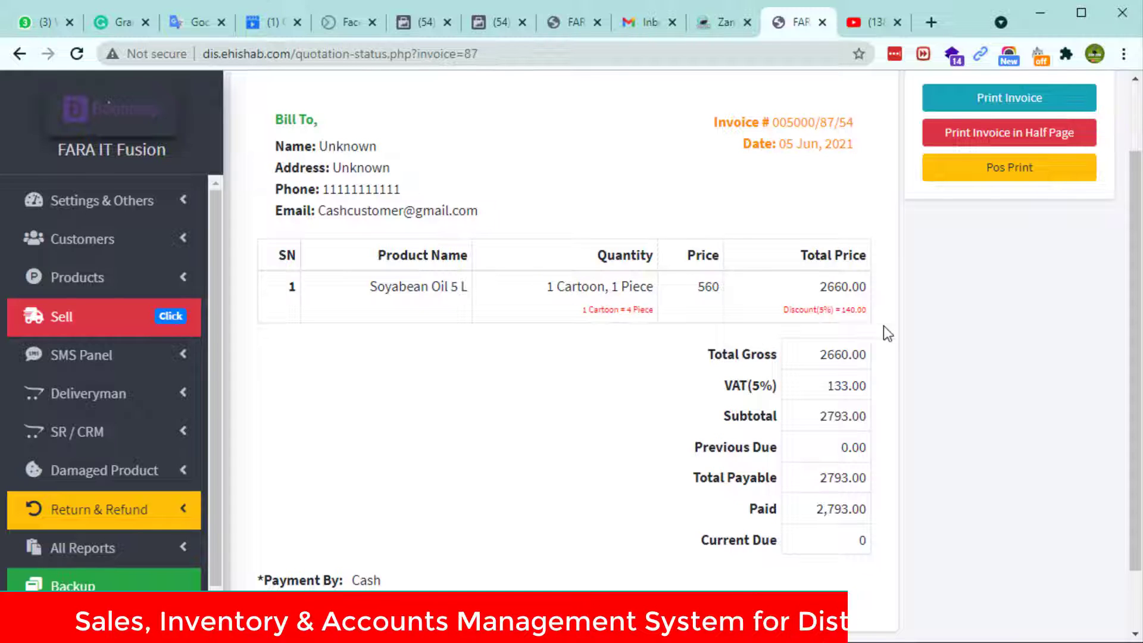
scroll(823, 480, "down", 1)
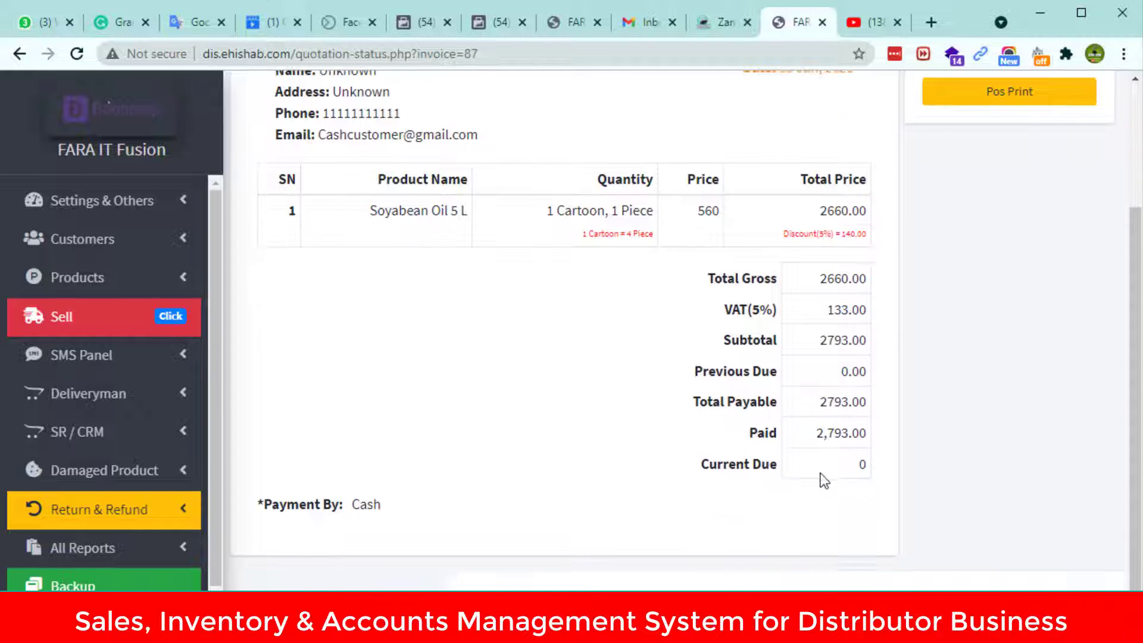
scroll(811, 387, "up", 2)
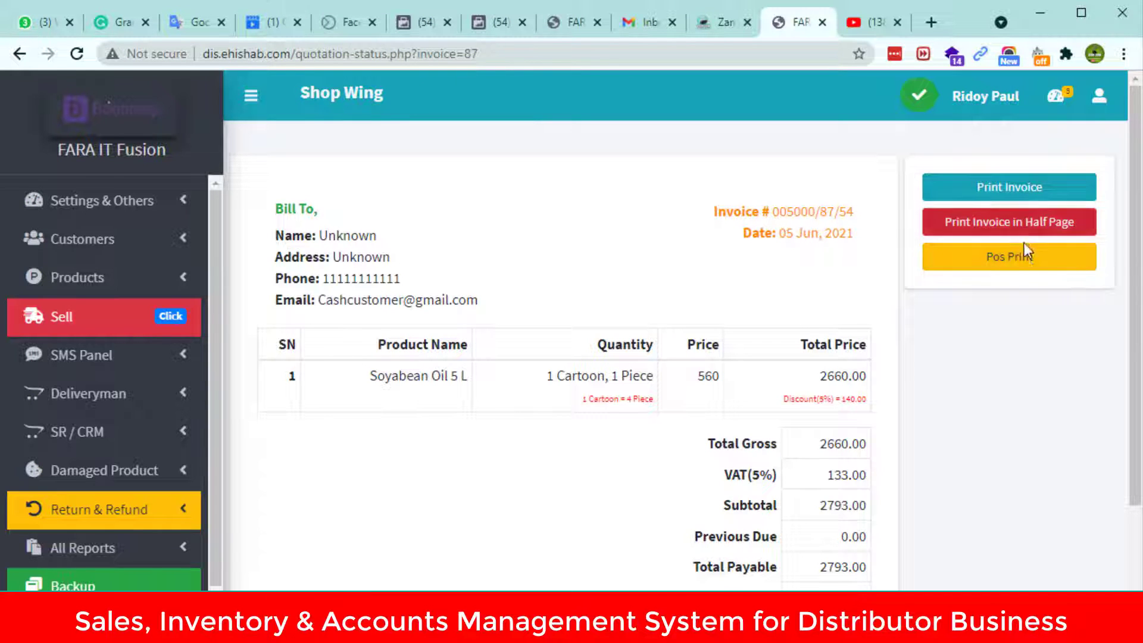
Step: Open the invoice's full-page, half-page and POS print versions from the invoice page
left_click(1007, 192)
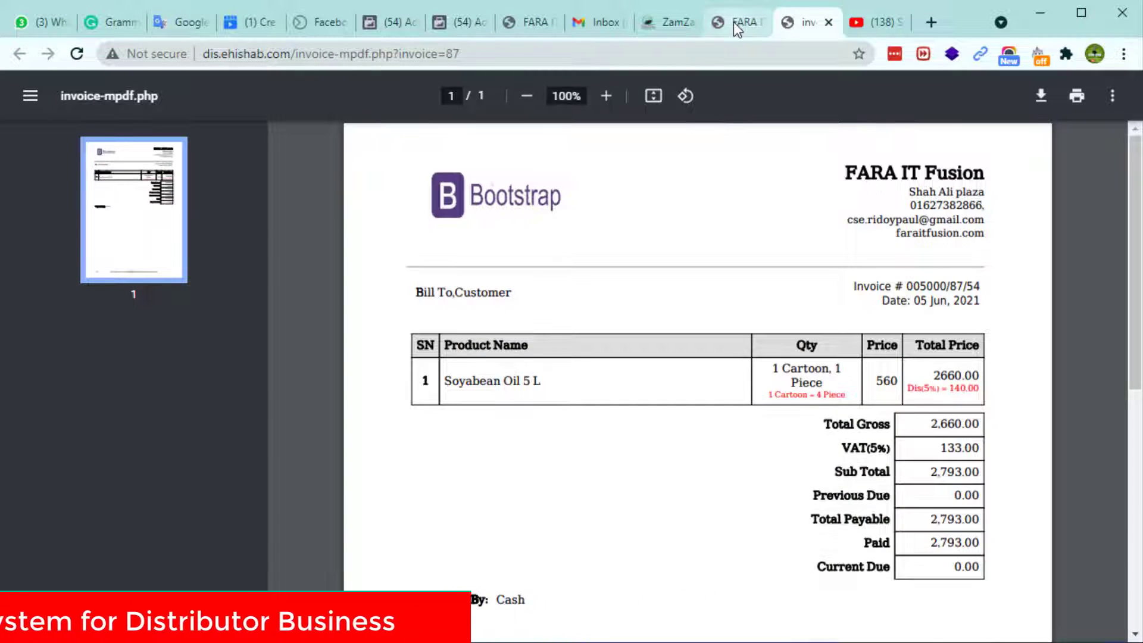
left_click(735, 23)
left_click(978, 226)
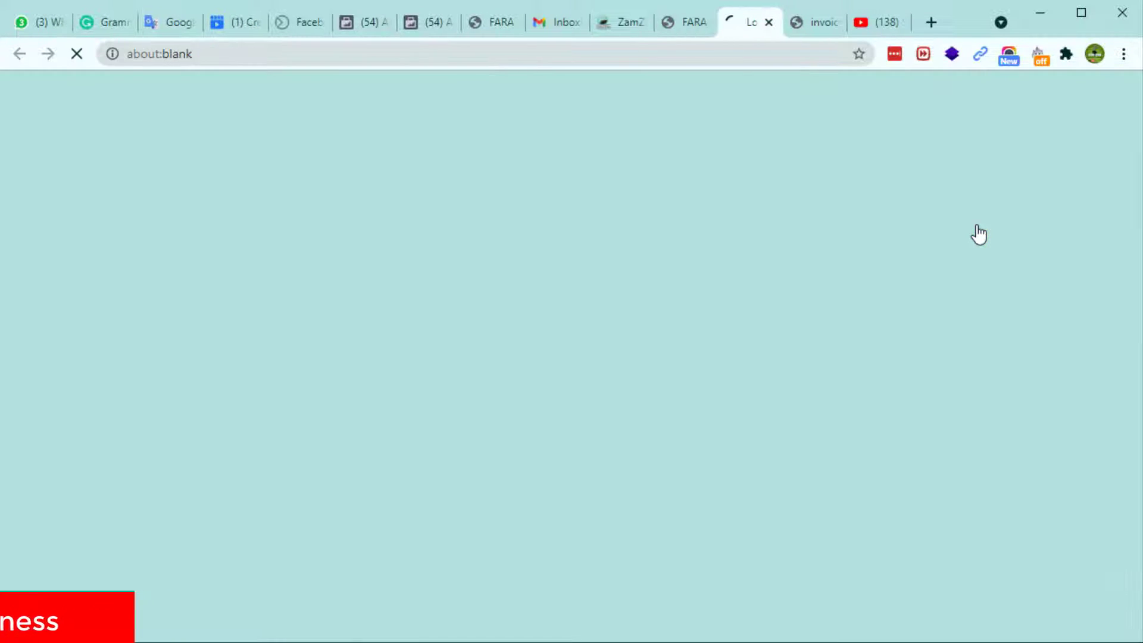
left_click(684, 24)
left_click(1012, 260)
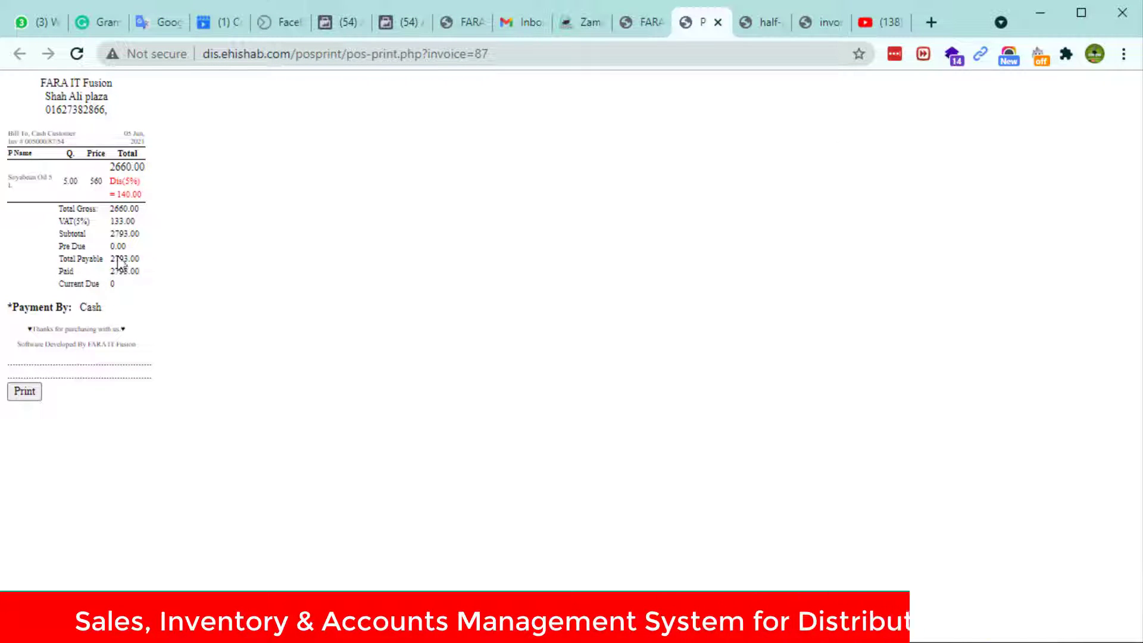
Step: Compare the half-page printout of the invoice with the full-page one
left_click(753, 25)
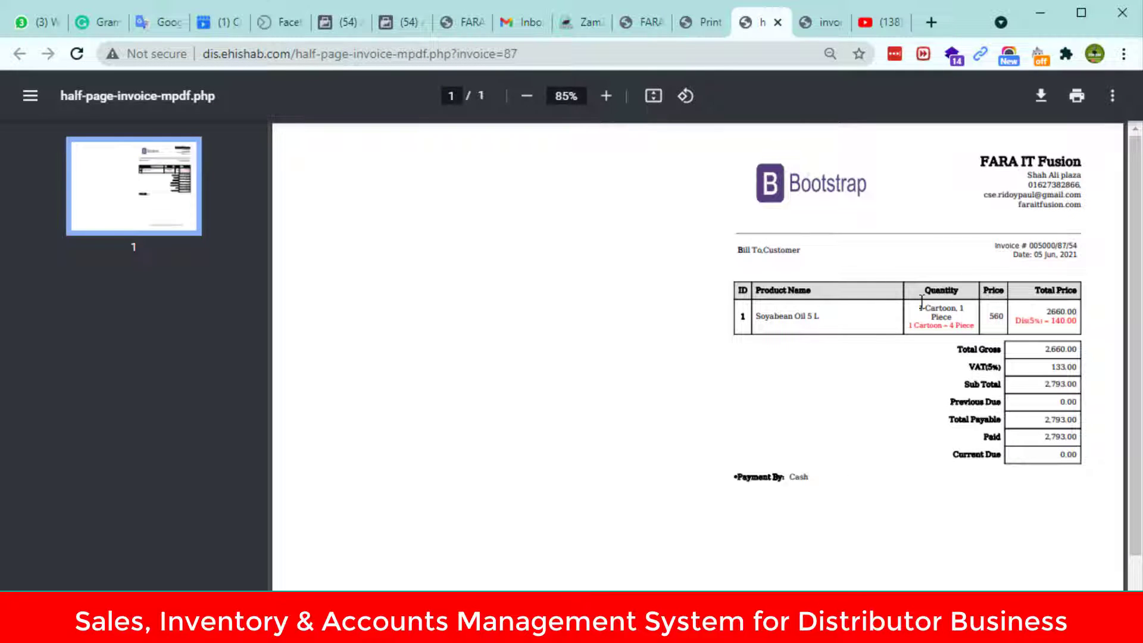
left_click(811, 24)
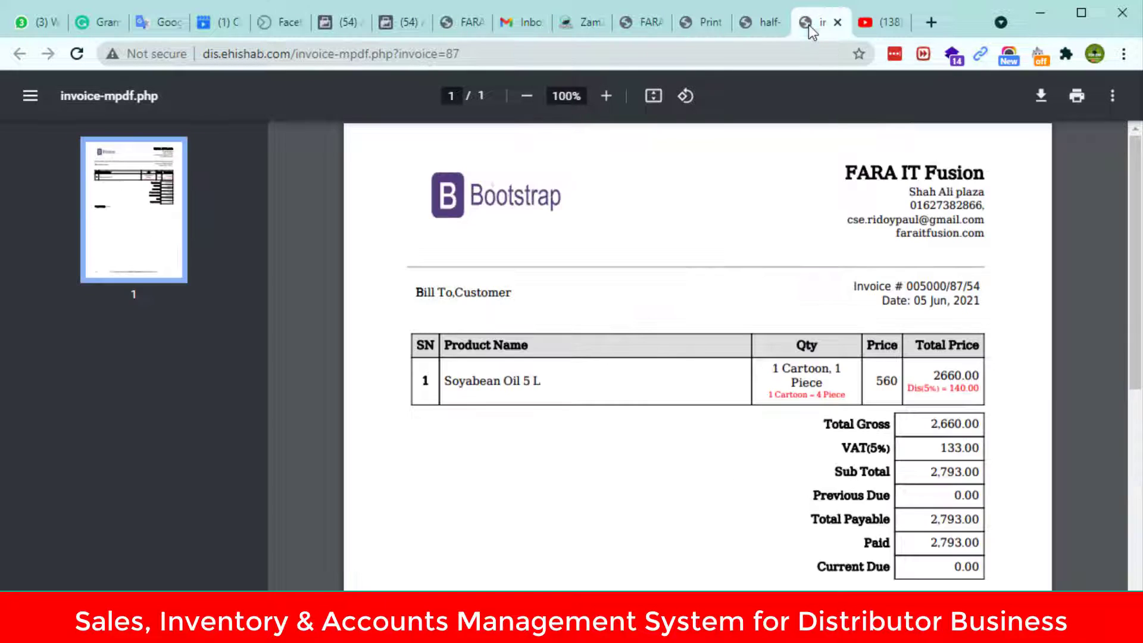
scroll(643, 421, "down", 3)
scroll(678, 253, "up", 3)
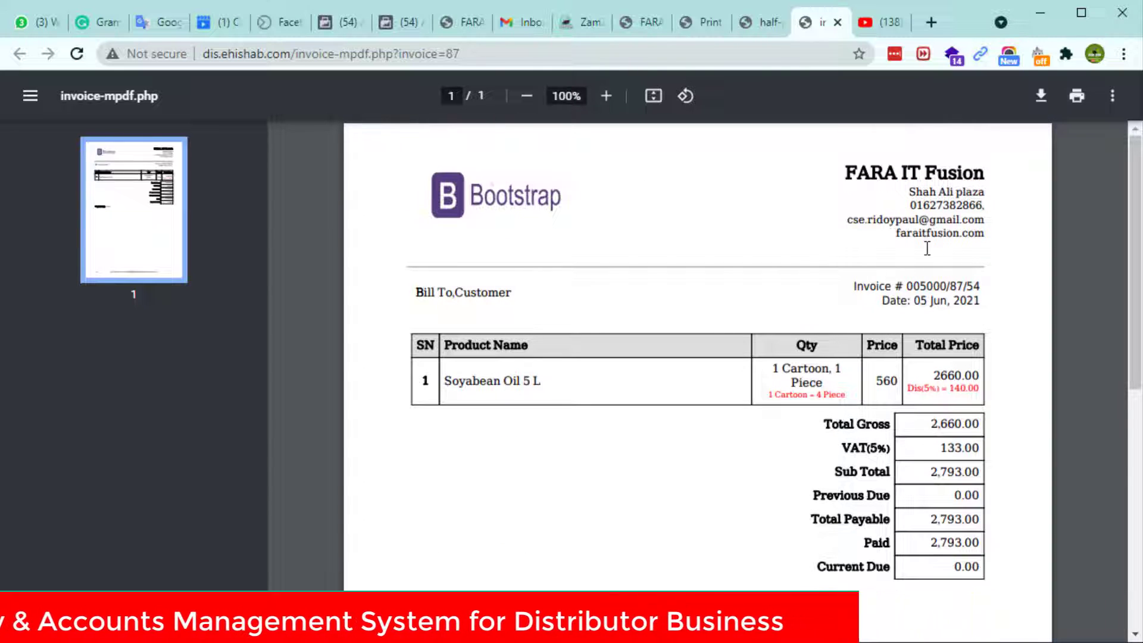
Step: Close the full-page, half-page and POS printouts and return to the management system
left_click(836, 23)
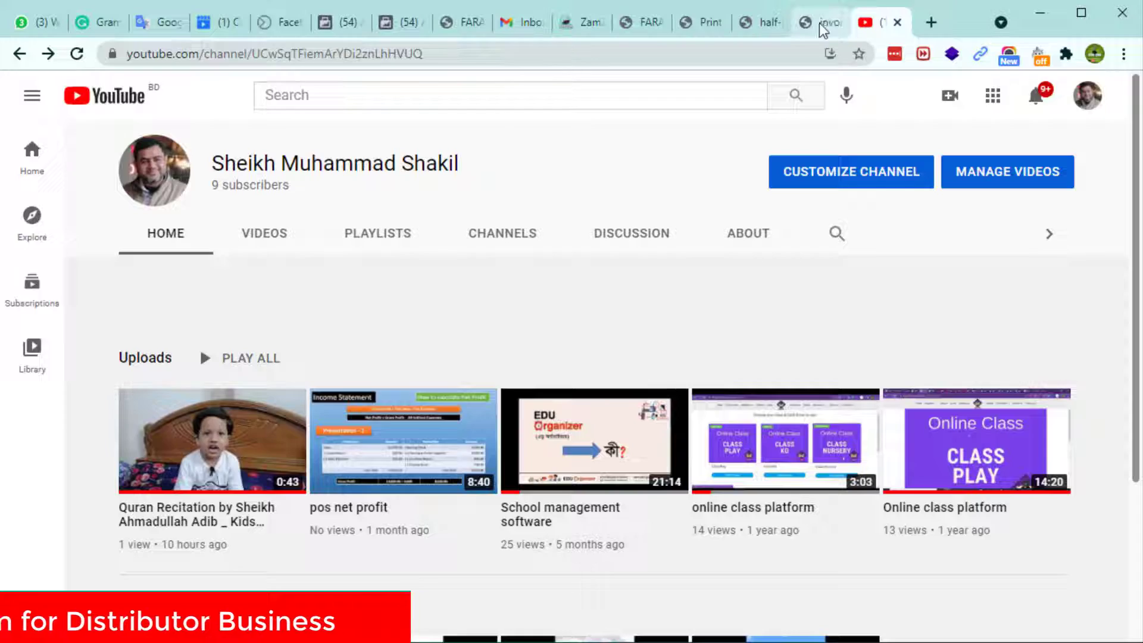
left_click(766, 15)
left_click(778, 23)
left_click(702, 22)
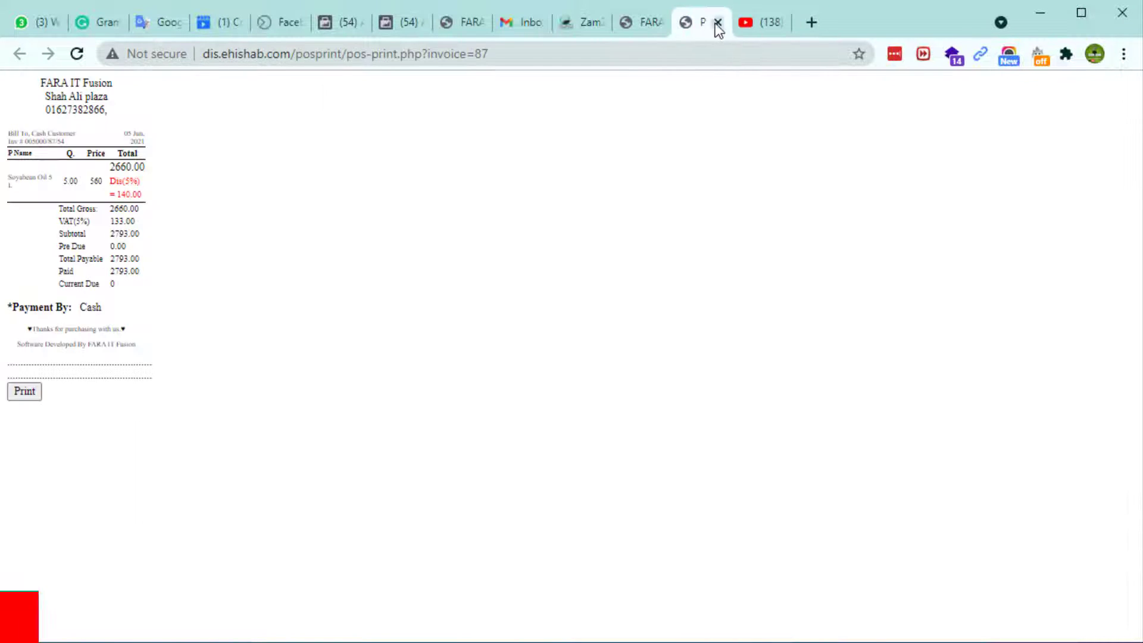
left_click(718, 22)
left_click(644, 21)
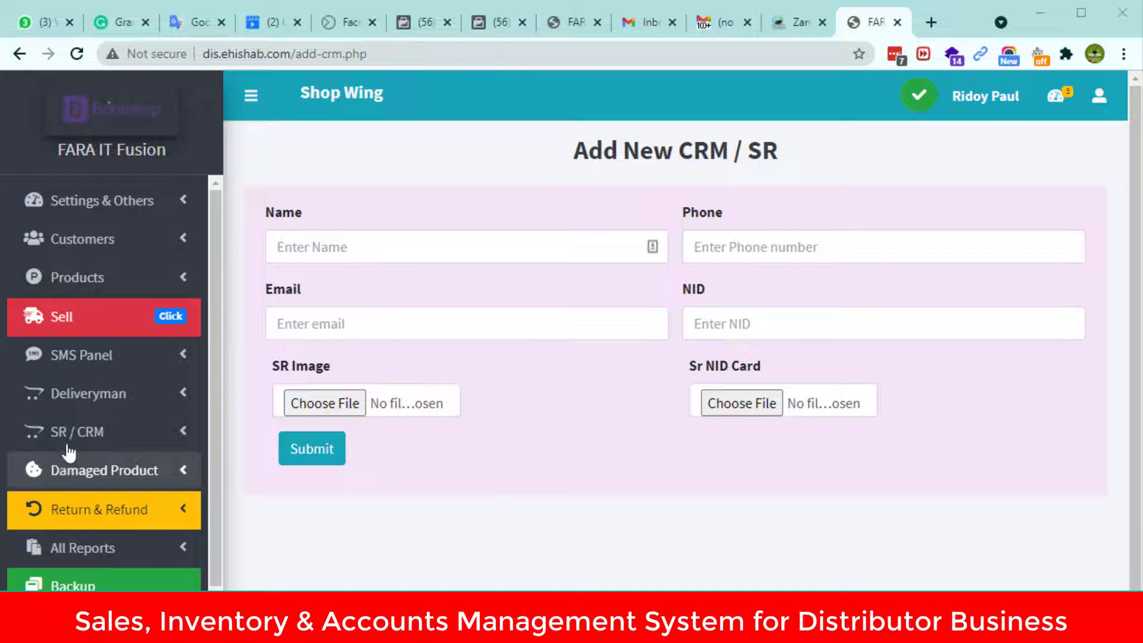
Step: Look at the options of the SR / CRM section, and open the form for adding a customer
left_click(104, 435)
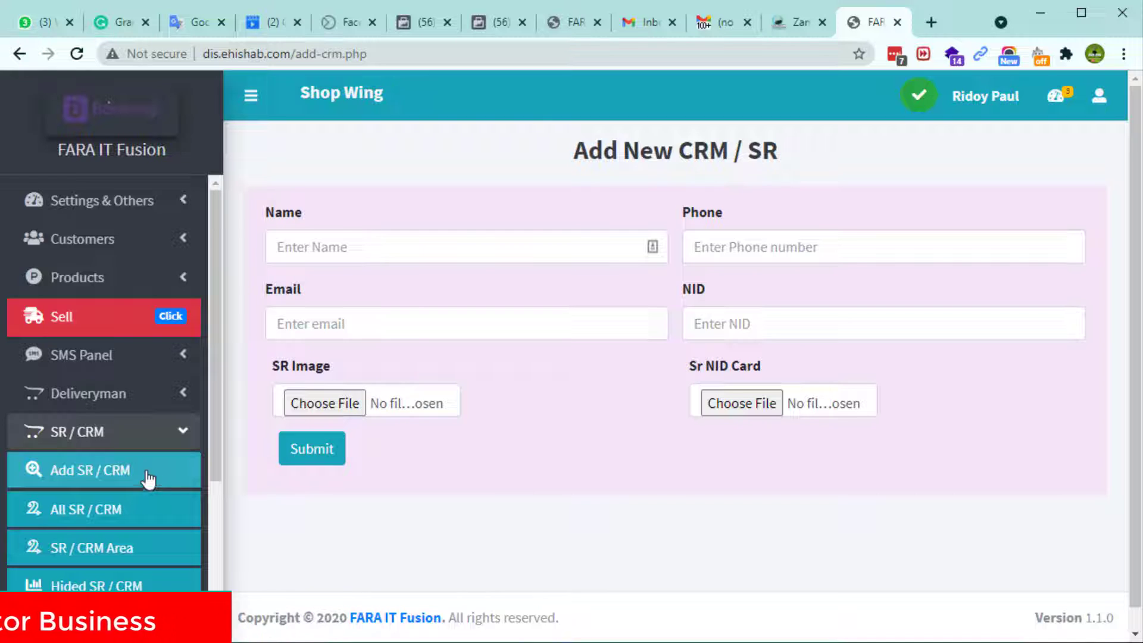
left_click(85, 240)
left_click(87, 279)
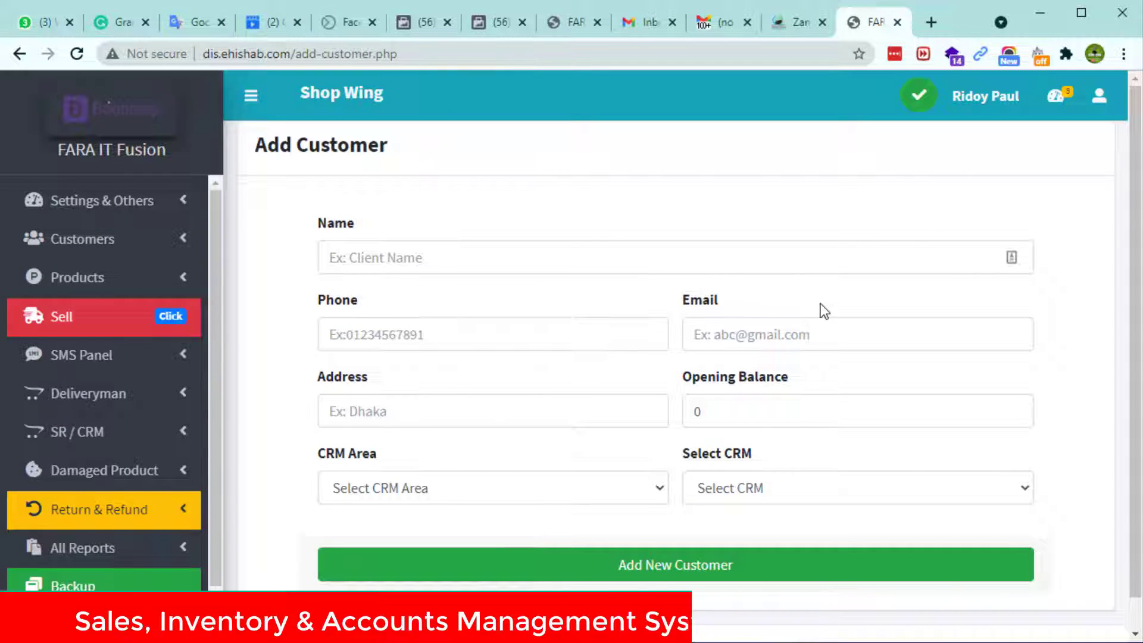
left_click(386, 250)
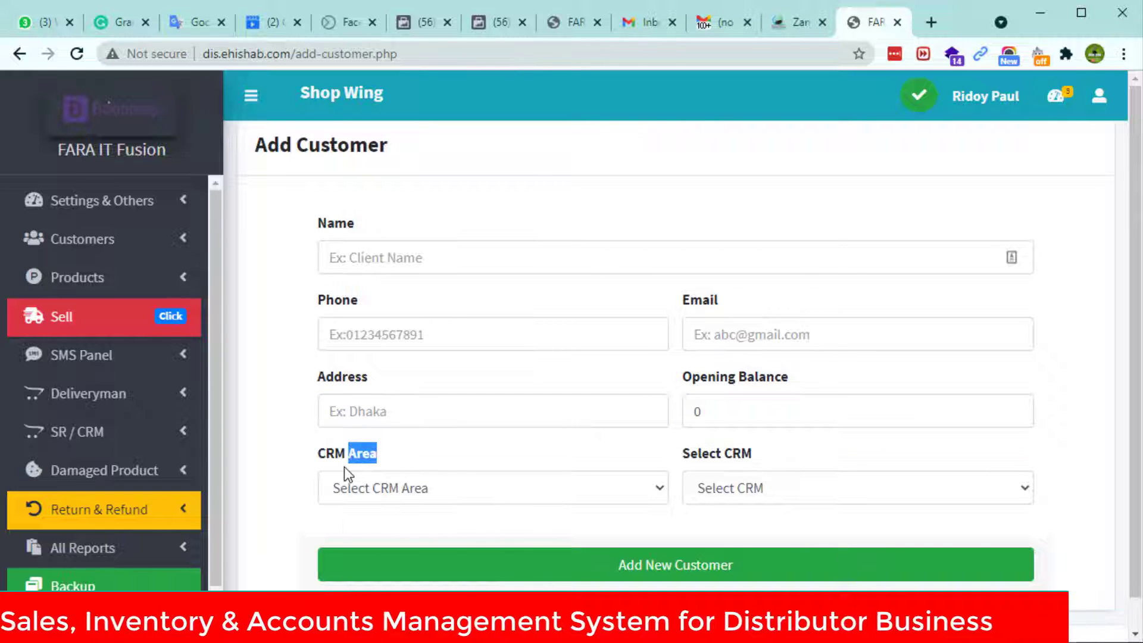
Step: Examine the choices for CRM Area and for the assigned CRM in the customer form without selecting any
left_click(390, 488)
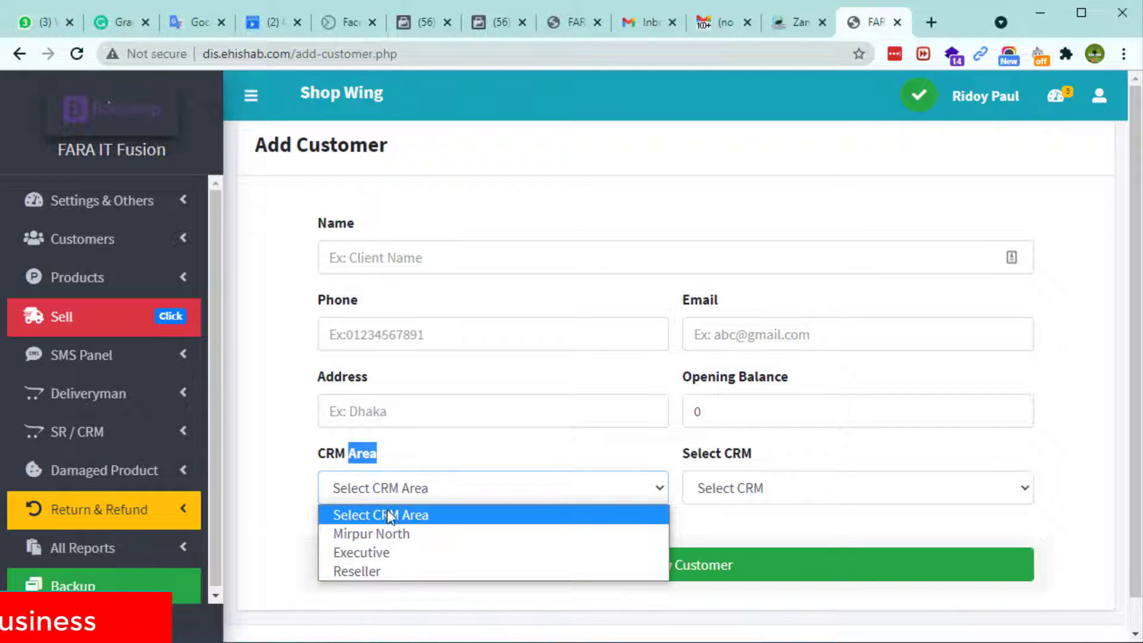
left_click(334, 458)
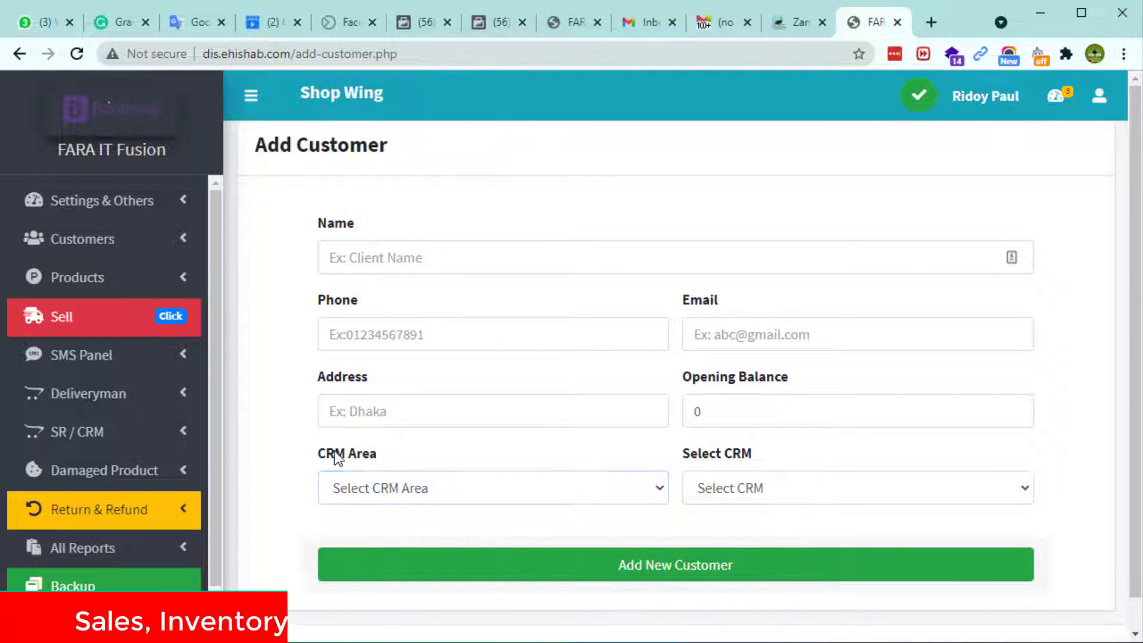
left_click(410, 492)
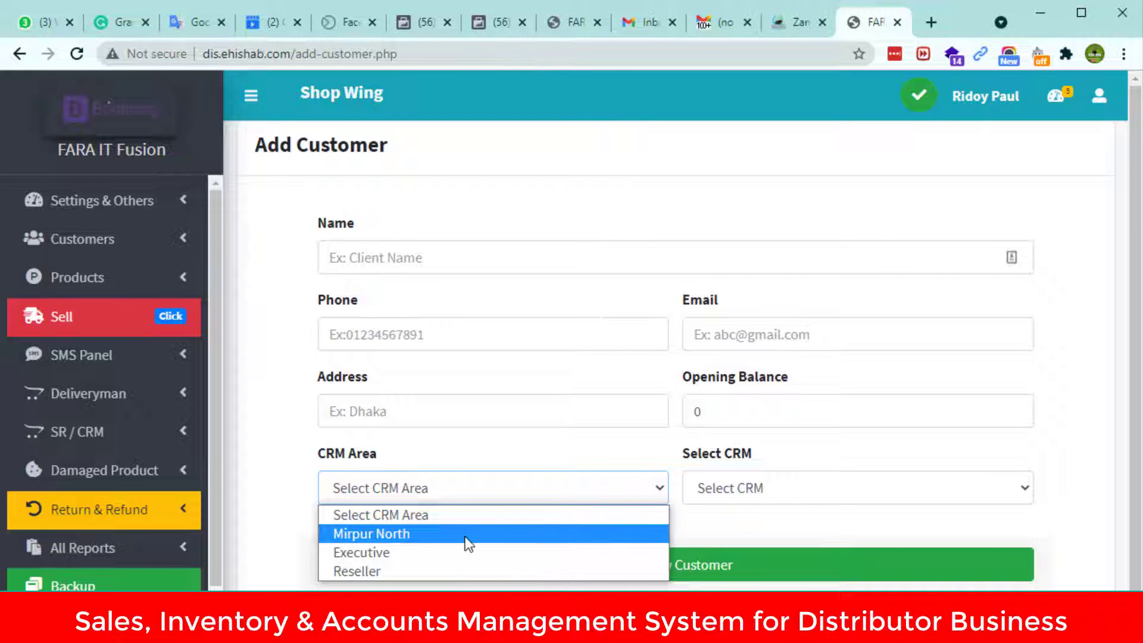
left_click(790, 483)
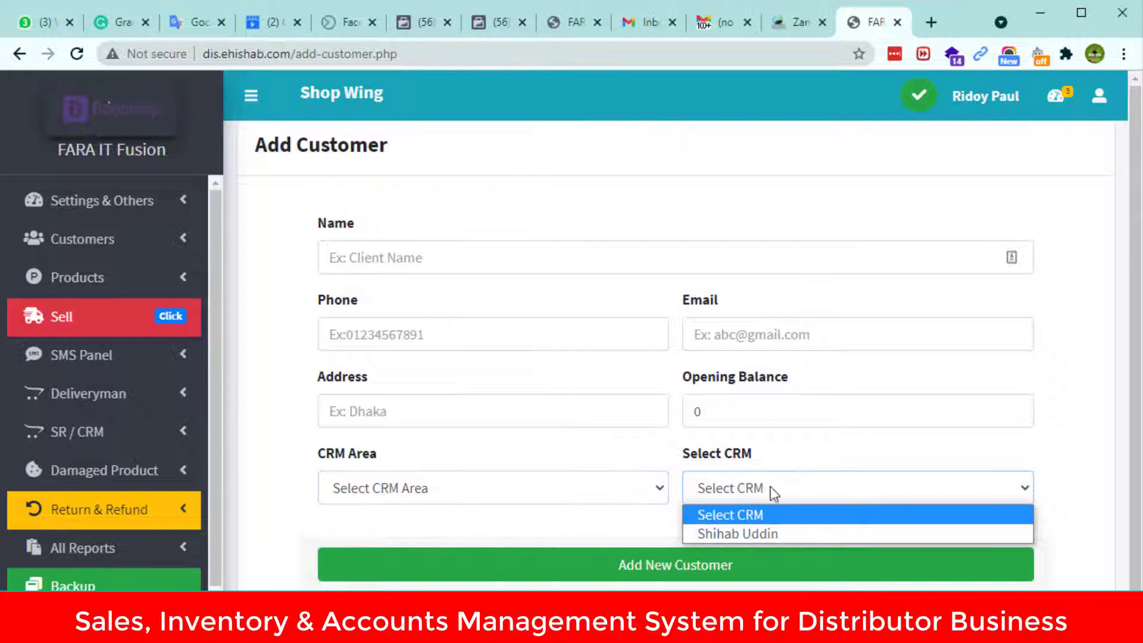
left_click(722, 458)
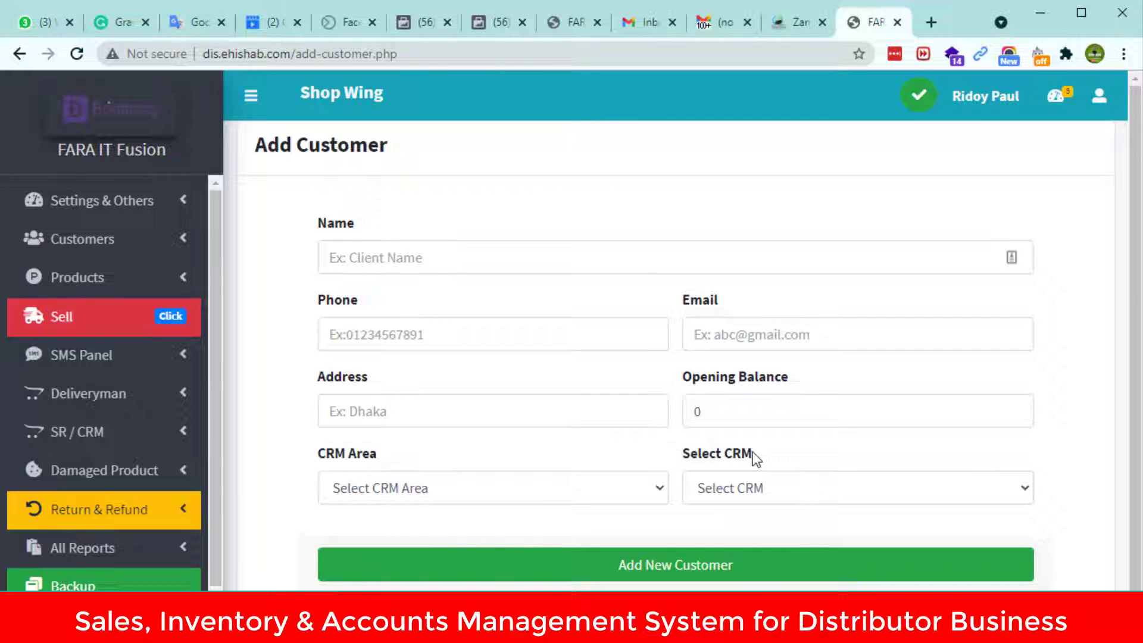
left_click(737, 492)
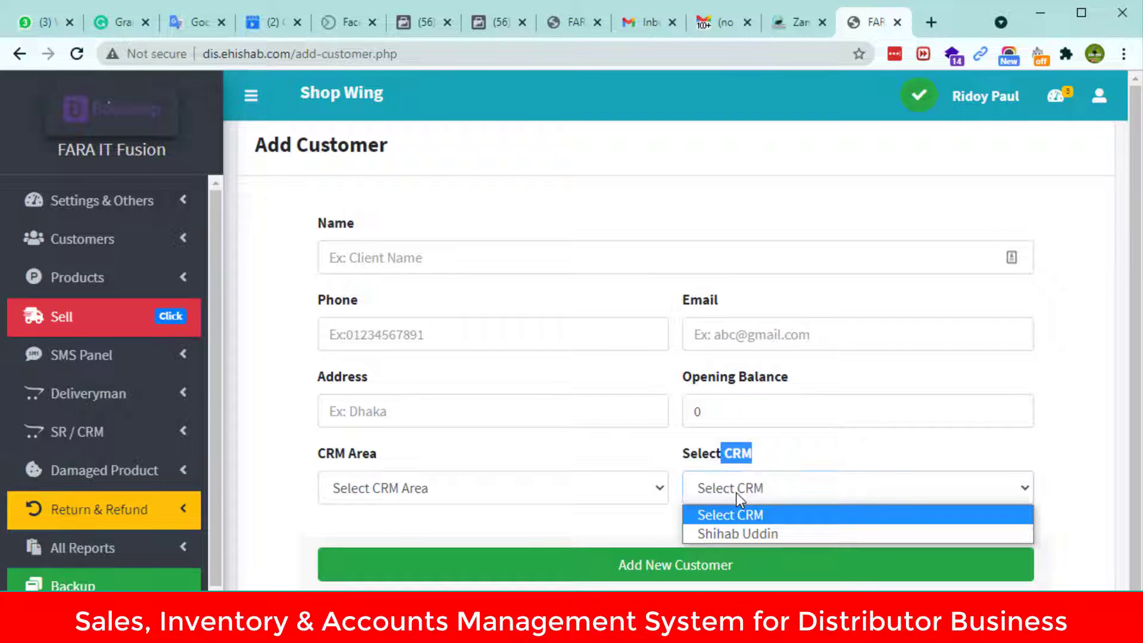
left_click(466, 488)
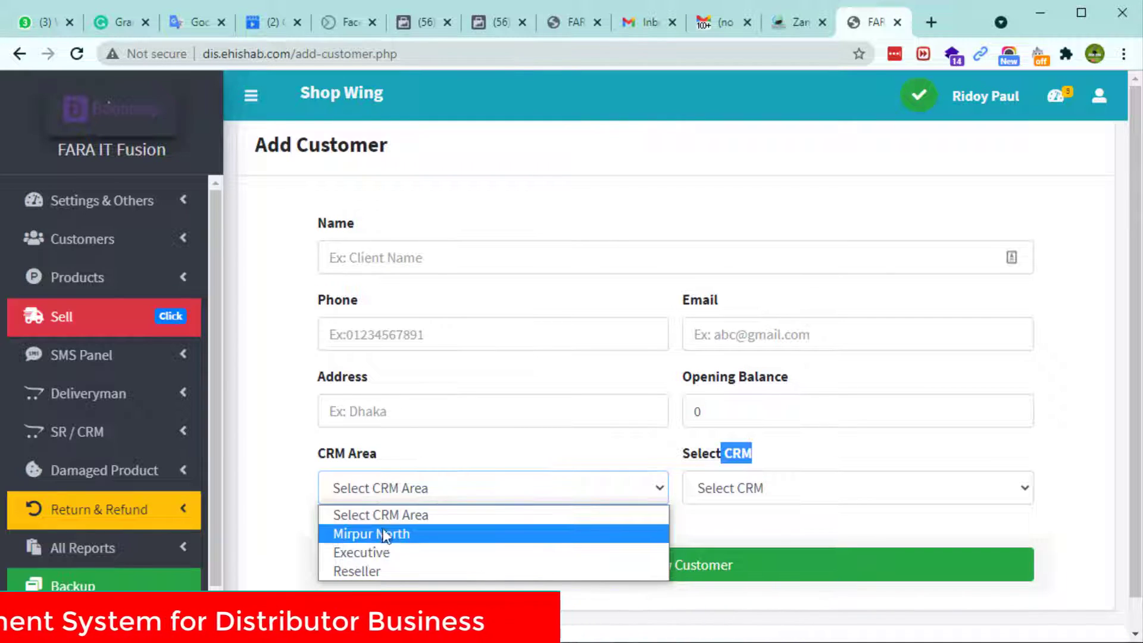
left_click(272, 476)
left_click(273, 476)
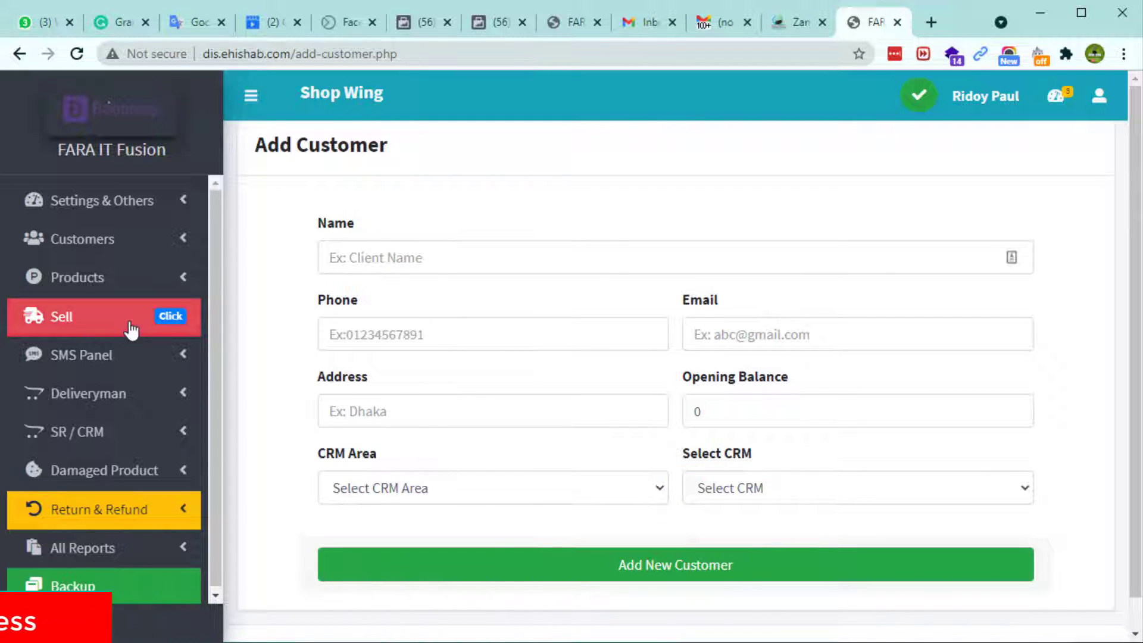
Step: Open a new sale for cash customers, and return to the form for adding a customer
left_click(92, 329)
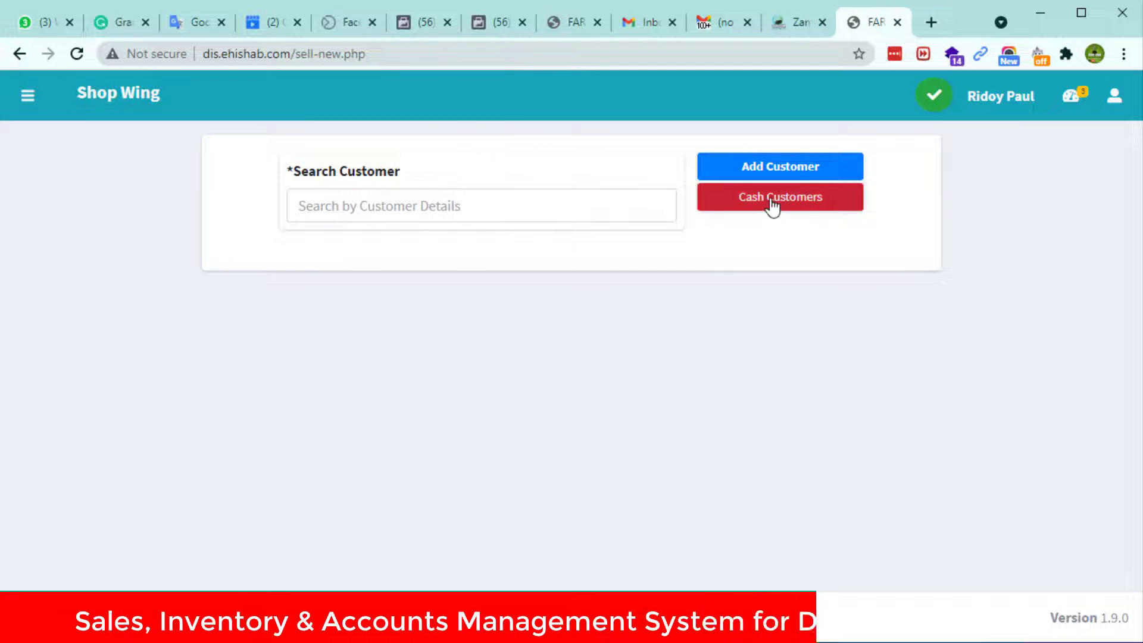
left_click(773, 206)
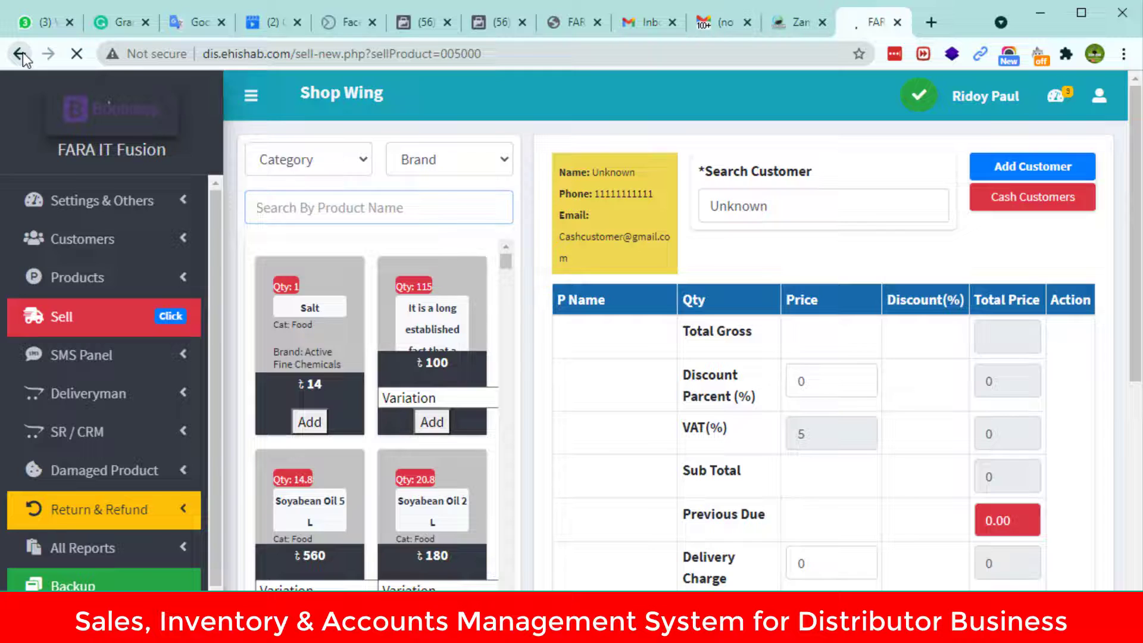
left_click(22, 54)
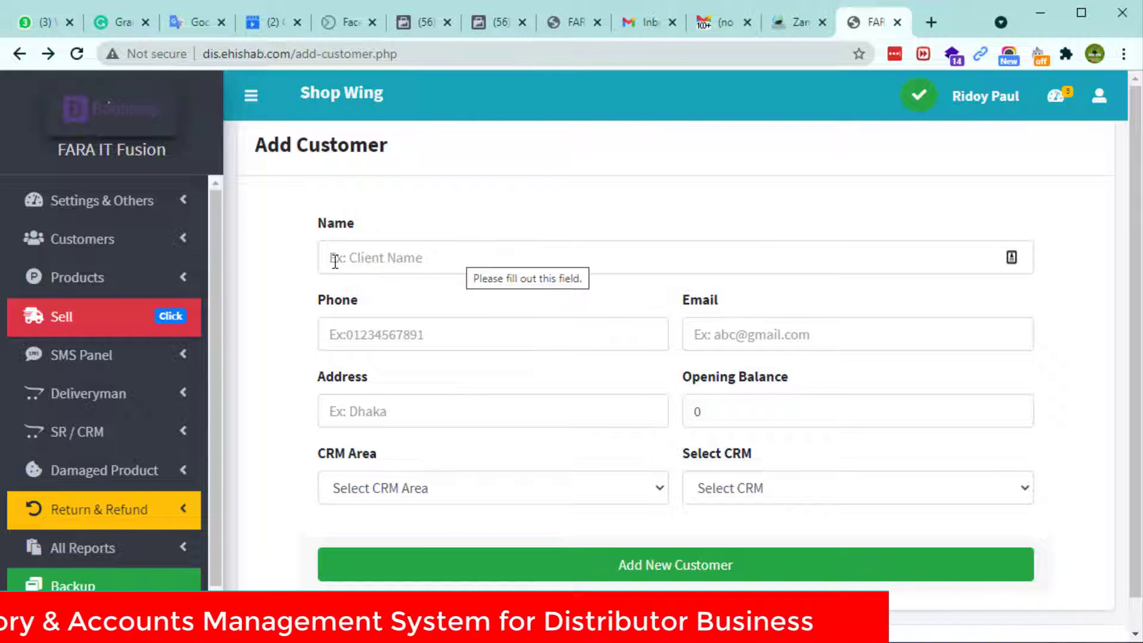
left_click(359, 257)
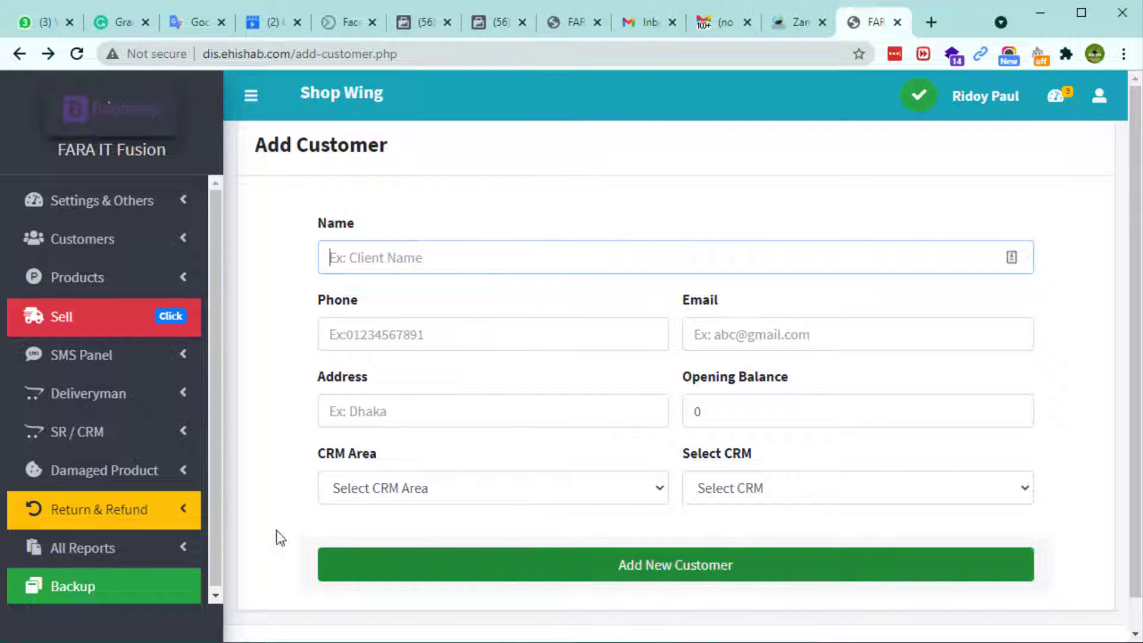
Step: Open the form for adding a new CRM / SR and look at its fields without filling them in
left_click(69, 434)
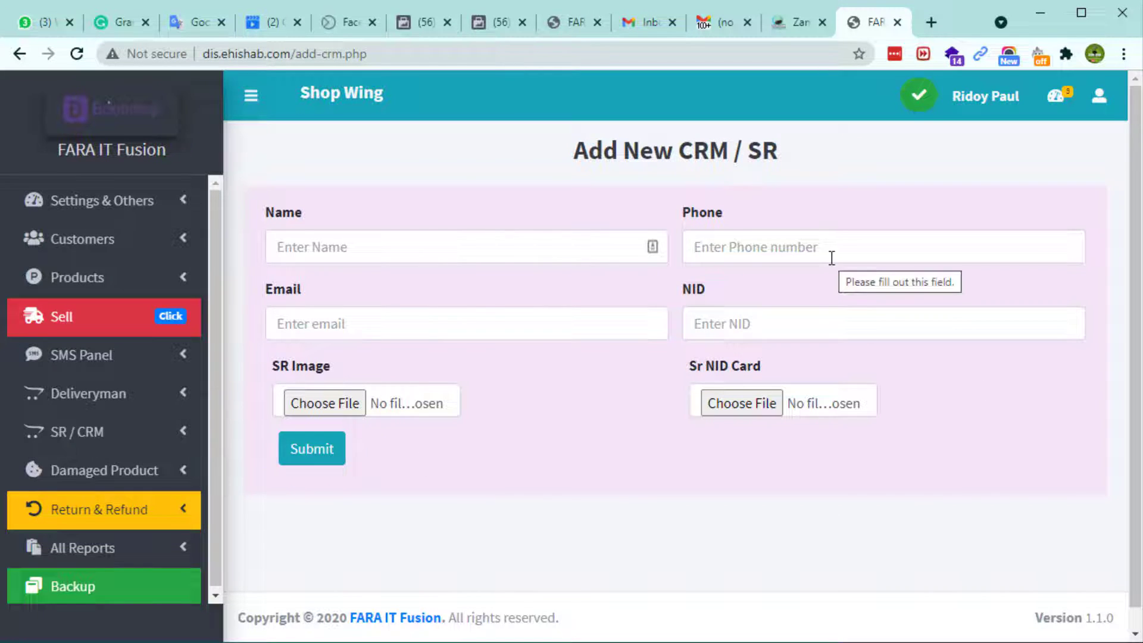
left_click(745, 320)
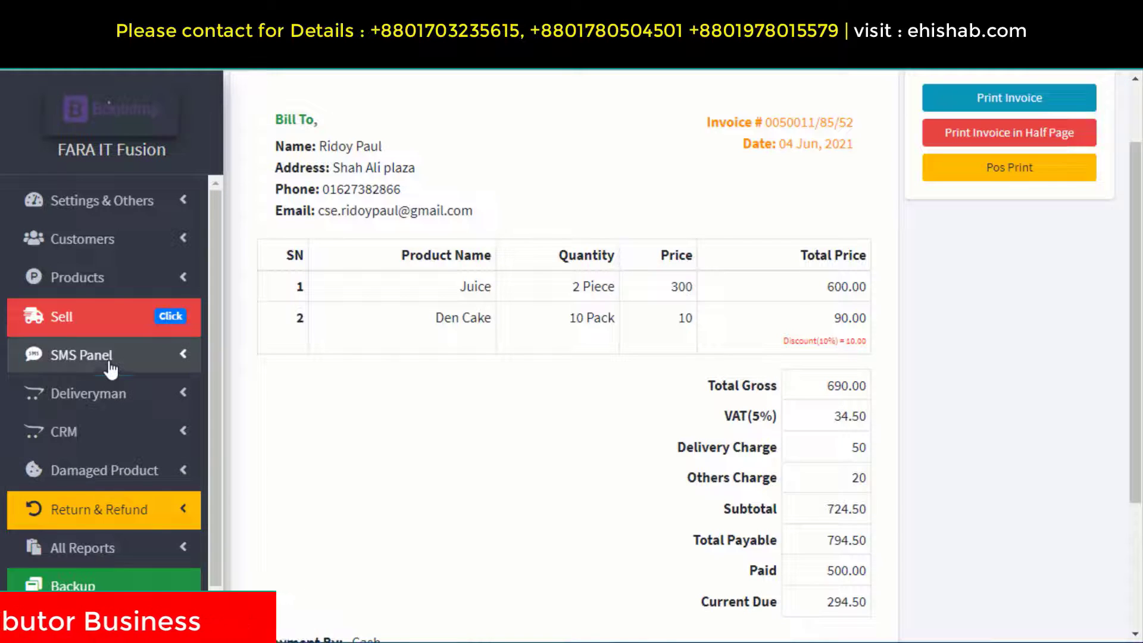
Step: Look at the options of the SMS Panel and Deliveryman sections, and collapse both again
left_click(109, 359)
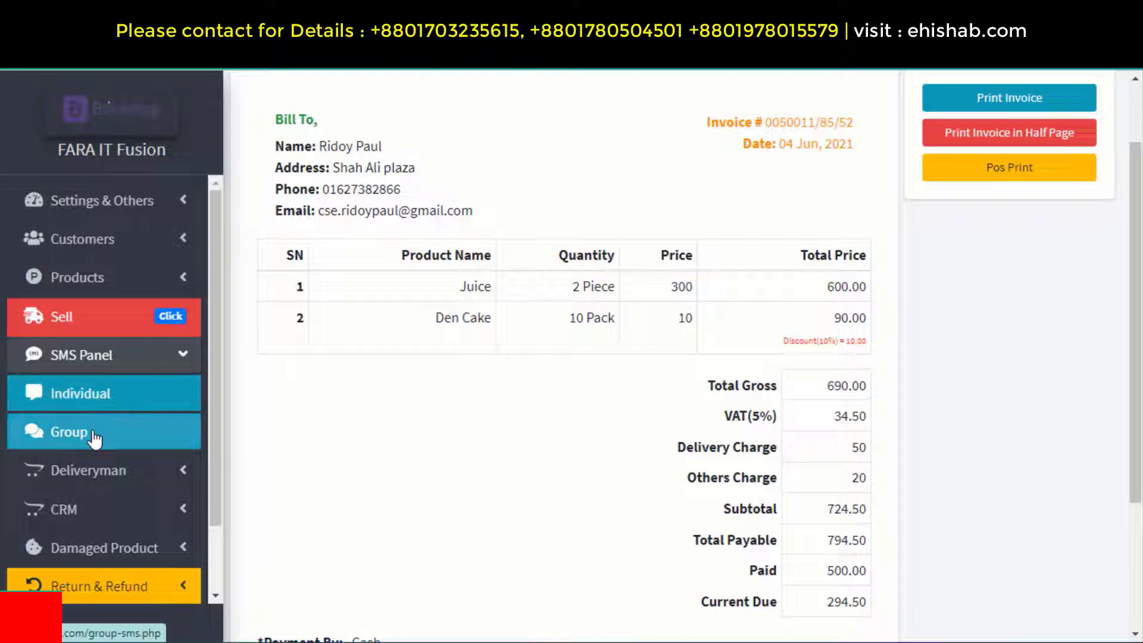
left_click(100, 368)
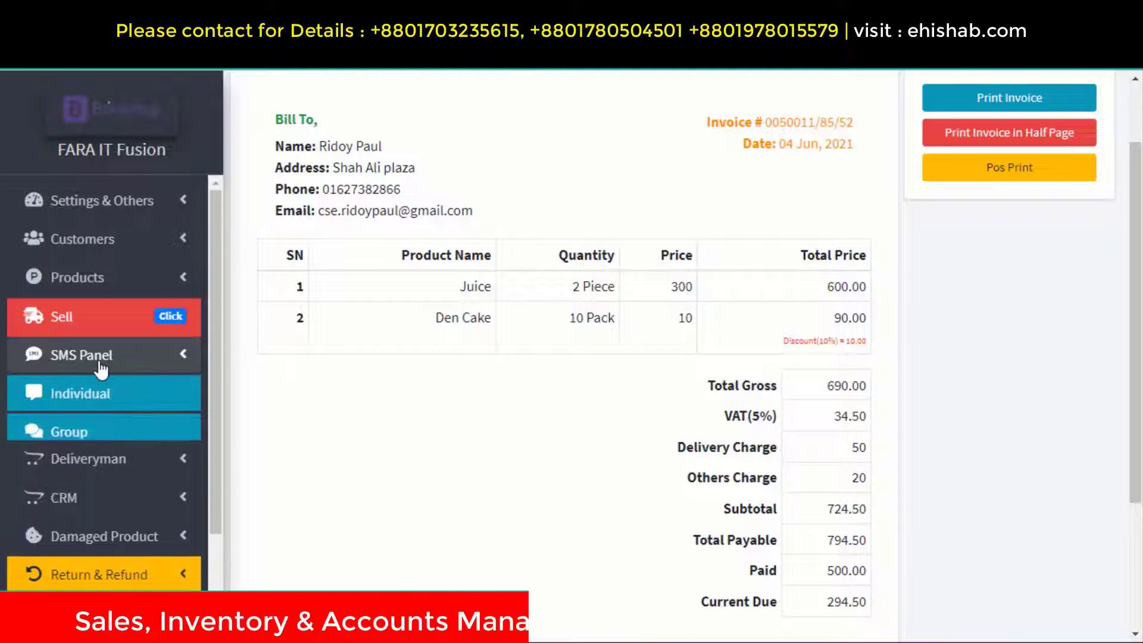
left_click(100, 368)
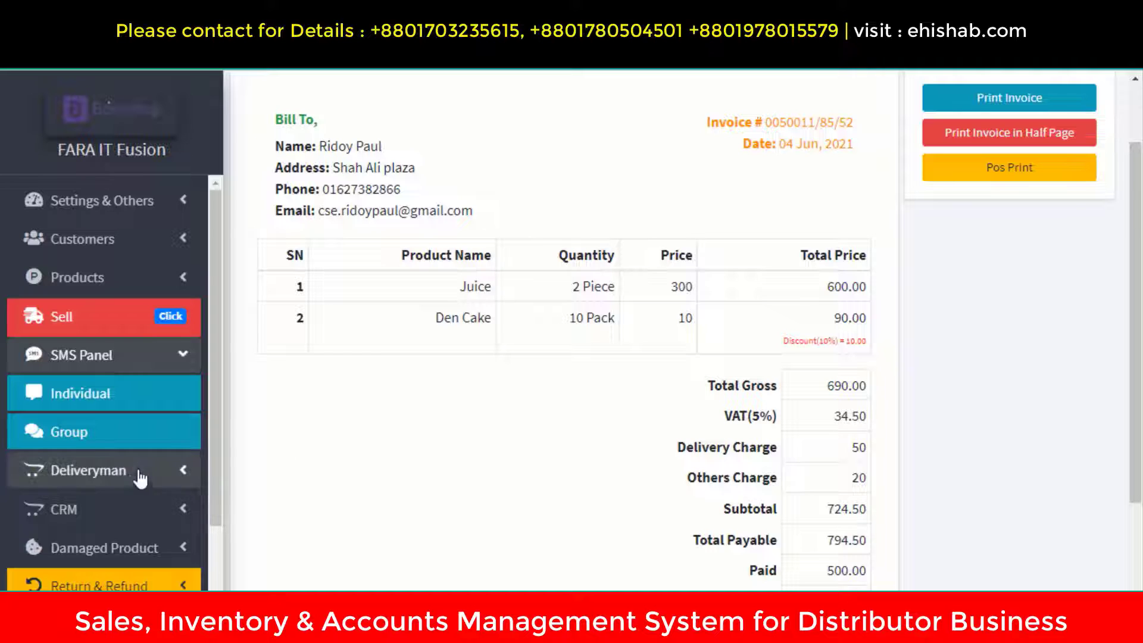
left_click(130, 481)
scroll(130, 483, "down", 3)
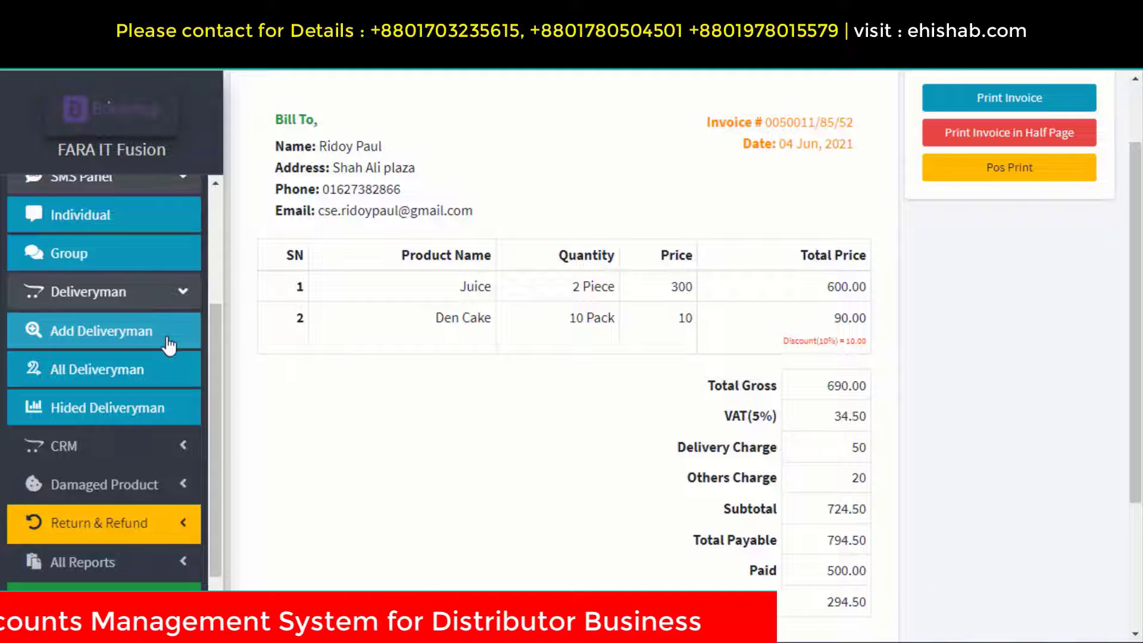
left_click(172, 292)
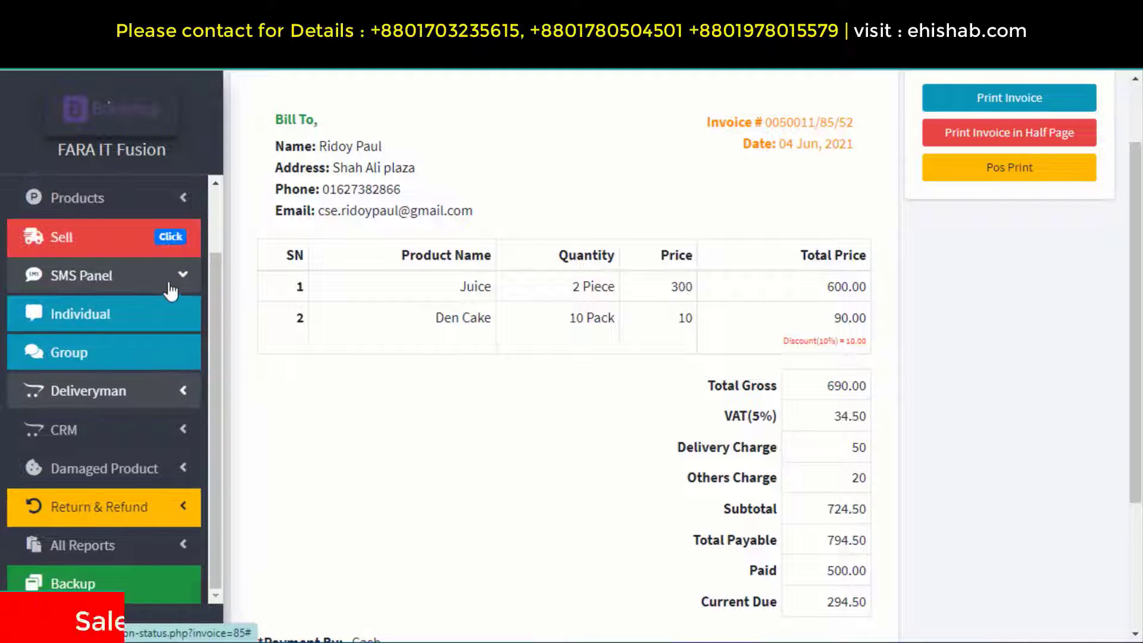
left_click(171, 287)
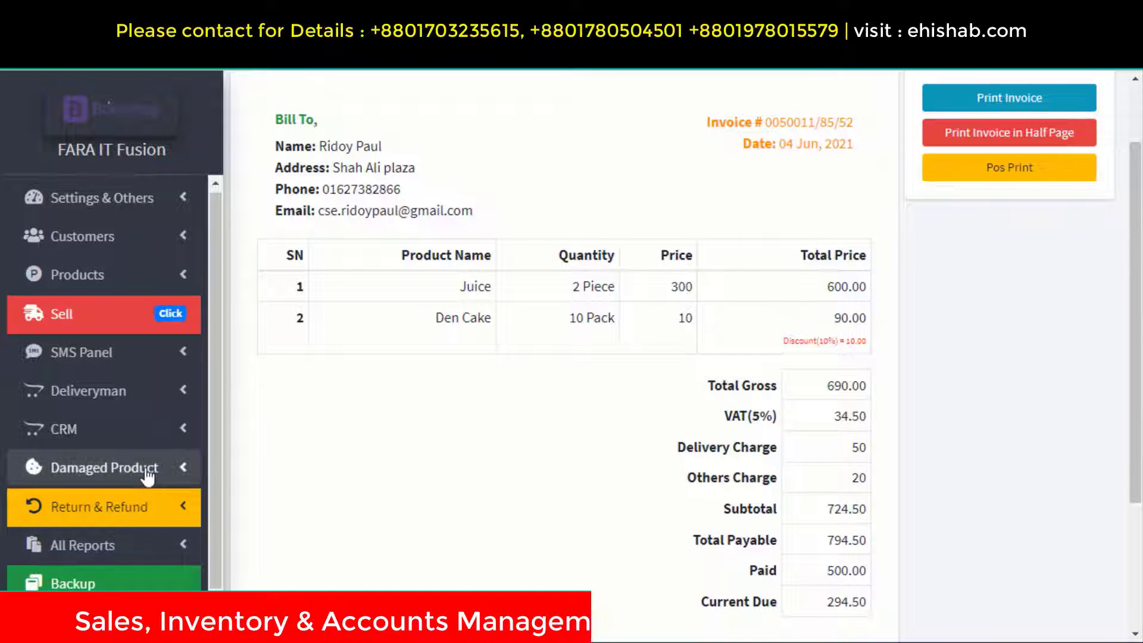
Step: Record 5 damaged packs of Den Cake with the reason "lsjfauroifdsl;fjw", and check the entry in the list of all damaged products
left_click(147, 472)
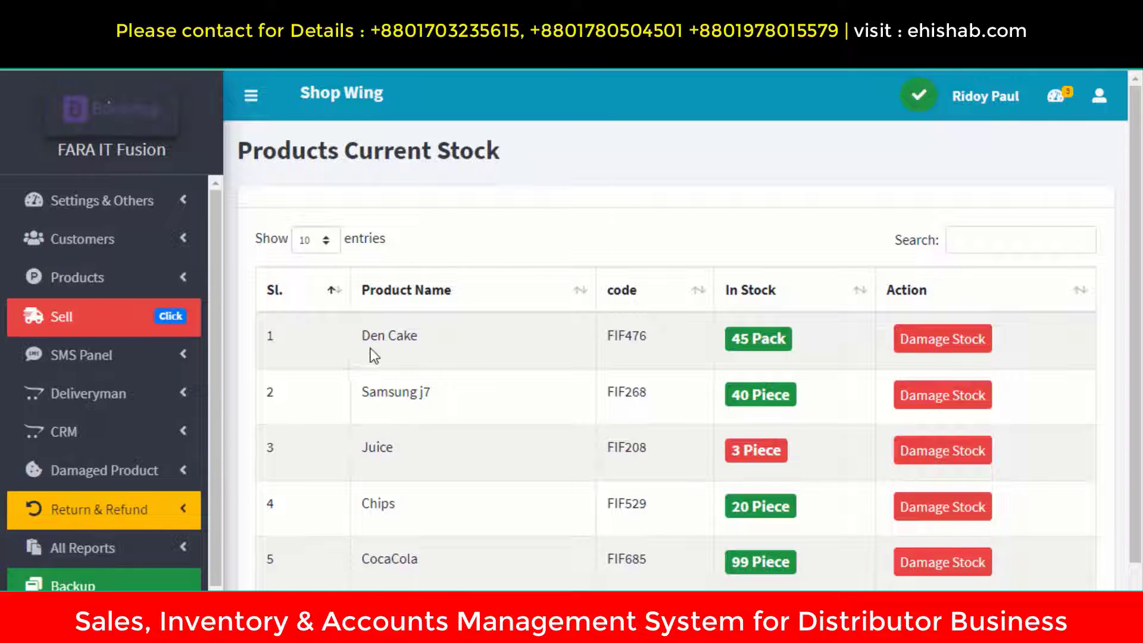
left_click_drag(362, 338, 791, 349)
left_click(742, 344)
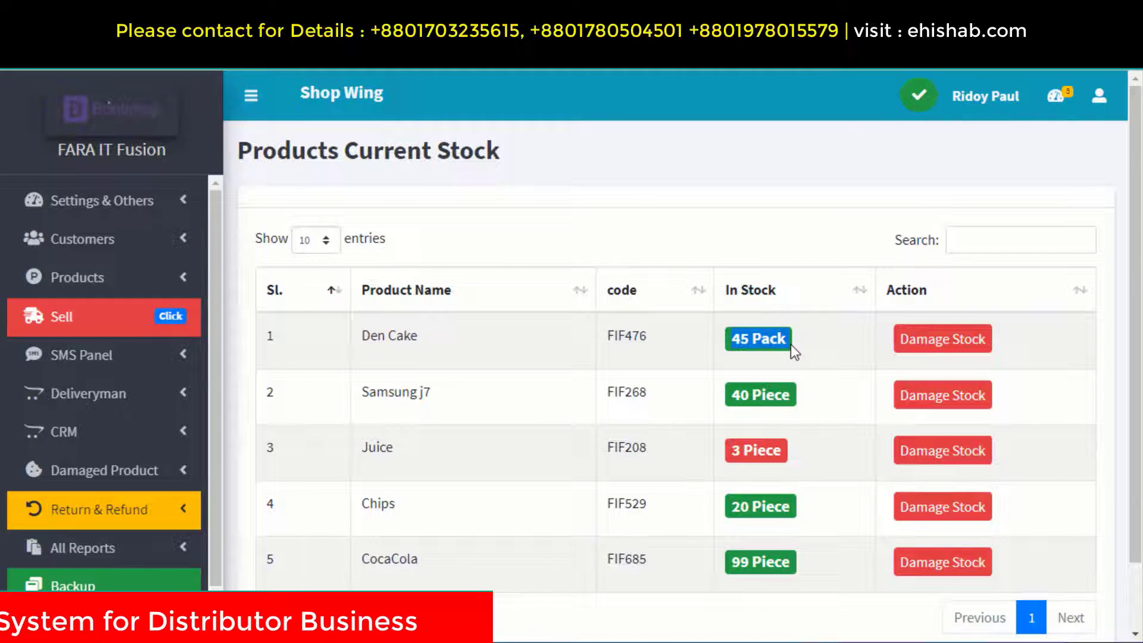
left_click(931, 345)
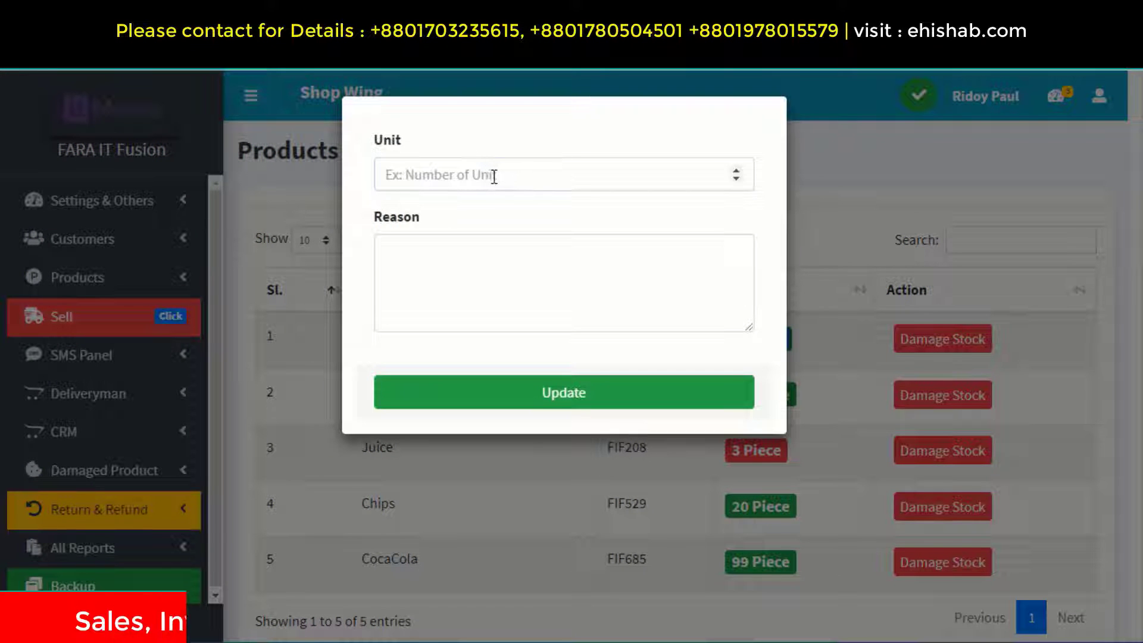
left_click(493, 177)
type("5")
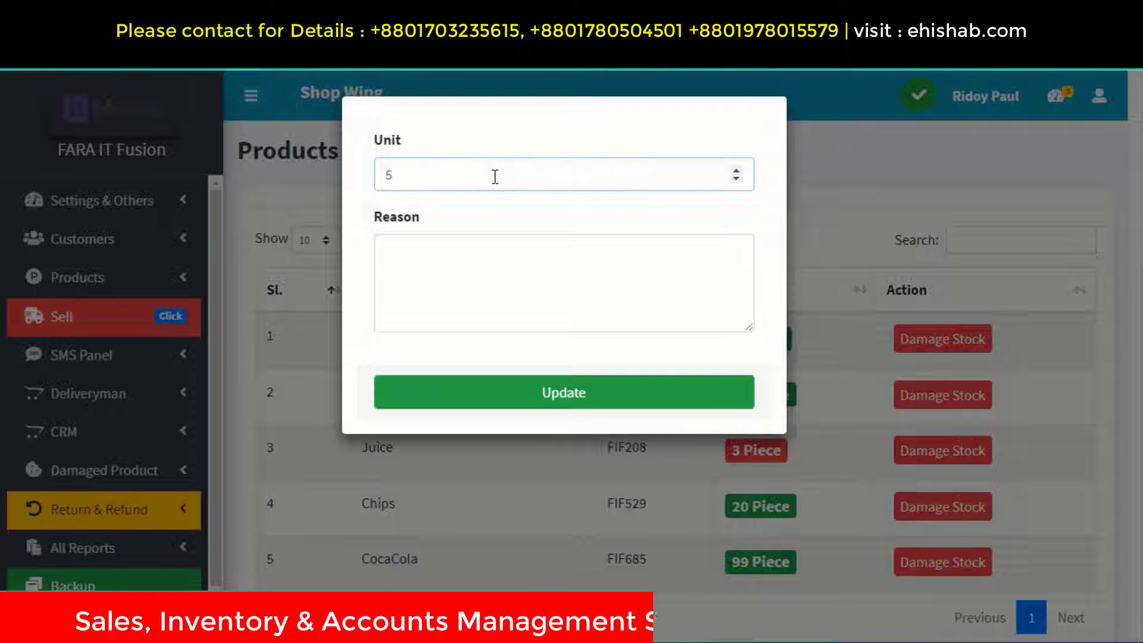
left_click(491, 303)
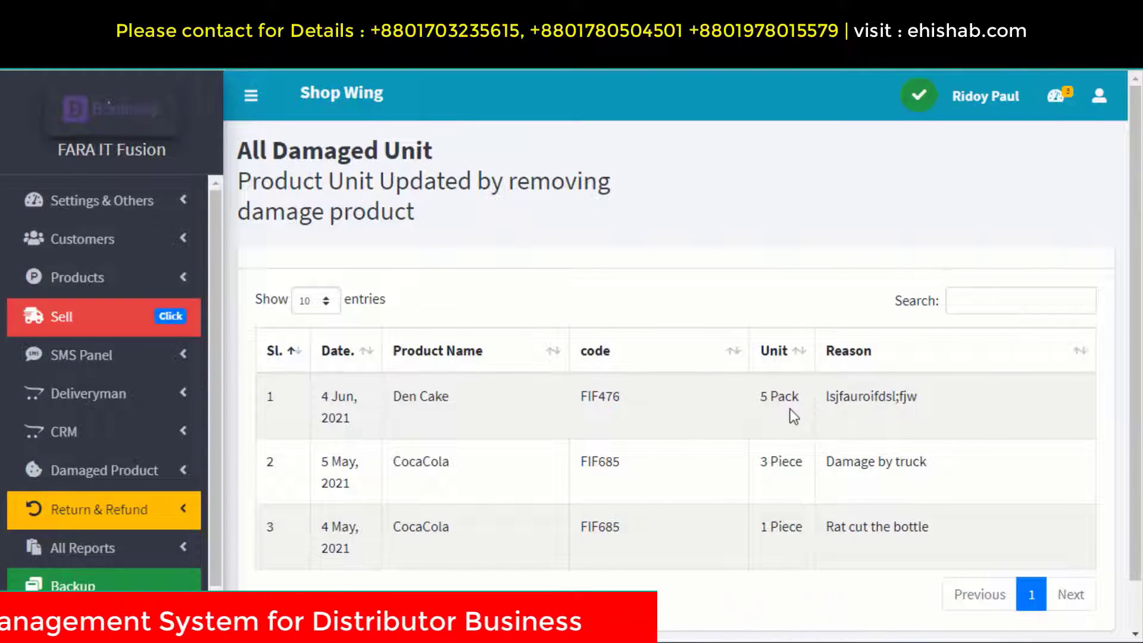
left_click_drag(774, 412, 895, 398)
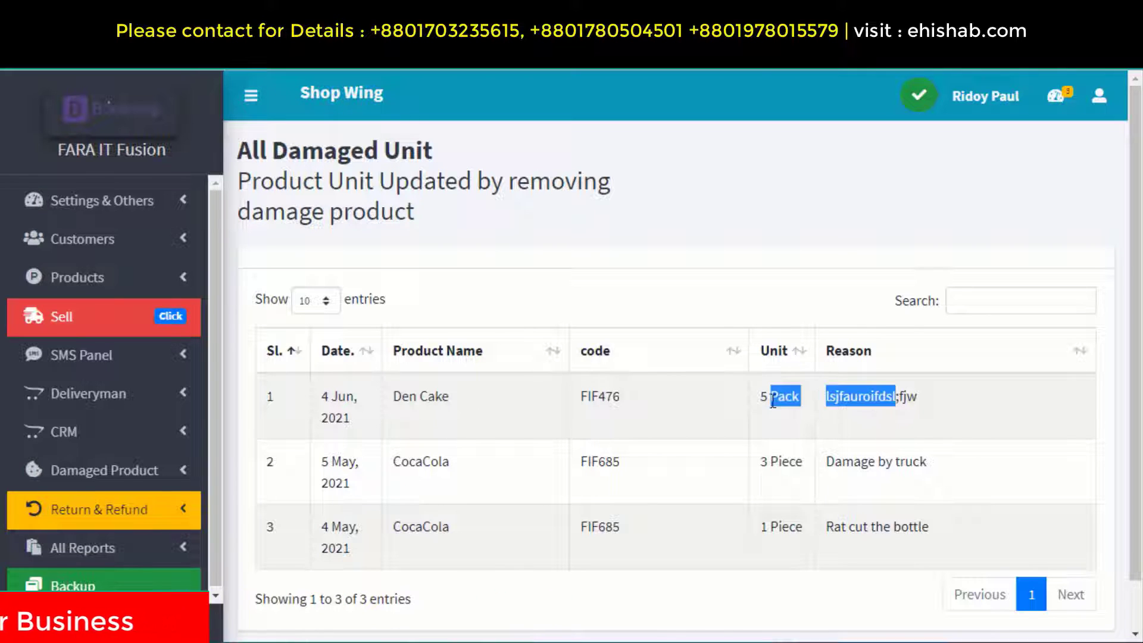
Step: Check Den Cake's shop stock in its product info from the list of all products, and close the info
left_click(95, 284)
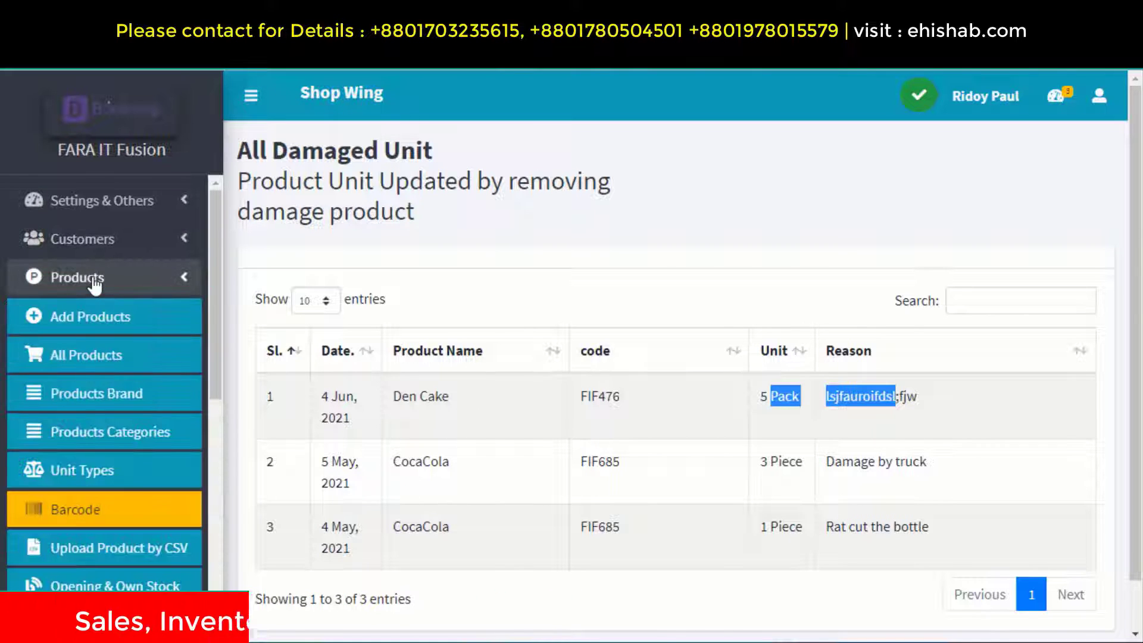
left_click(284, 275)
left_click(95, 279)
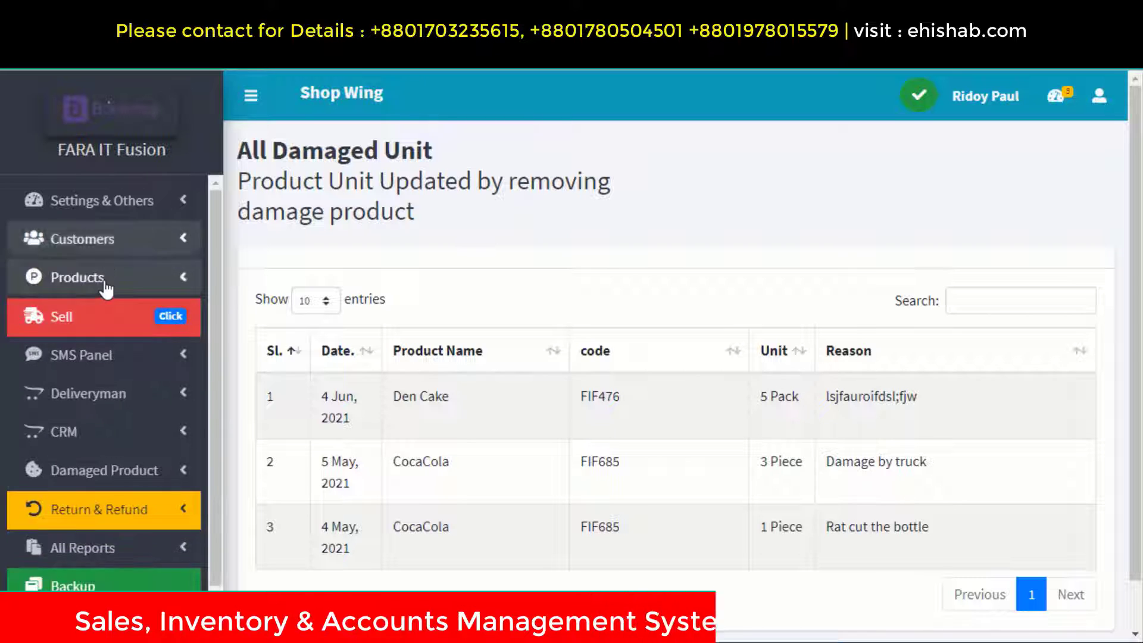
left_click(102, 286)
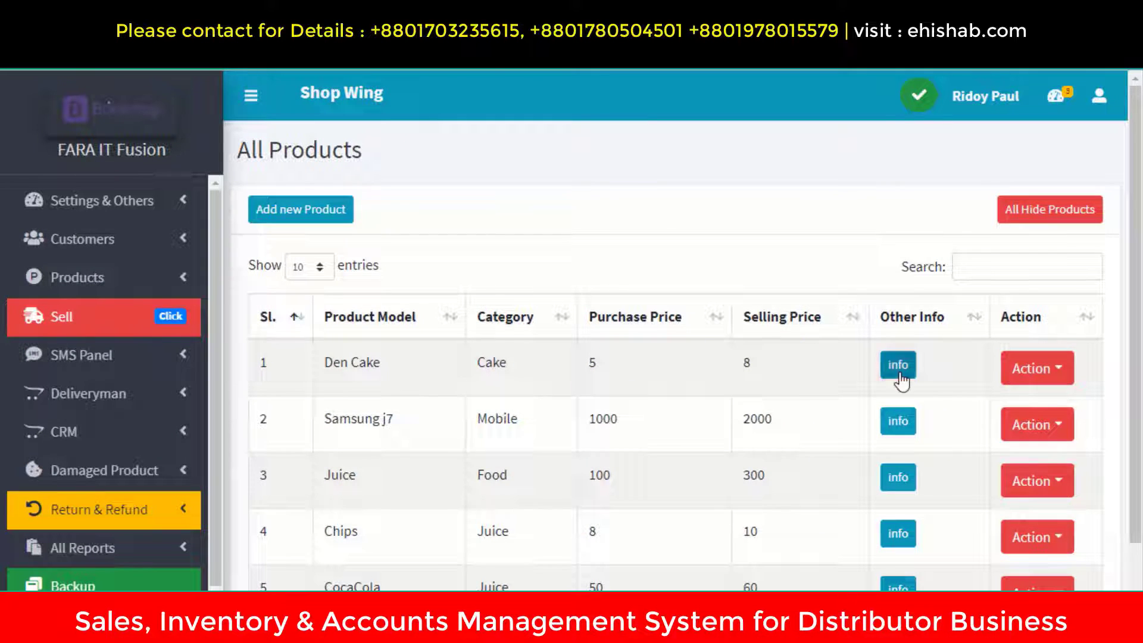
left_click(897, 365)
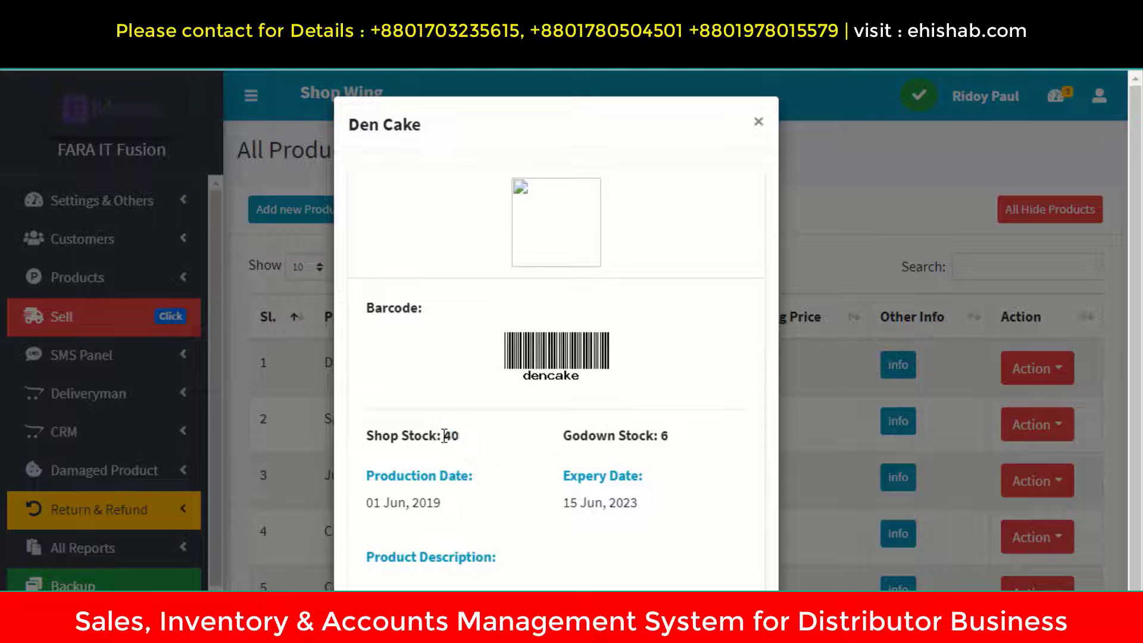
left_click(757, 123)
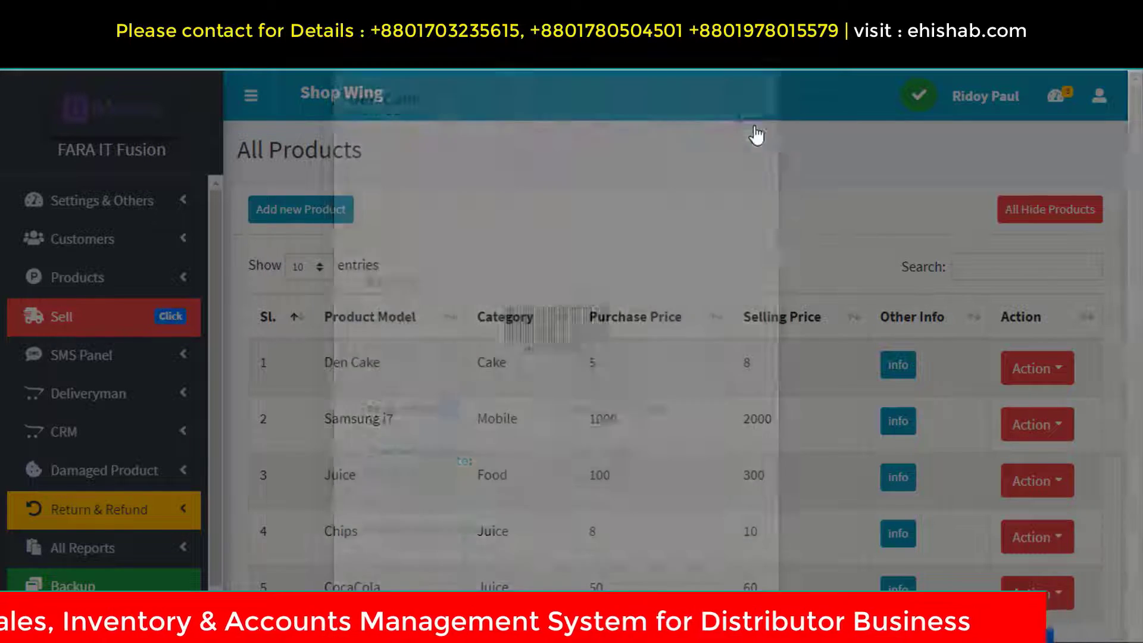
Step: Look again at the options of the Damaged Product section, and collapse it
left_click(154, 470)
scroll(160, 452, "down", 1)
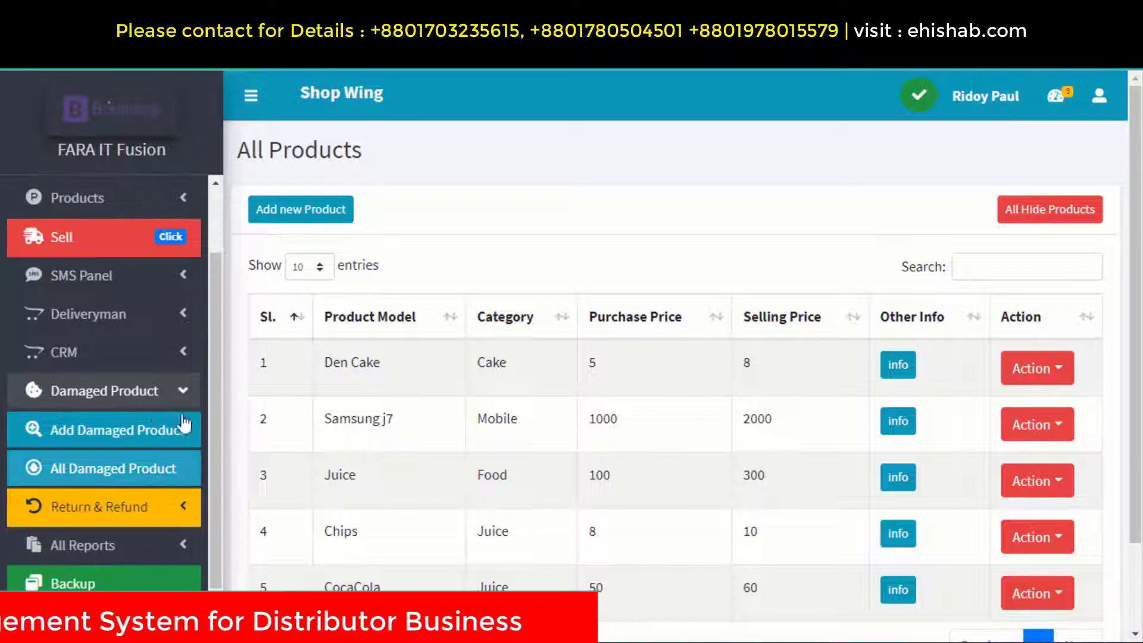
left_click(184, 391)
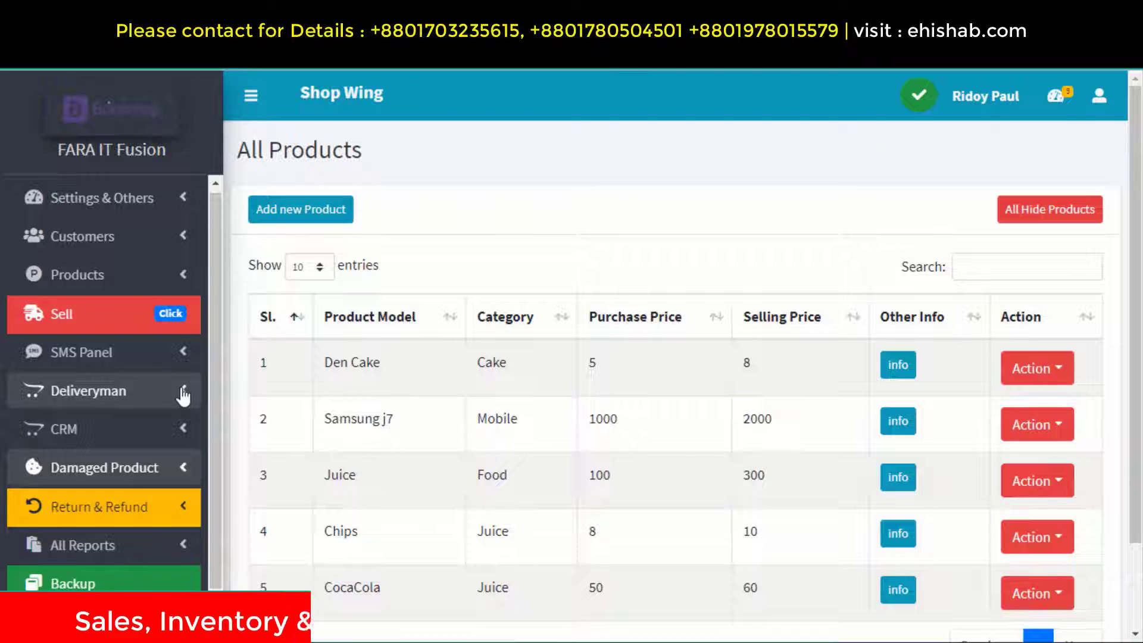
left_click(169, 472)
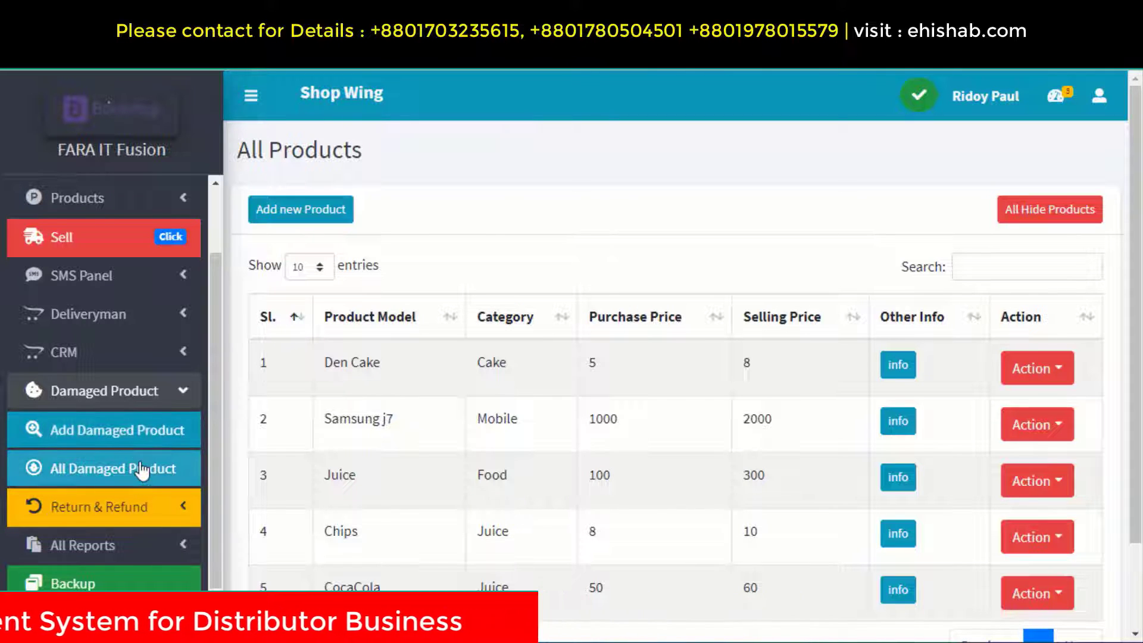
left_click(157, 393)
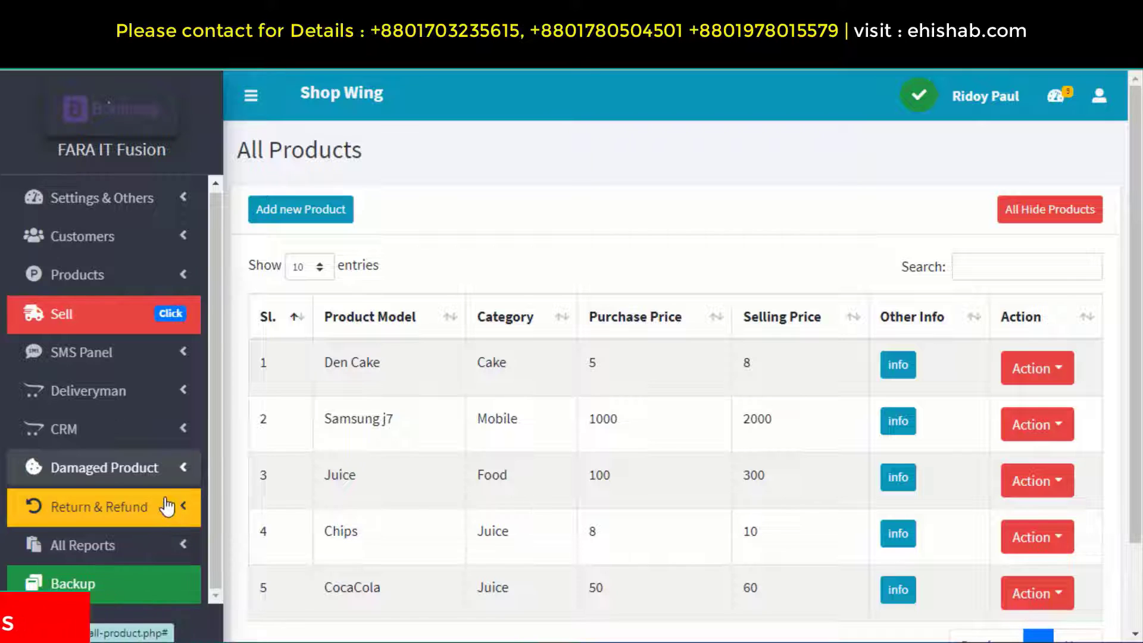
Step: Open the list of returnable product invoices and examine the total price and date of the newest invoice
left_click(158, 515)
scroll(158, 515, "down", 2)
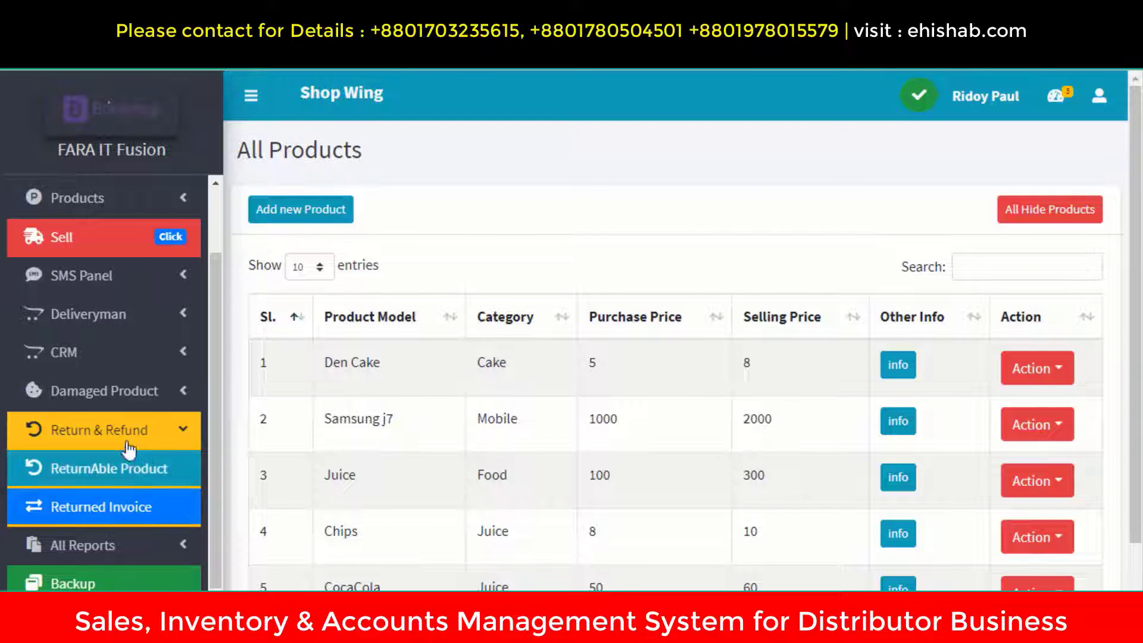
left_click(105, 474)
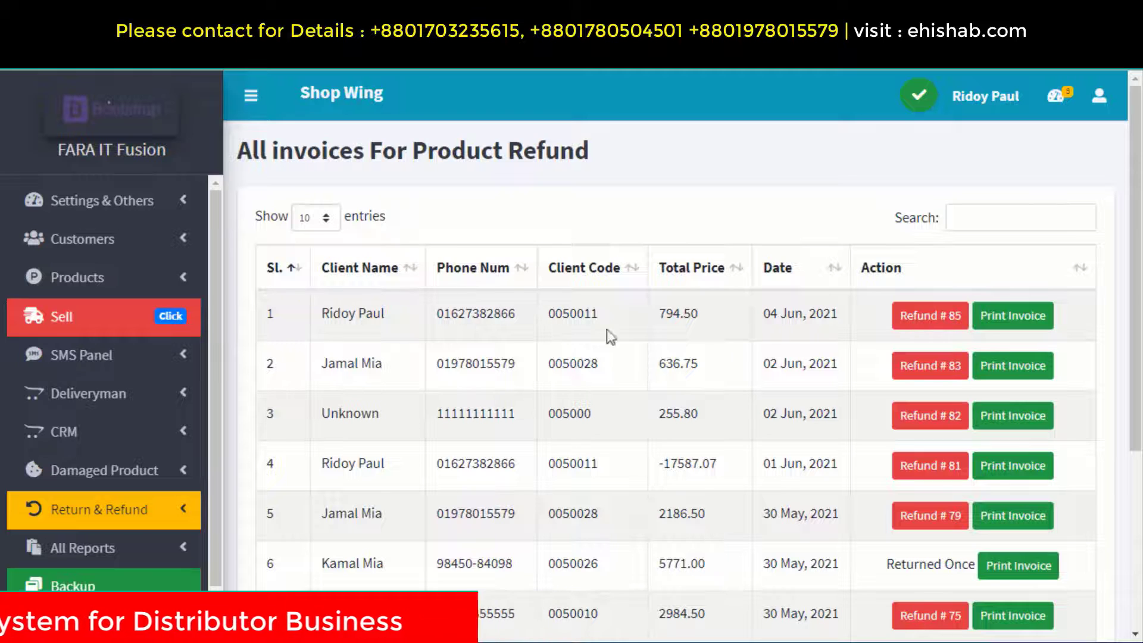
left_click_drag(660, 314, 802, 314)
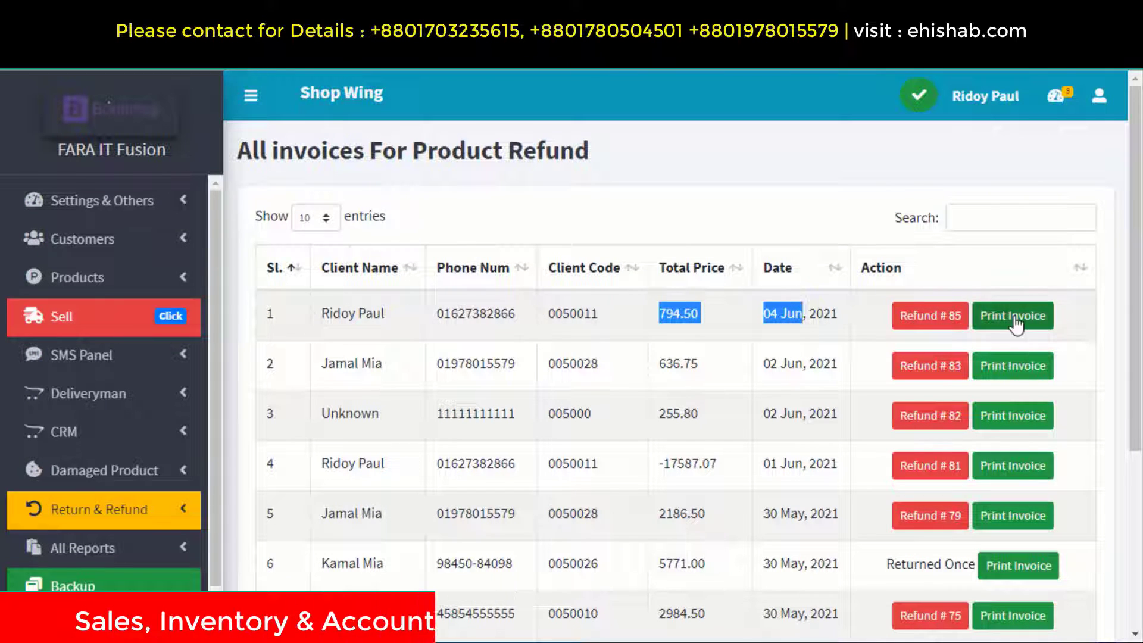
Step: View the newest invoice's printout down to its current due, and close the printout
left_click(1012, 316)
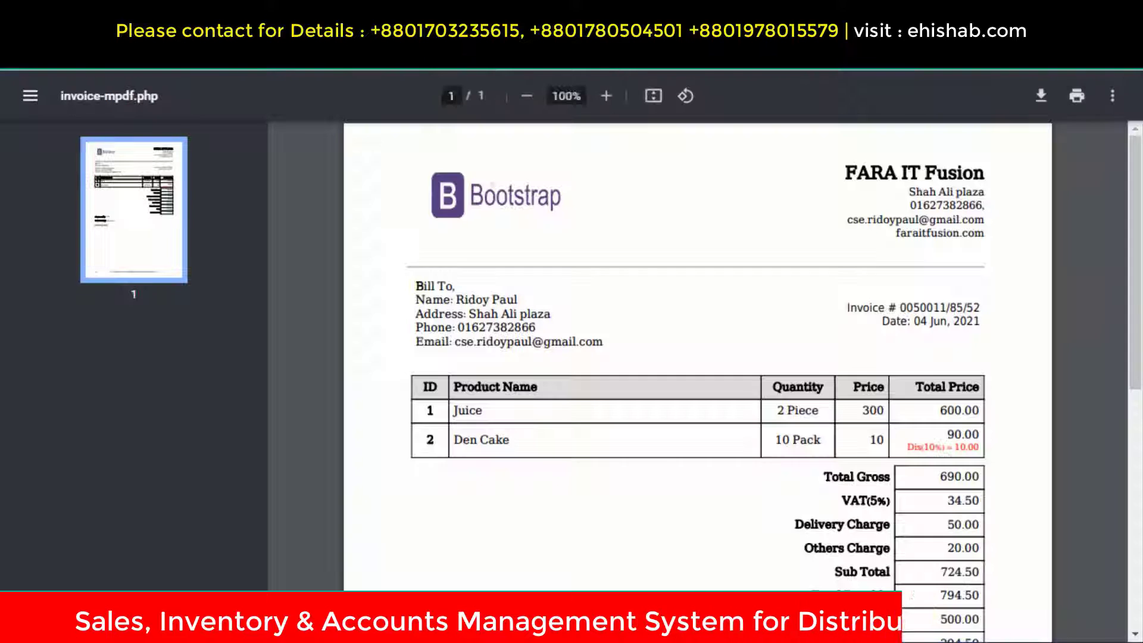
scroll(931, 514, "down", 5)
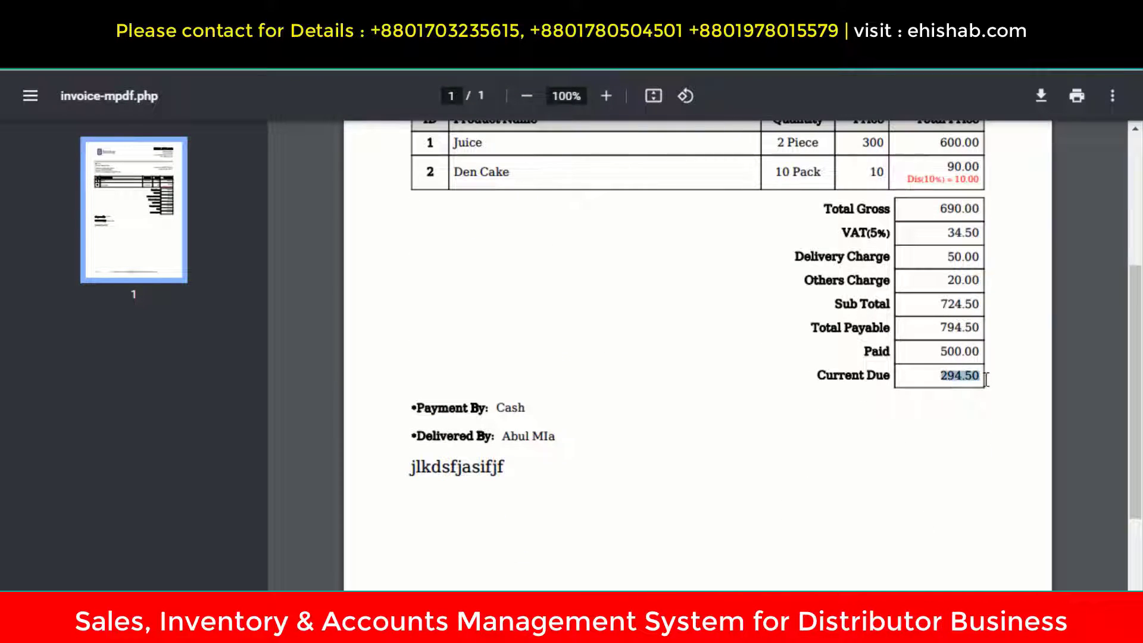
key("ctrl+w")
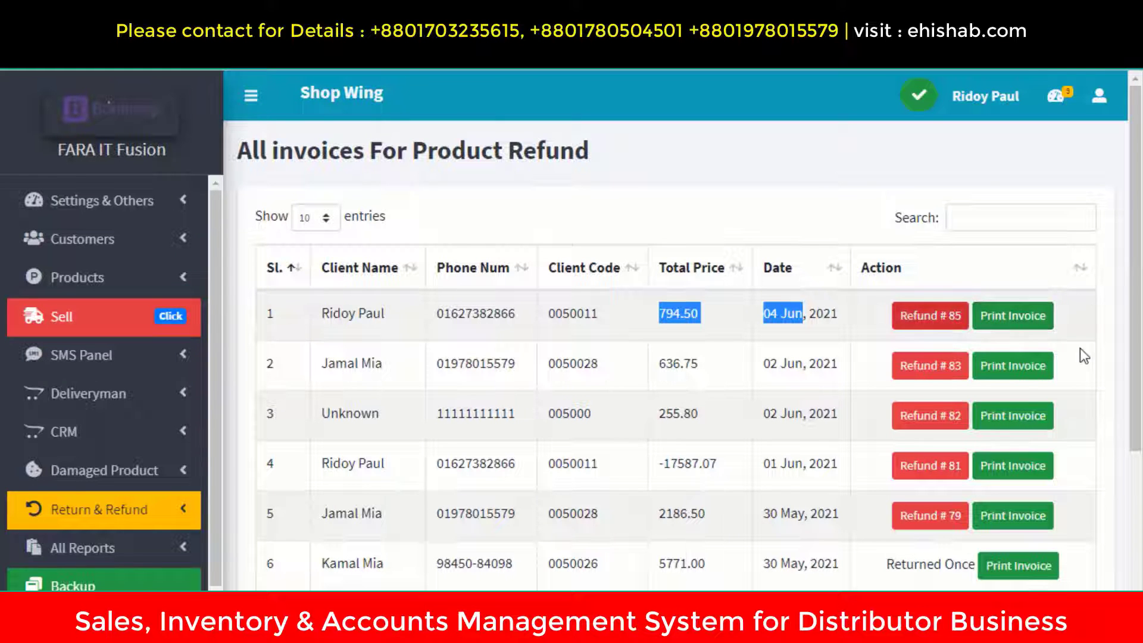
Step: Open the refund form of the newest invoice and examine its products, charges, payable amount, due calculation and note
left_click(930, 315)
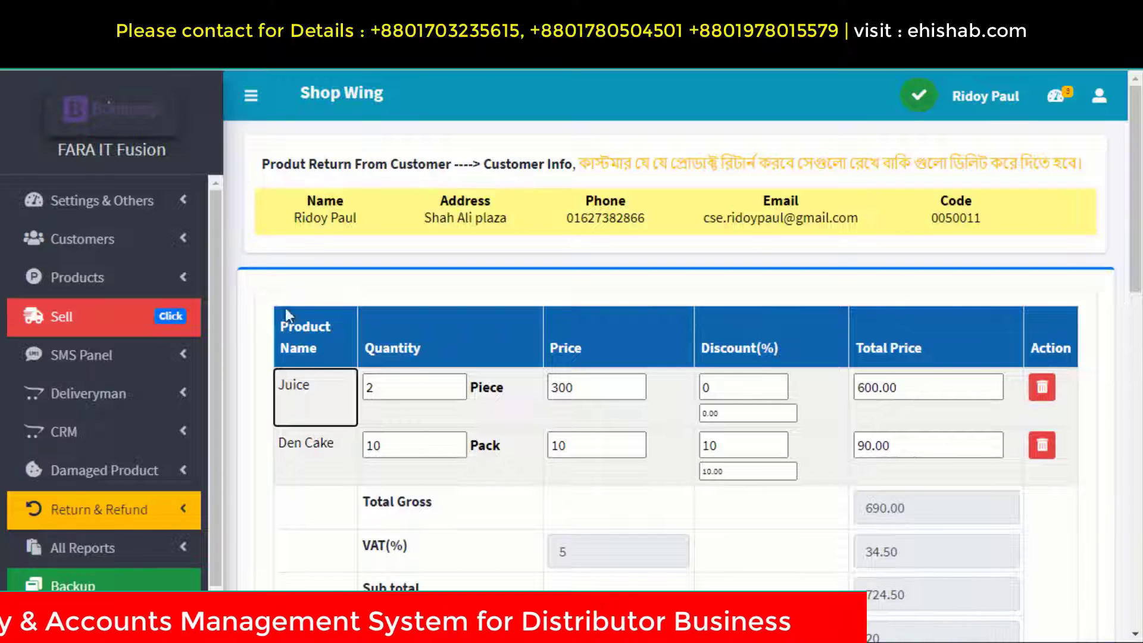
scroll(489, 361, "down", 5)
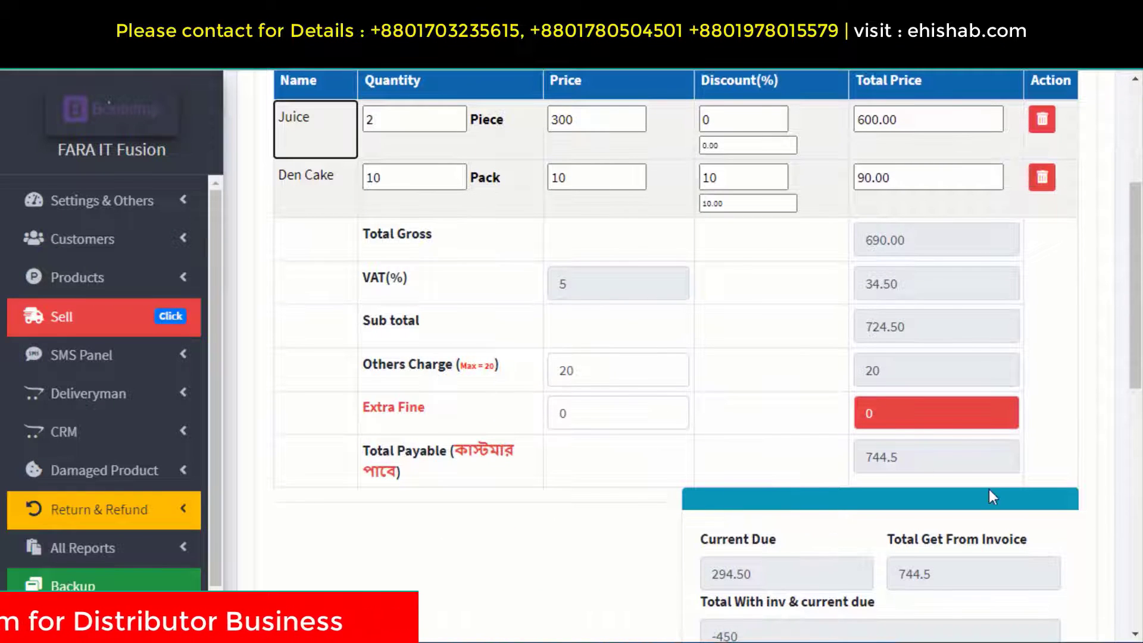
scroll(491, 275, "up", 3)
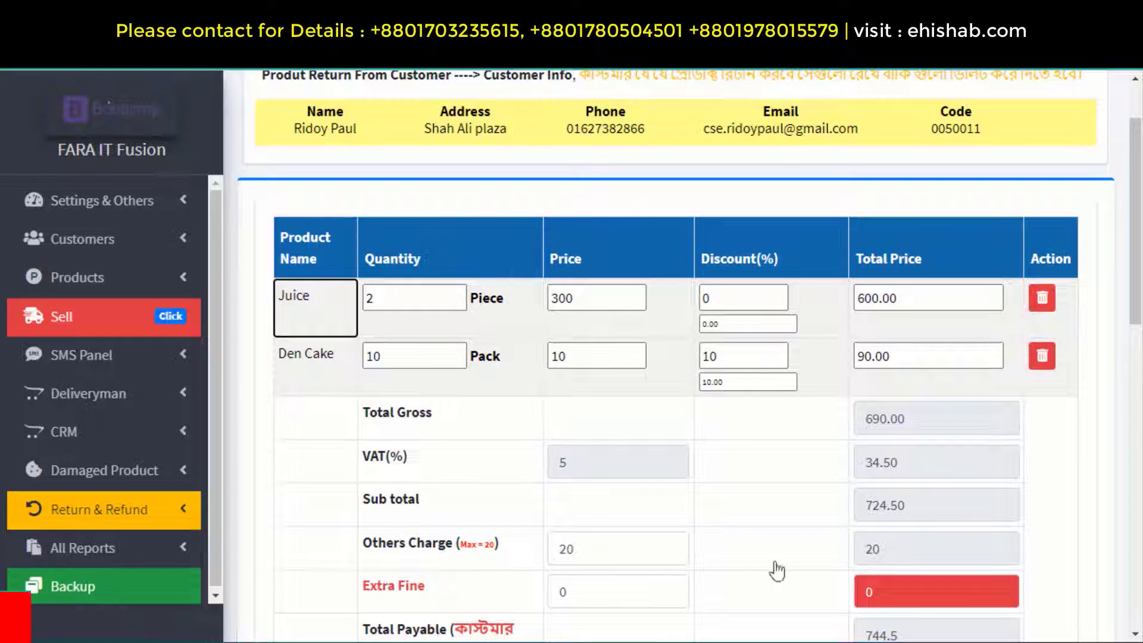
scroll(777, 570, "down", 5)
scroll(760, 281, "down", 3)
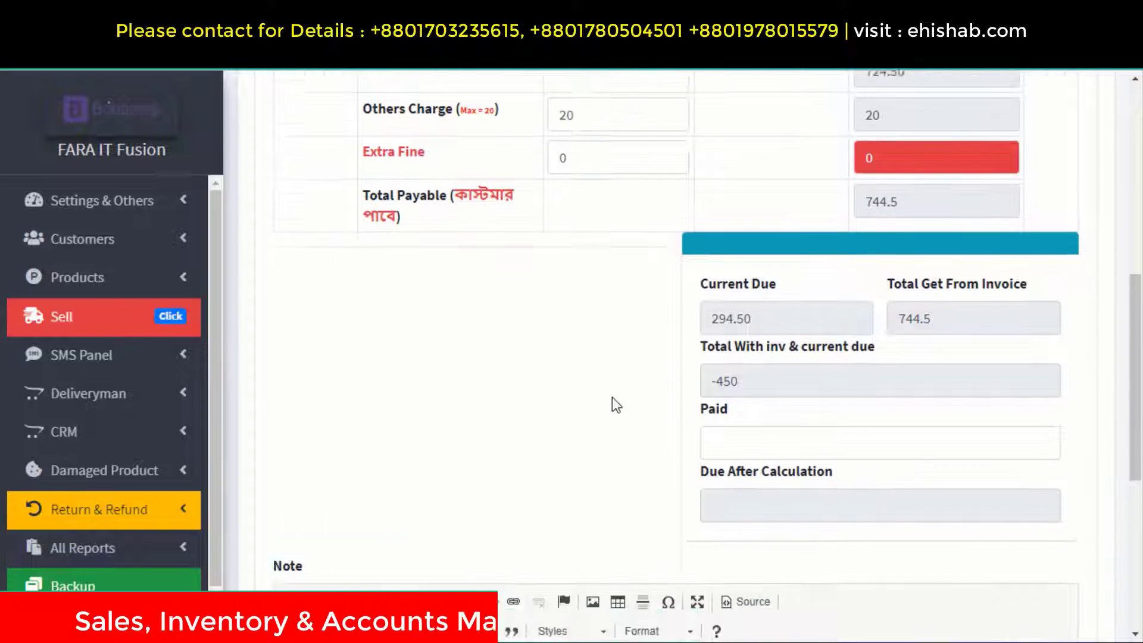
scroll(612, 398, "down", 2)
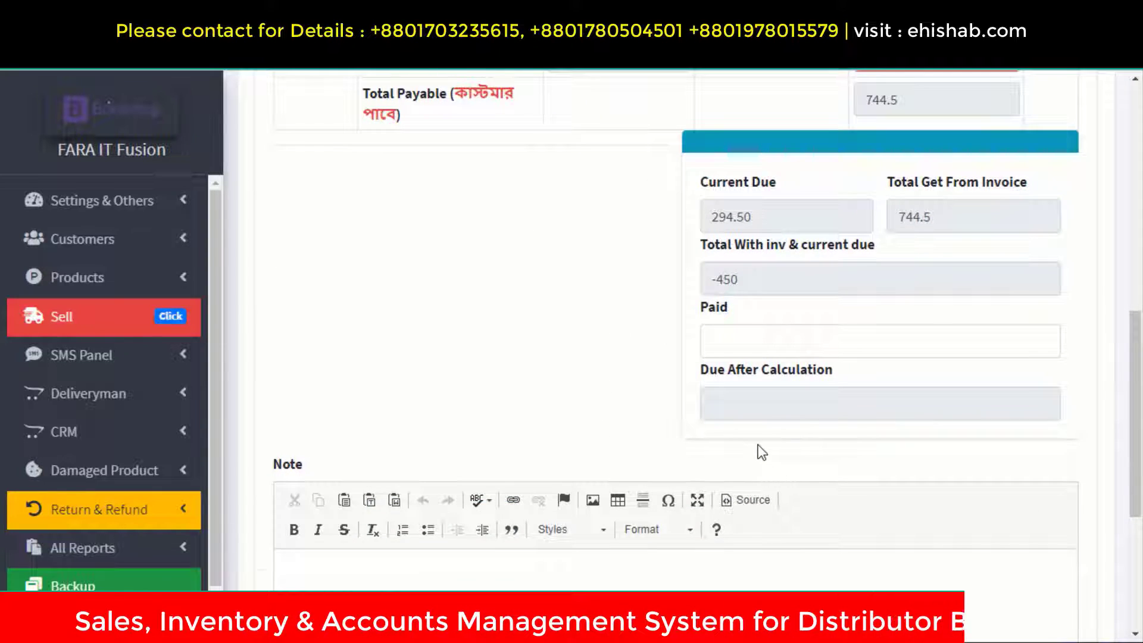
scroll(759, 451, "down", 4)
Step: Set the return quantities to 1 piece of Juice and 5 packs of Den Cake, and review the recalculated refund amounts
scroll(757, 438, "up", 8)
scroll(755, 400, "up", 3)
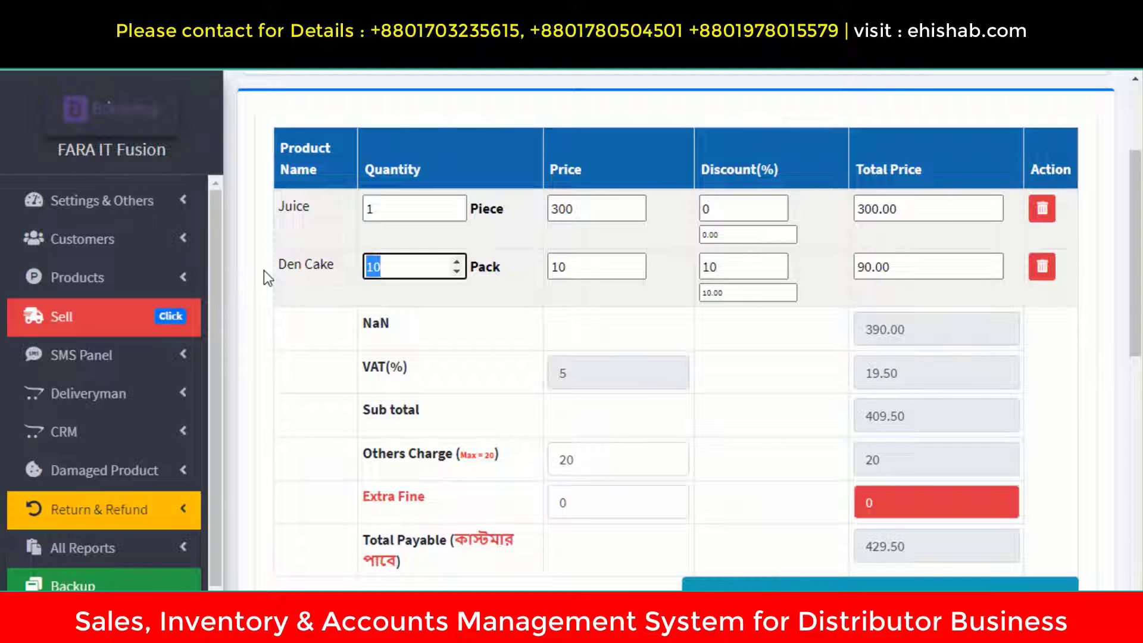
type("5")
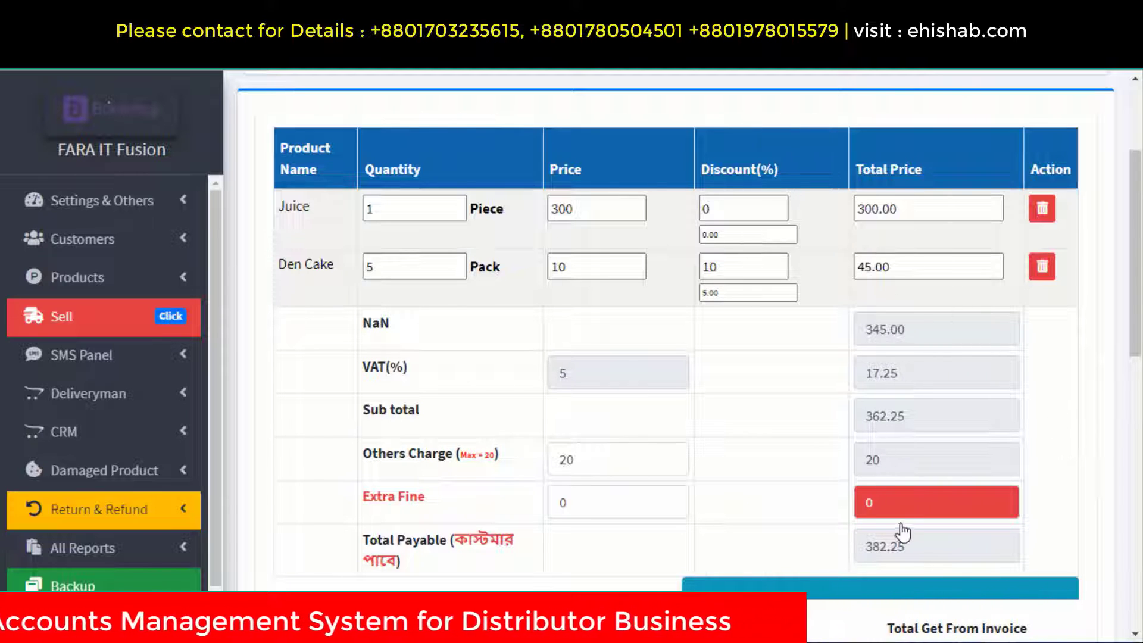
scroll(898, 523, "down", 7)
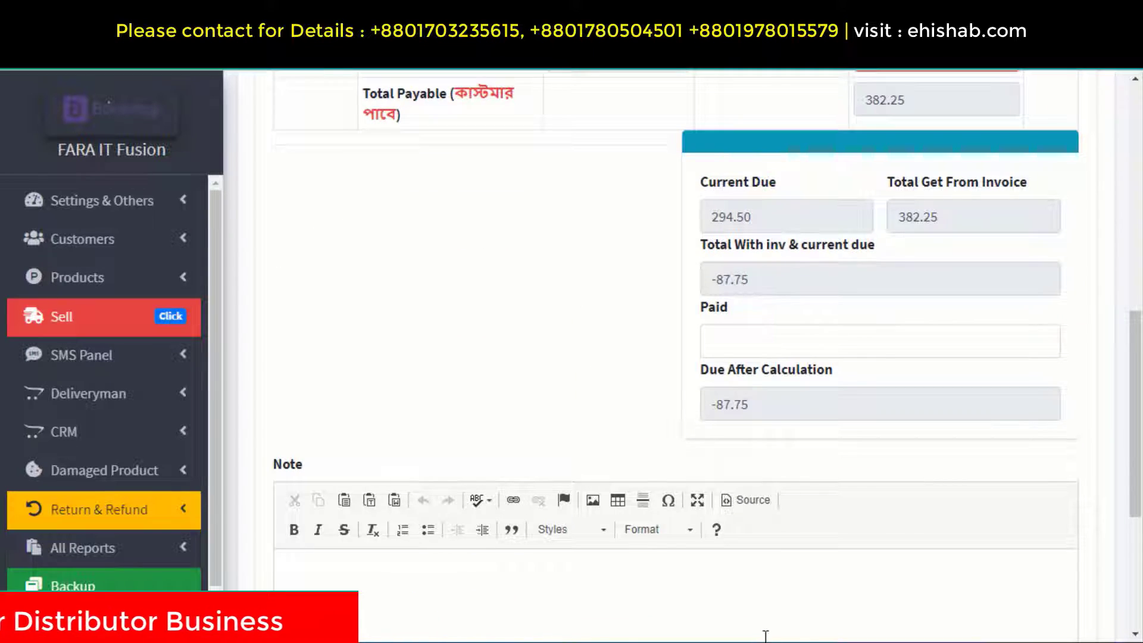
scroll(767, 304, "down", 5)
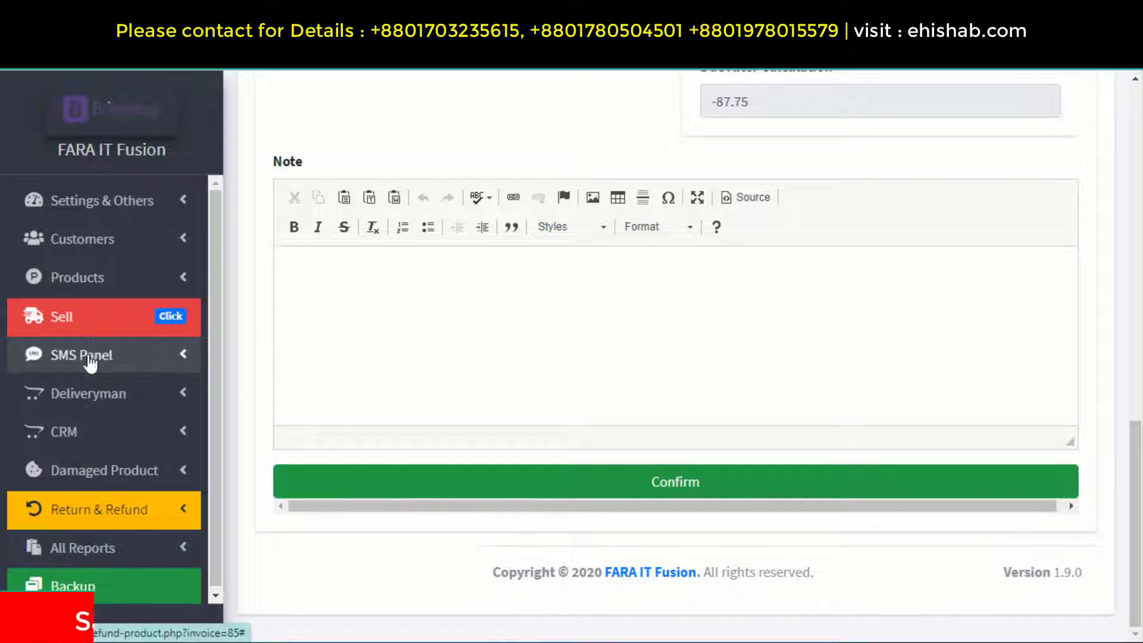
Step: Look at the options of the Return & Refund section, and collapse it
left_click(122, 512)
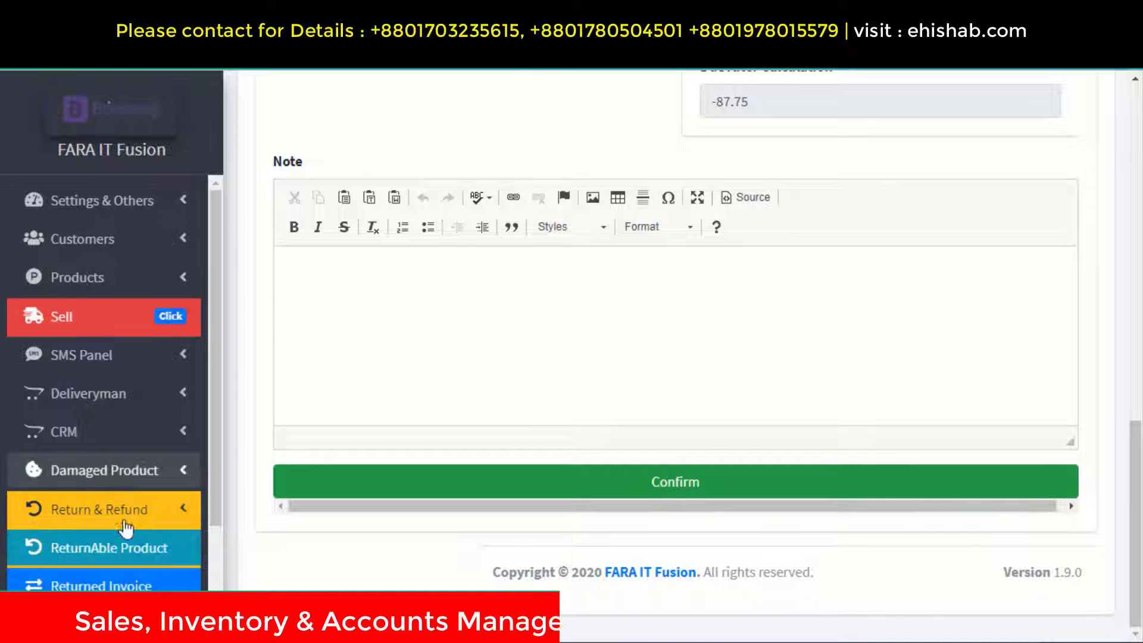
scroll(123, 545, "down", 2)
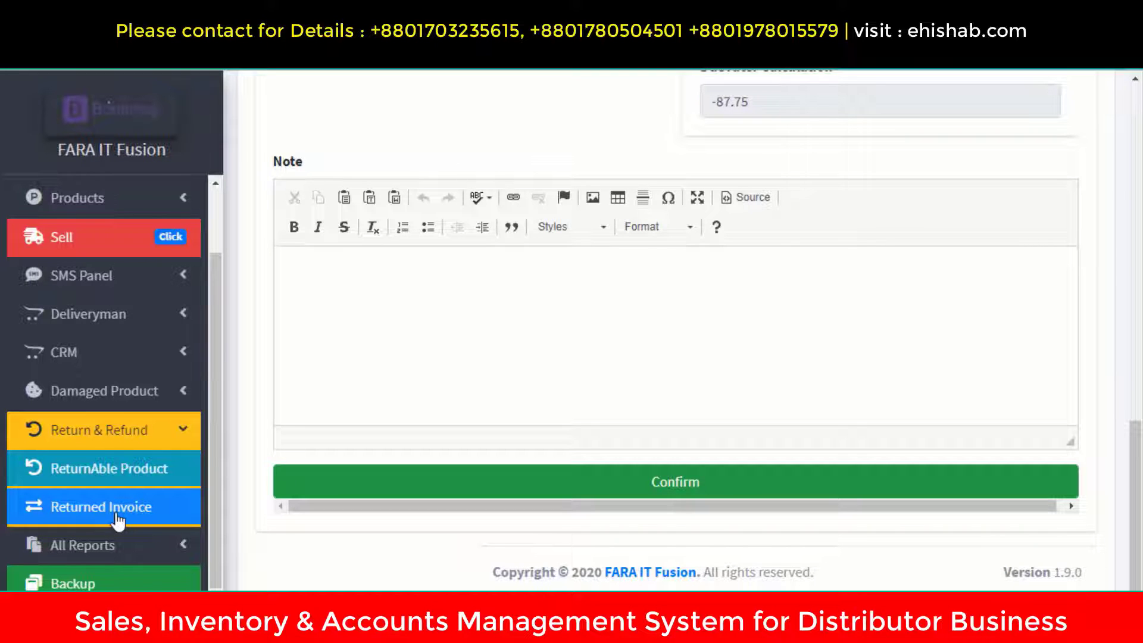
left_click(176, 437)
Step: Expand the All Reports section and look through its available reports
left_click(130, 559)
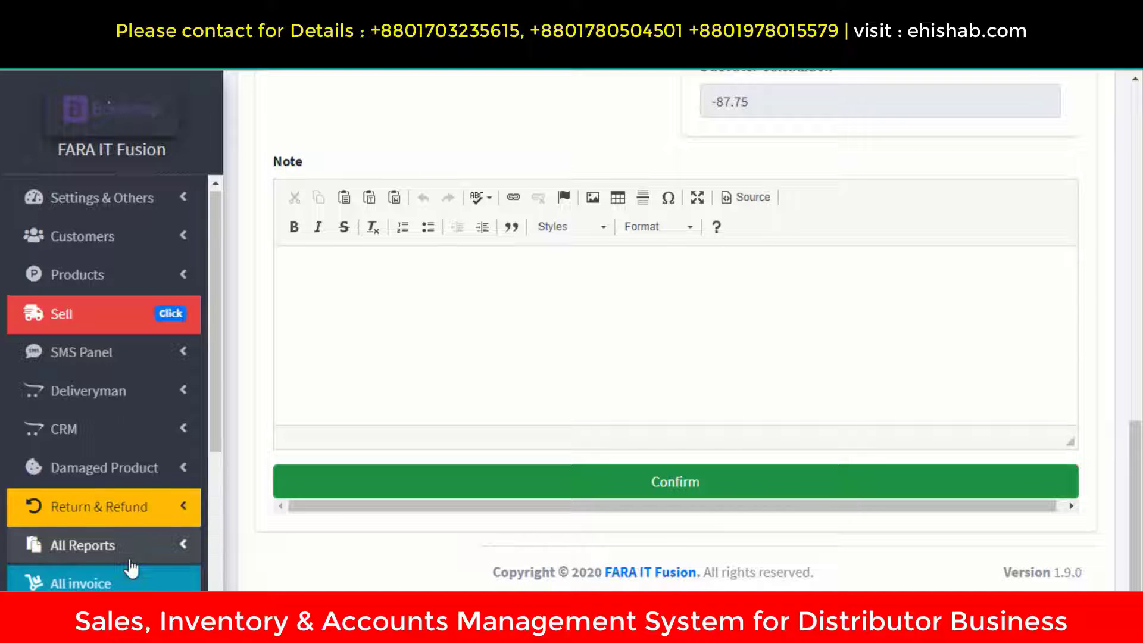
scroll(131, 559, "down", 5)
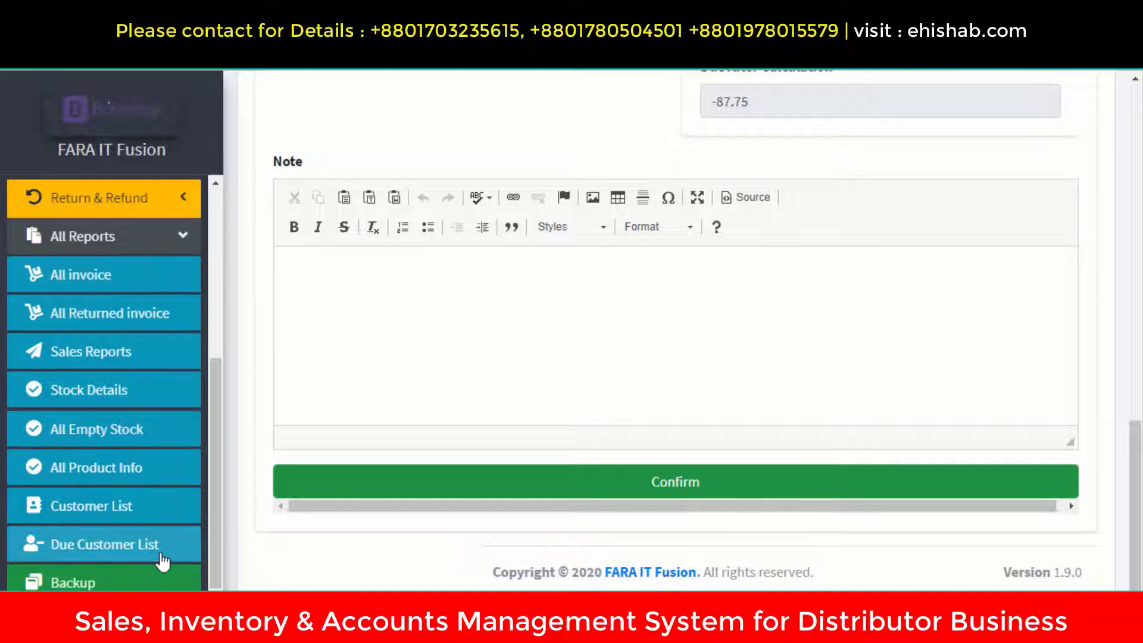
scroll(140, 326, "up", 5)
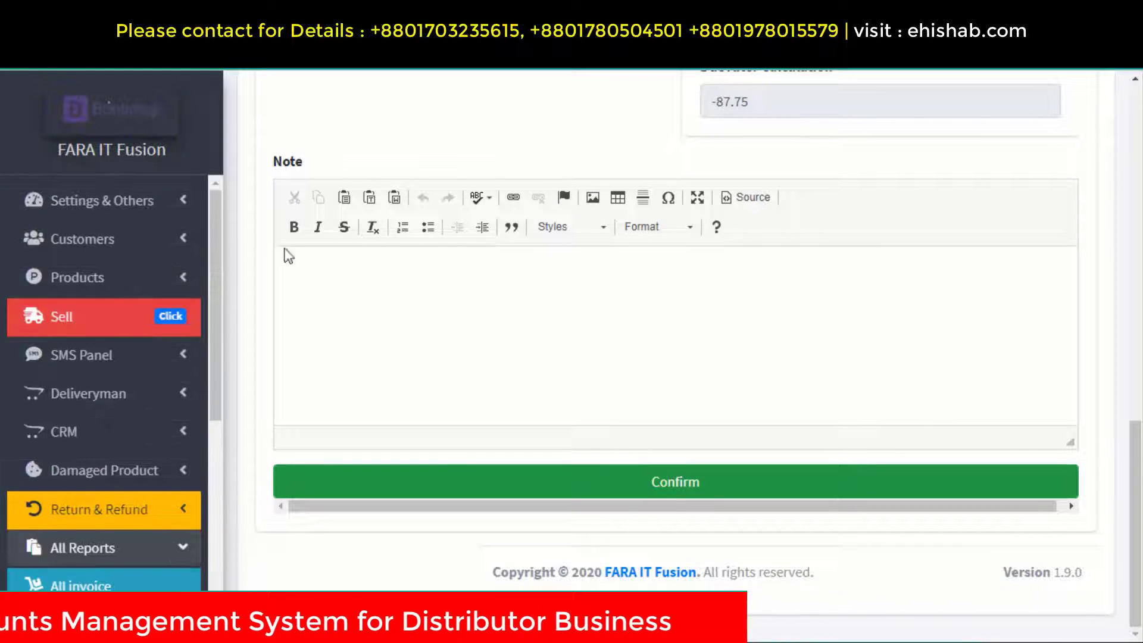
scroll(635, 276, "up", 10)
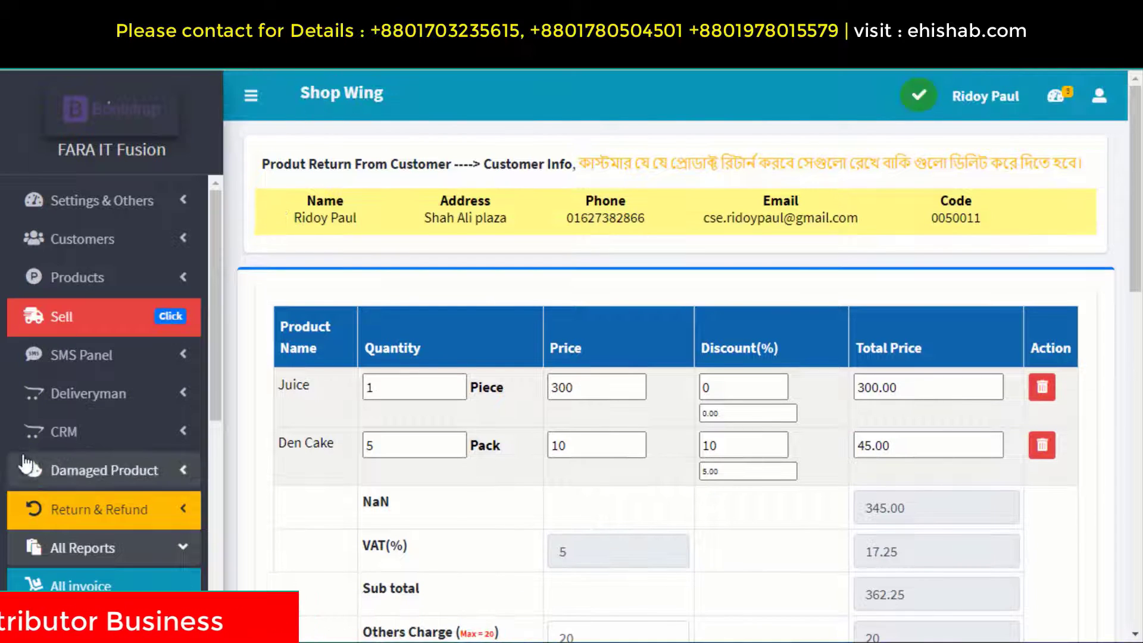
scroll(23, 461, "down", 10)
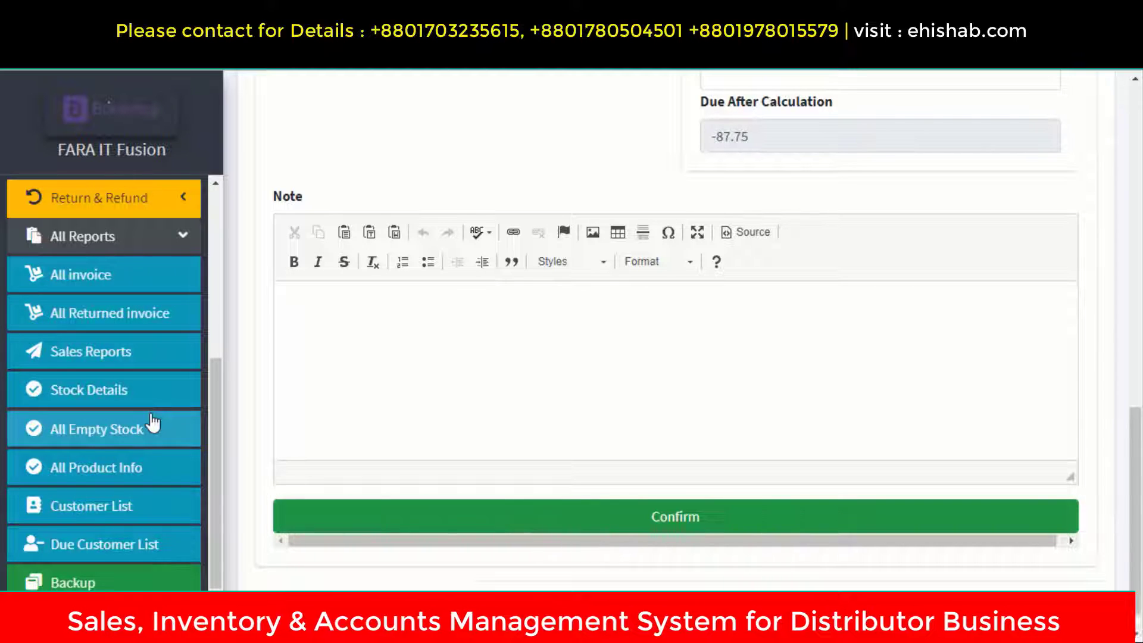
Step: Open the All Product Info report and examine Den Cake's updated stock, total sale, calculated stock and current stock
left_click(107, 469)
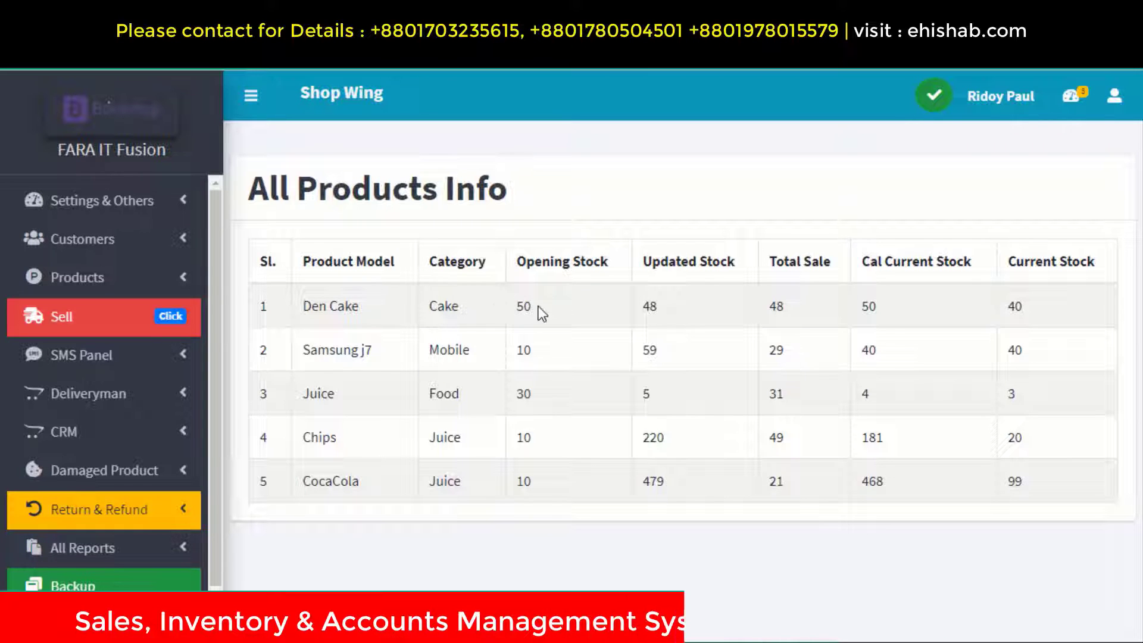
left_click(651, 306)
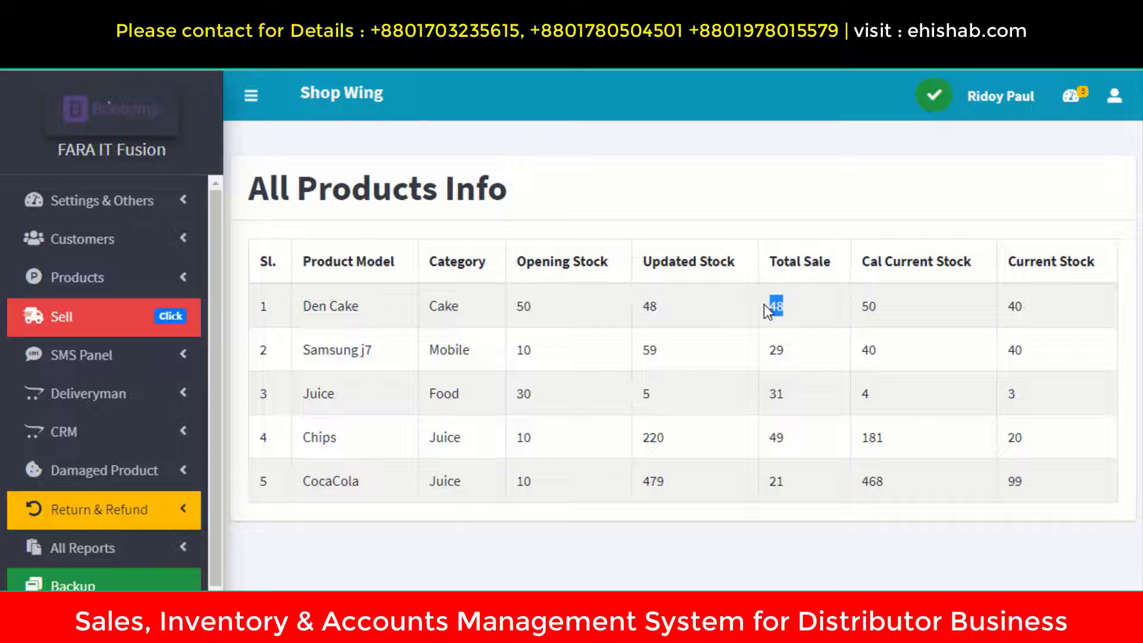
left_click(872, 306)
left_click_drag(927, 264, 990, 273)
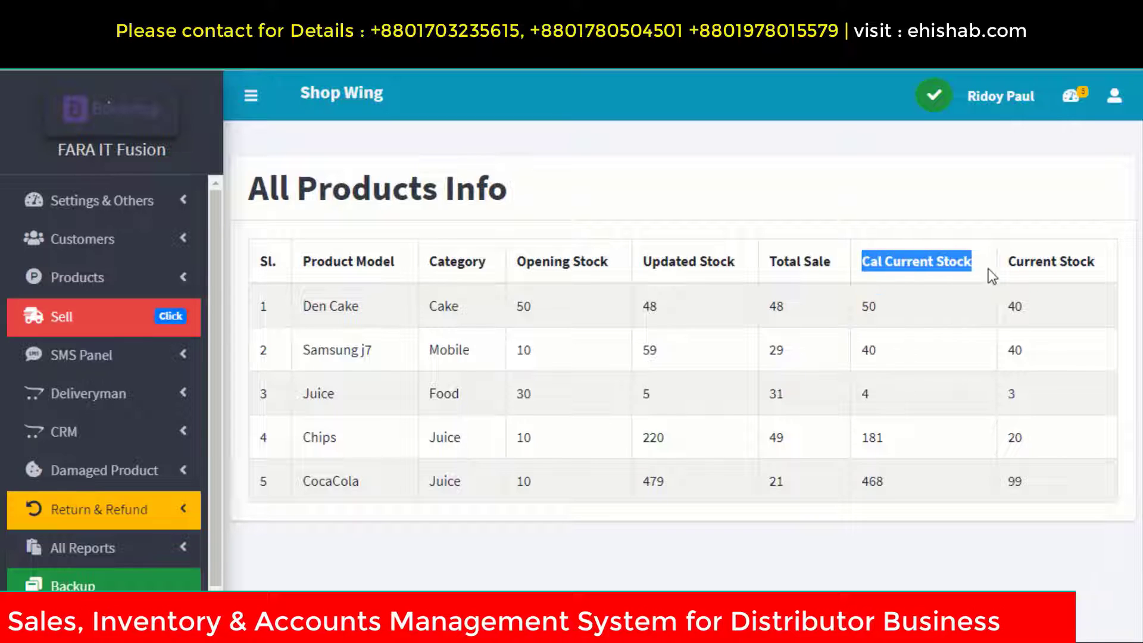
left_click_drag(1033, 308, 998, 309)
left_click(1026, 304)
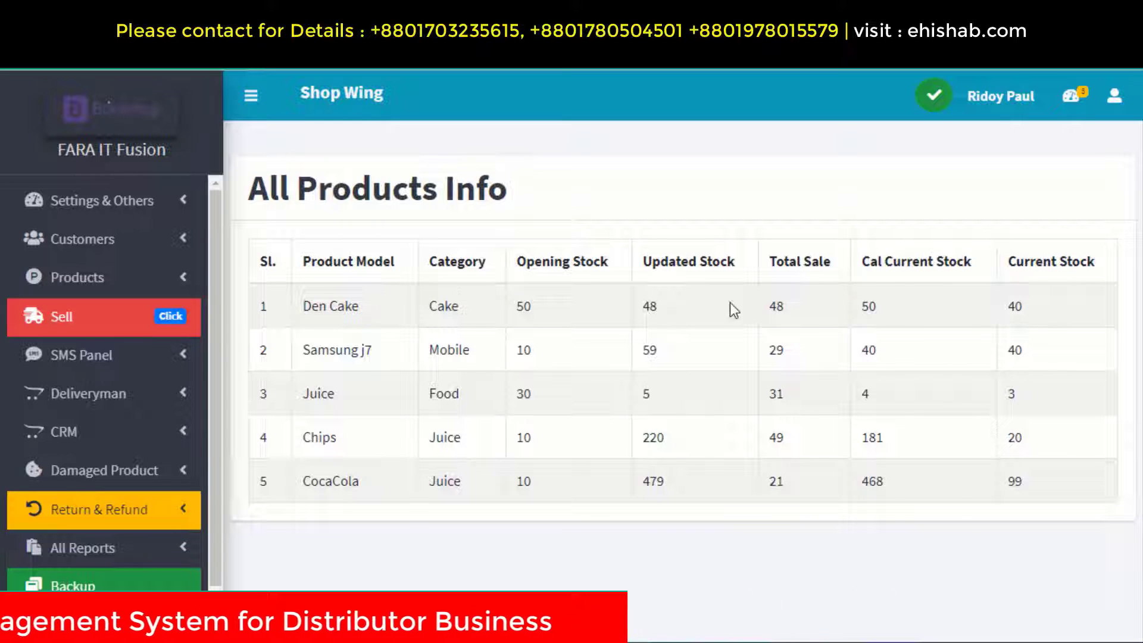
Step: Open the Due Customer List from the reports and view the customers down to the last row
left_click(123, 547)
scroll(122, 543, "down", 4)
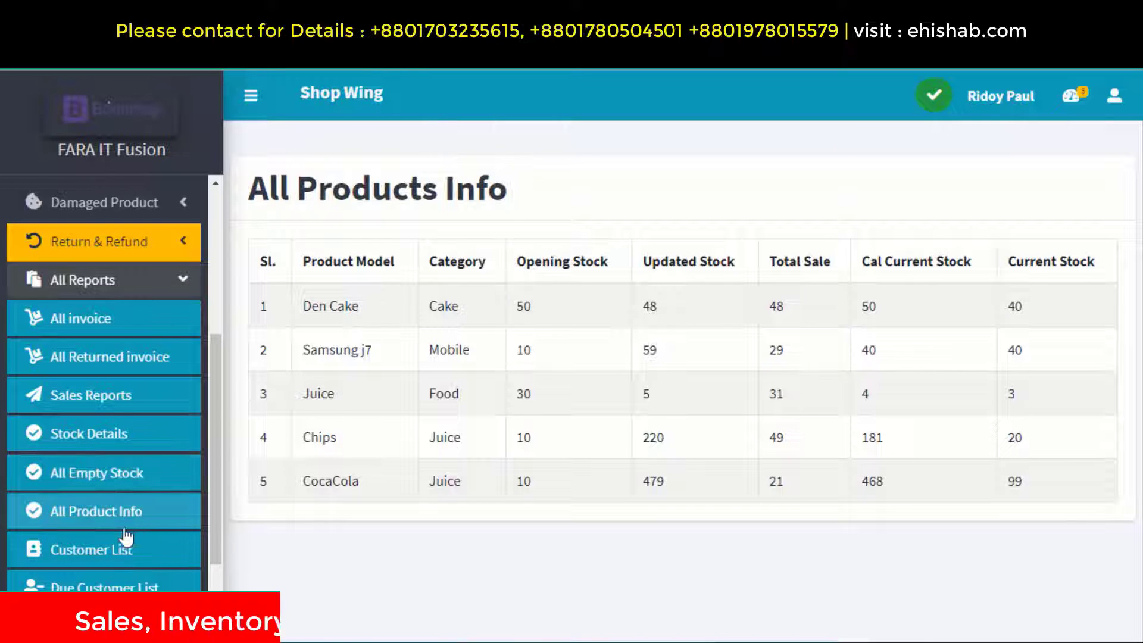
scroll(133, 521, "down", 1)
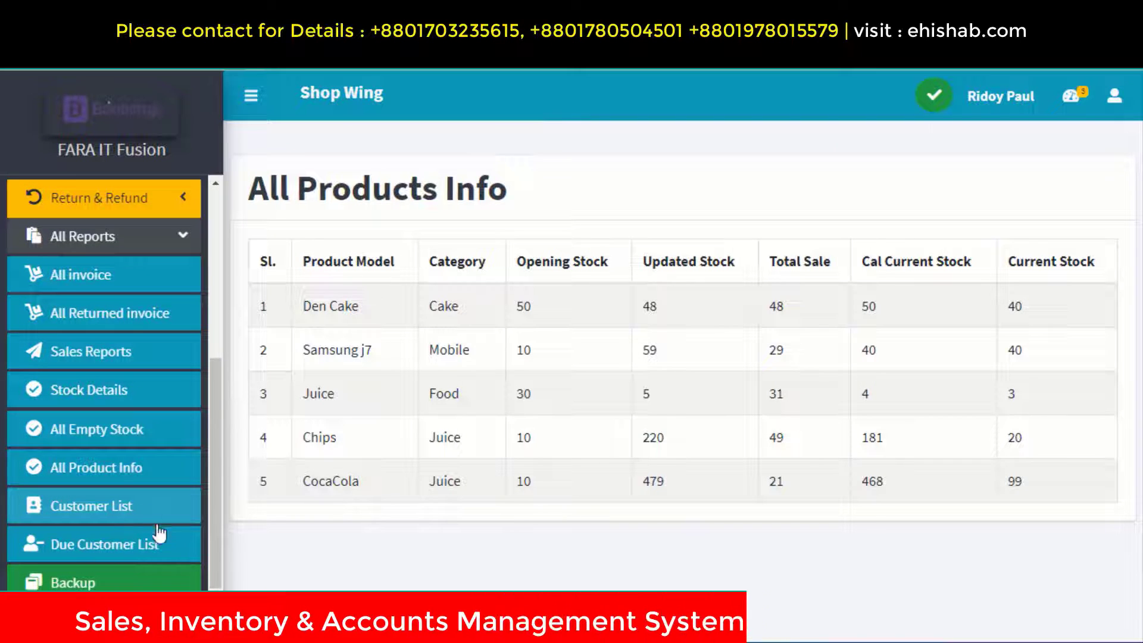
left_click(123, 552)
scroll(410, 507, "down", 1)
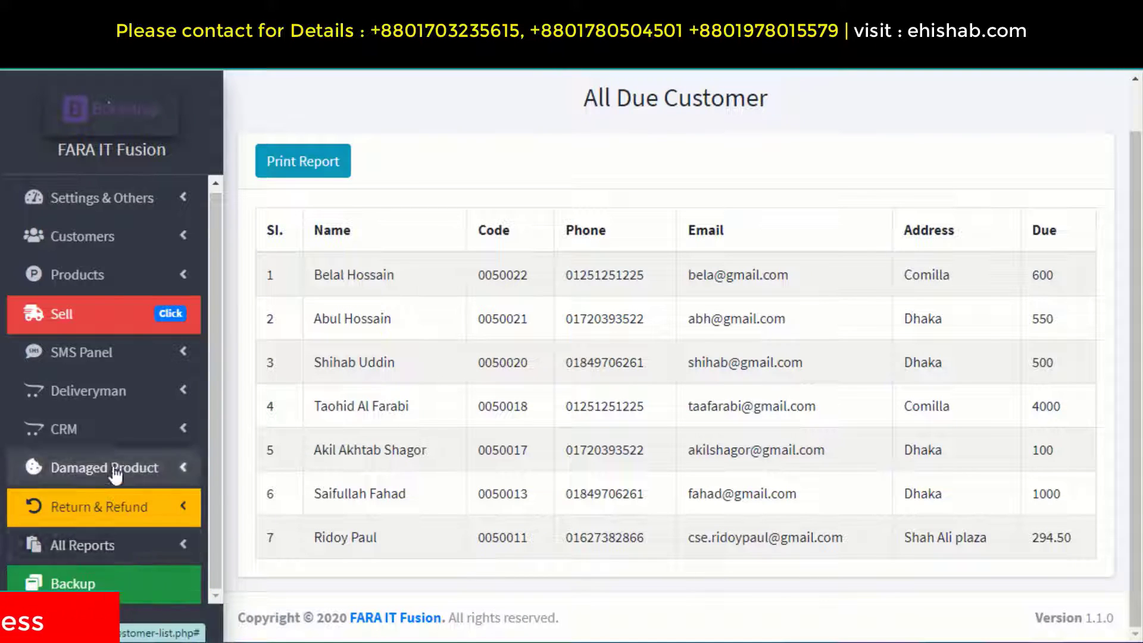
Step: View the database backup import and export page, and switch to the Suppliers Wing
left_click(82, 584)
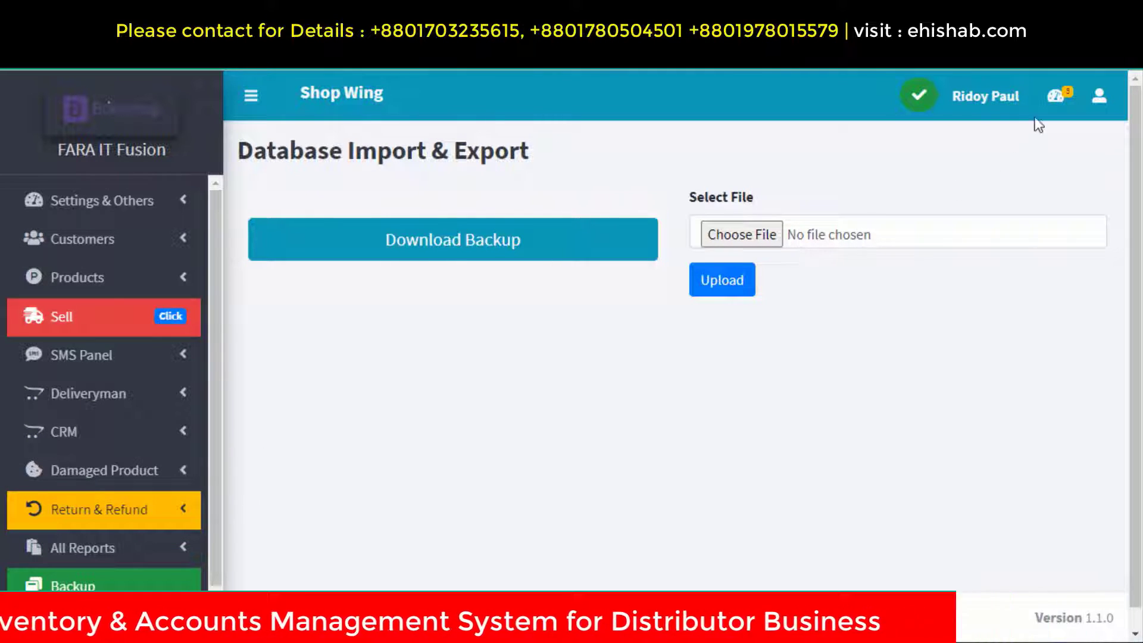
left_click(1055, 96)
left_click(941, 172)
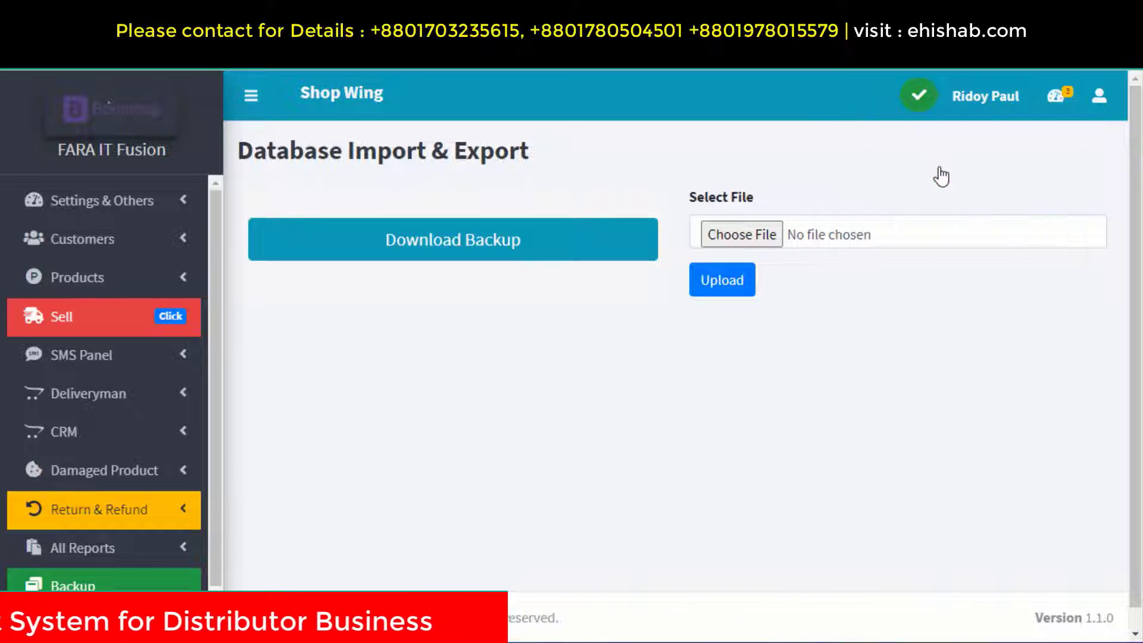
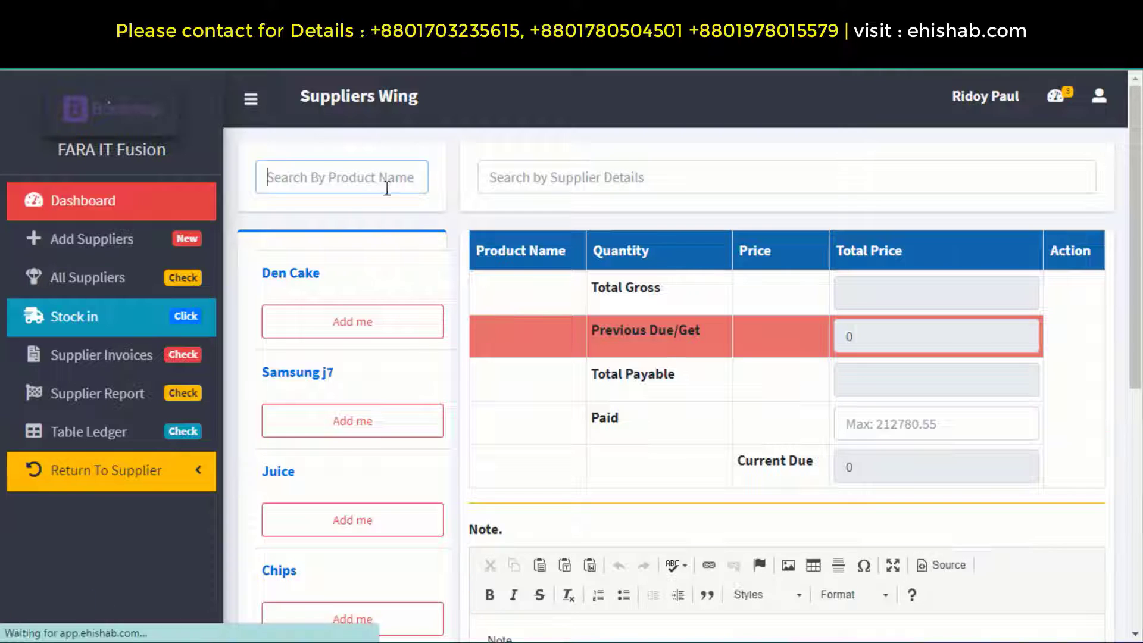
Step: Search the supplier details for "ra" on the Stock in page and select the matching supplier
left_click(562, 173)
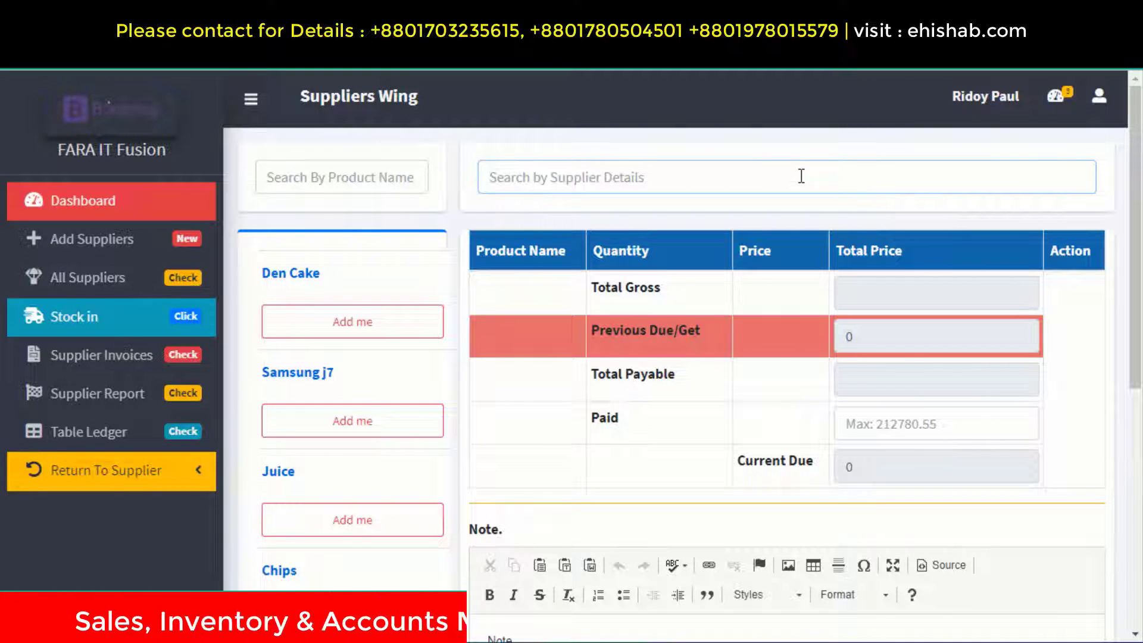
type("fa")
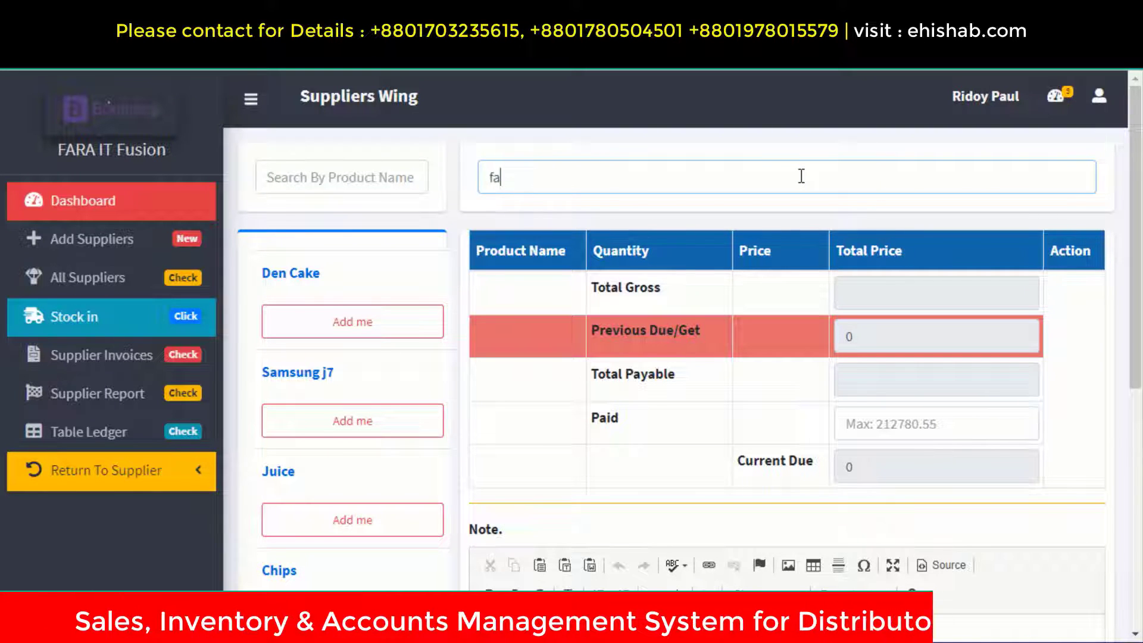
key("BackSpace")
key("BackSpace")
type("s")
key("BackSpace")
type("ra")
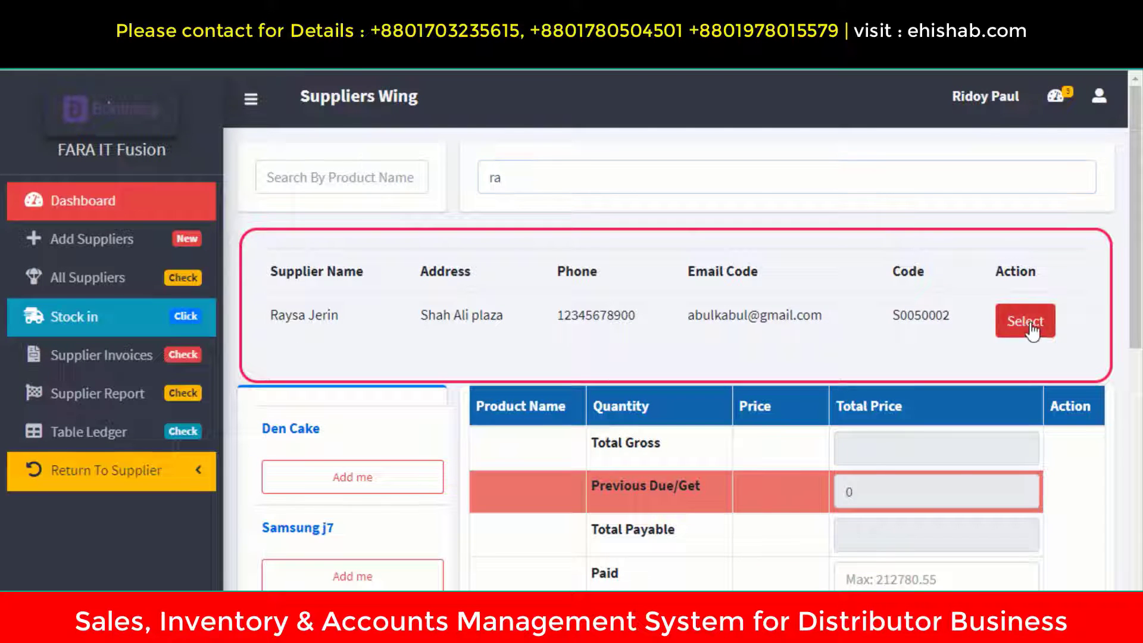
left_click(1024, 320)
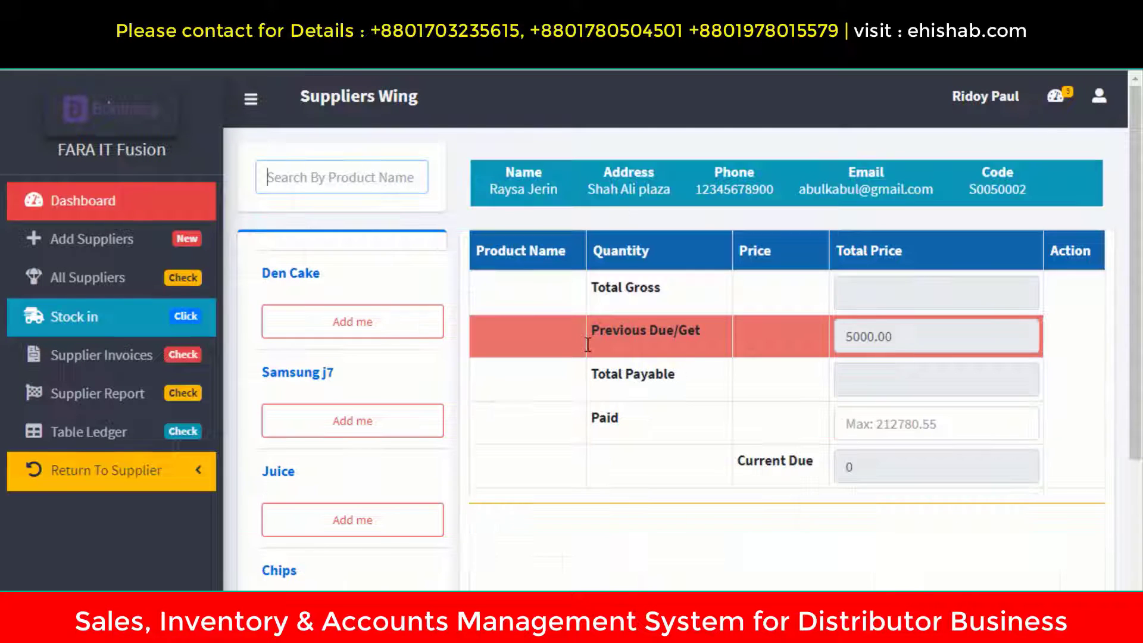
Step: Add Den Cake and Samsung j7 to the supplier's stock-in, with a quantity of 10 each
left_click(369, 324)
left_click(365, 424)
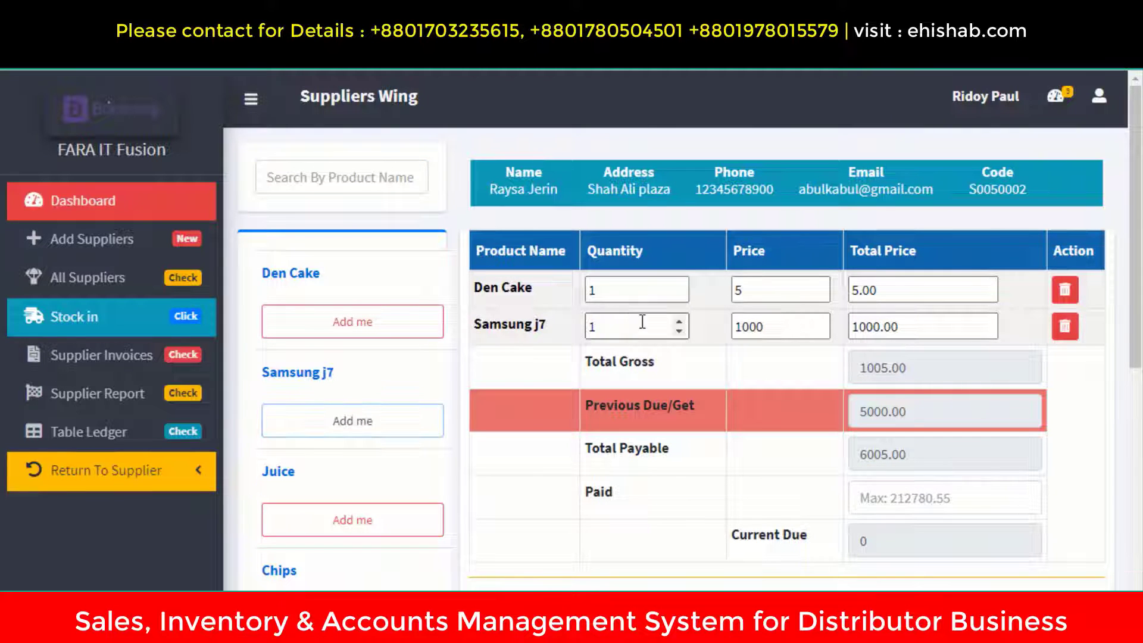
left_click(614, 296)
type("0")
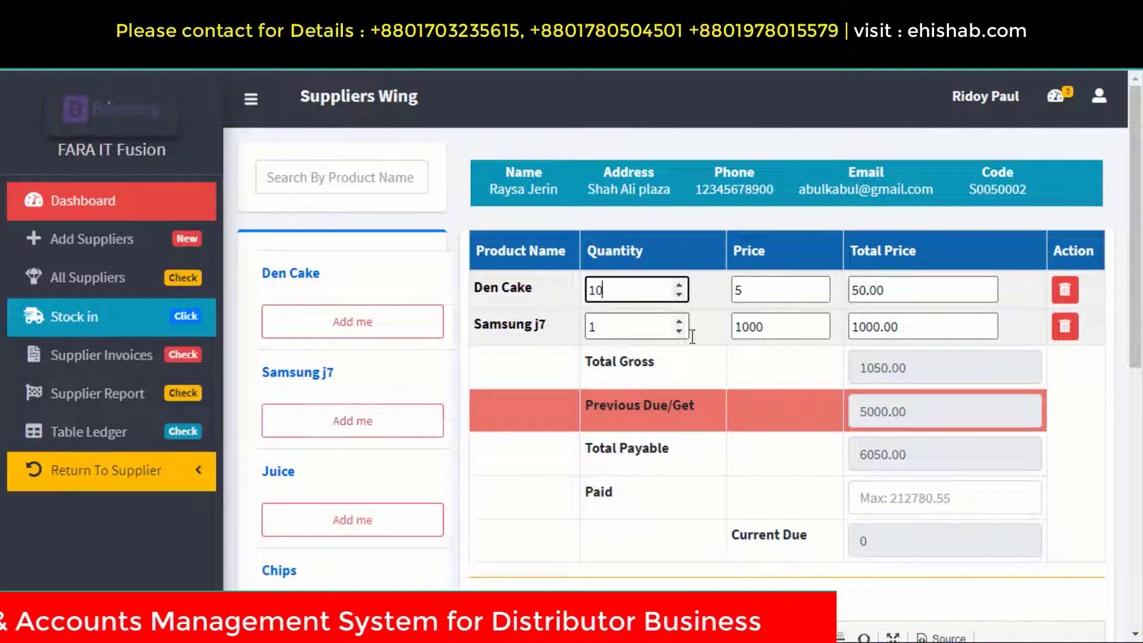
left_click(595, 327)
type("0")
Step: Check the stock-in's total payable and set the paid amount to 0
scroll(591, 400, "down", 3)
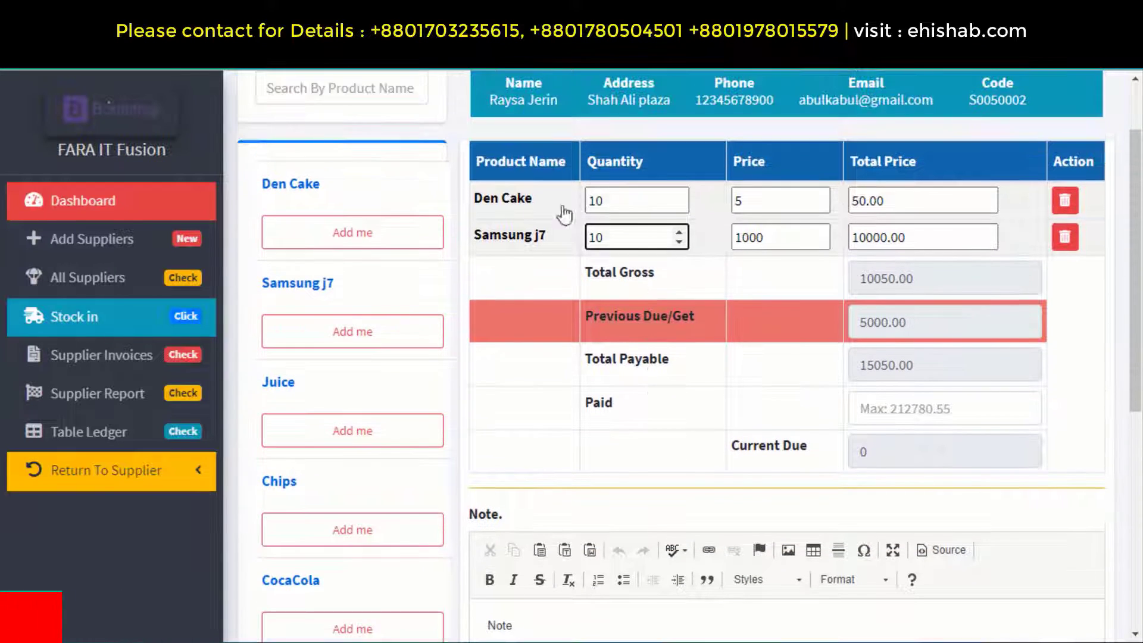
scroll(565, 214, "up", 2)
double_click(880, 365)
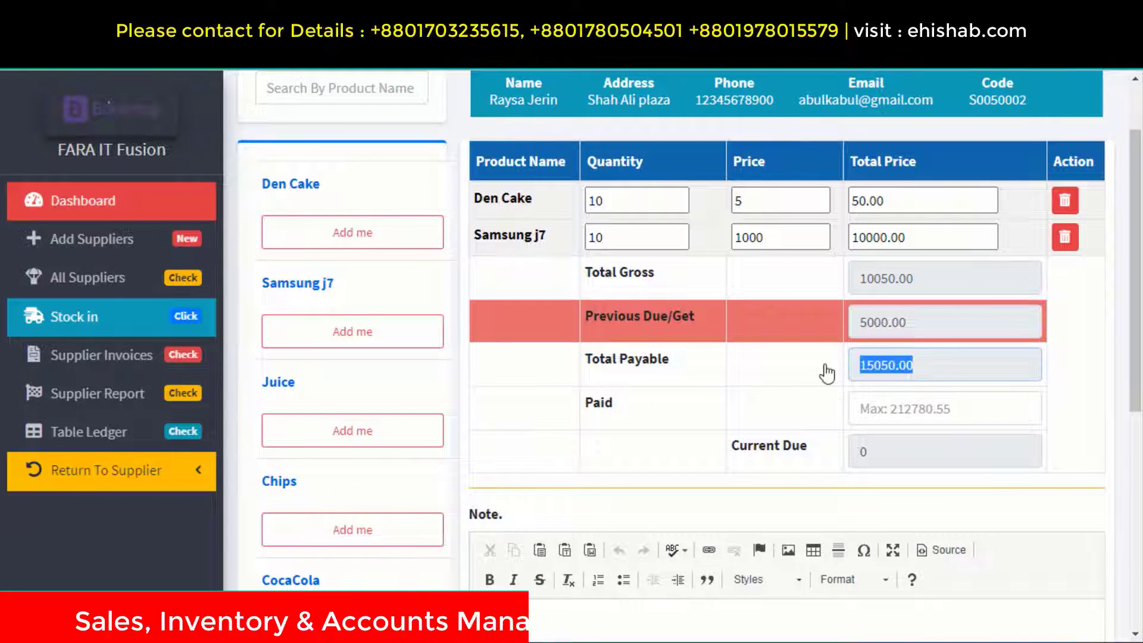
left_click(903, 405)
type("0")
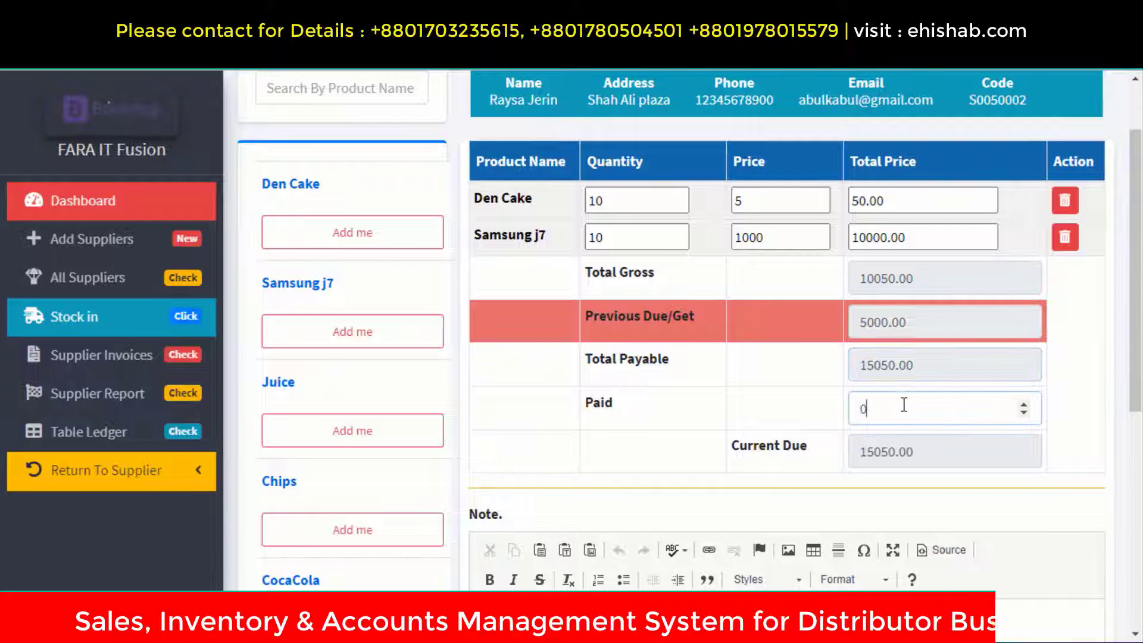
Step: Enter the supplier voucher number for the stock-in and review its product lines, payment amounts and note
scroll(778, 409, "down", 5)
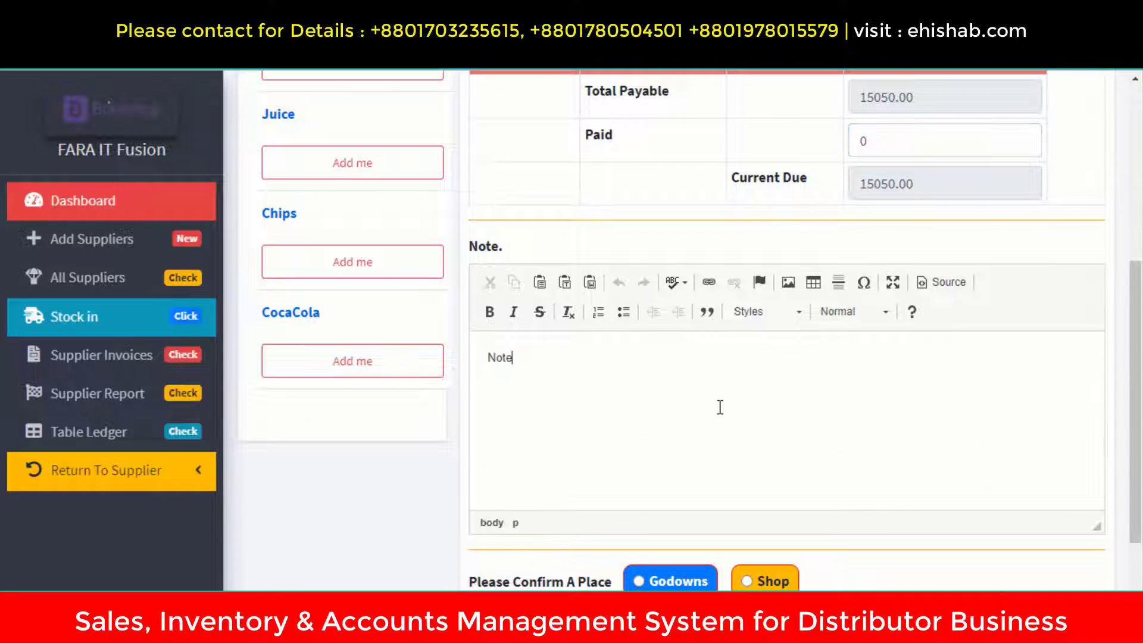
scroll(828, 443, "down", 3)
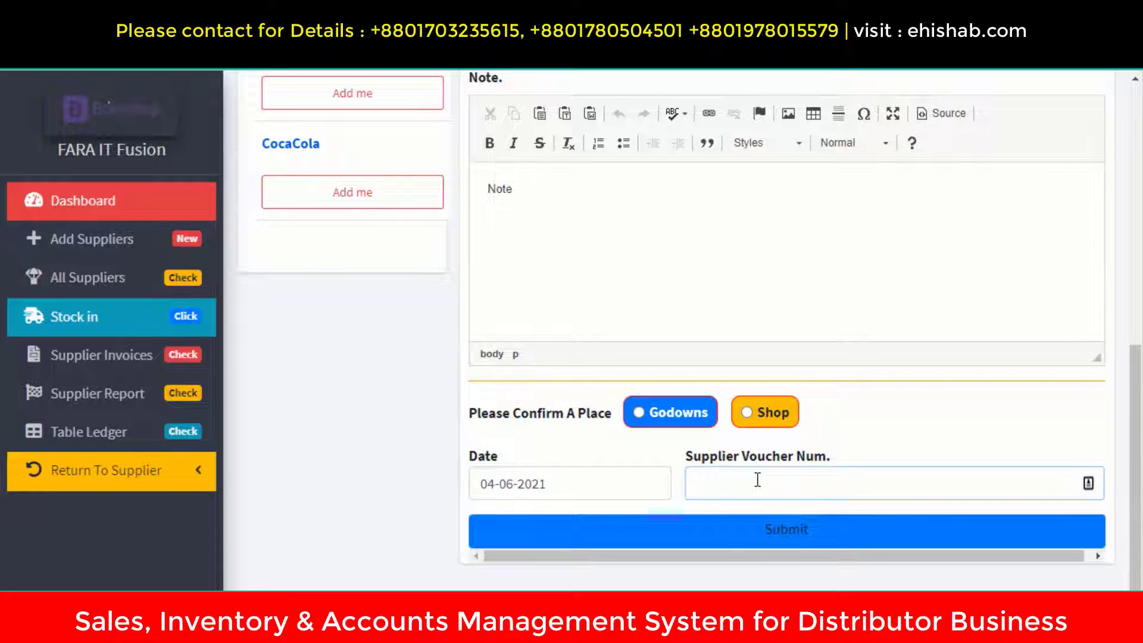
type("25412")
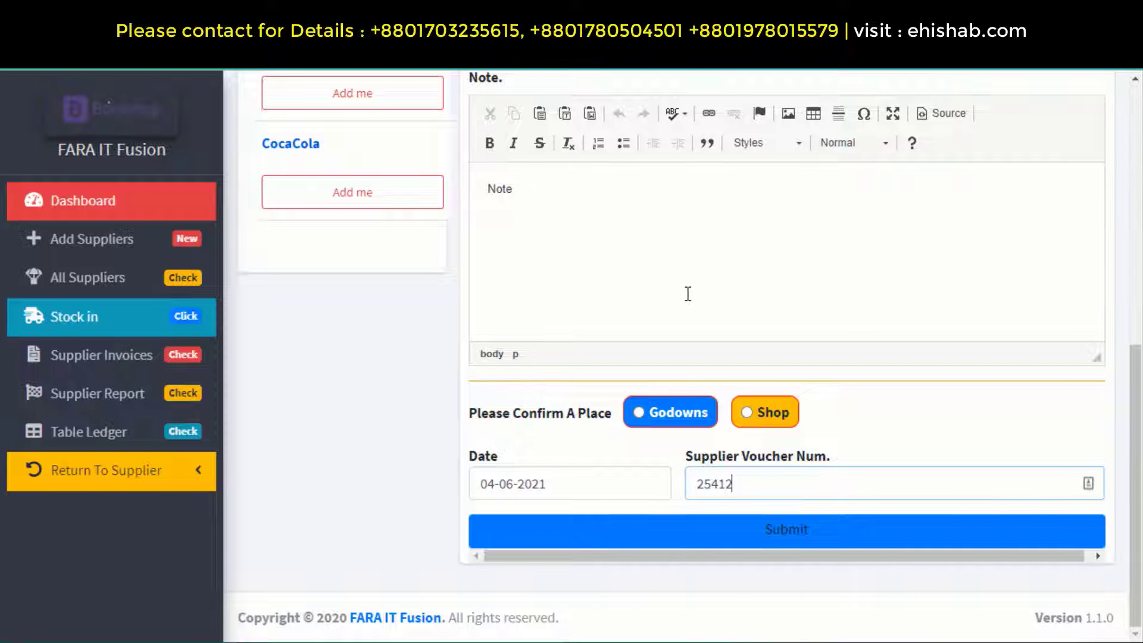
scroll(688, 293, "up", 5)
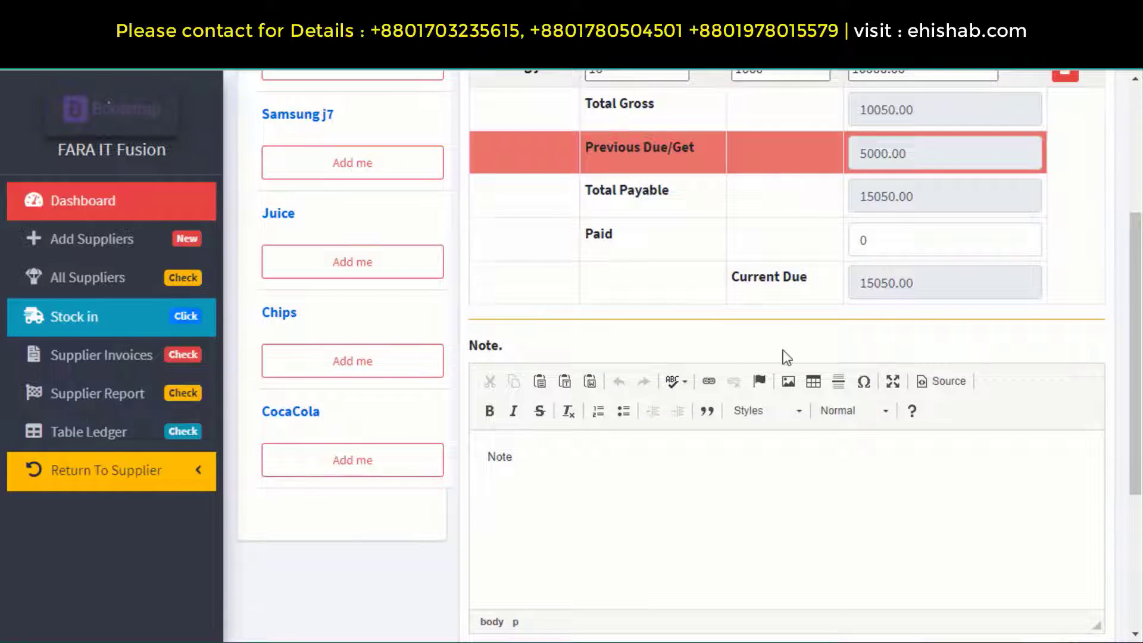
scroll(787, 357, "down", 5)
scroll(863, 352, "up", 5)
scroll(668, 266, "up", 3)
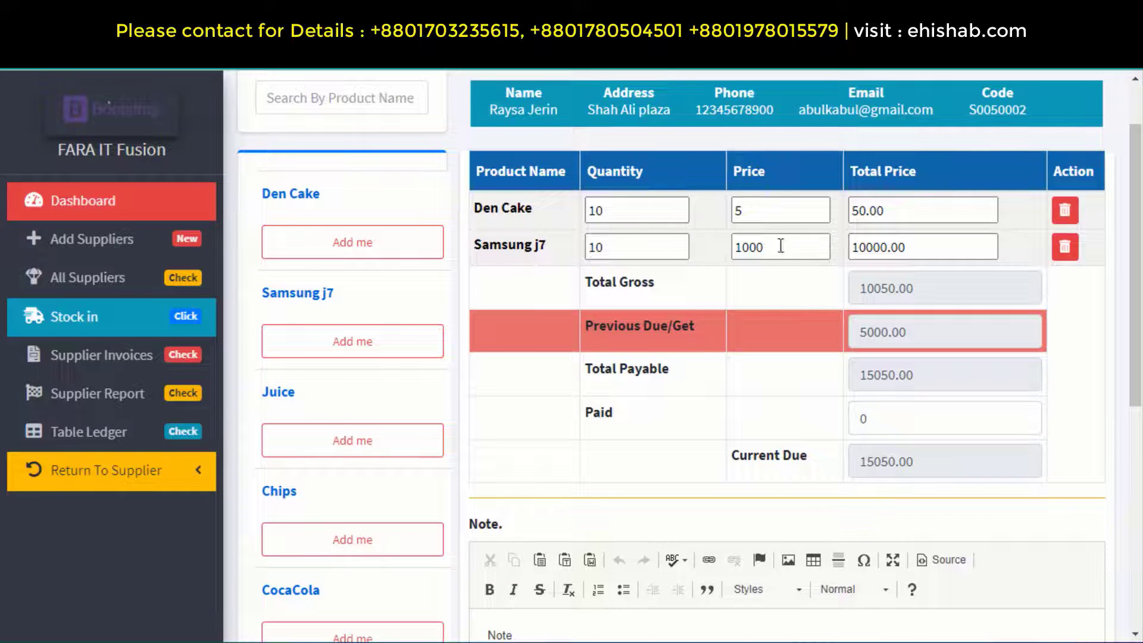
scroll(830, 454, "down", 5)
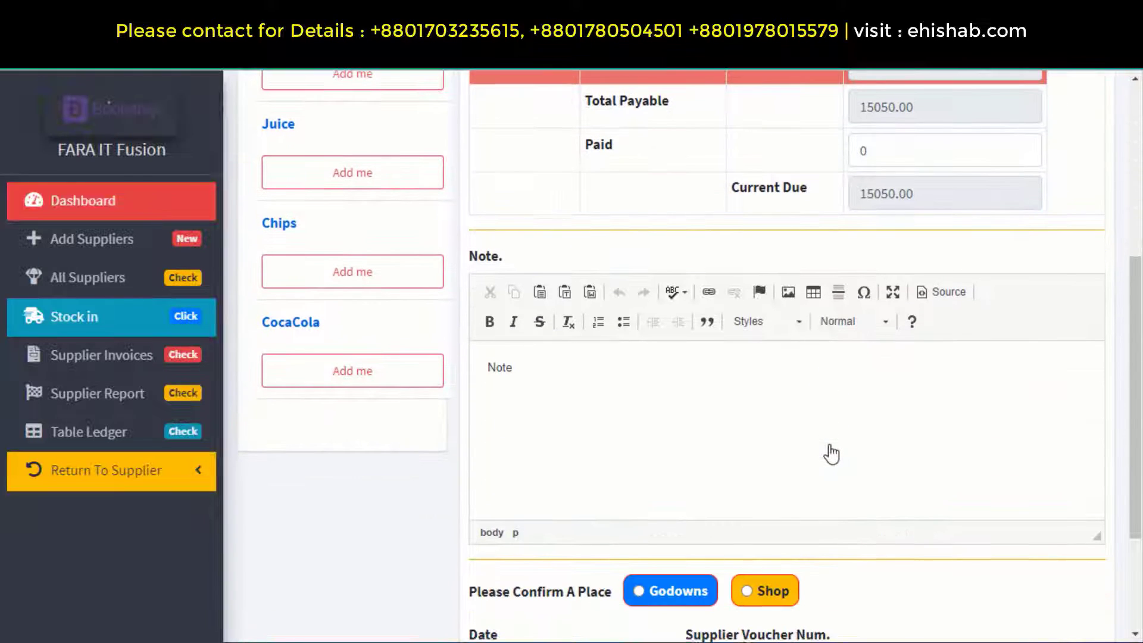
scroll(714, 429, "down", 2)
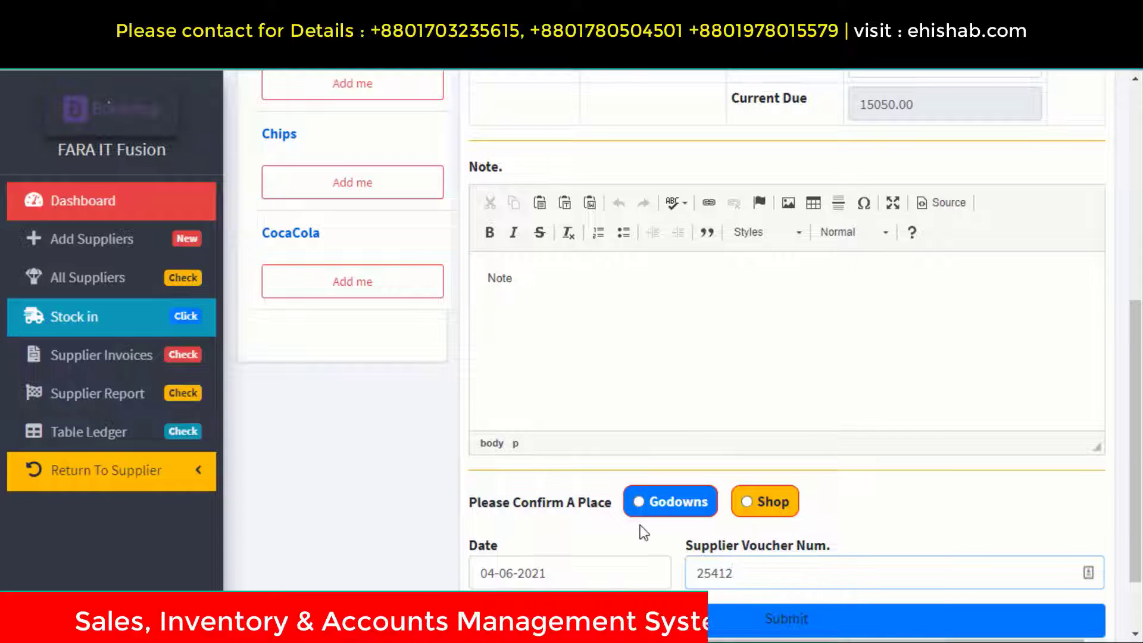
Step: Choose Godowns as the place for the stock-in, submit it and confirm the submission
left_click(746, 502)
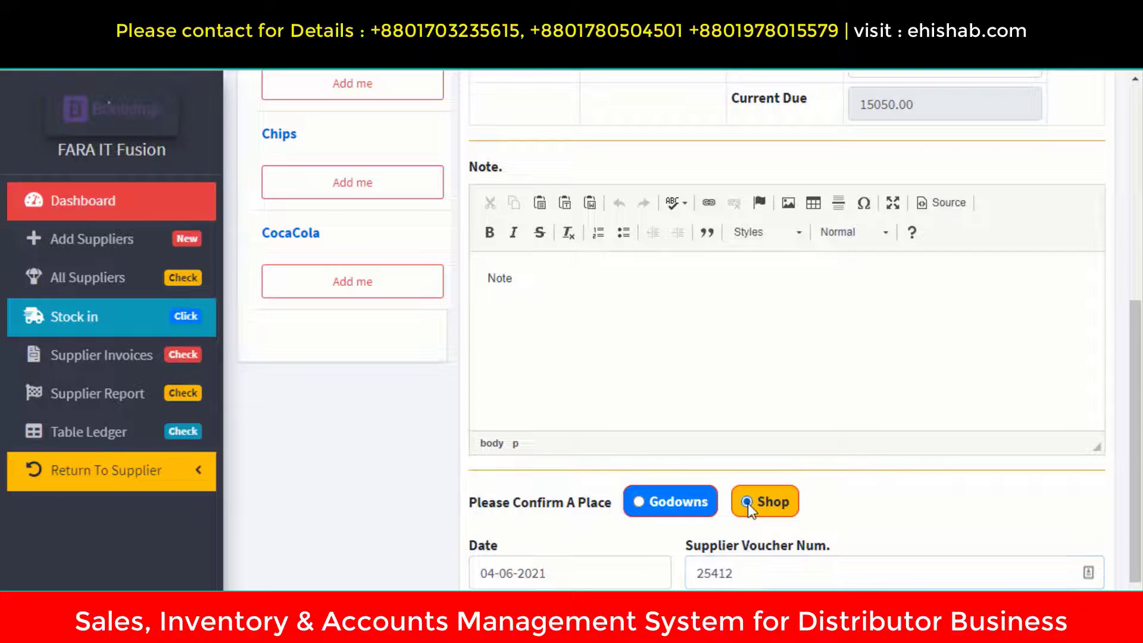
scroll(748, 503, "down", 2)
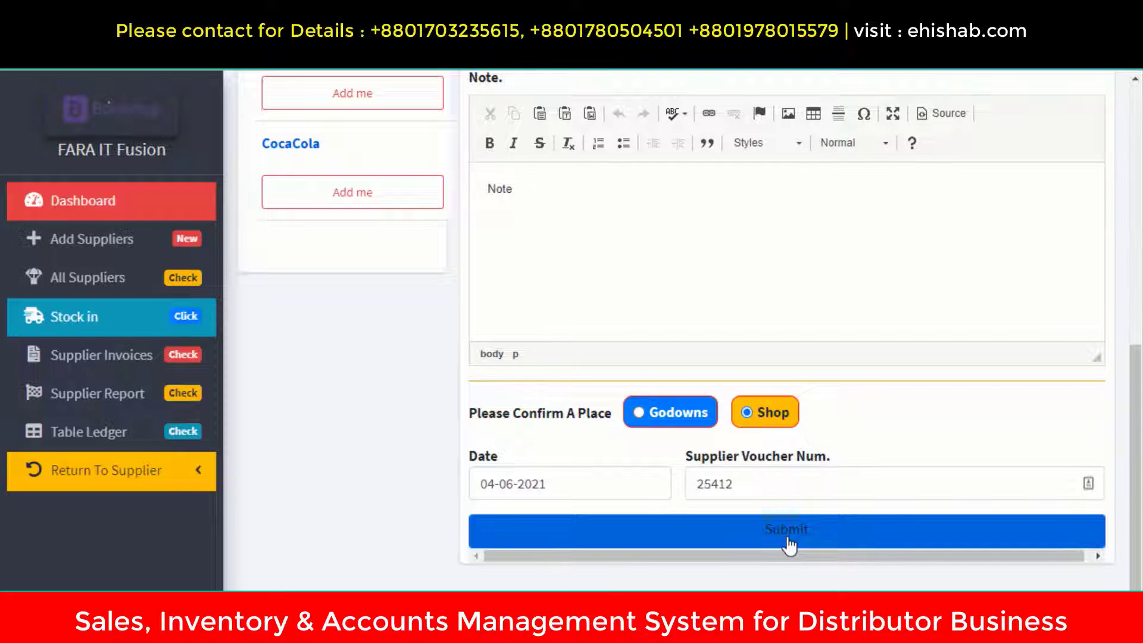
left_click(639, 412)
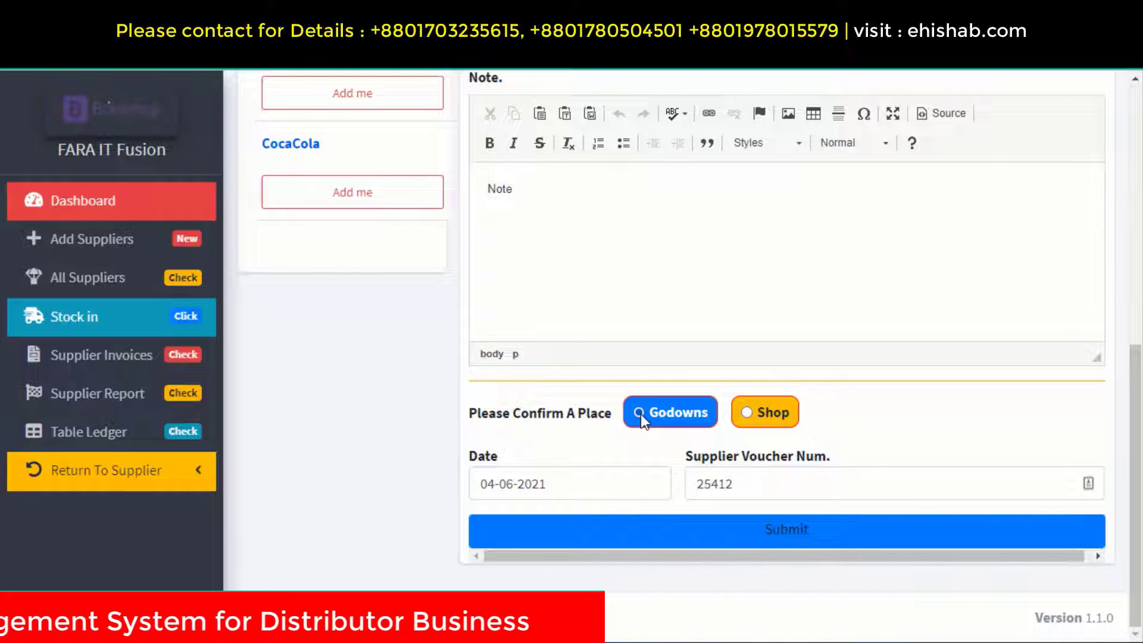
left_click(780, 411)
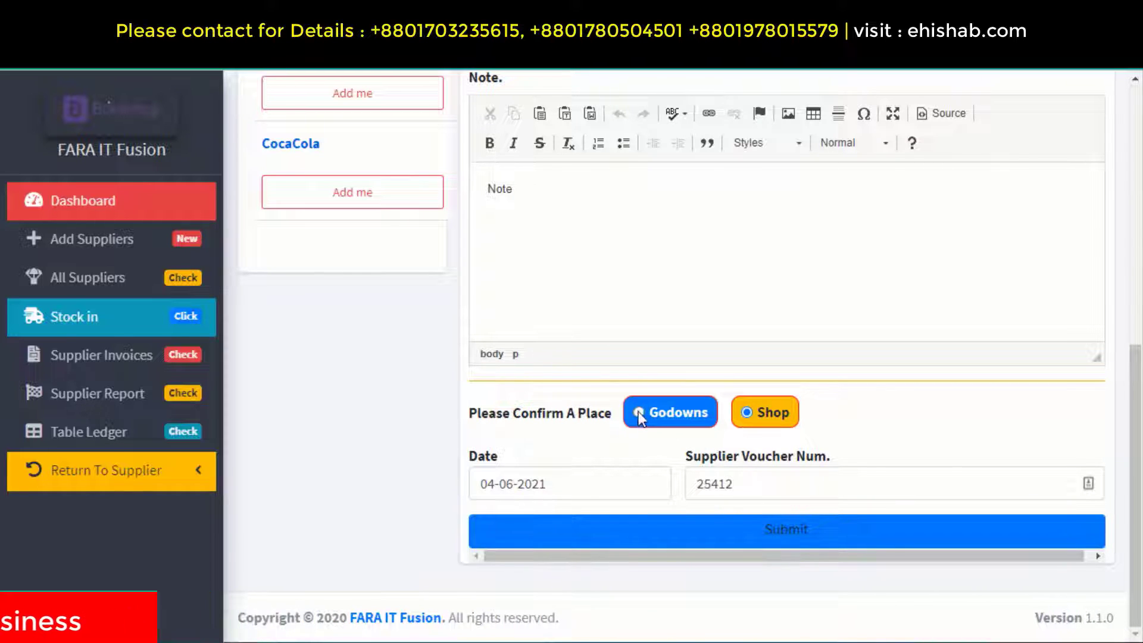
scroll(637, 408, "up", 8)
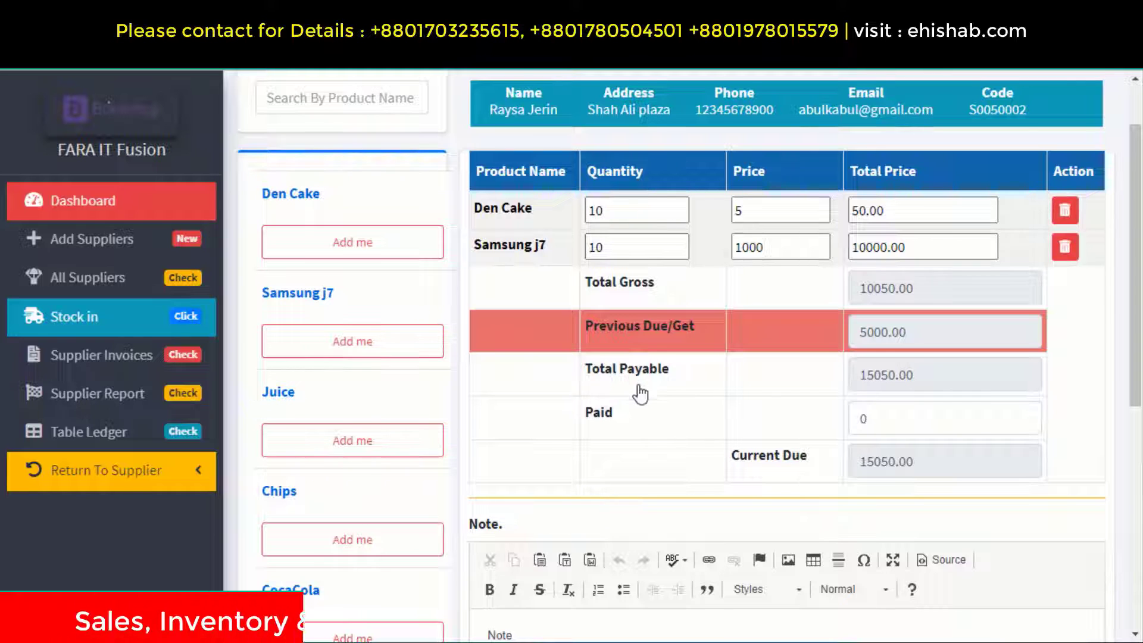
scroll(638, 390, "down", 8)
left_click(810, 543)
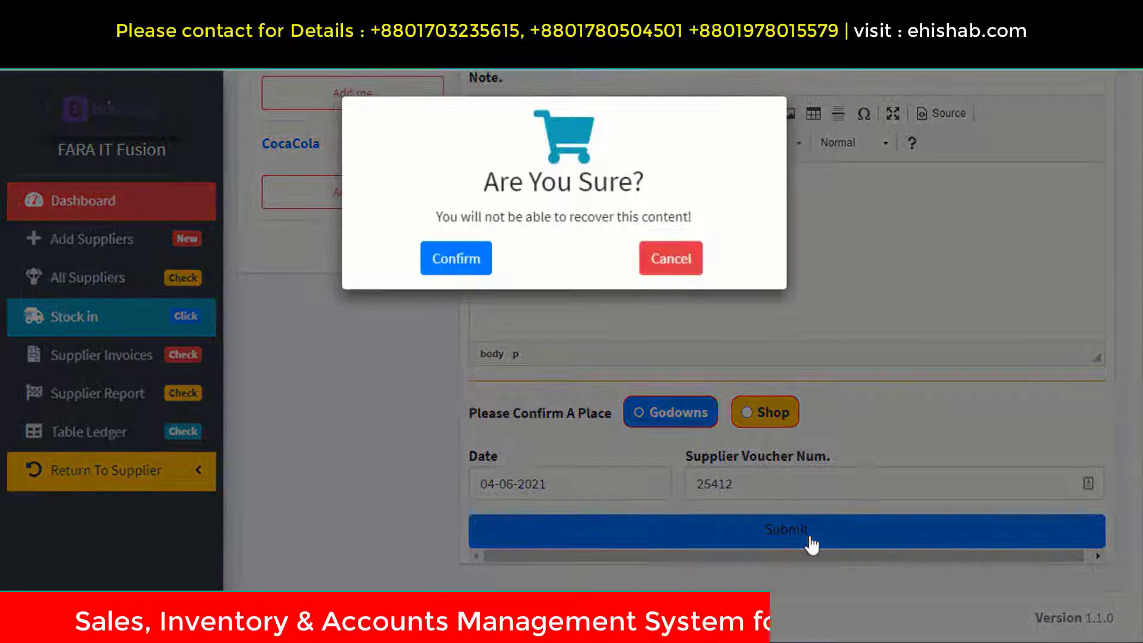
left_click(455, 259)
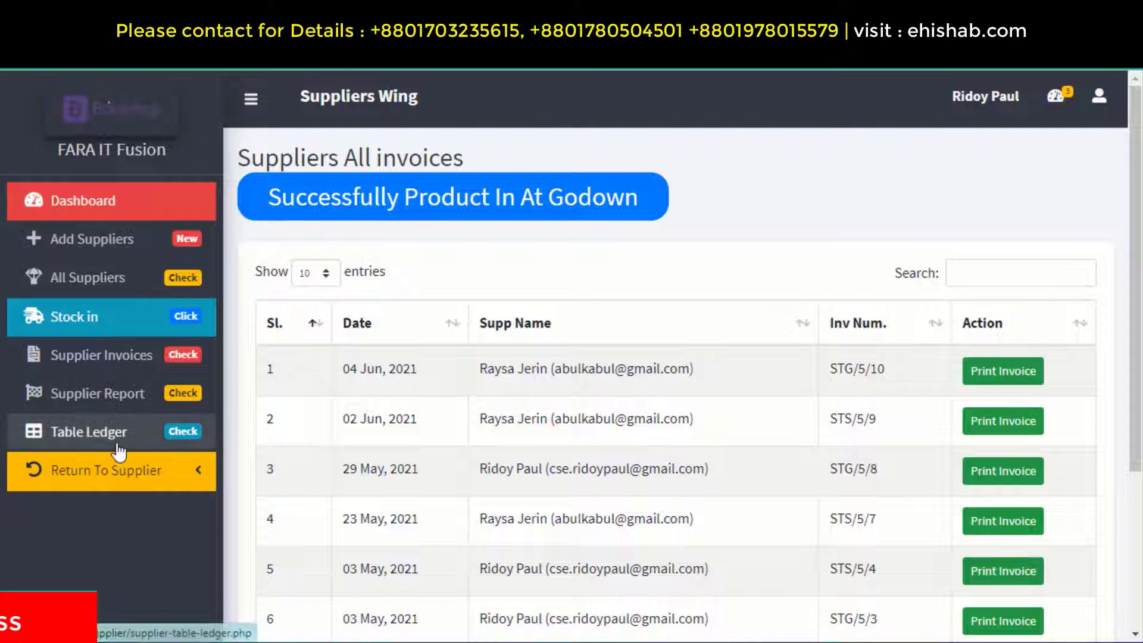
Step: Check the Suppliers Ledger Table, and view the Return Product invoice list with the return option of its 04 Jun, 2021 invoice
left_click(136, 447)
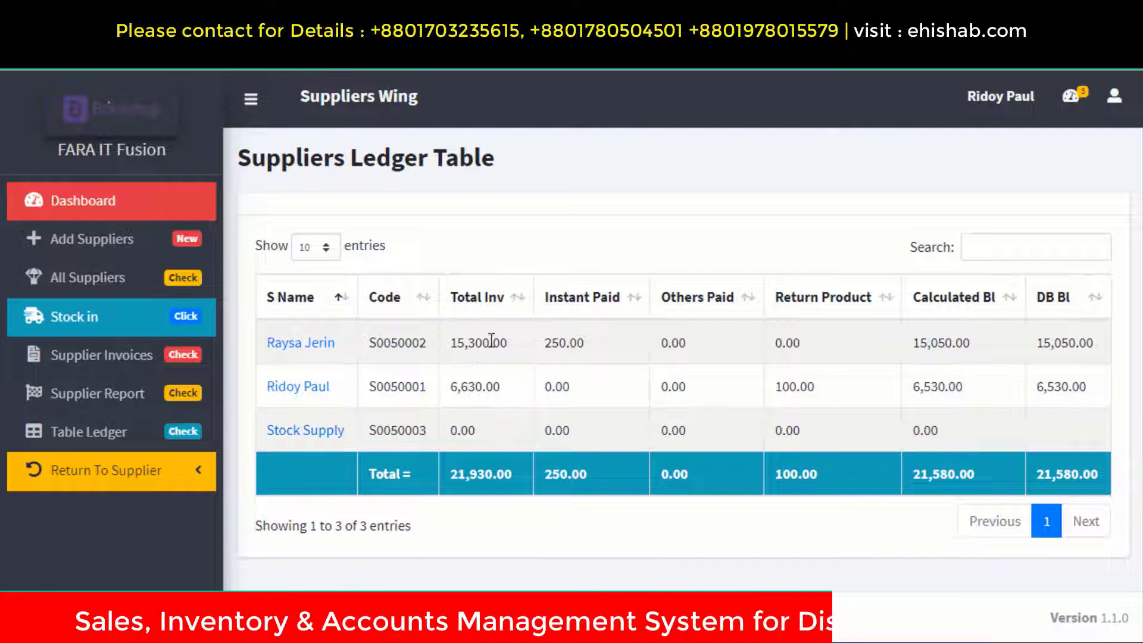
left_click_drag(466, 345, 506, 346)
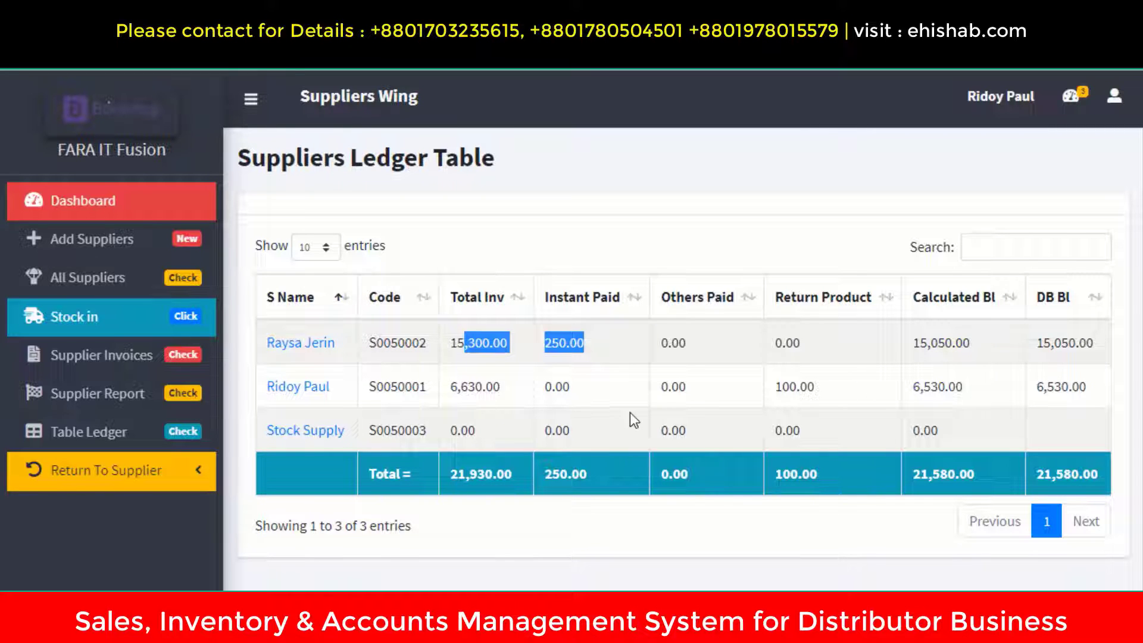
left_click(109, 483)
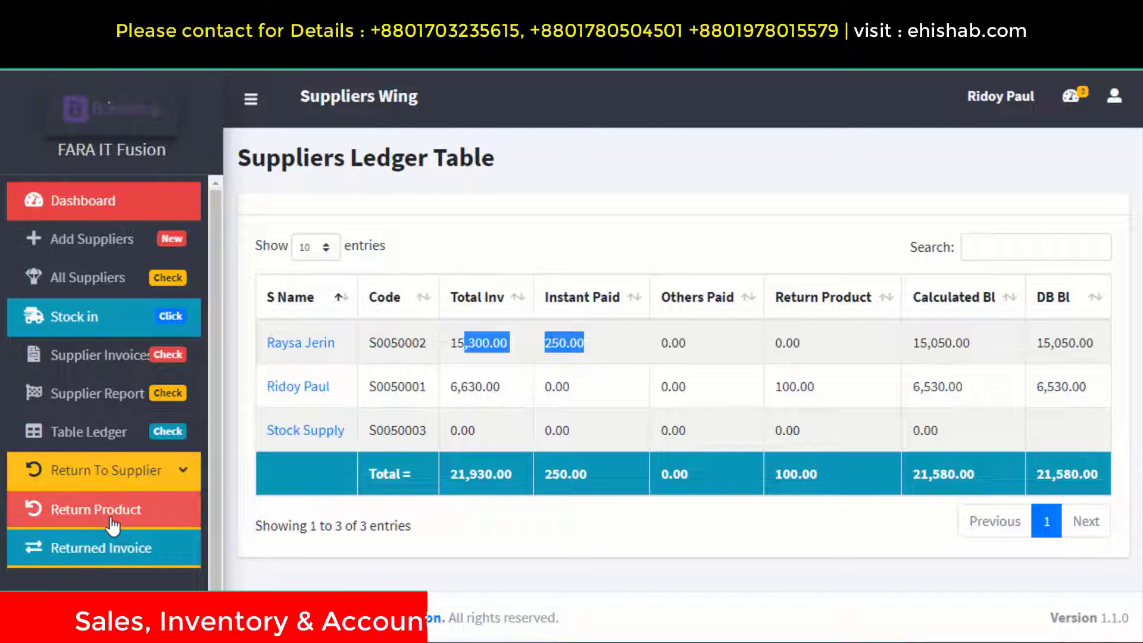
left_click(113, 519)
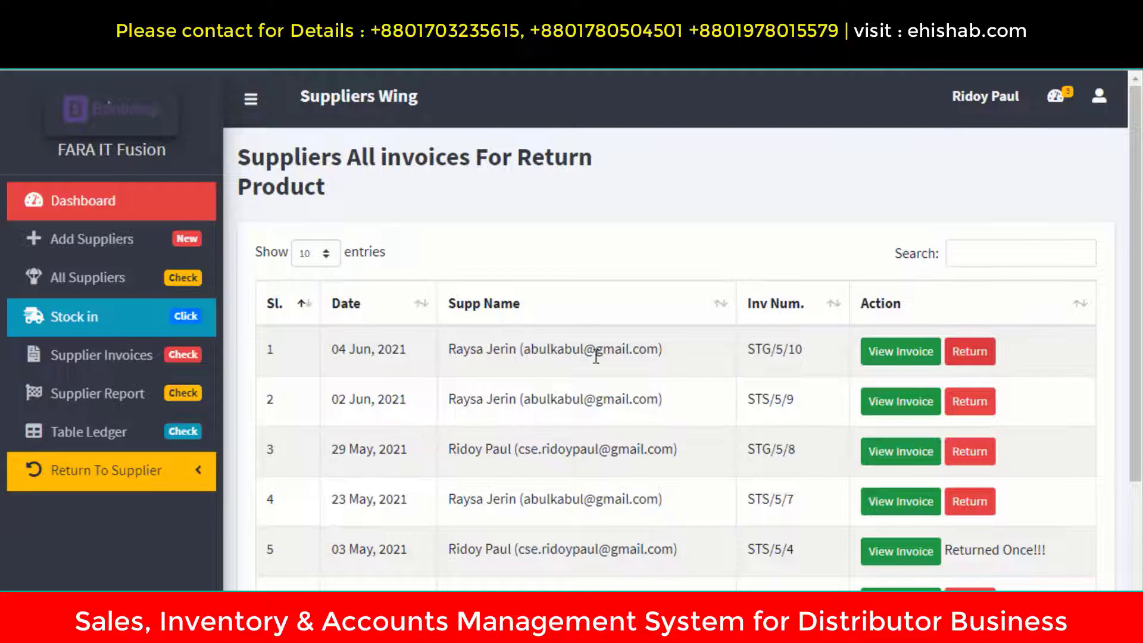
left_click(975, 359)
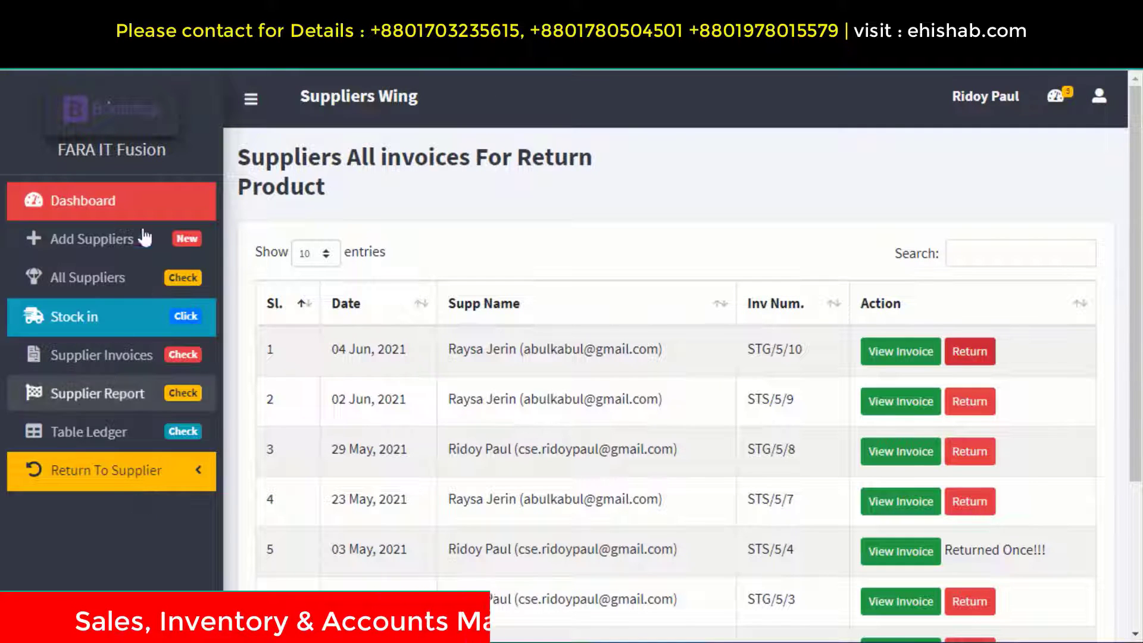
Step: Switch to the Godowns Dashboard and check the current godown stock of Den Cake and Samsung j7
left_click(1054, 109)
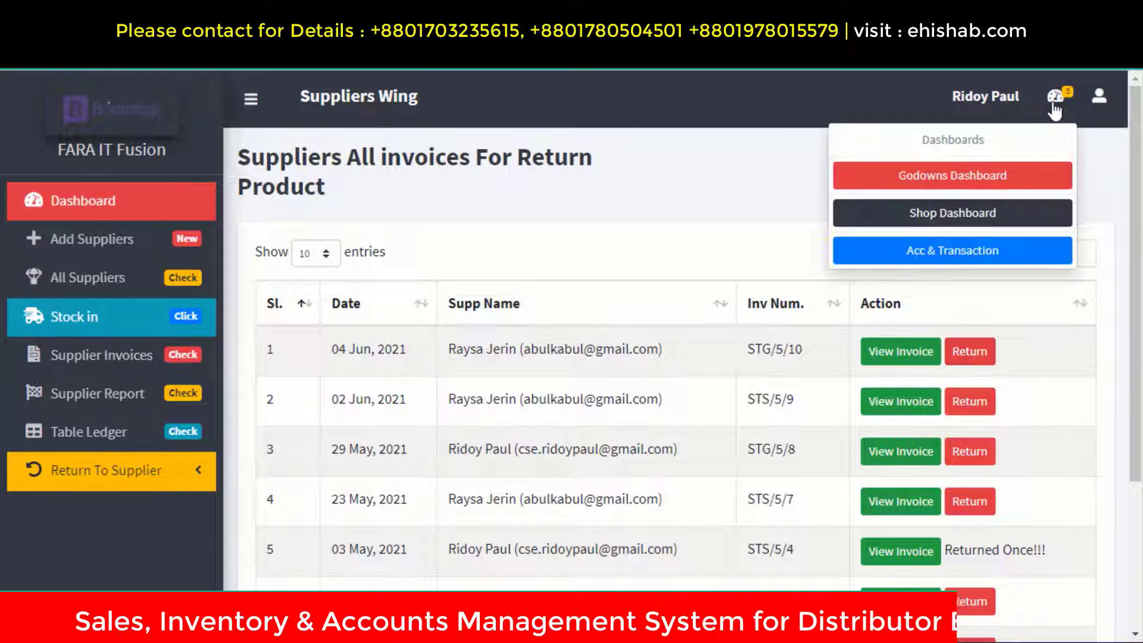
left_click(952, 176)
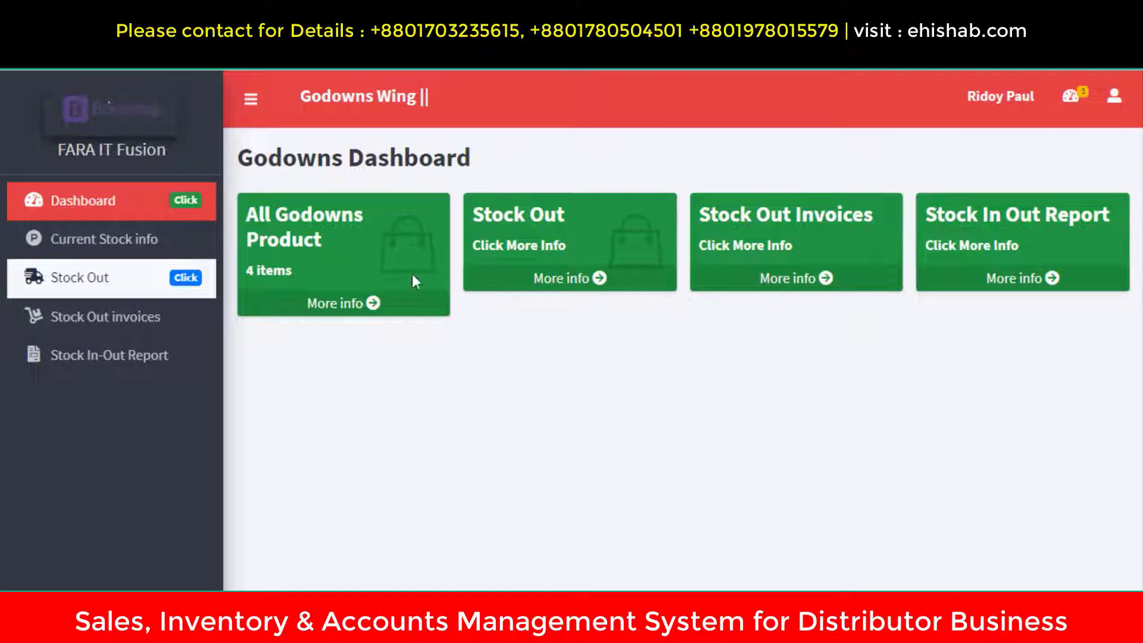
left_click(120, 251)
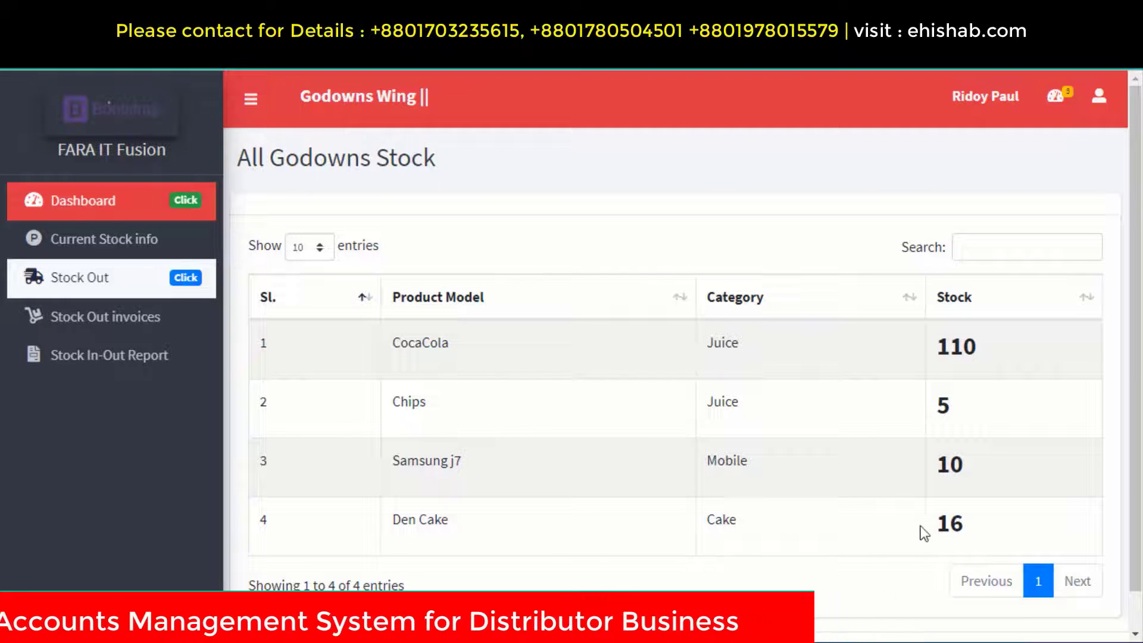
left_click_drag(951, 524, 984, 534)
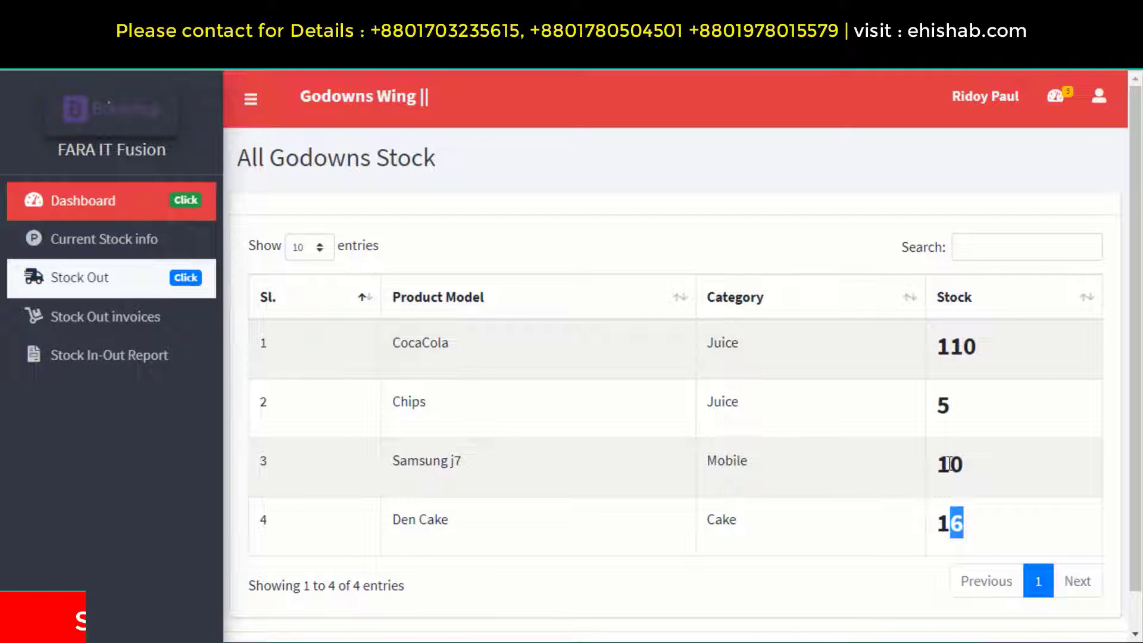
left_click_drag(936, 465, 965, 470)
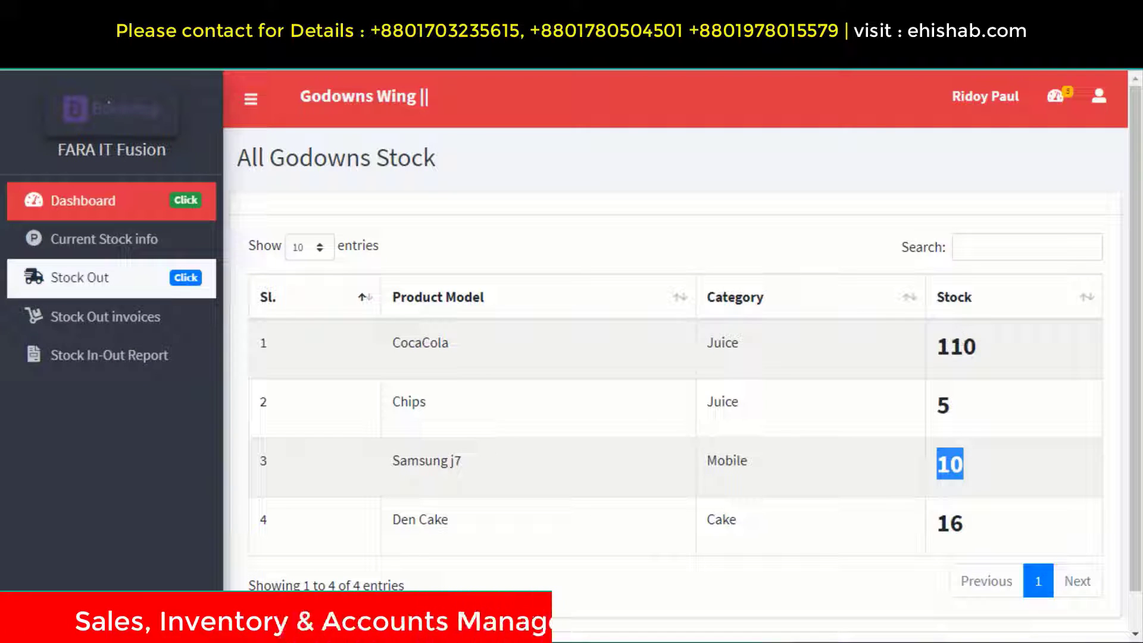
Step: Search the Stock Out products for "de" and add Den Cake to the godown's stock-out with a unit of 5
left_click(109, 286)
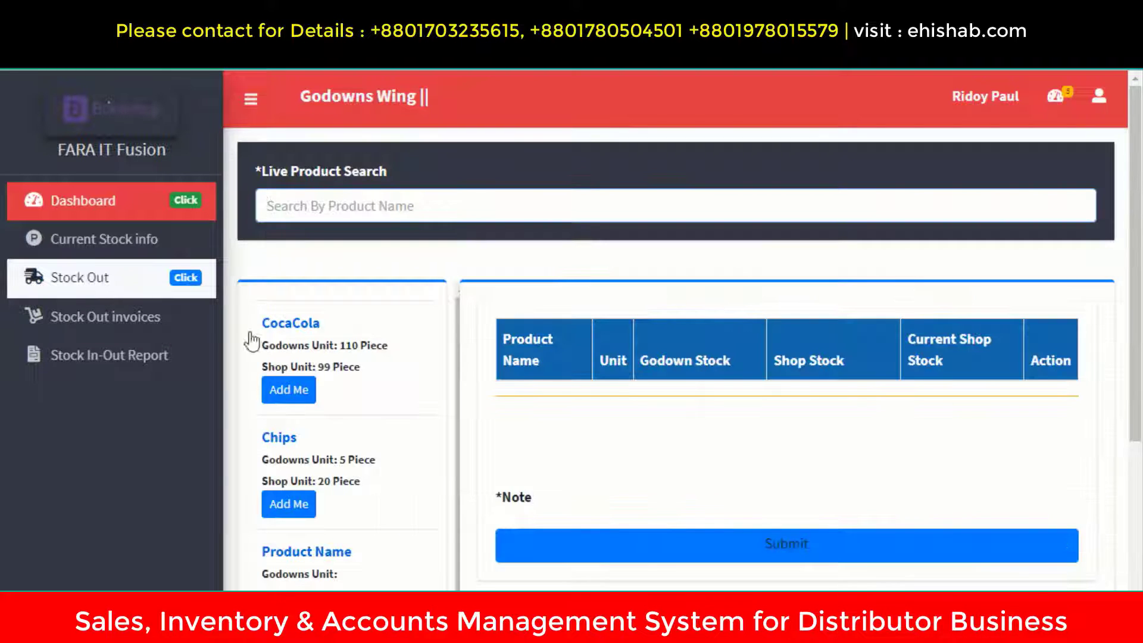
left_click(424, 194)
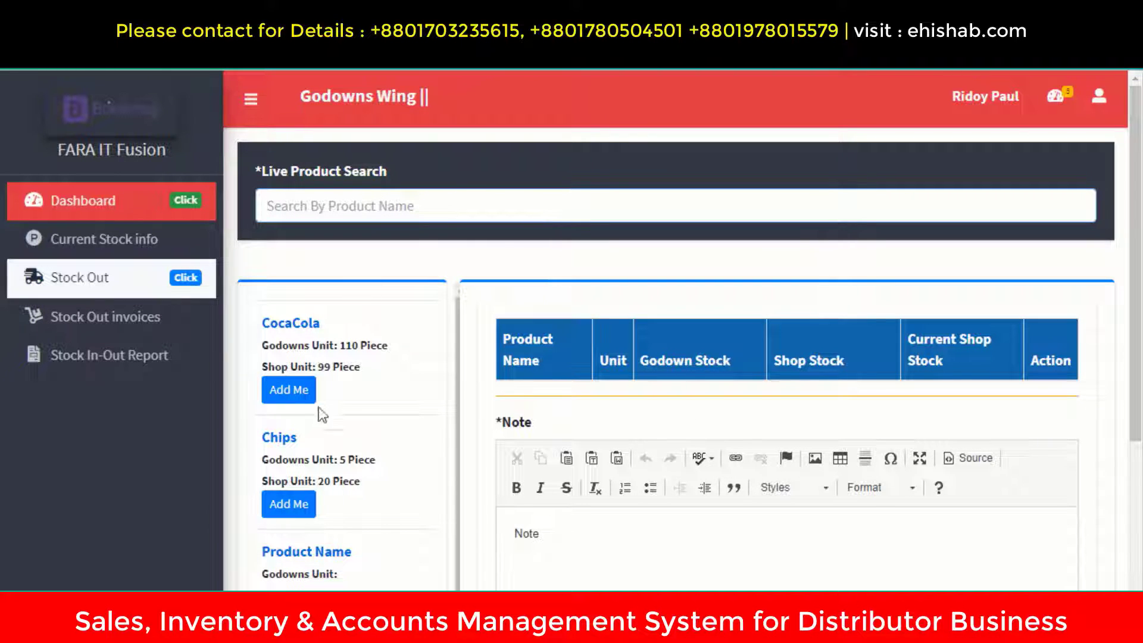
type("de")
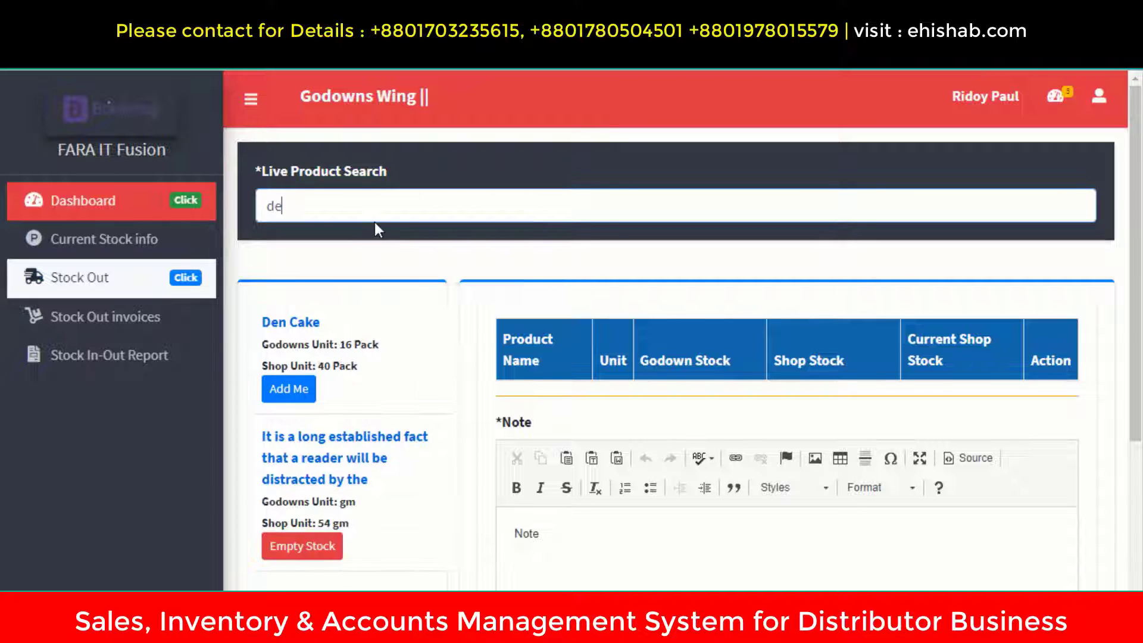
left_click(288, 389)
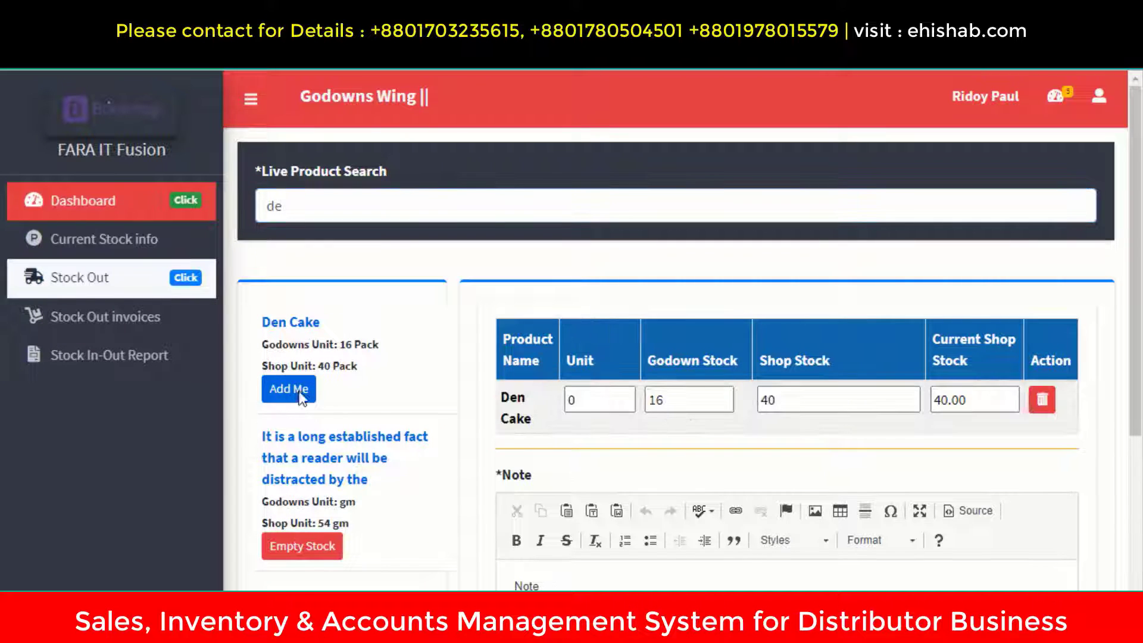
left_click_drag(325, 365, 376, 346)
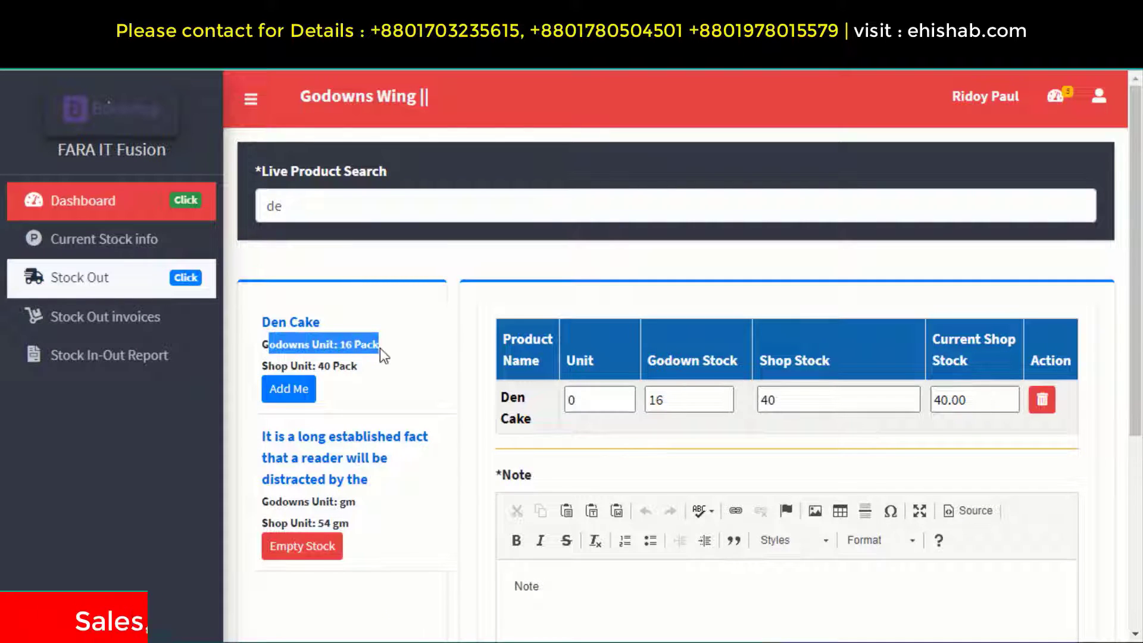
double_click(346, 344)
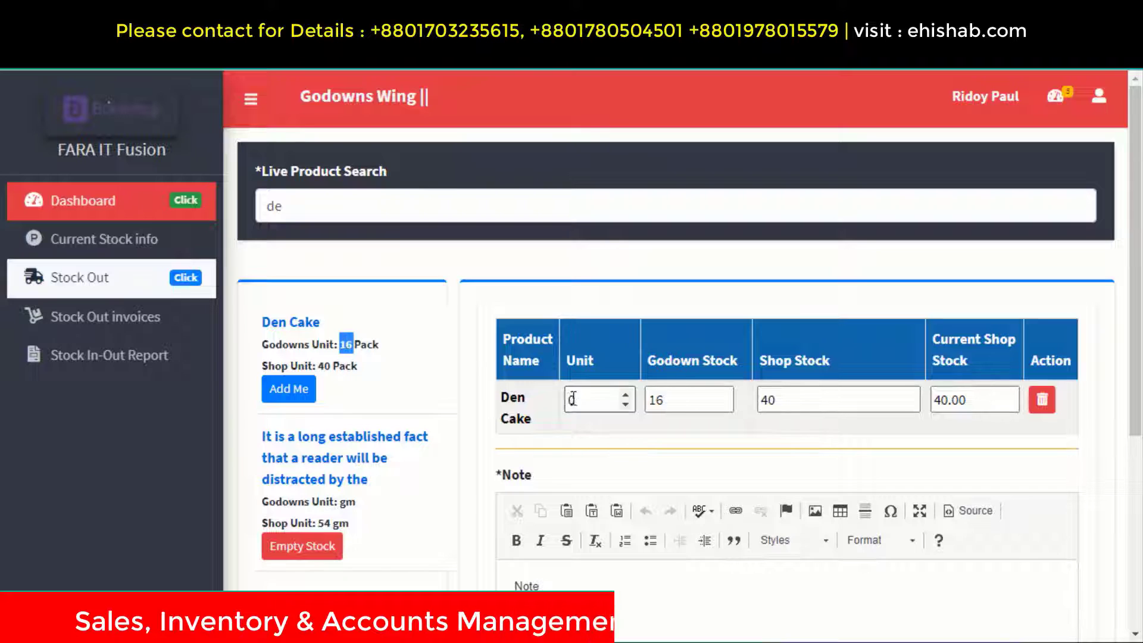
left_click_drag(577, 399, 460, 404)
type("5")
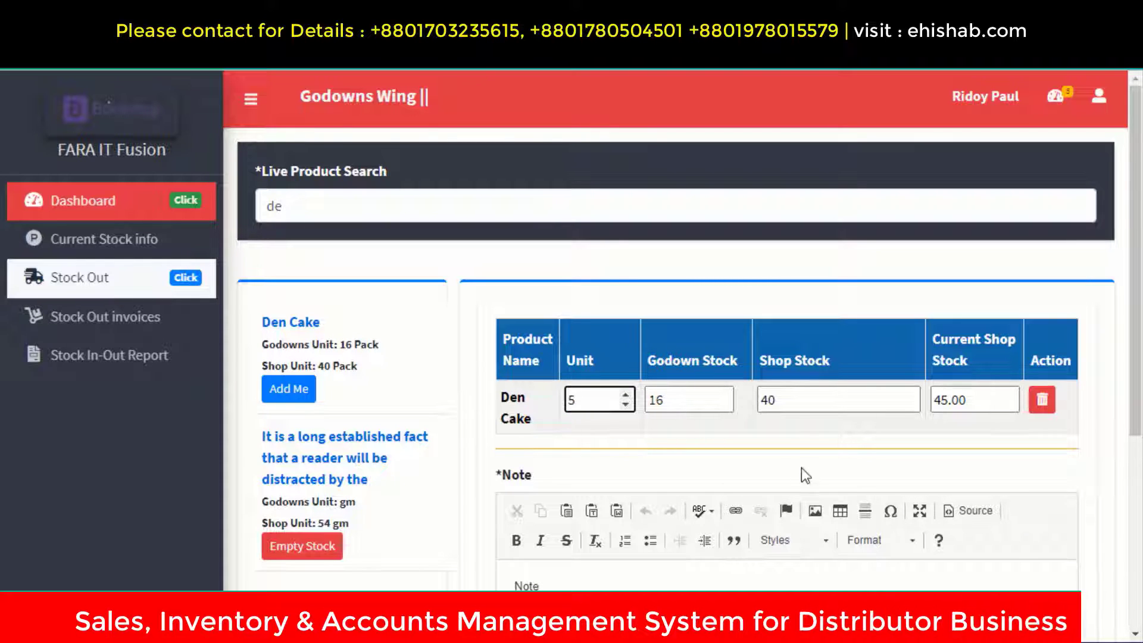
left_click(794, 451)
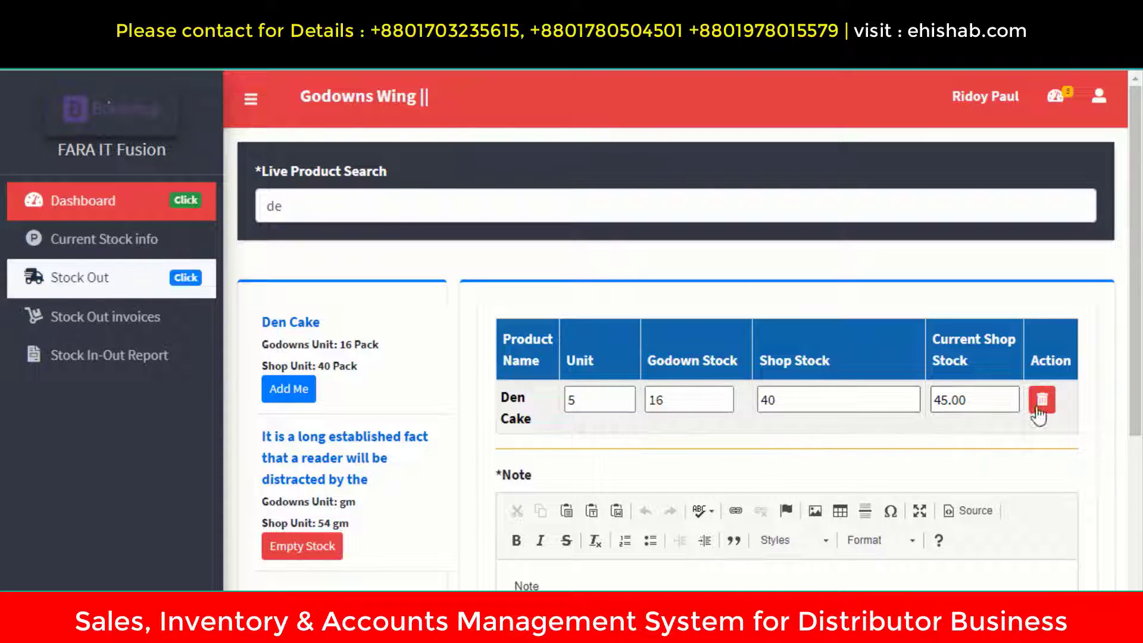